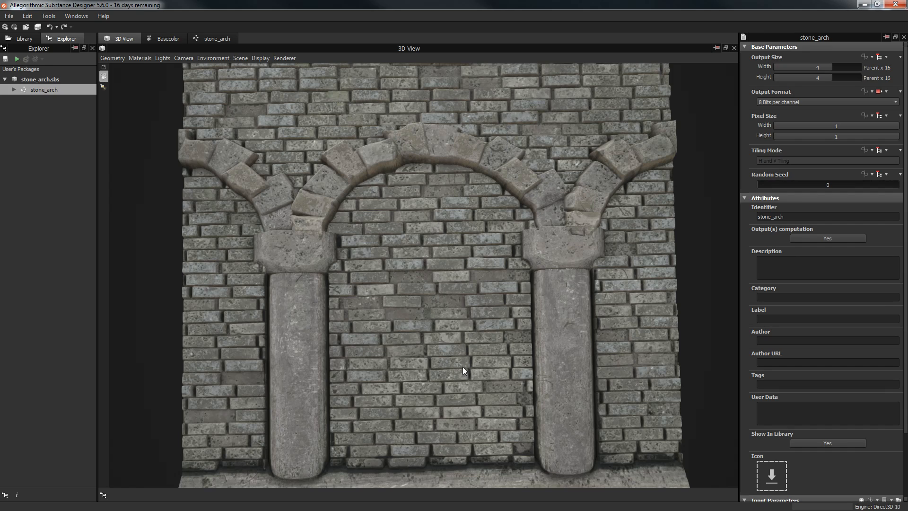
Step: Orbit and zoom the 3D View around the arch wall, its bricks and columns
middle_click_drag(434, 362, 437, 359)
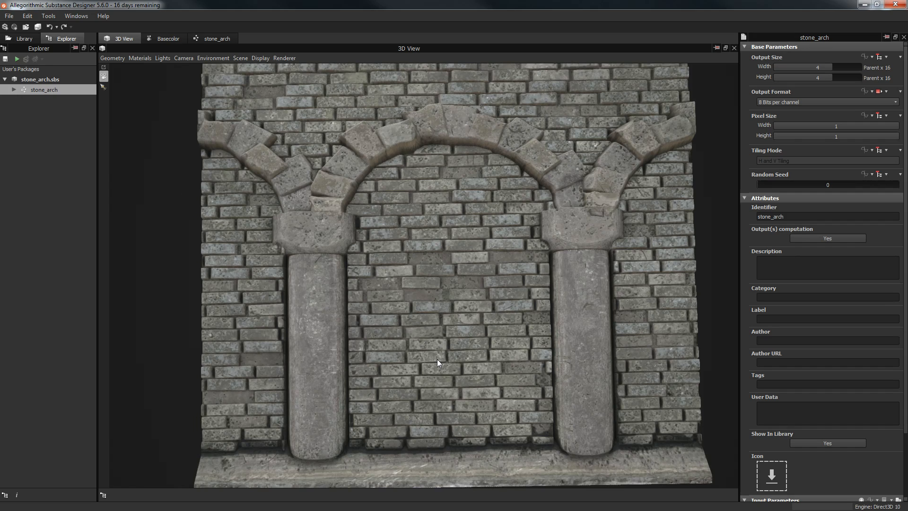
scroll(436, 355, "up", 1)
scroll(435, 353, "up", 2)
middle_click_drag(398, 337, 371, 345)
scroll(304, 287, "down", 4)
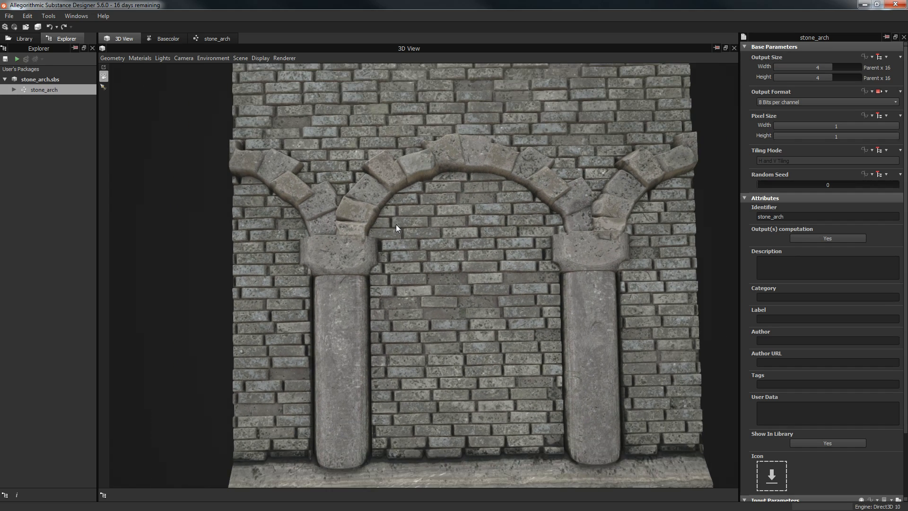
middle_click_drag(395, 224, 302, 199)
left_click_drag(531, 378, 416, 159)
scroll(487, 298, "up", 4)
left_click_drag(183, 265, 523, 205)
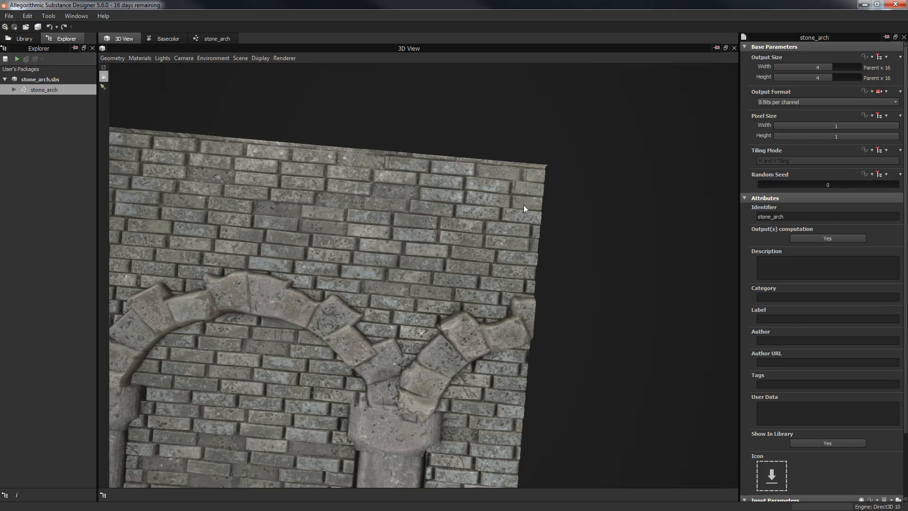
left_click_drag(410, 309, 392, 236)
scroll(377, 223, "up", 5)
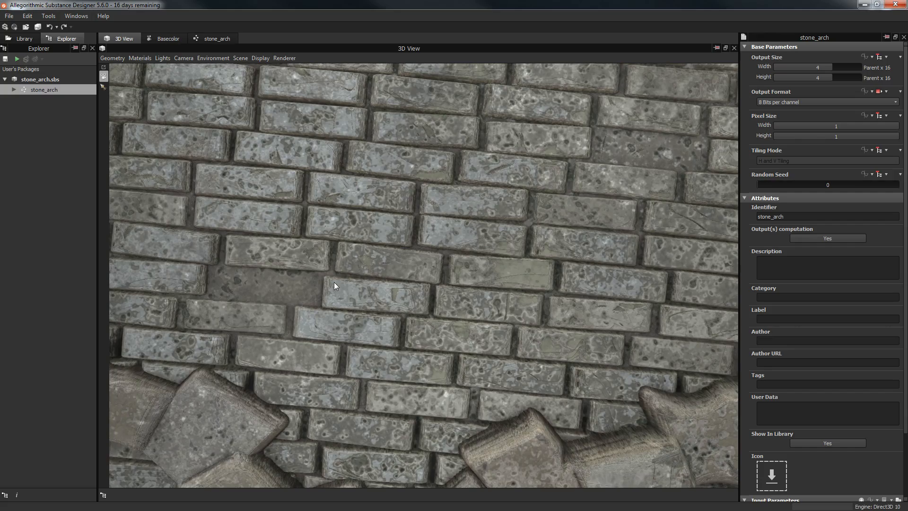
left_click_drag(507, 405, 348, 222)
left_click_drag(542, 405, 350, 312)
left_click_drag(582, 392, 339, 175)
Step: Show the preview material's parameters: Tessellation Factor 4 and height Scale 0.03
left_click(284, 58)
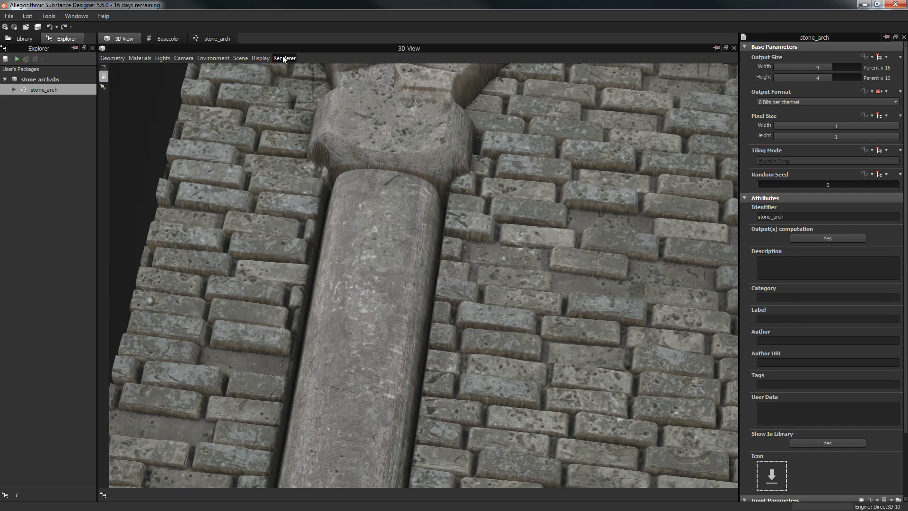
left_click(432, 170)
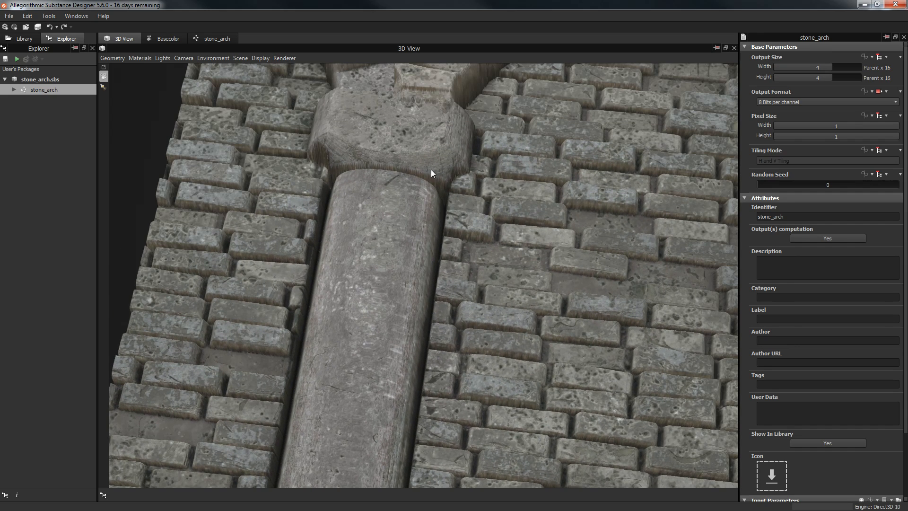
left_click(107, 55)
mouse_move(142, 58)
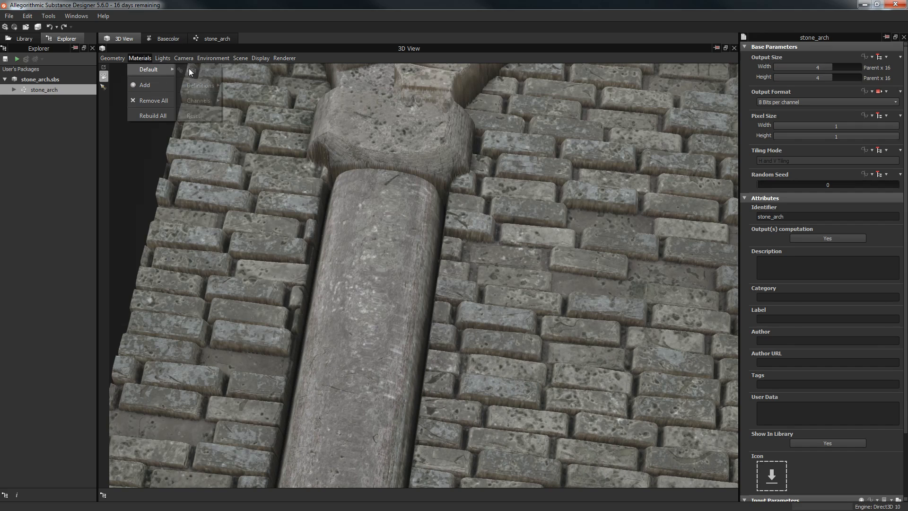
mouse_move(198, 88)
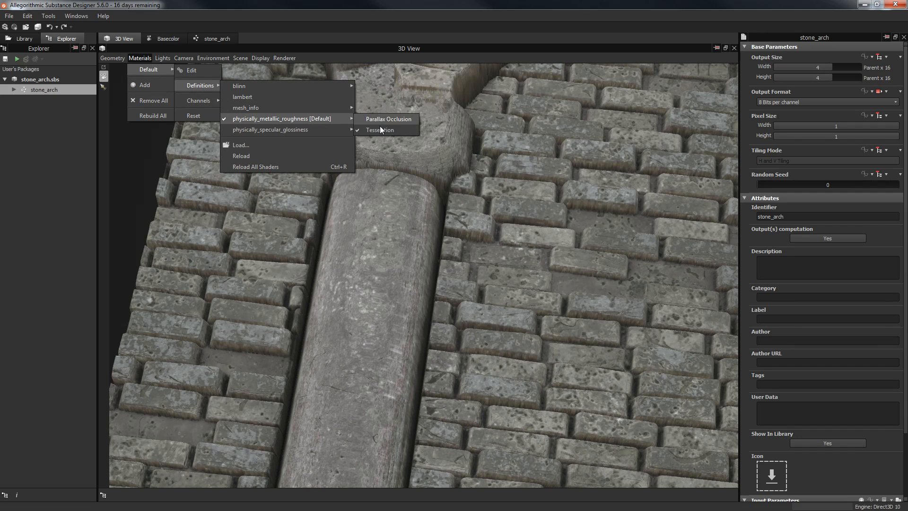
left_click(198, 72)
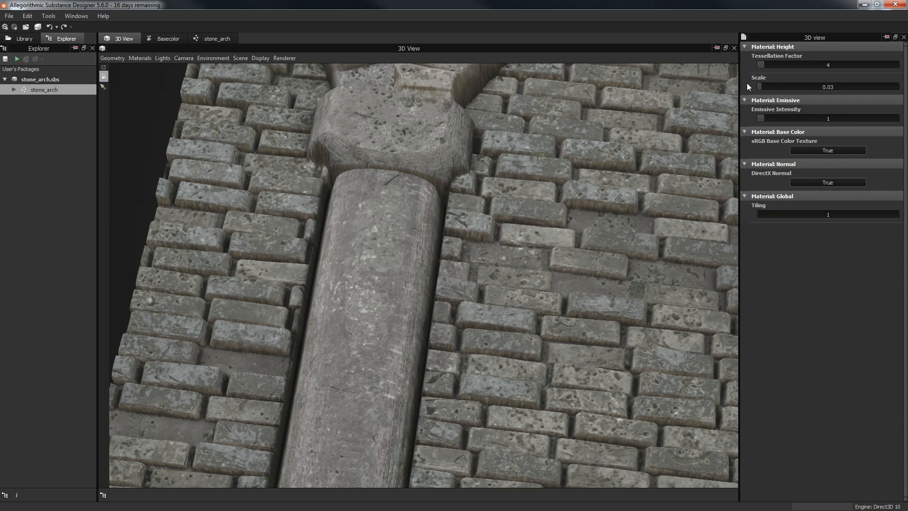
scroll(594, 229, "down", 8)
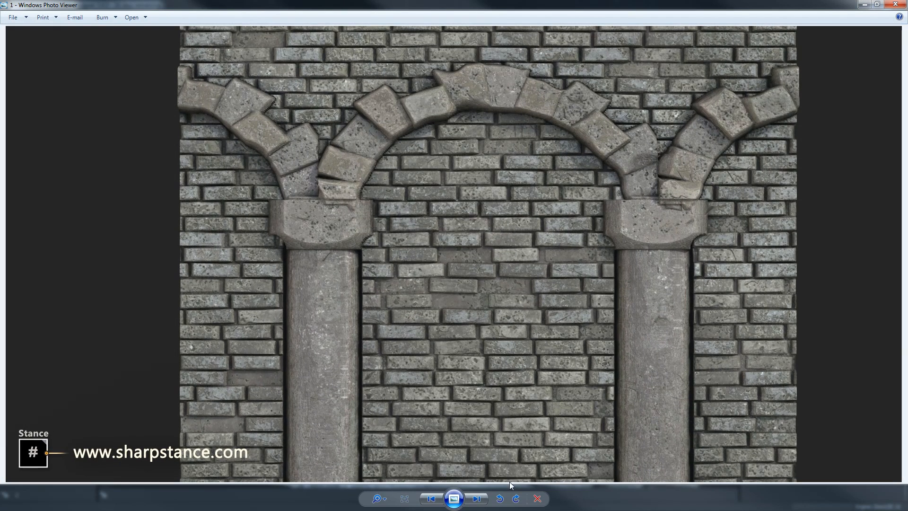
Step: Page through the stone arch renders, close the viewer, and centre the Patreon browser window
left_click(479, 499)
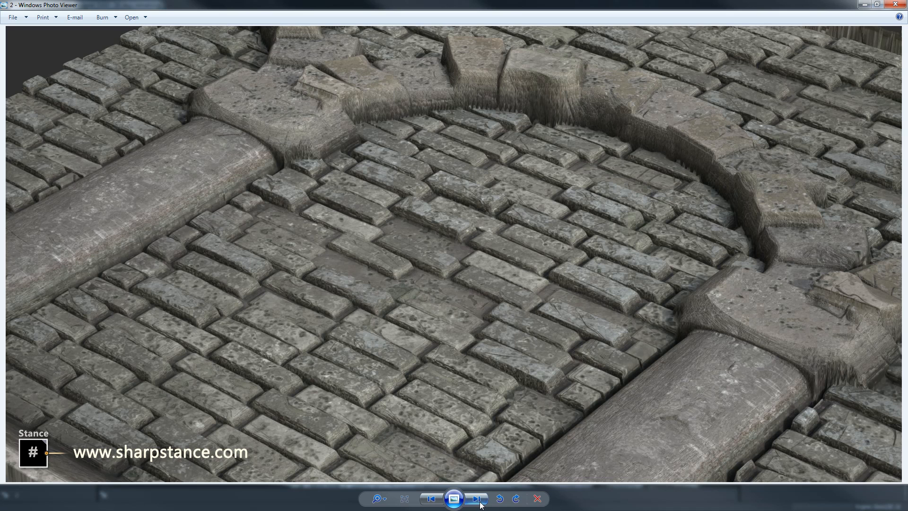
left_click(480, 504)
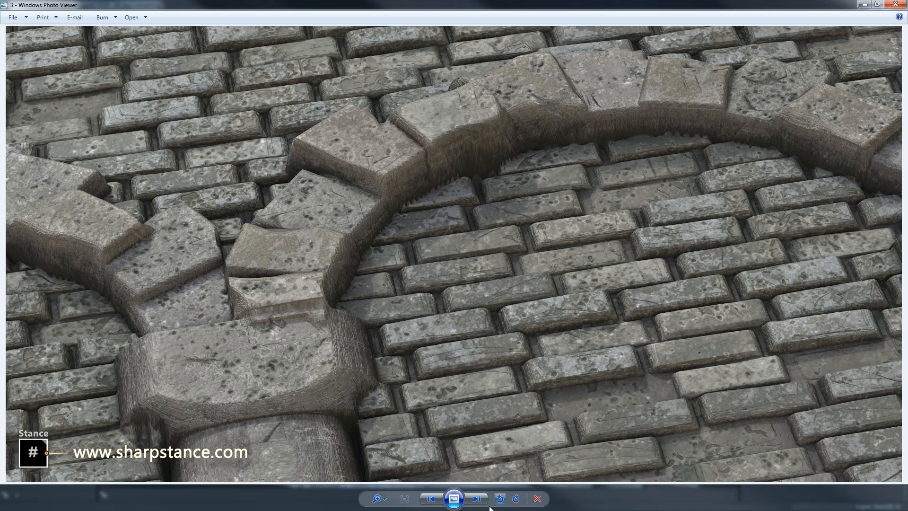
left_click(480, 502)
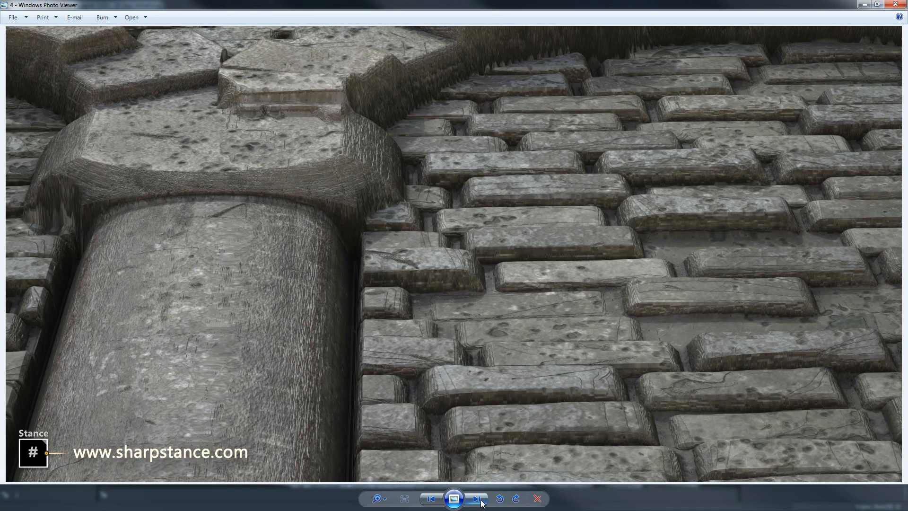
left_click(480, 501)
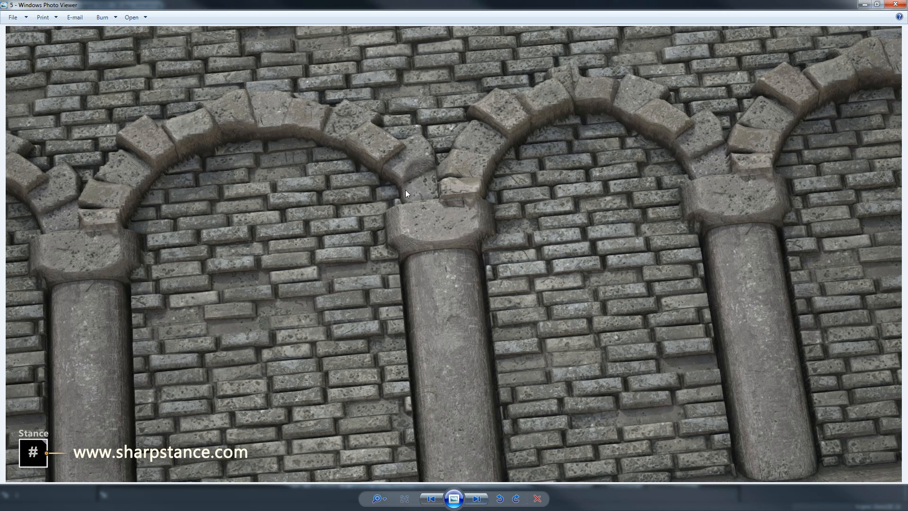
left_click(478, 504)
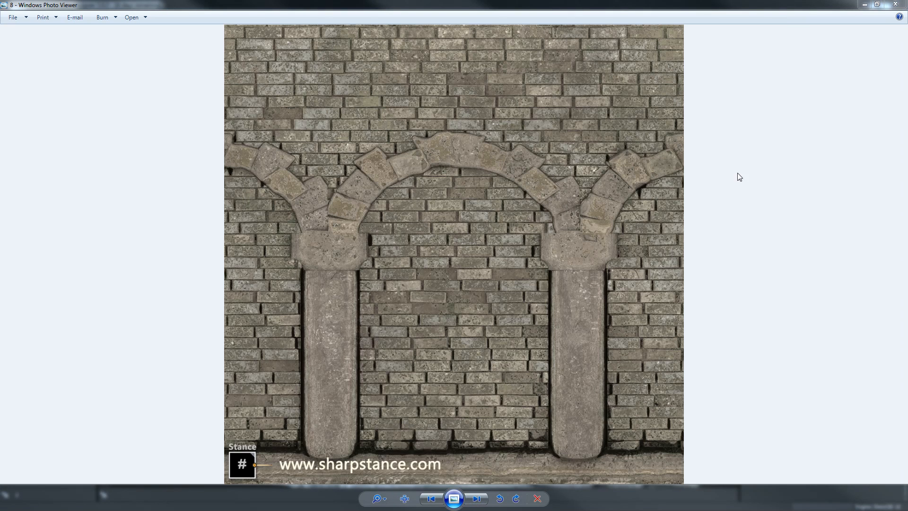
left_click(895, 3)
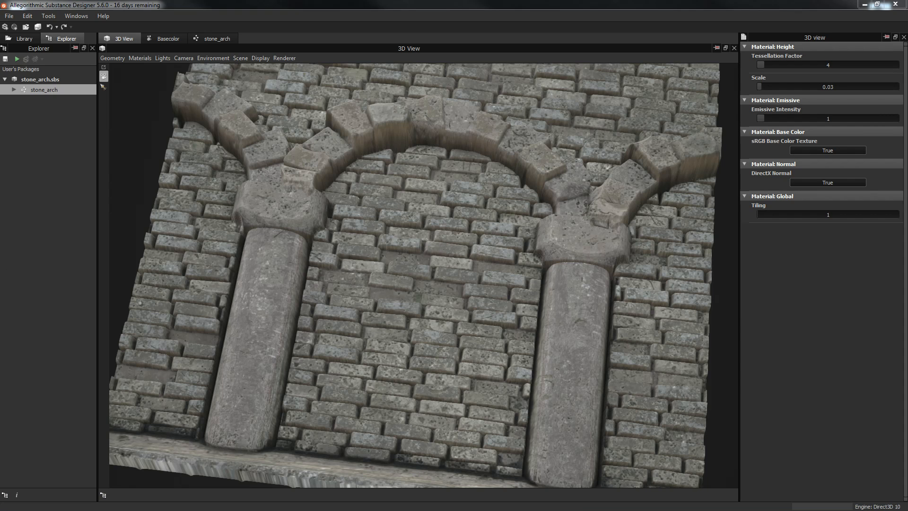
left_click_drag(884, 27, 338, 33)
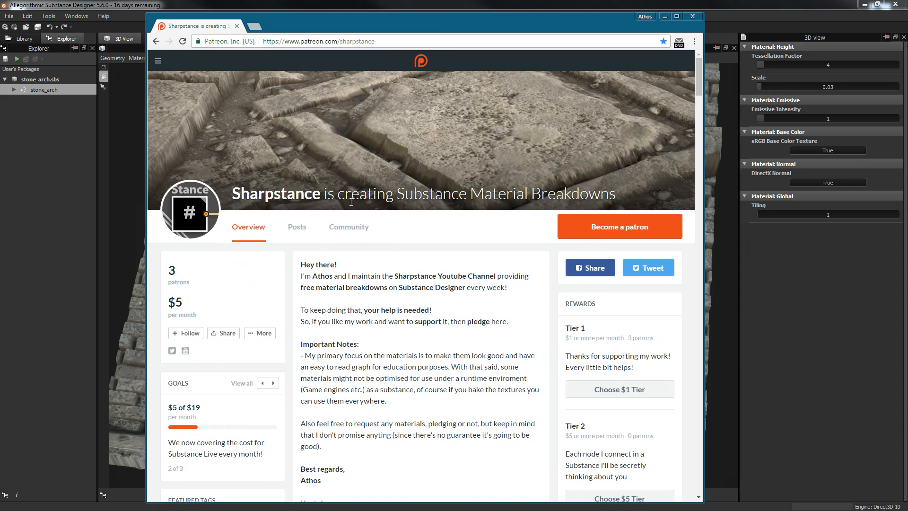
Step: Browse the Patreon Posts feed to the Broken Mirror post, close the browser, then undock the 3D View
scroll(413, 306, "down", 1)
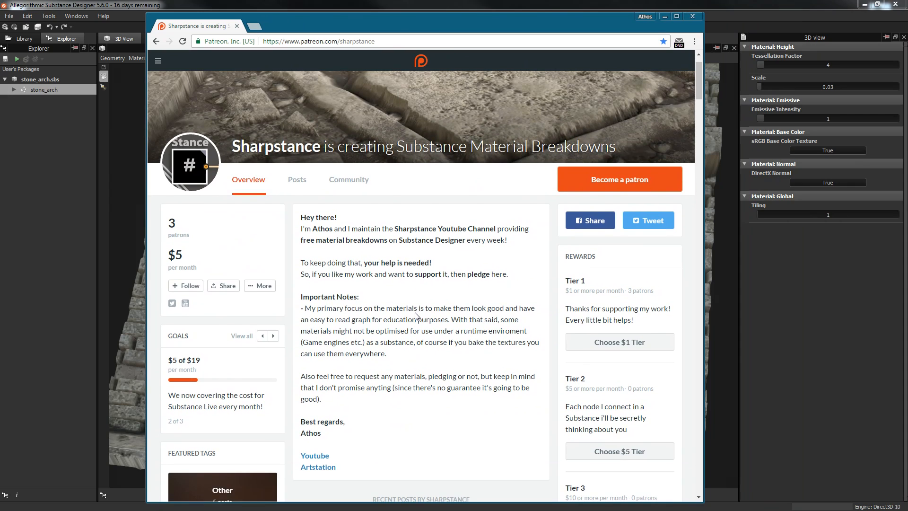
left_click(296, 181)
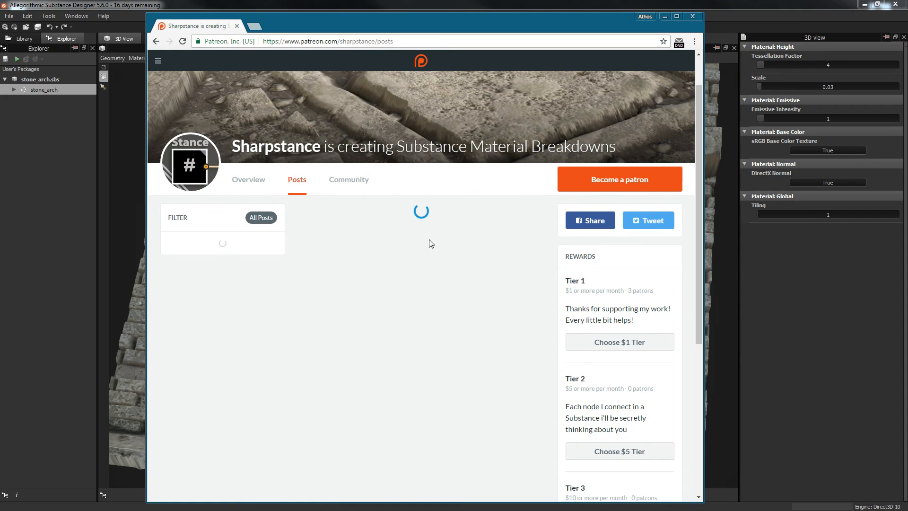
scroll(518, 338, "down", 3)
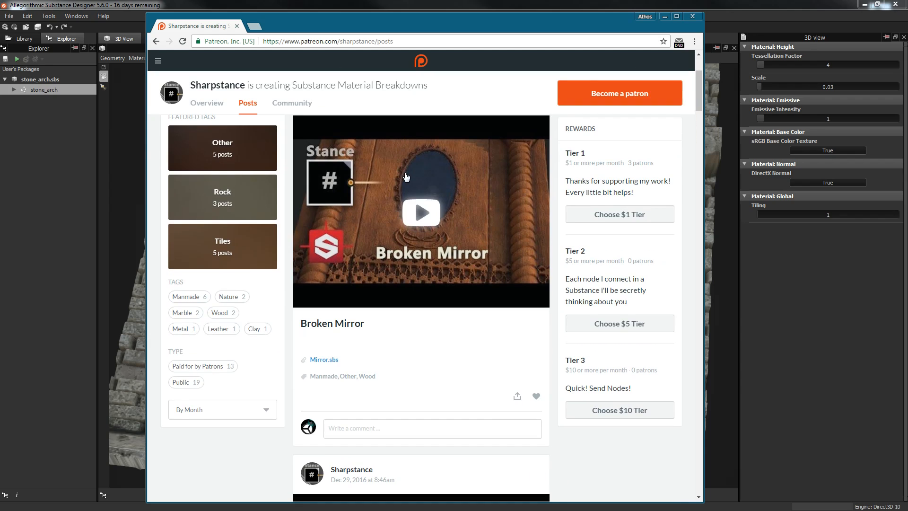
scroll(407, 213, "up", 3)
scroll(412, 238, "down", 3)
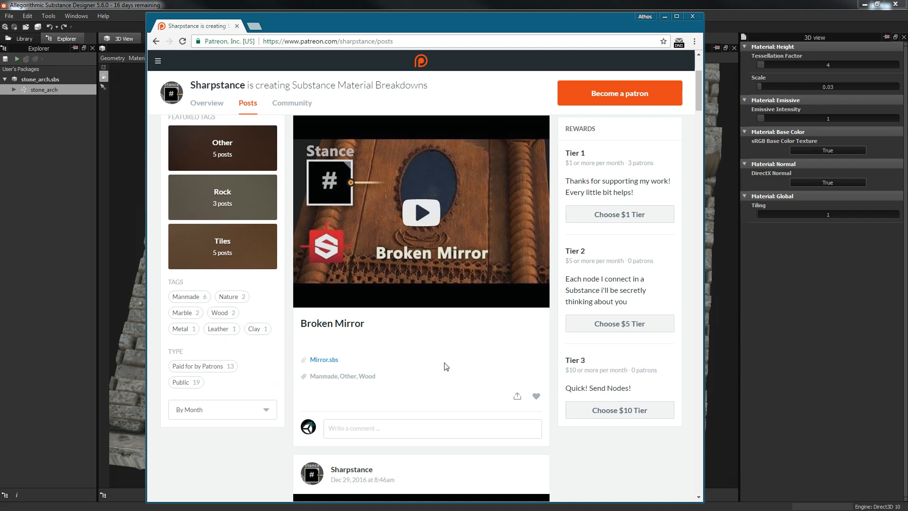
scroll(452, 366, "up", 2)
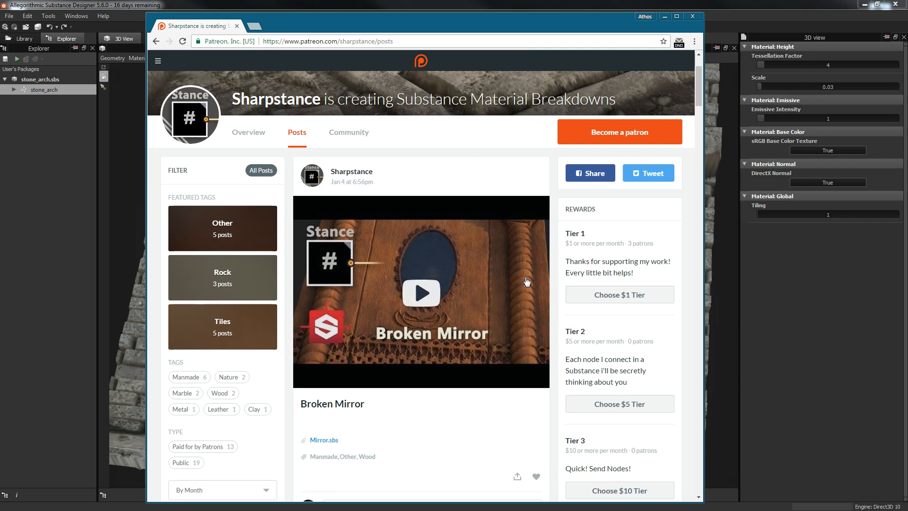
scroll(529, 241, "up", 2)
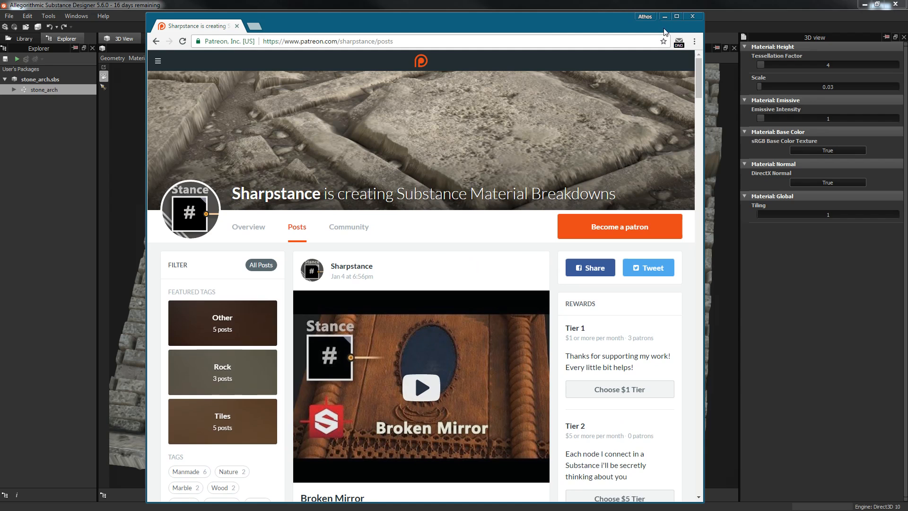
left_click(692, 16)
left_click_drag(474, 141, 465, 151)
left_click_drag(123, 36, 55, 358)
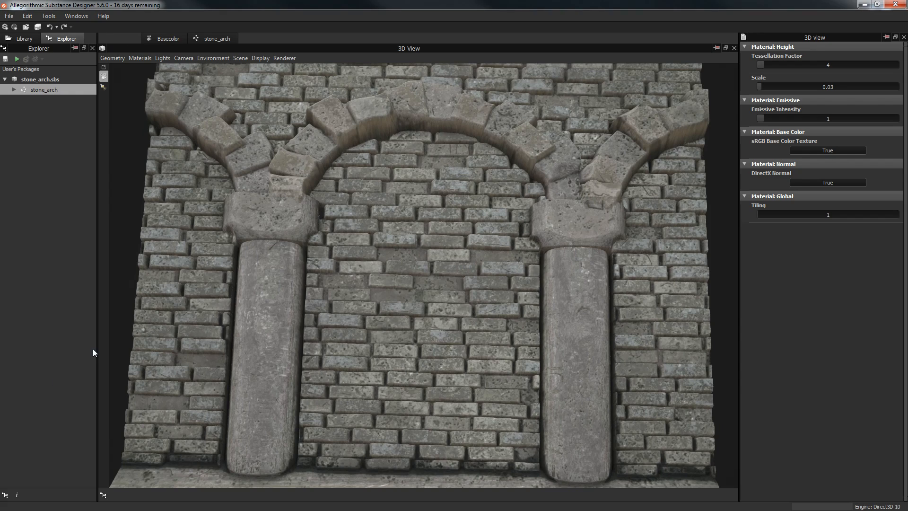
Step: Dock the 3D View bottom-left with Basecolor above it, and resize that column beside the graph
left_click_drag(417, 33, 65, 472)
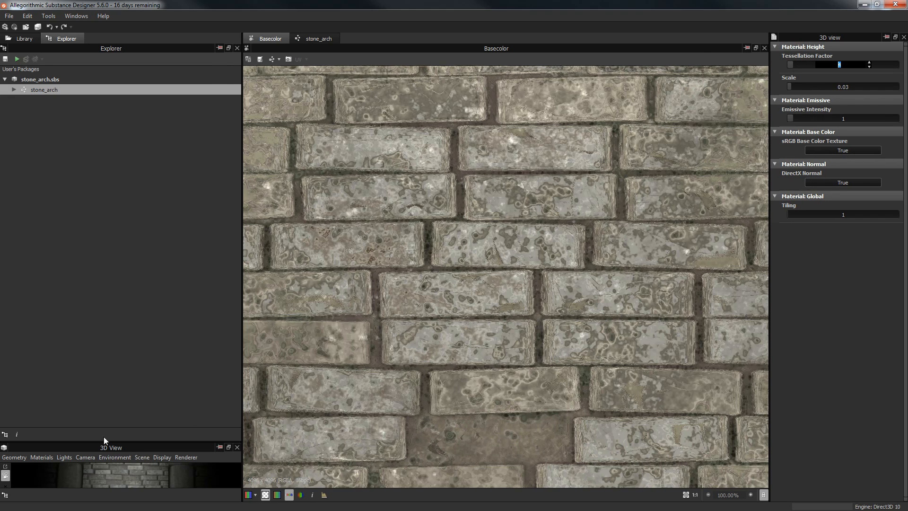
left_click_drag(110, 440, 114, 263)
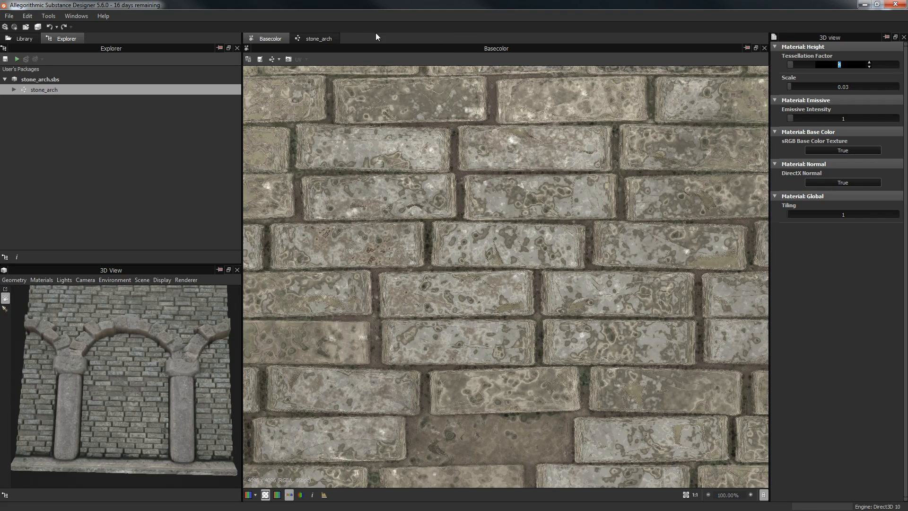
left_click_drag(276, 38, 104, 44)
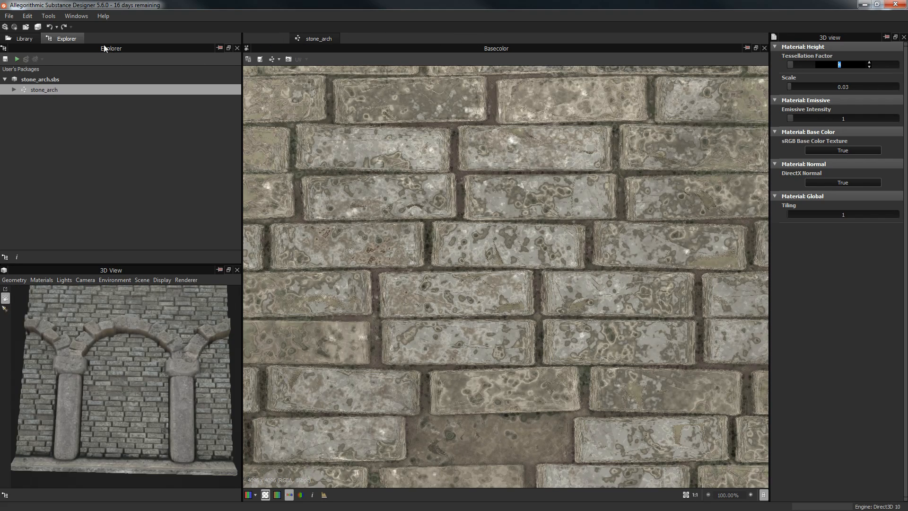
left_click_drag(480, 46, 95, 121)
left_click_drag(243, 220, 299, 222)
left_click_drag(150, 270, 149, 242)
Step: Set the stone_arch graph's output width and height to Parent x4 (2 by 2)
left_click(431, 166)
middle_click_drag(426, 153, 477, 140)
double_click(447, 137)
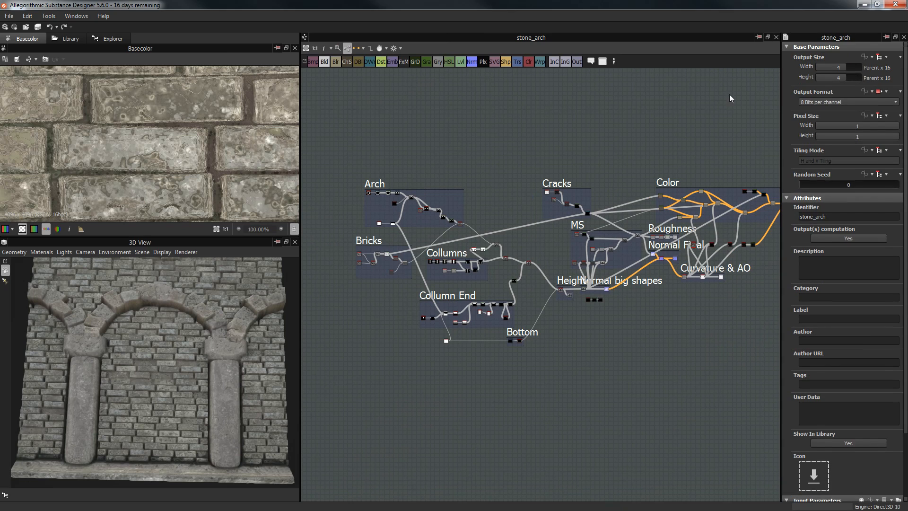
scroll(528, 166, "up", 3)
scroll(456, 186, "up", 3)
middle_click_drag(459, 186, 752, 109)
scroll(598, 136, "up", 6)
middle_click_drag(597, 147, 691, 91)
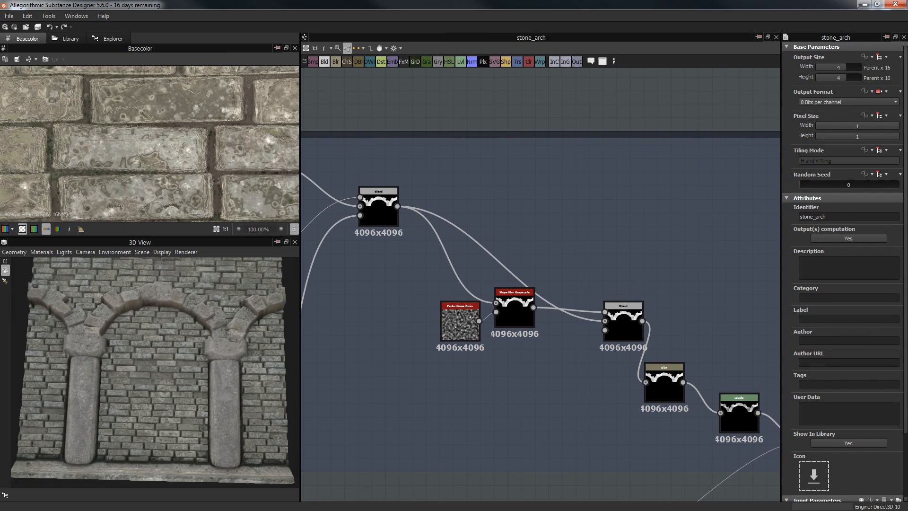
left_click(841, 69)
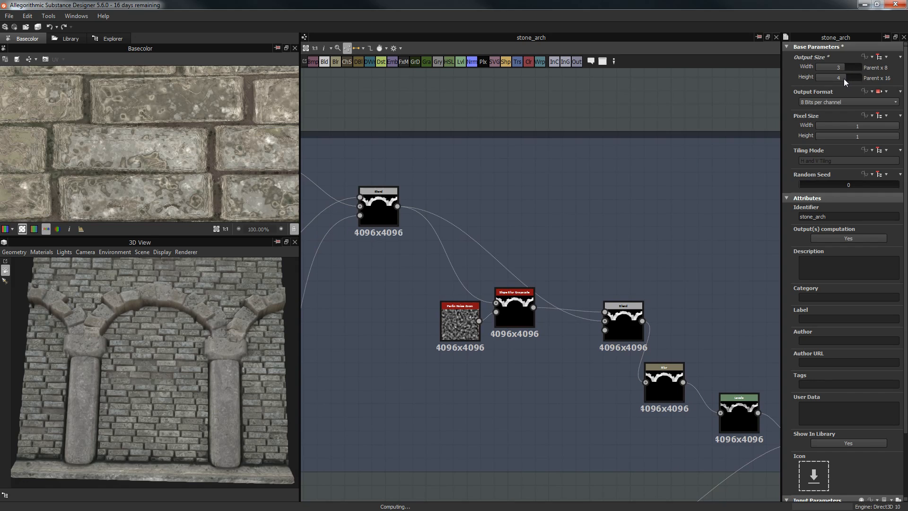
left_click(842, 78)
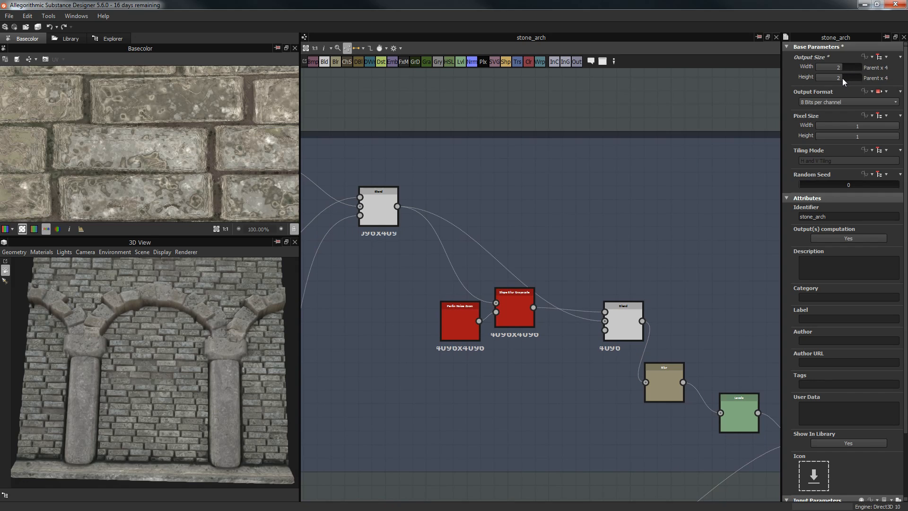
Step: Pan the graph across the Arch frame's Blend, Levels, Uniform Color and shape nodes
middle_click_drag(511, 103, 557, 112)
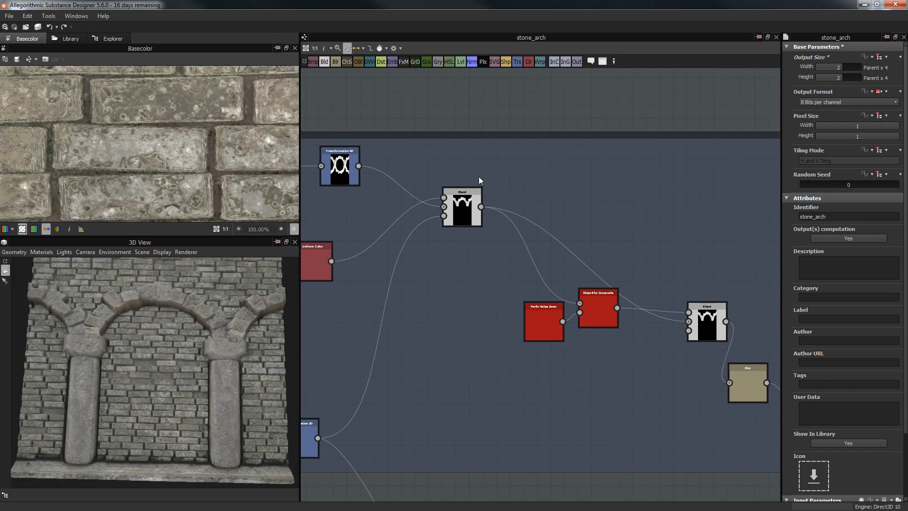
middle_click_drag(365, 178, 478, 177)
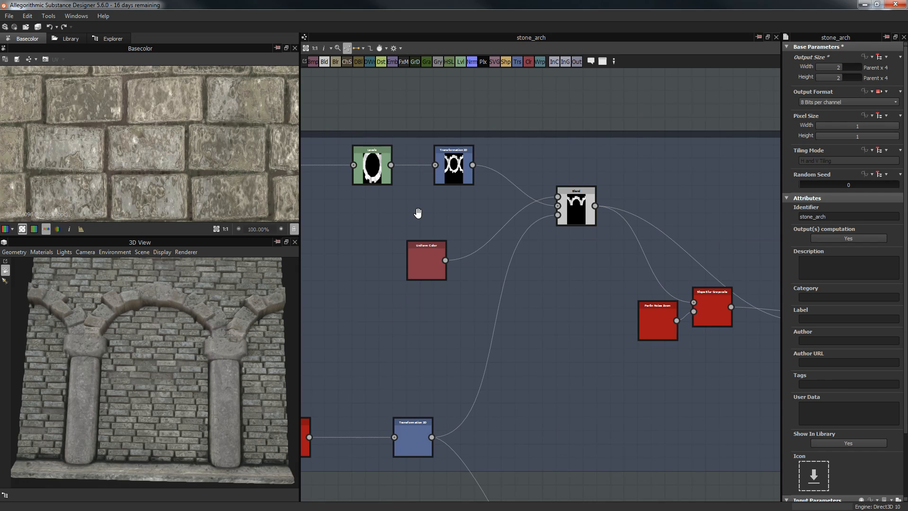
middle_click_drag(432, 211, 507, 228)
scroll(447, 237, "down", 5)
left_click_drag(192, 359, 135, 282)
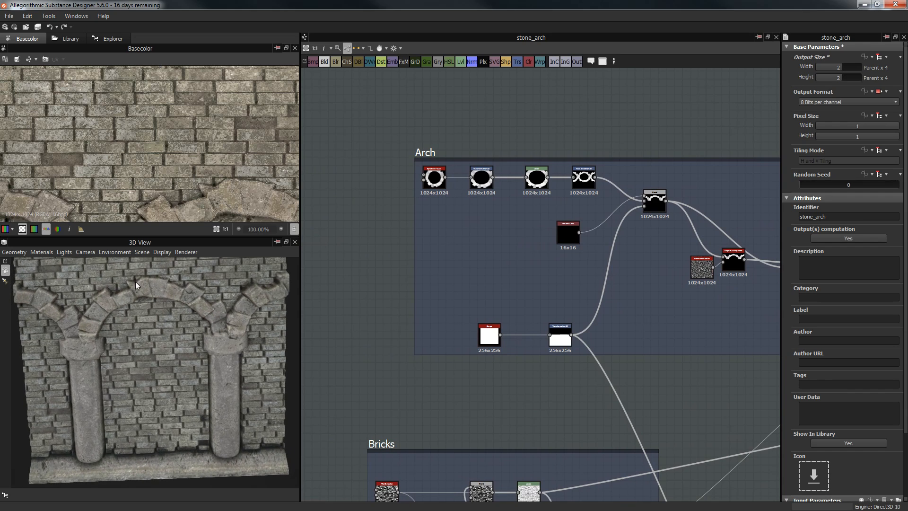
scroll(483, 228, "down", 8)
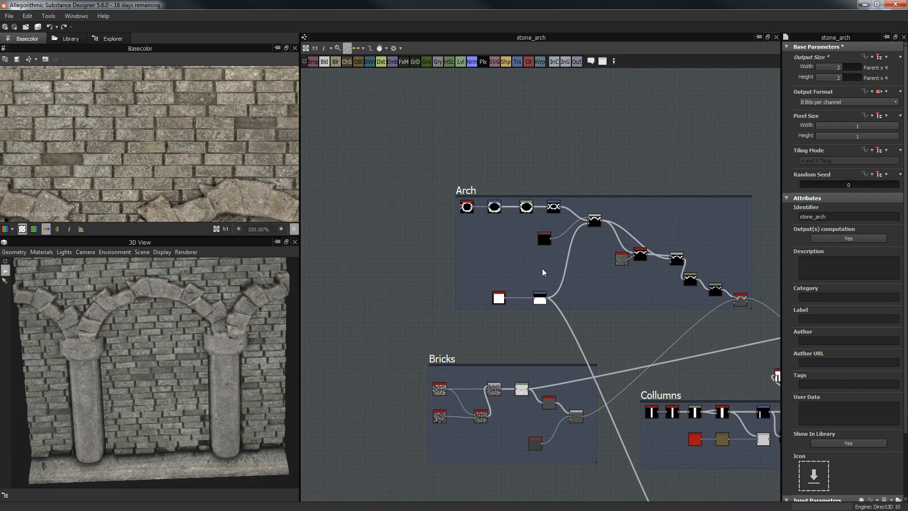
left_click_drag(128, 319, 32, 308)
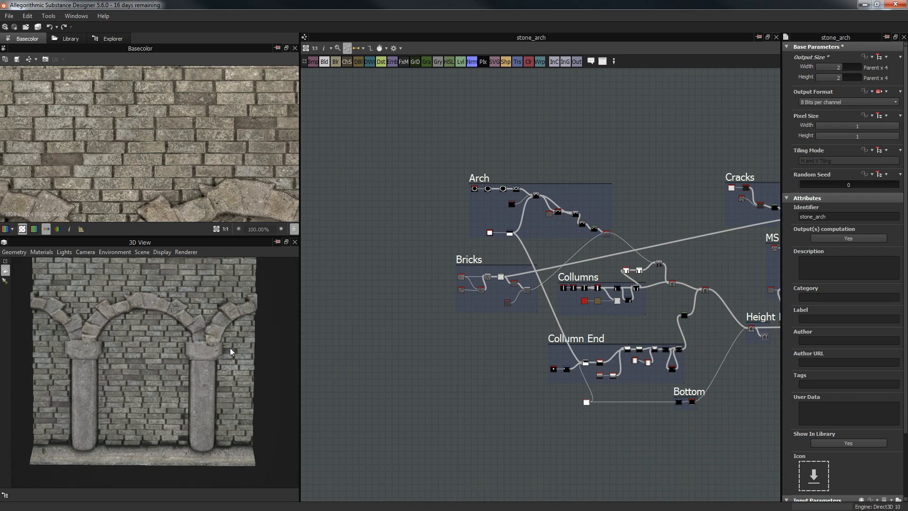
scroll(143, 356, "up", 2)
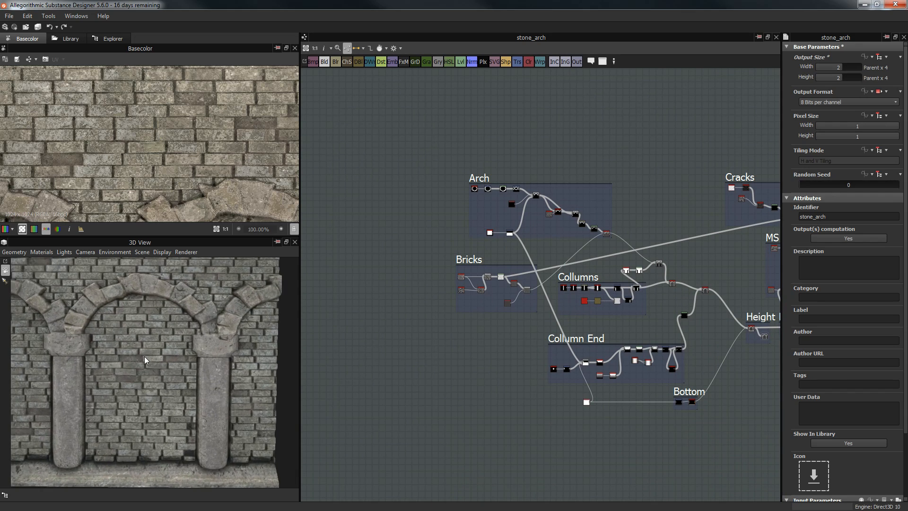
middle_click_drag(52, 302, 106, 299)
middle_click_drag(215, 338, 148, 343)
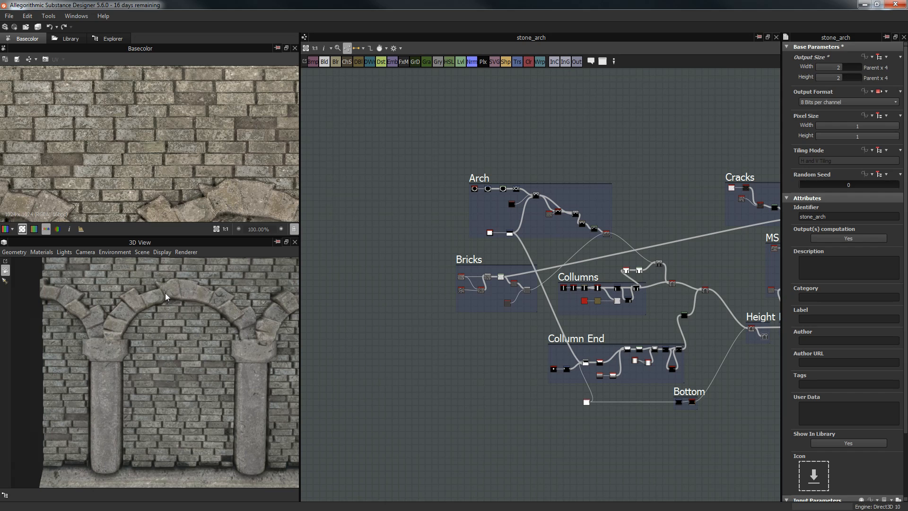
middle_click_drag(248, 347, 165, 357)
middle_click_drag(89, 412, 187, 352)
middle_click_drag(124, 441, 172, 316)
mouse_move(177, 368)
middle_mouse_down()
mouse_move(188, 384)
mouse_move(184, 353)
middle_mouse_up()
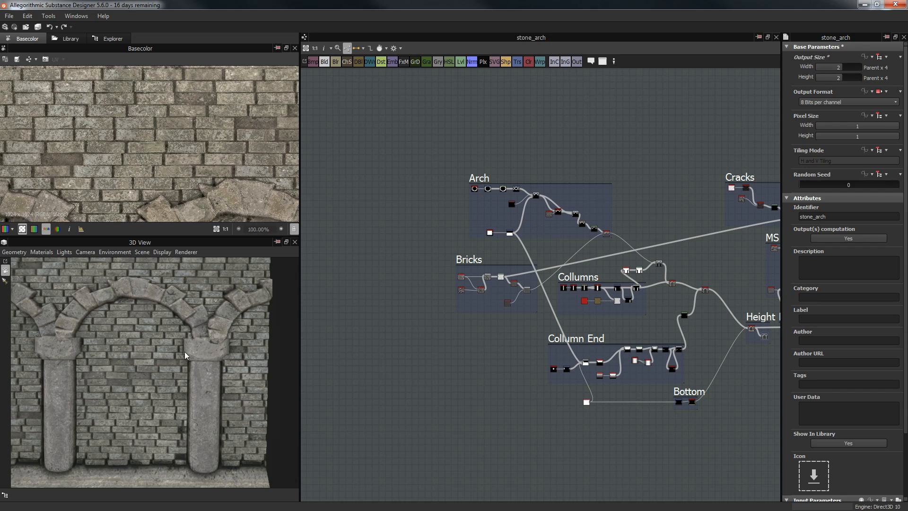
middle_click_drag(197, 365, 221, 331)
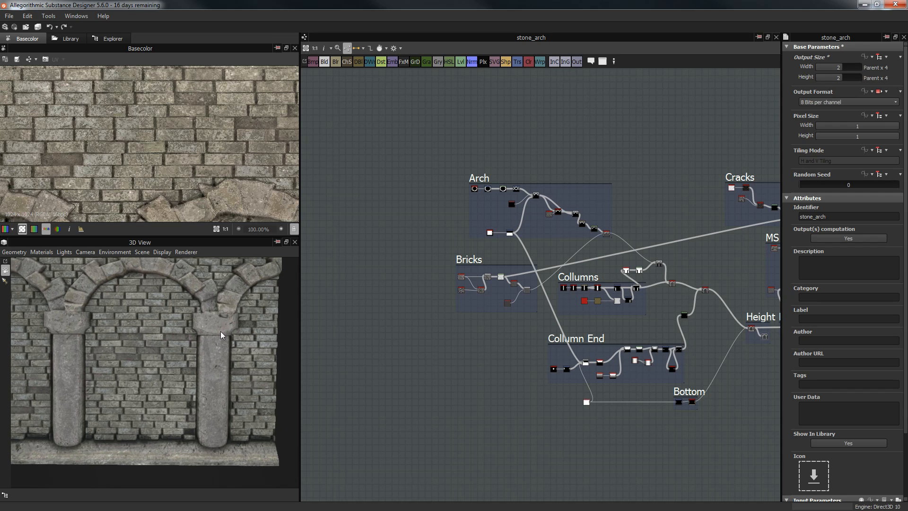
mouse_move(169, 379)
left_mouse_down()
mouse_move(175, 333)
mouse_move(164, 383)
left_mouse_up()
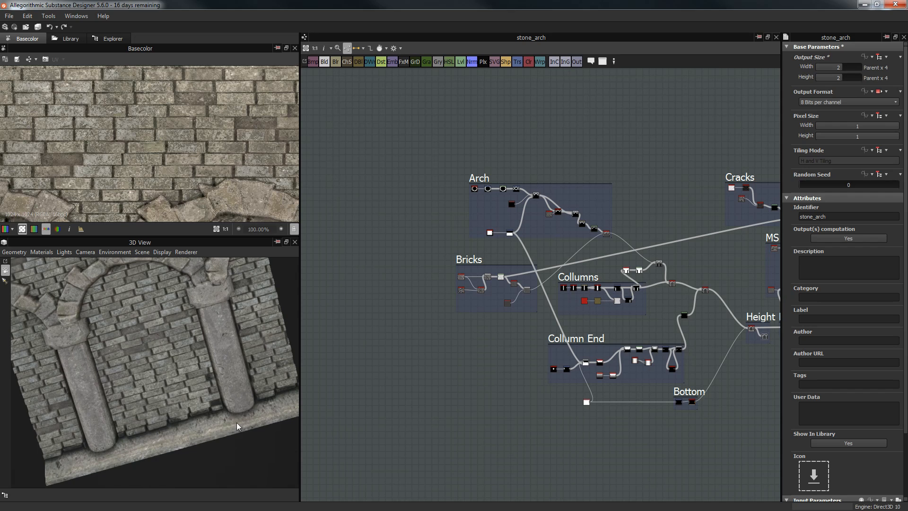
mouse_move(261, 411)
left_mouse_down()
mouse_move(286, 401)
mouse_move(273, 407)
left_mouse_up()
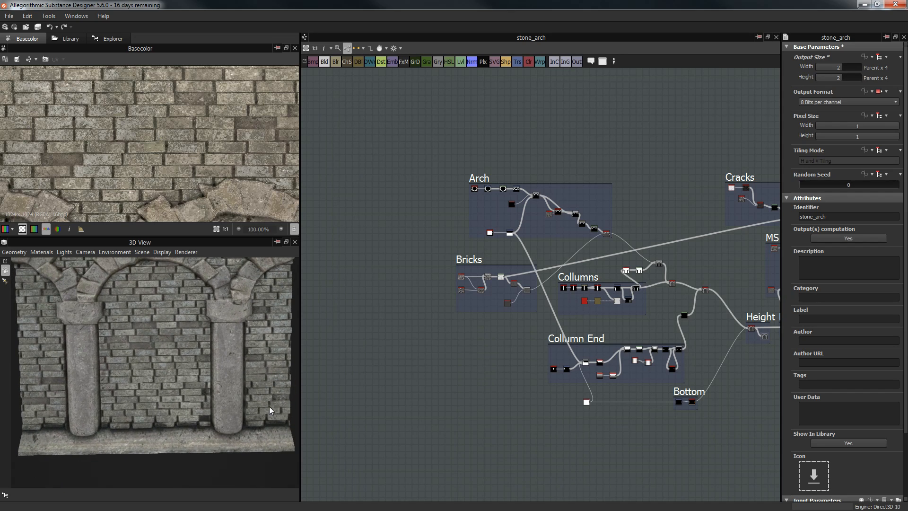
left_click_drag(154, 355, 156, 328)
scroll(181, 320, "up", 3)
left_click_drag(265, 333, 205, 351)
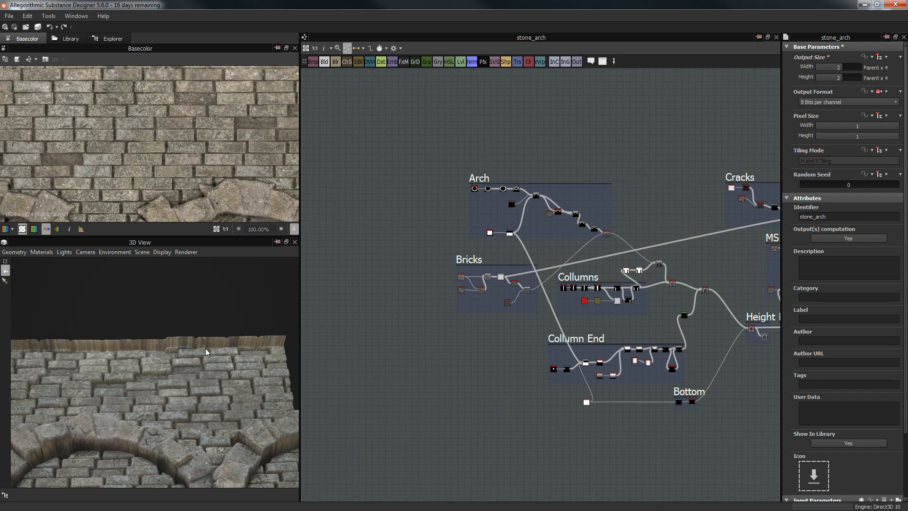
left_click_drag(184, 358, 98, 376)
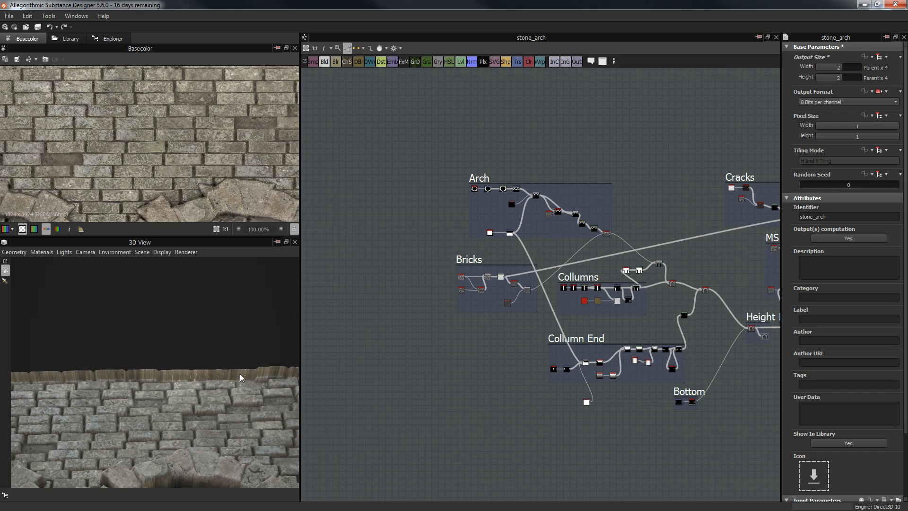
Step: Set the preview material's Global Tiling to 2 and orbit to view the repeated arches
left_click(41, 252)
mouse_move(50, 264)
left_click(92, 266)
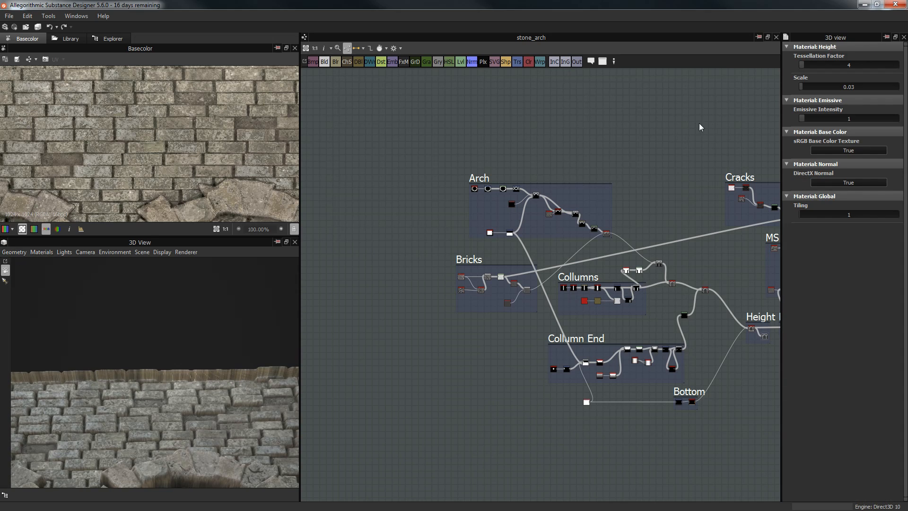
left_click(837, 215)
type("2")
key("Return")
left_click_drag(195, 403, 85, 344)
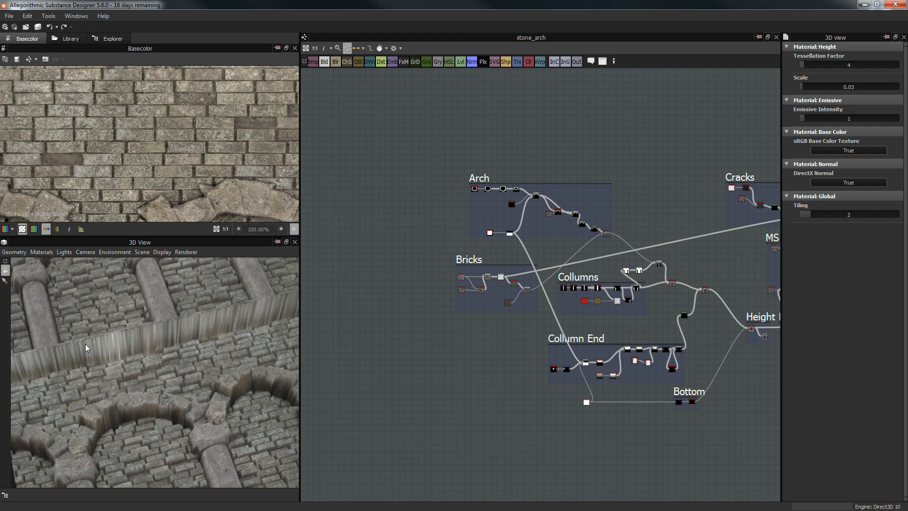
left_click_drag(228, 335, 179, 354)
left_click_drag(268, 339, 162, 368)
Step: Switch the 3D preview to a different metallic-roughness shader
scroll(206, 362, "up", 3)
middle_click_drag(205, 361, 78, 248)
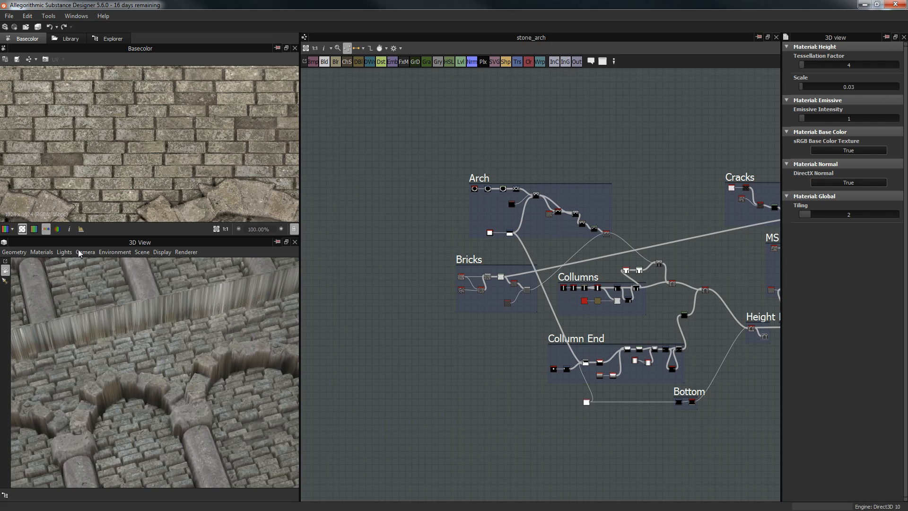
left_click(42, 252)
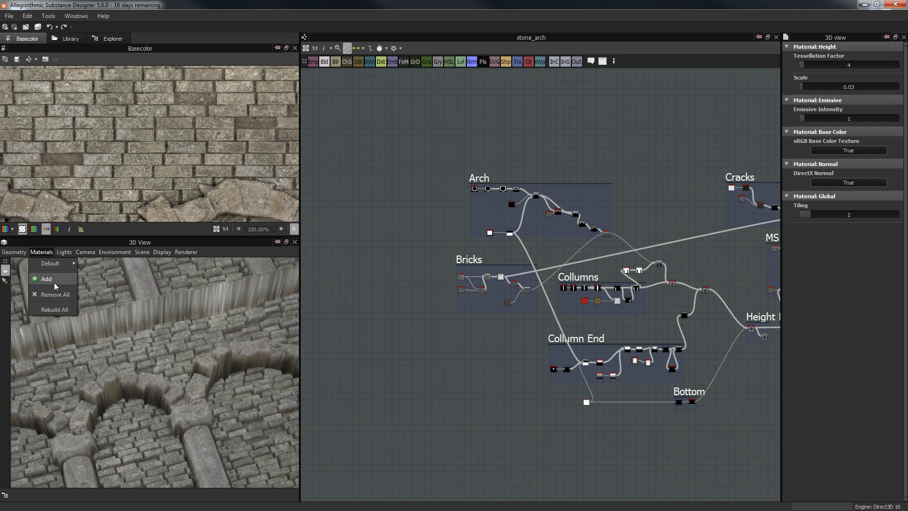
left_click(92, 265)
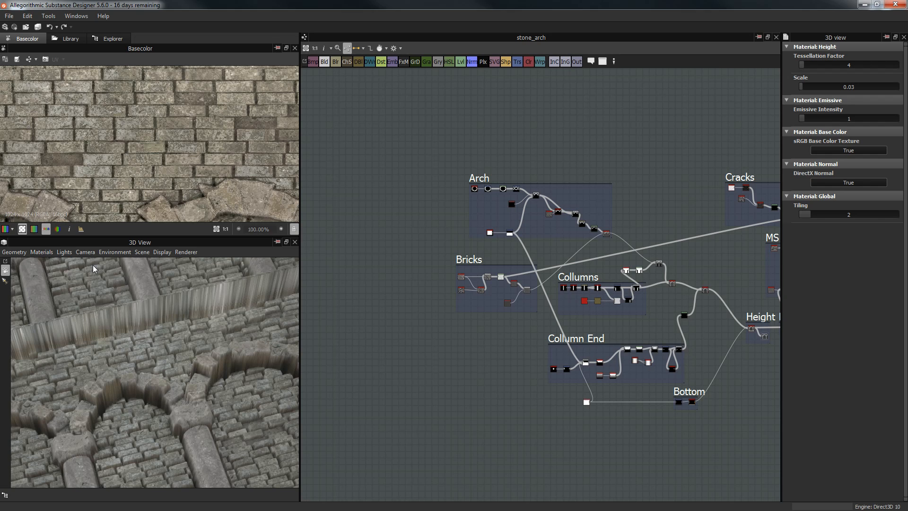
left_click(40, 252)
mouse_move(103, 280)
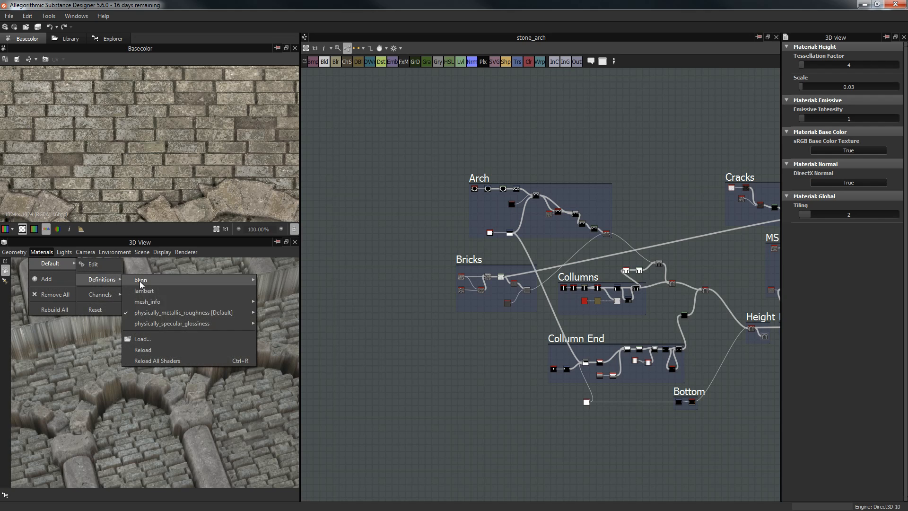
mouse_move(168, 312)
left_click(291, 318)
left_click_drag(217, 335, 234, 284)
Step: Raise the displacement height Scale to 1 and orbit to see the exaggerated relief
left_click(808, 127)
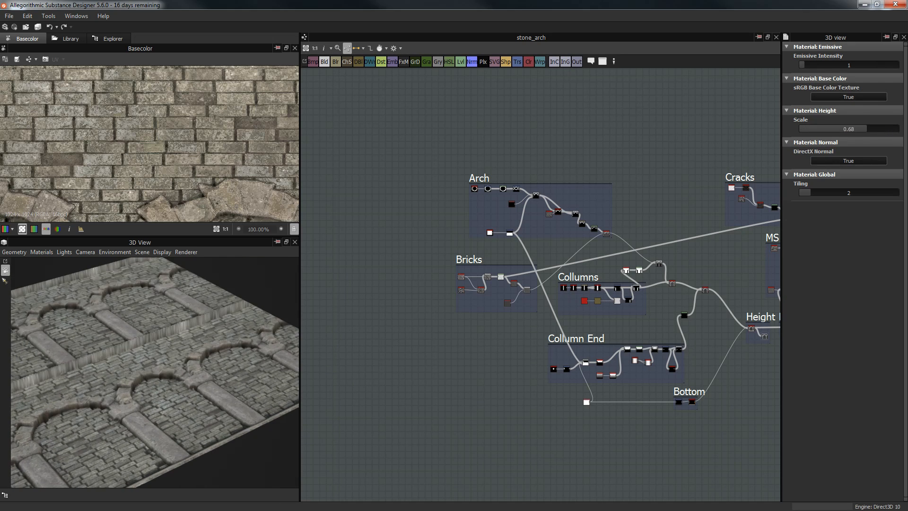
left_click_drag(210, 320, 104, 350)
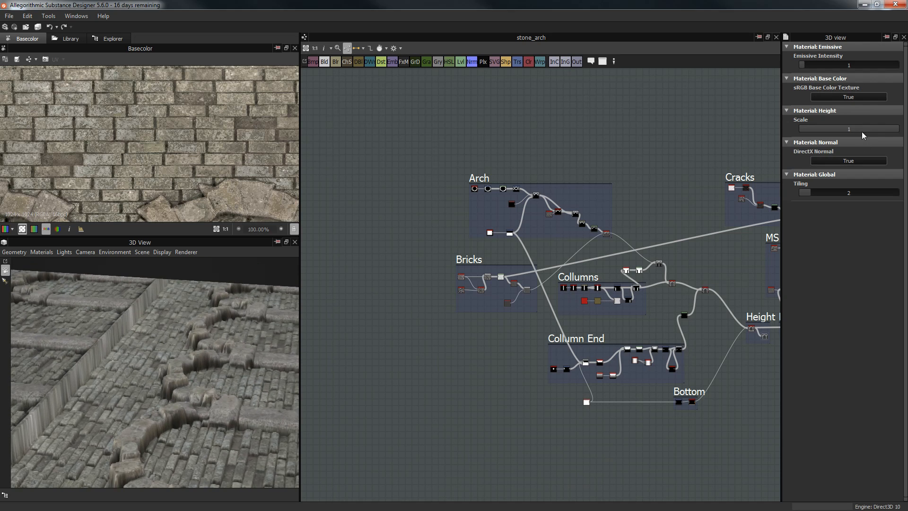
left_click_drag(186, 330, 223, 323)
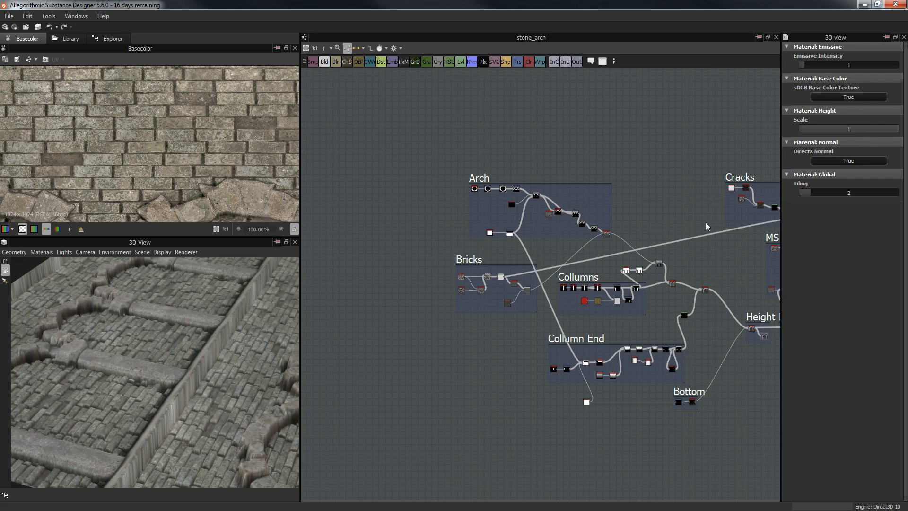
Step: Switch the preview to the tessellated height shader and view the whole spiky mesh
left_click(42, 251)
mouse_move(84, 268)
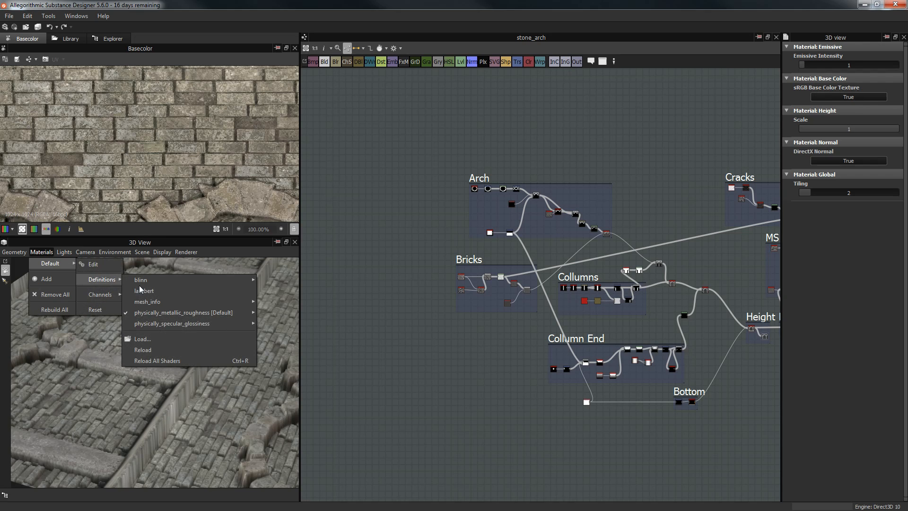
left_click(251, 314)
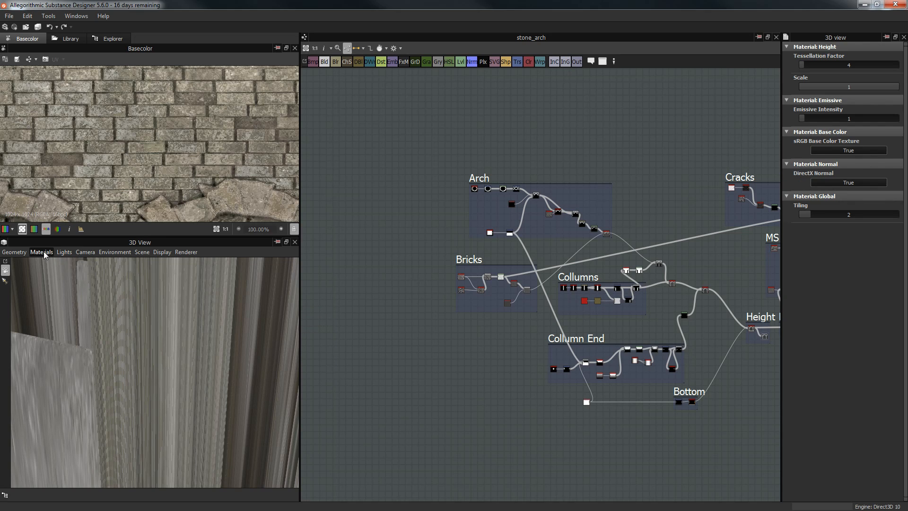
left_click(41, 251)
mouse_move(53, 264)
left_click(250, 305)
scroll(256, 306, "down", 10)
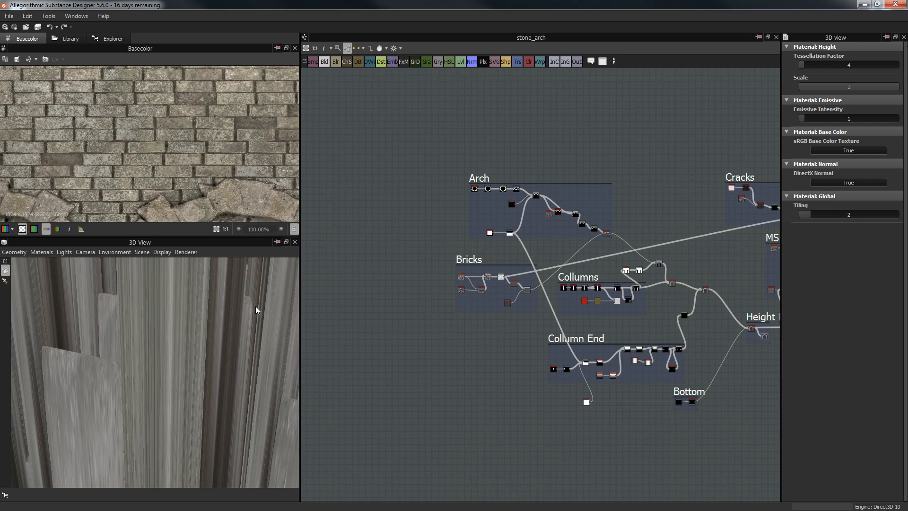
left_click_drag(244, 330, 197, 402)
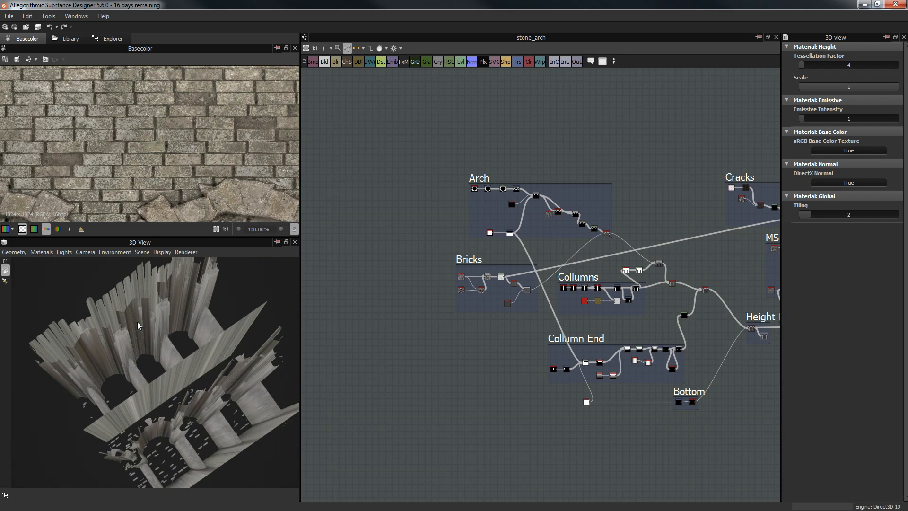
Step: Bring up the preview material's parameters and start editing the Tiling value
left_click(42, 252)
mouse_move(49, 264)
left_click(98, 264)
double_click(818, 214)
Step: Reset Tiling to 1 and height Scale to 0.03, then orbit to inspect the arch wall
type("1")
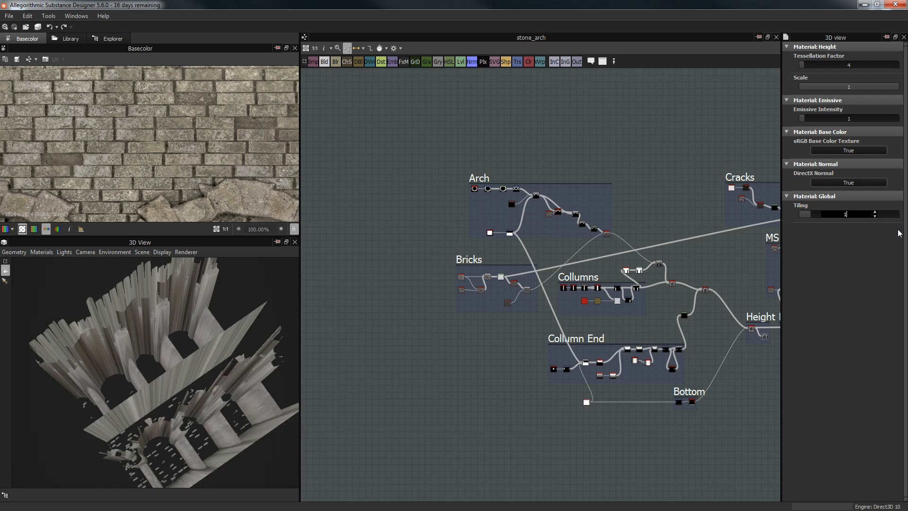
key("Return")
double_click(819, 86)
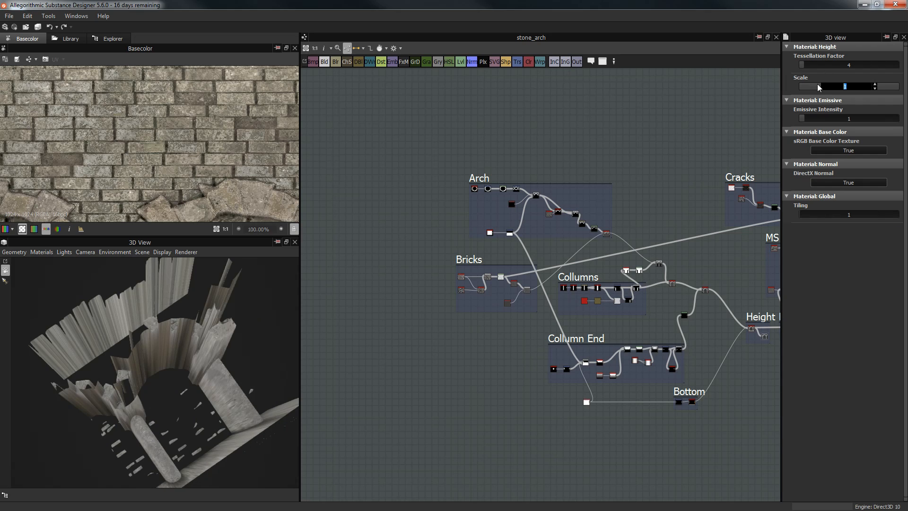
type("0.03")
key("Return")
left_click_drag(109, 328, 169, 336)
scroll(162, 344, "up", 4)
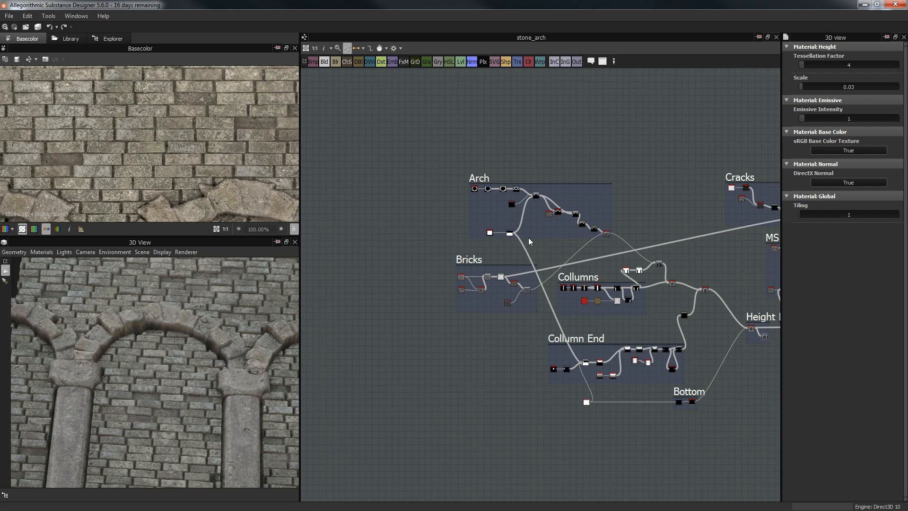
left_click_drag(185, 352, 196, 350)
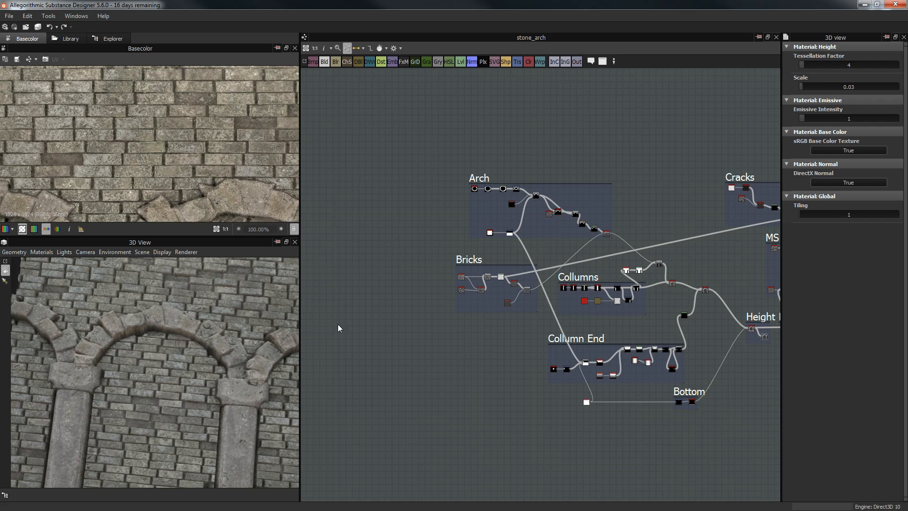
left_click_drag(223, 306, 200, 288)
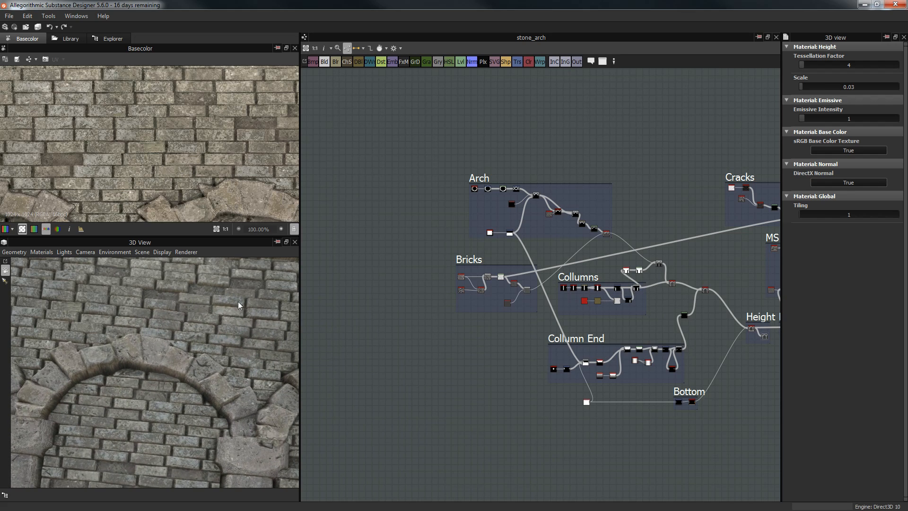
left_click_drag(179, 345, 188, 322)
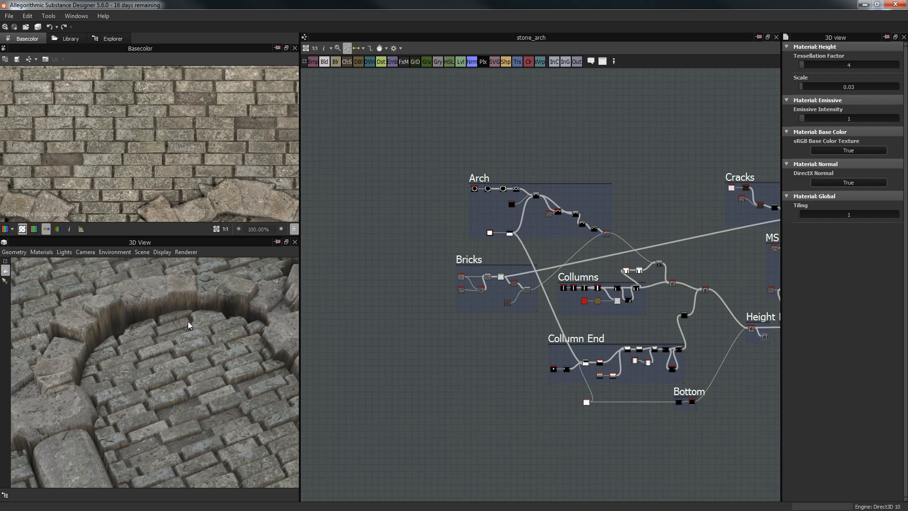
Step: Lower the displacement height Scale to 0.02 and check the flatter arch relief
left_click(849, 87)
double_click(849, 86)
type("0.02")
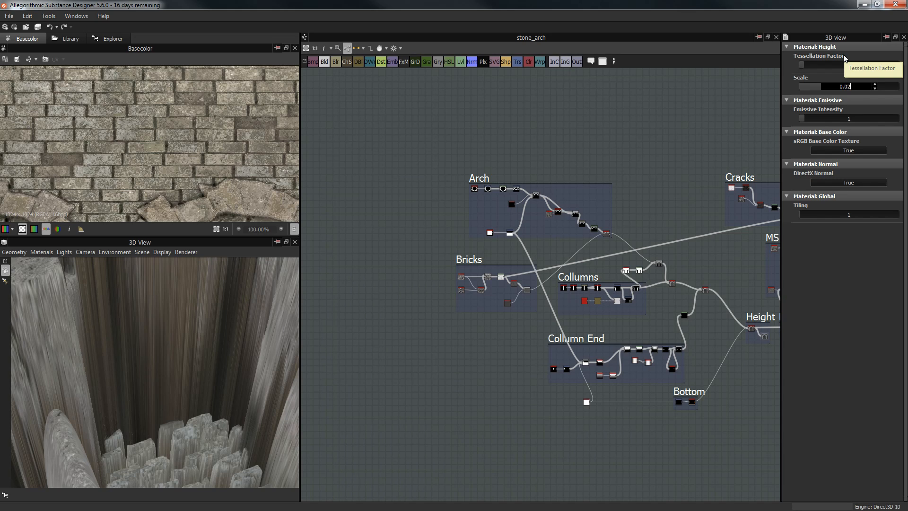
key("Return")
left_click_drag(205, 336, 206, 376)
scroll(171, 320, "down", 4)
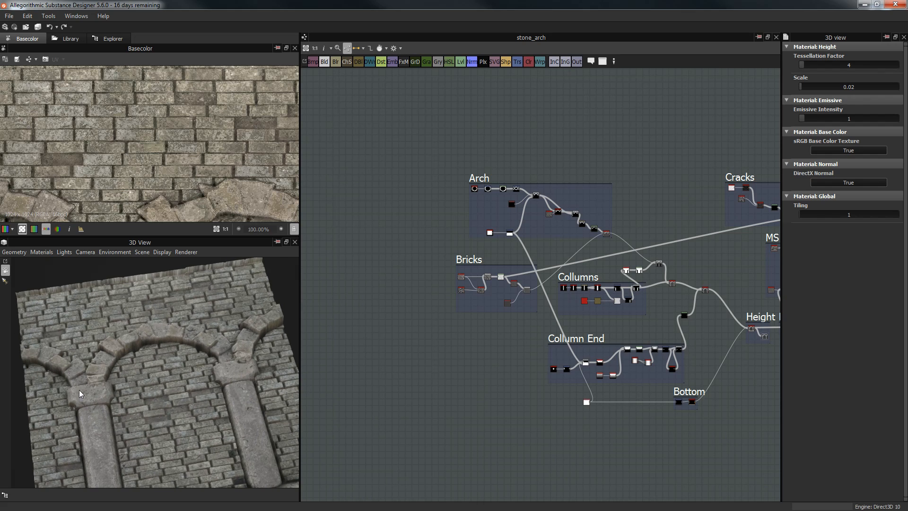
Step: Turn the 3D preview to face the arch wall and zoom the graph to the Arch frame
scroll(543, 260, "down", 5)
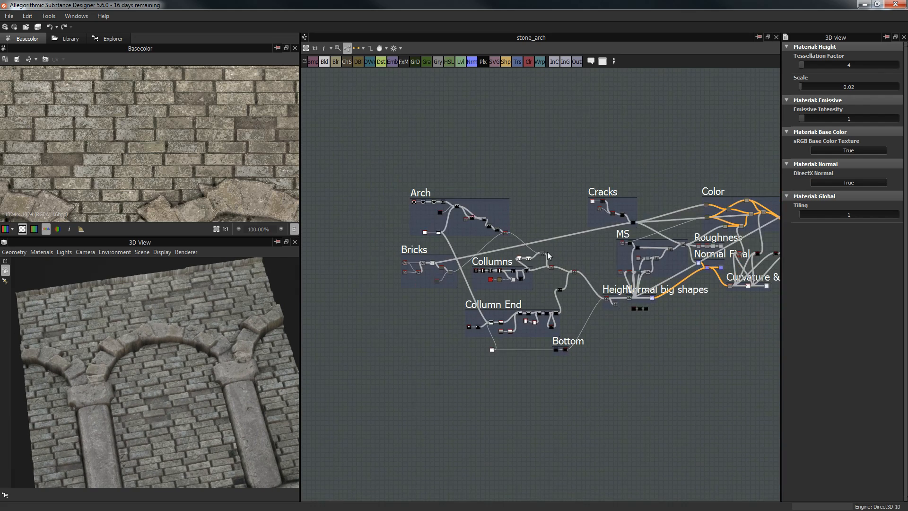
left_click_drag(205, 339, 67, 336)
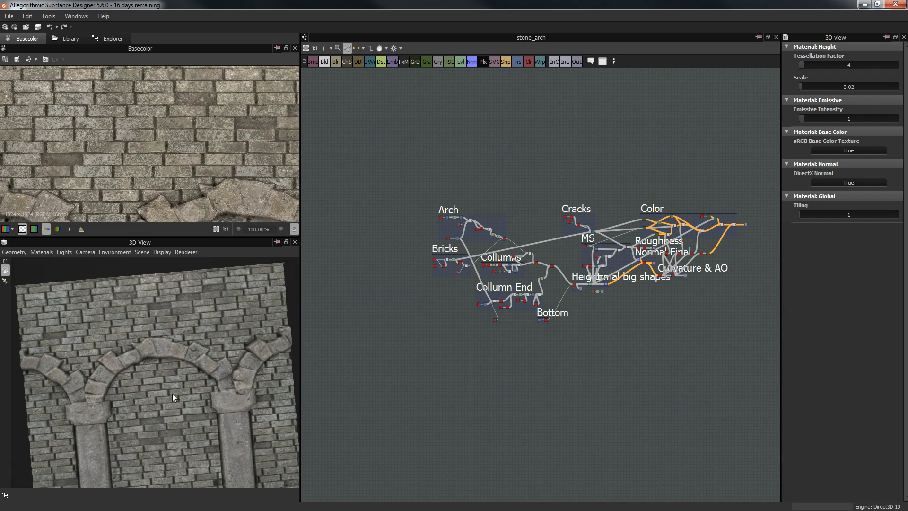
left_click_drag(166, 388, 60, 312)
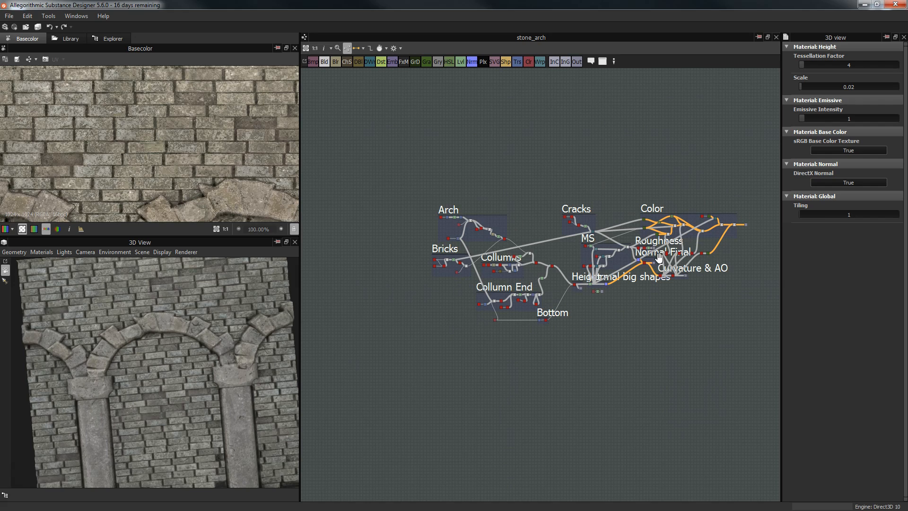
scroll(496, 163, "up", 5)
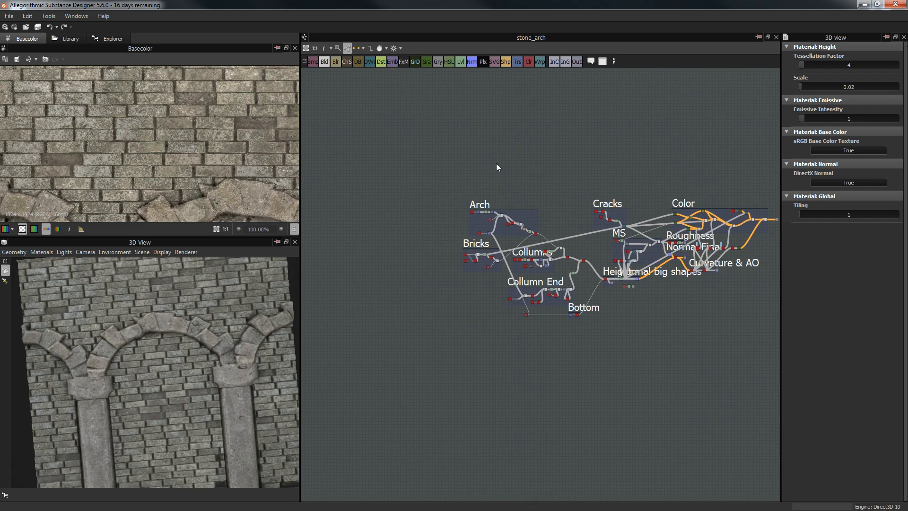
scroll(497, 192, "up", 2)
middle_click_drag(493, 238, 435, 132)
scroll(445, 193, "up", 3)
middle_click_drag(460, 162, 605, 56)
Step: Display the Splatter Circular node's ring of 25 brick stones at radius 0.28 and its parameters
double_click(404, 192)
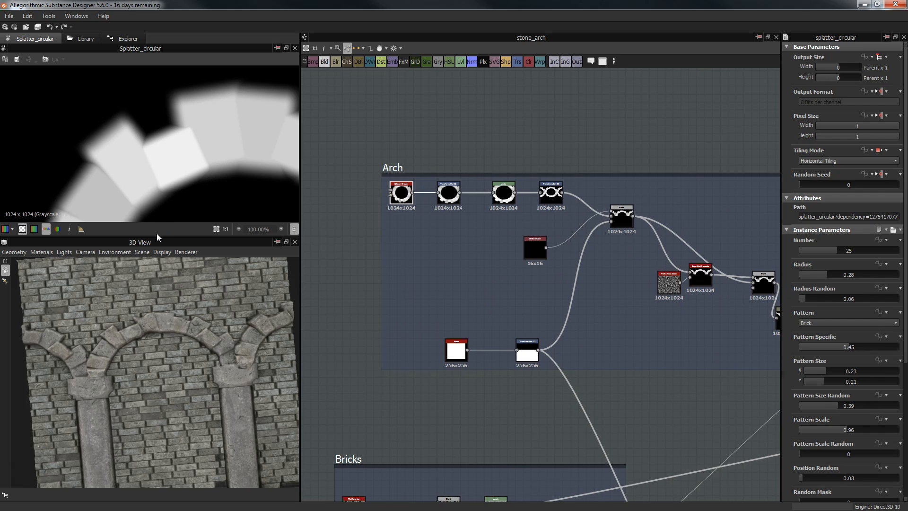
left_click_drag(157, 237, 162, 296)
middle_click_drag(435, 211, 485, 207)
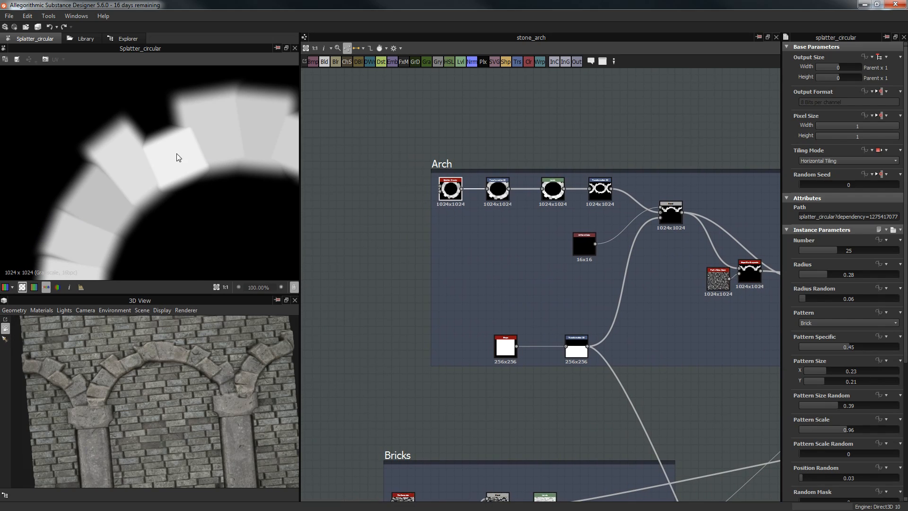
scroll(185, 165, "down", 3)
middle_click_drag(489, 166, 497, 165)
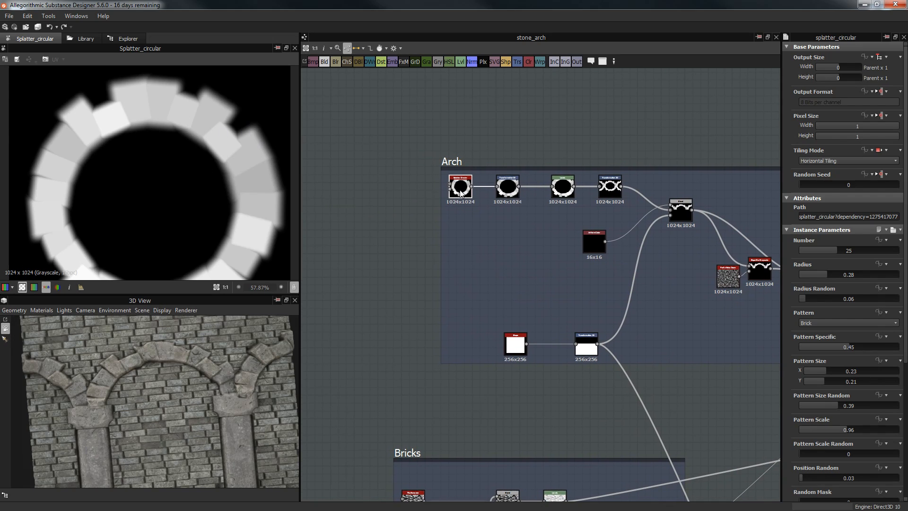
scroll(453, 191, "up", 3)
scroll(453, 191, "up", 2)
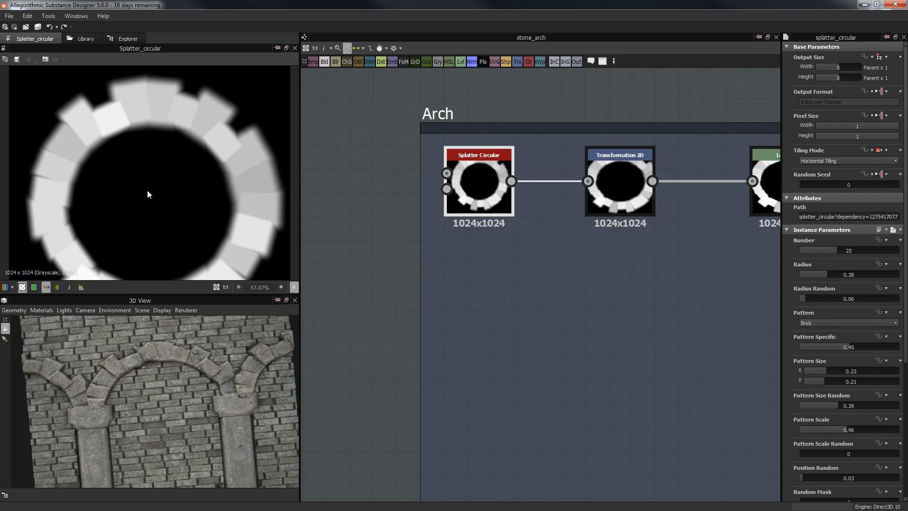
middle_click_drag(549, 149, 520, 155)
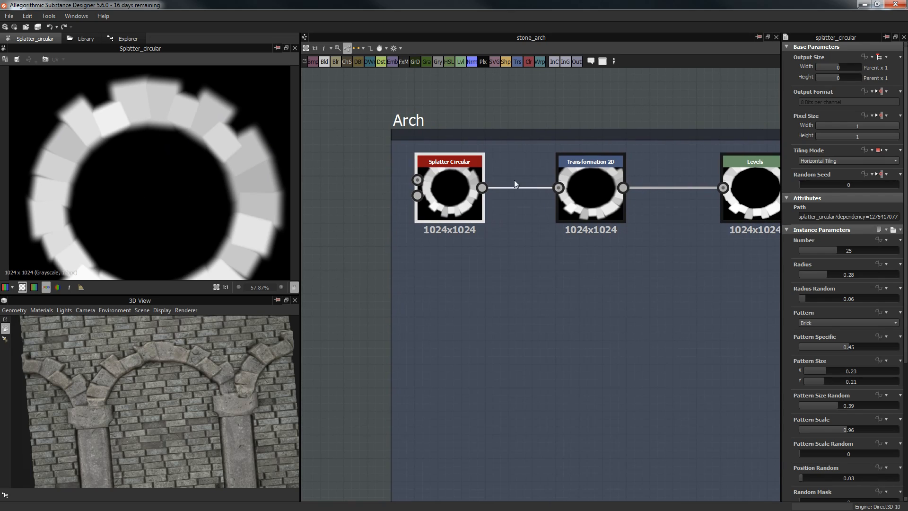
left_click_drag(781, 308, 768, 307)
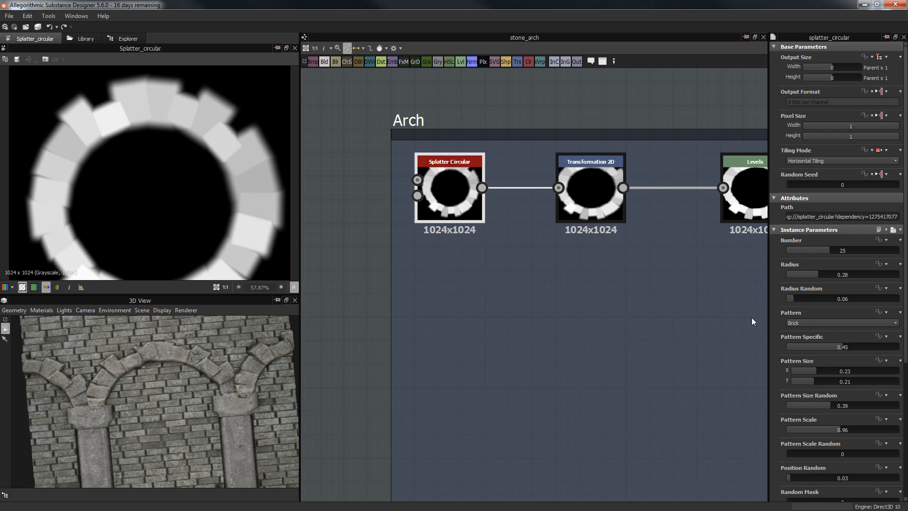
scroll(782, 356, "down", 4)
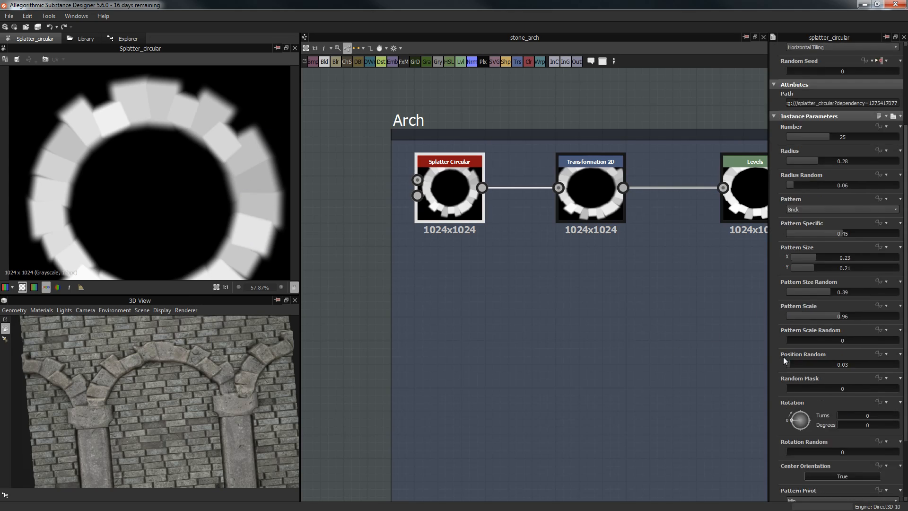
scroll(828, 282, "down", 2)
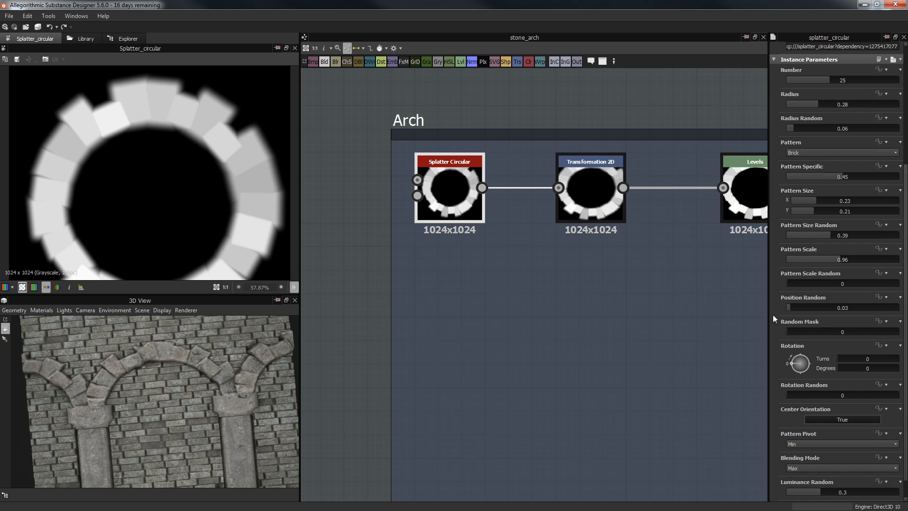
scroll(781, 293, "down", 1)
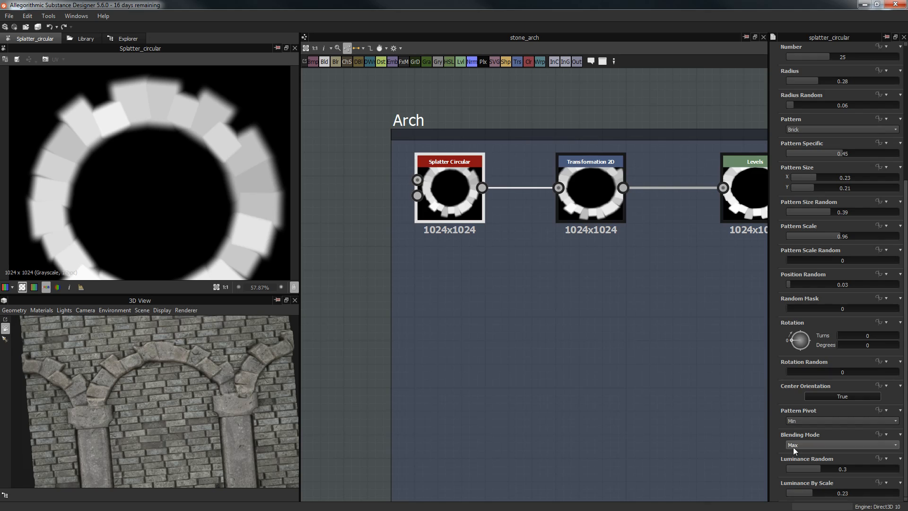
left_click(798, 421)
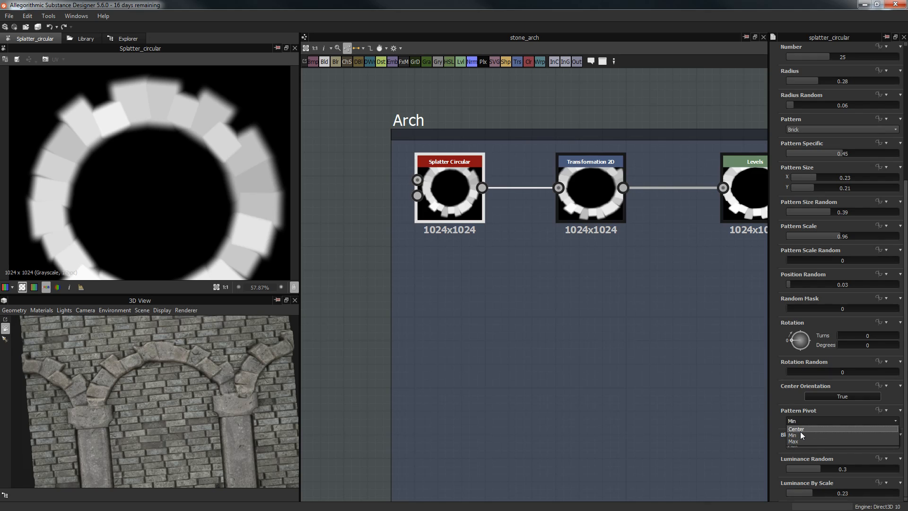
left_click(792, 397)
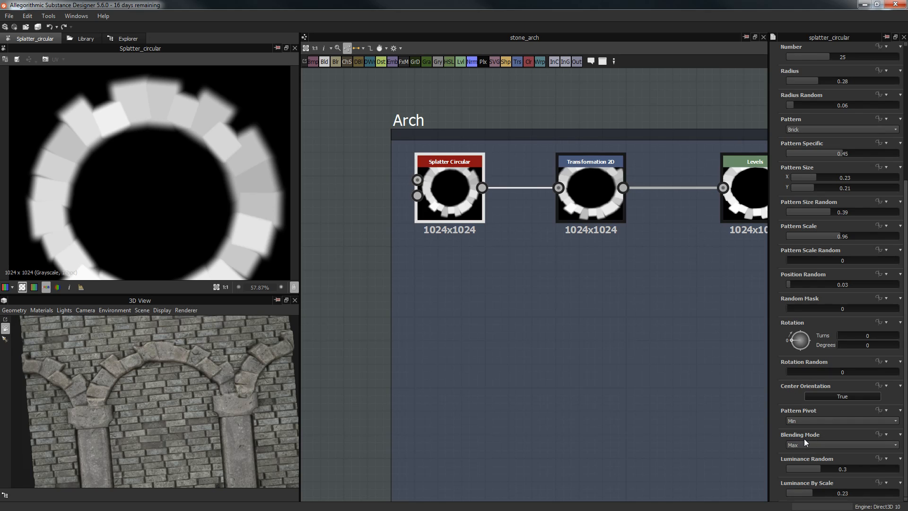
left_click(811, 445)
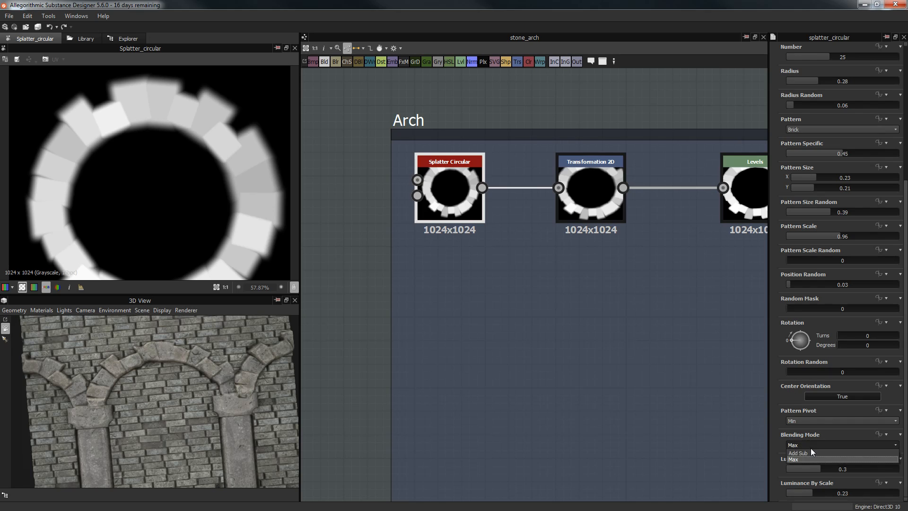
left_click(808, 455)
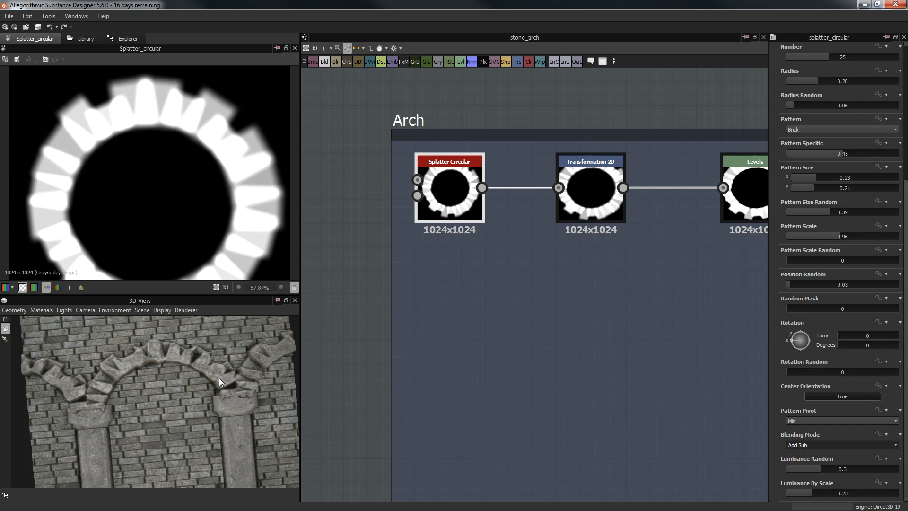
left_click(805, 445)
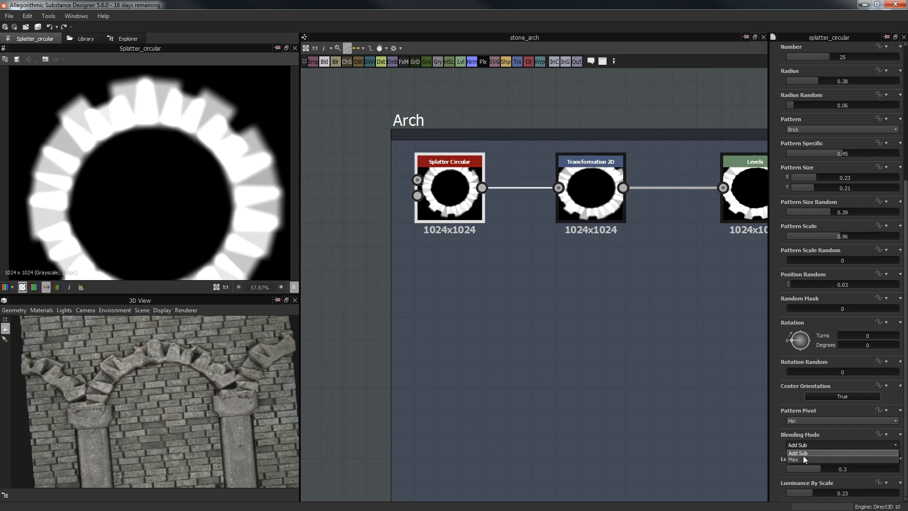
left_click(802, 459)
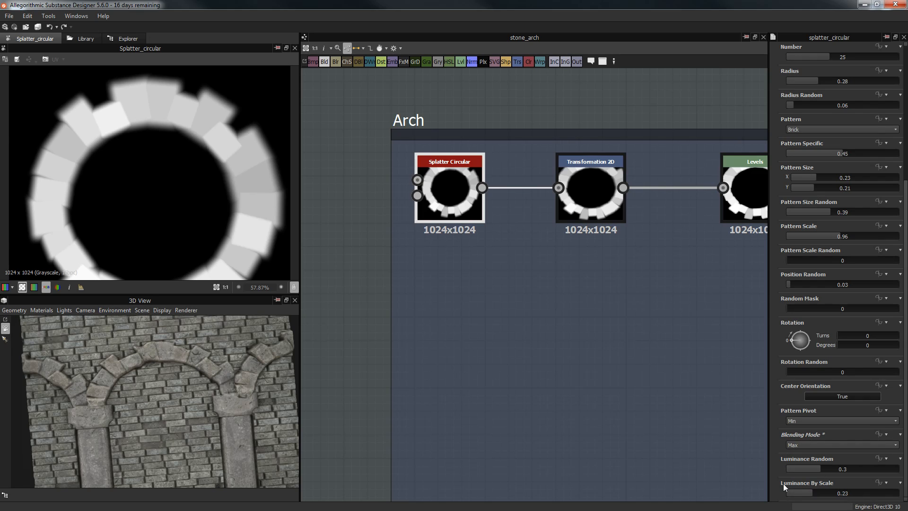
Step: Select the first Transformation 2D node and set the arch ring's offset to Y -0.033
left_click_drag(768, 441, 745, 439)
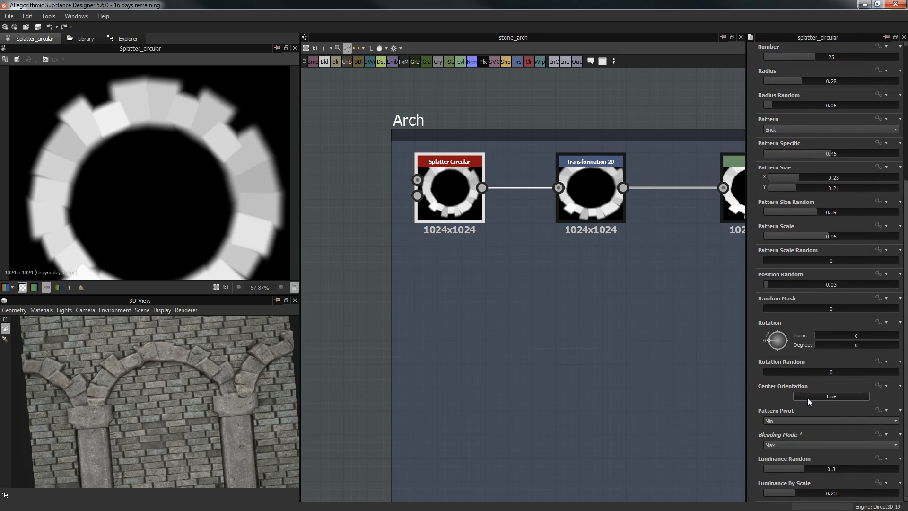
middle_click_drag(636, 337, 521, 350)
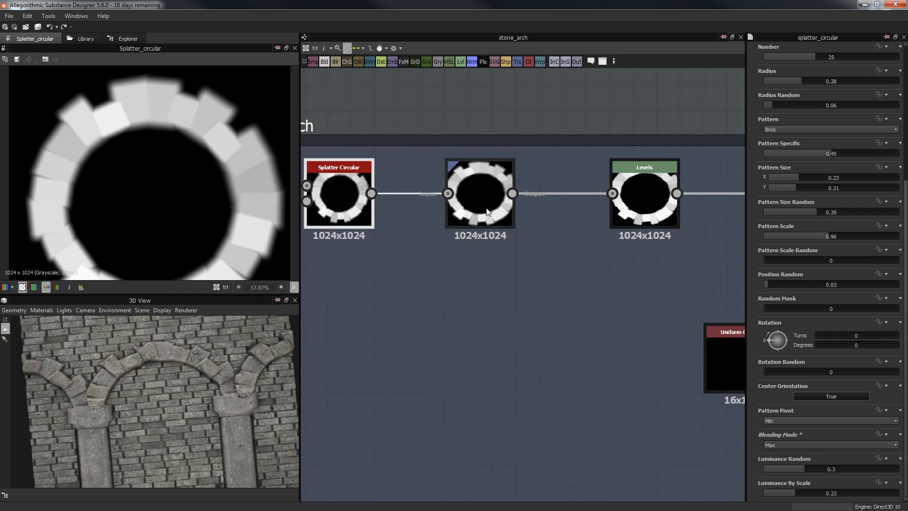
left_click(480, 199)
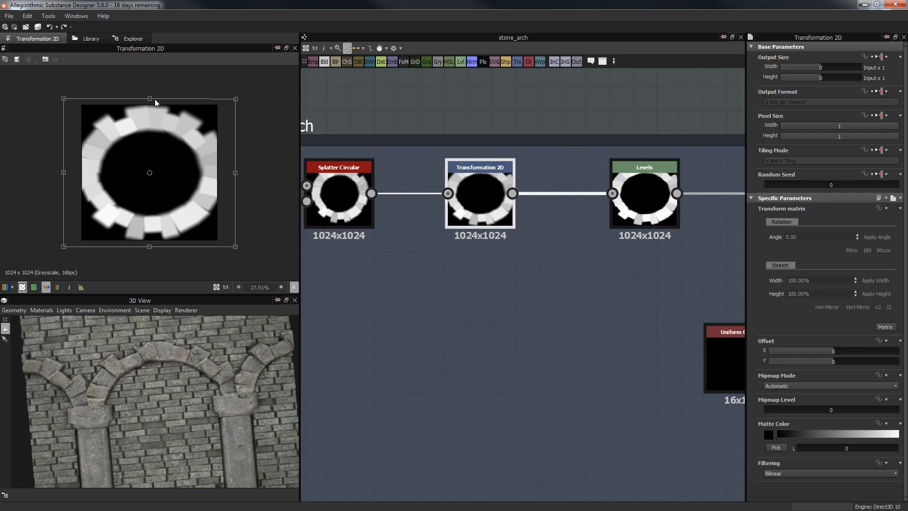
left_click_drag(150, 98, 150, 87)
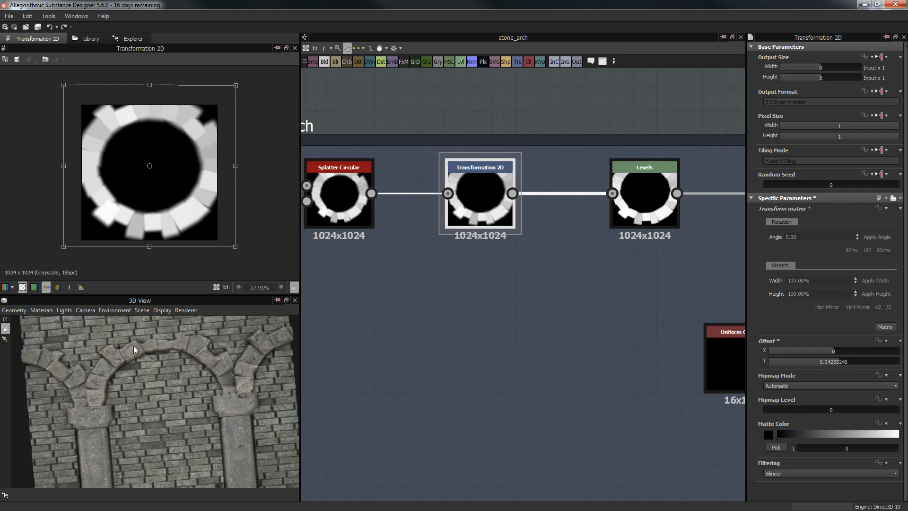
left_click_drag(205, 348, 146, 407)
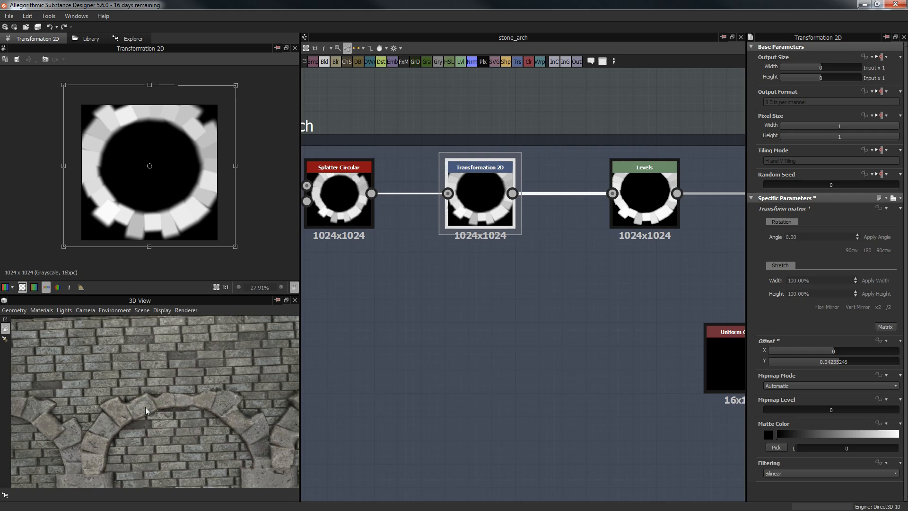
left_click_drag(149, 84, 150, 106)
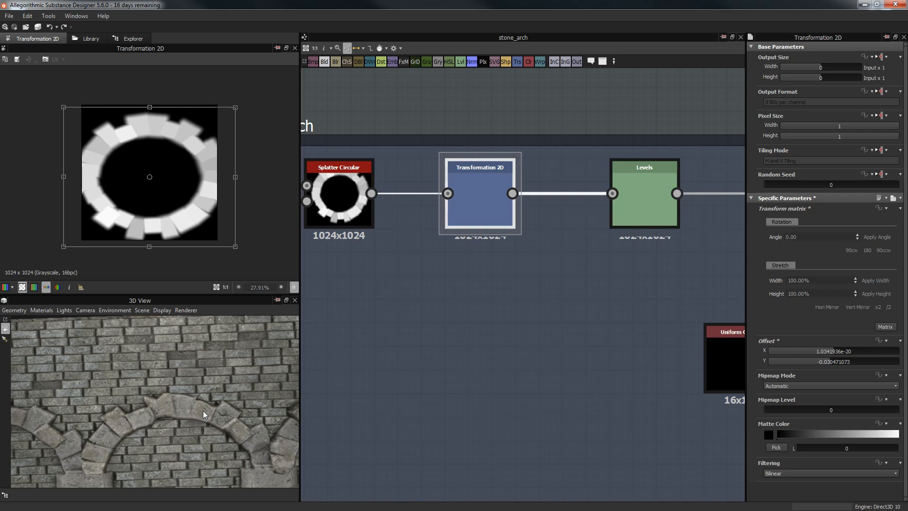
Step: Compare the Levels node's output with the first Transformation 2D node's output
scroll(199, 391, "down", 3)
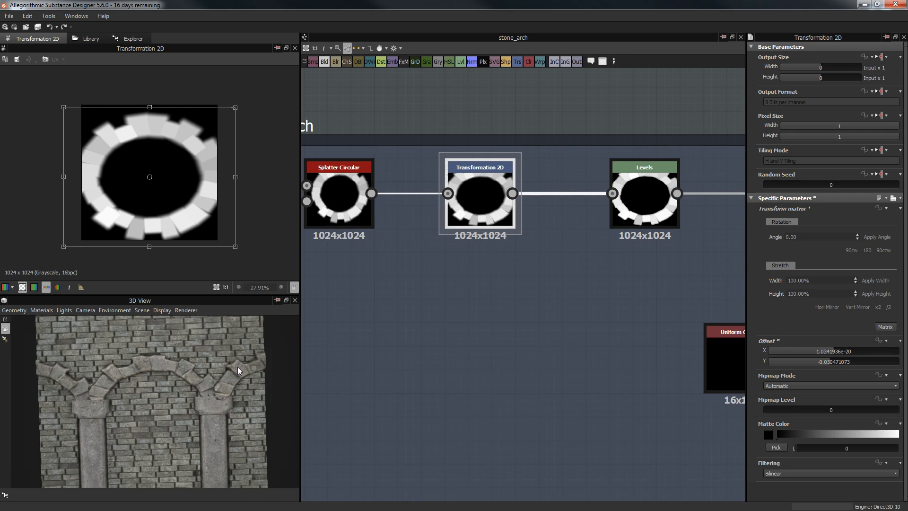
middle_click_drag(553, 265, 465, 274)
left_click(553, 195)
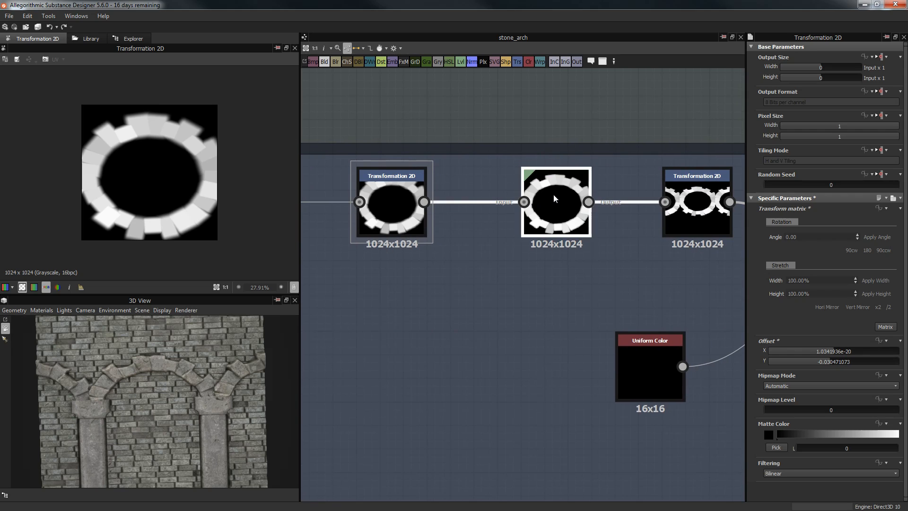
scroll(150, 152, "up", 5)
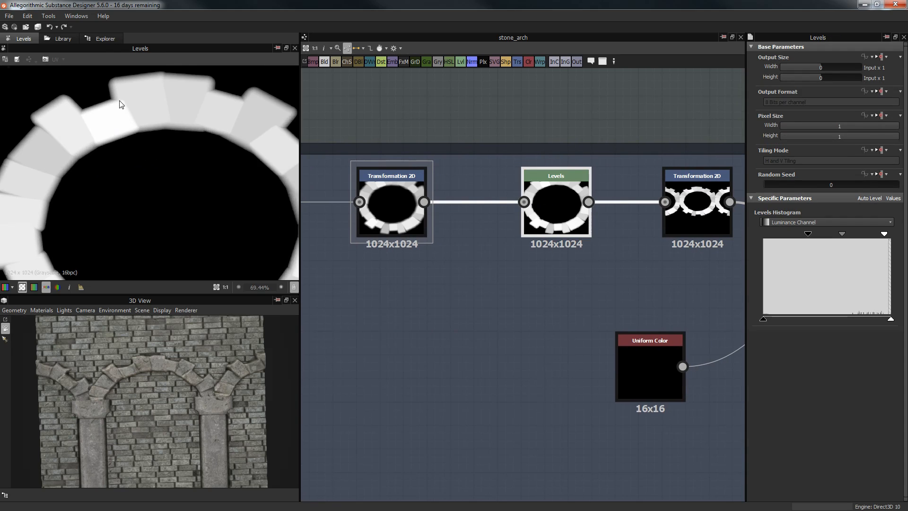
left_click(398, 194)
scroll(157, 124, "up", 1)
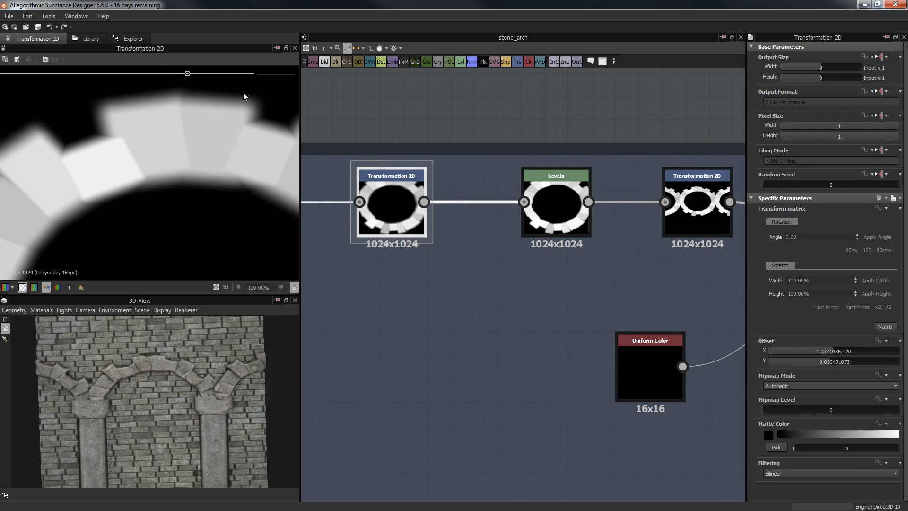
Step: Preview the Levels and second Transformation 2D outputs showing the horizontally tiled stone ring
left_click(559, 209)
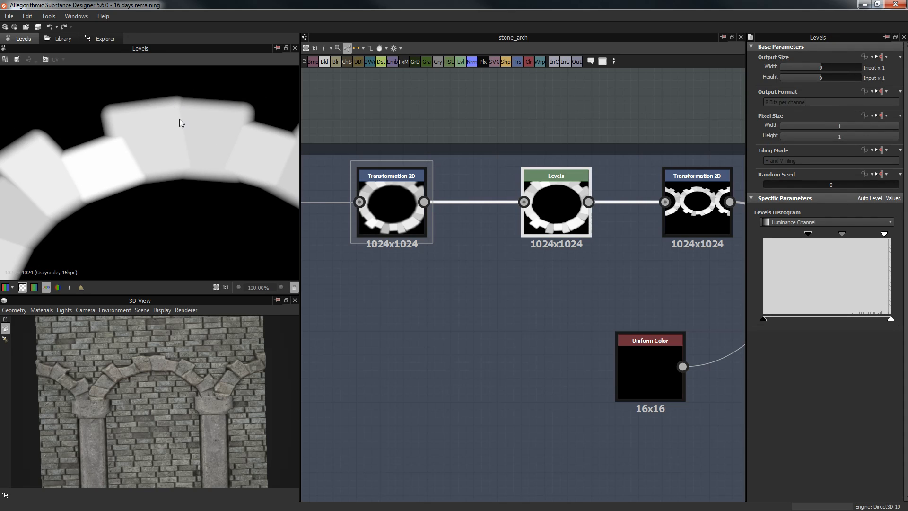
middle_click_drag(642, 166, 480, 172)
left_click(545, 203)
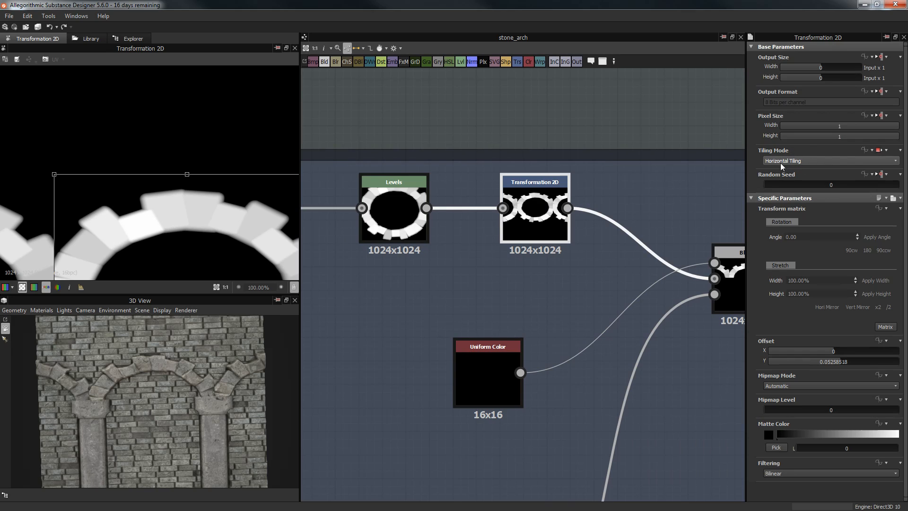
scroll(161, 223, "down", 5)
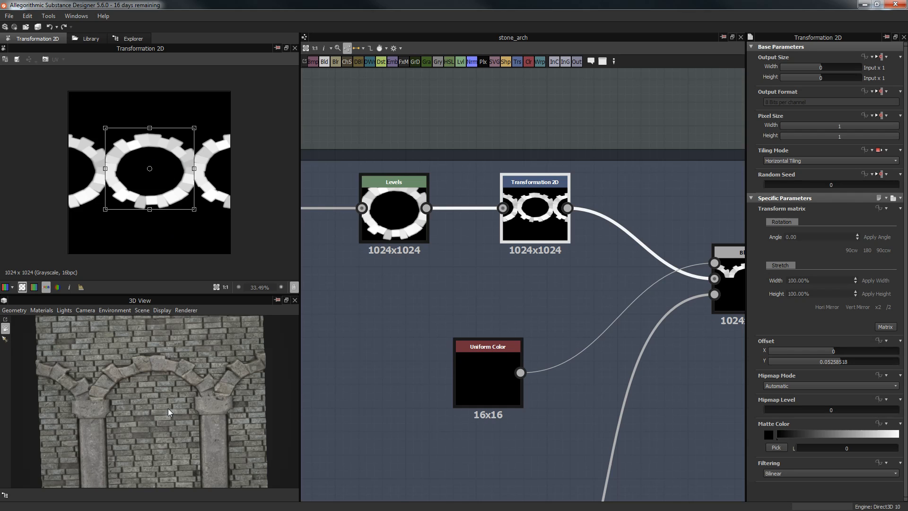
scroll(168, 409, "down", 2)
Step: Reframe the whole arch wall in 3D and pan the graph to the Blend node
middle_click_drag(170, 402, 177, 368)
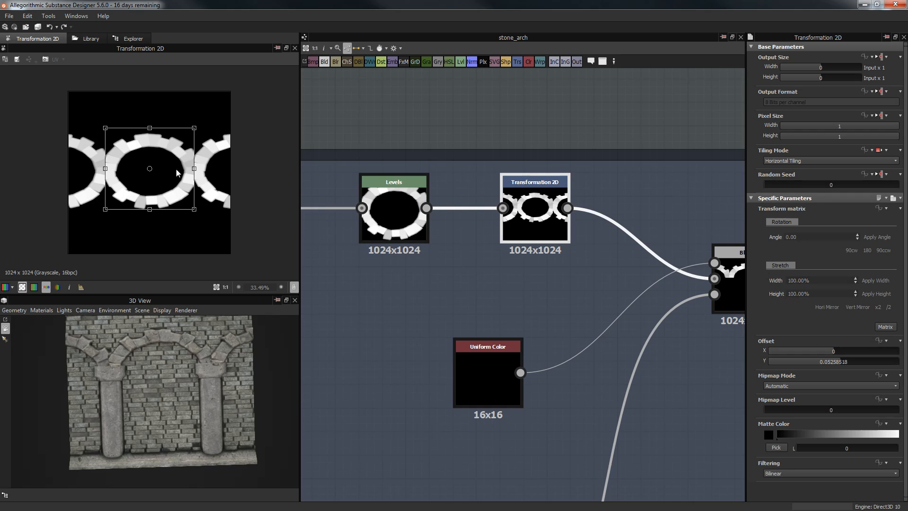
middle_click_drag(648, 299, 533, 304)
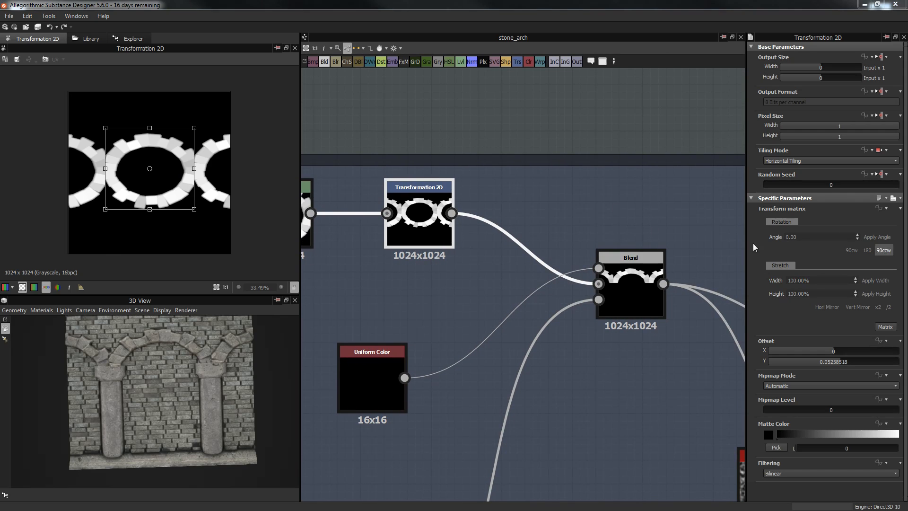
middle_click_drag(514, 99, 483, 142)
middle_click_drag(502, 112, 540, 95)
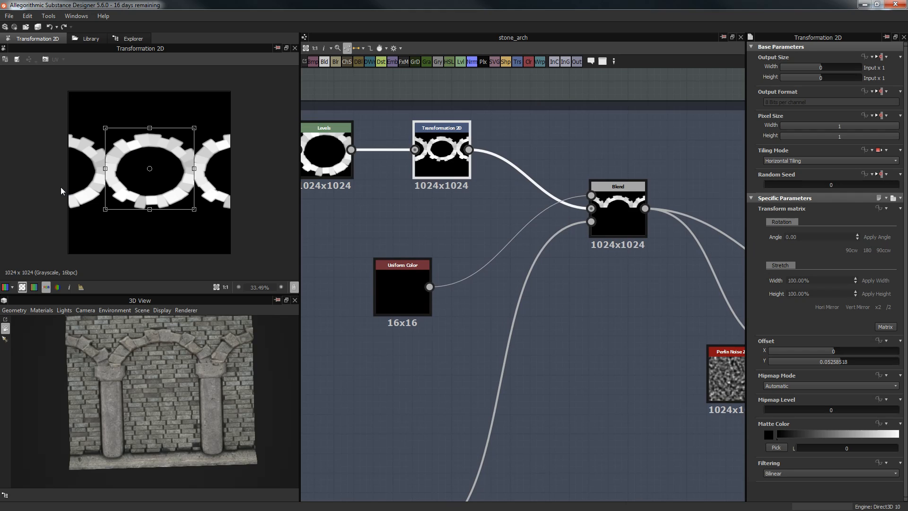
Step: Inspect the Uniform Color and Blend outputs, leaving the Blend's output size mode unchanged
double_click(390, 274)
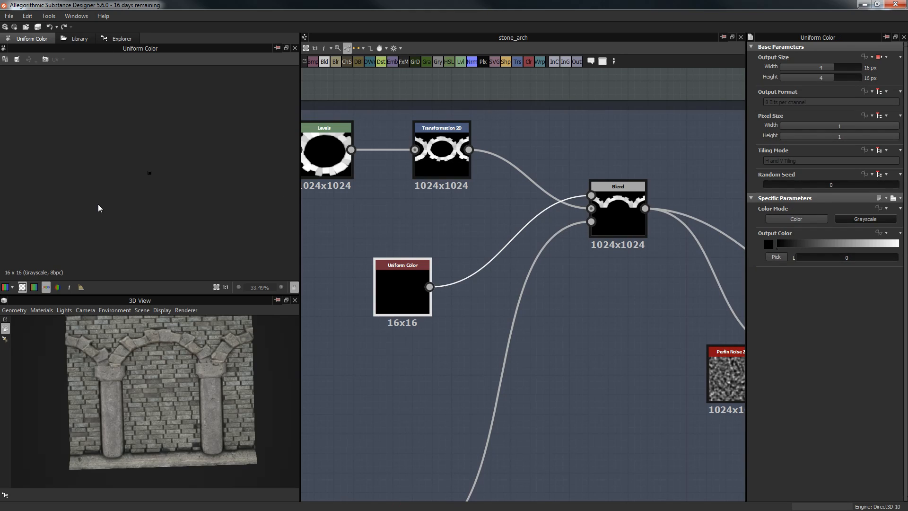
scroll(178, 194, "up", 5)
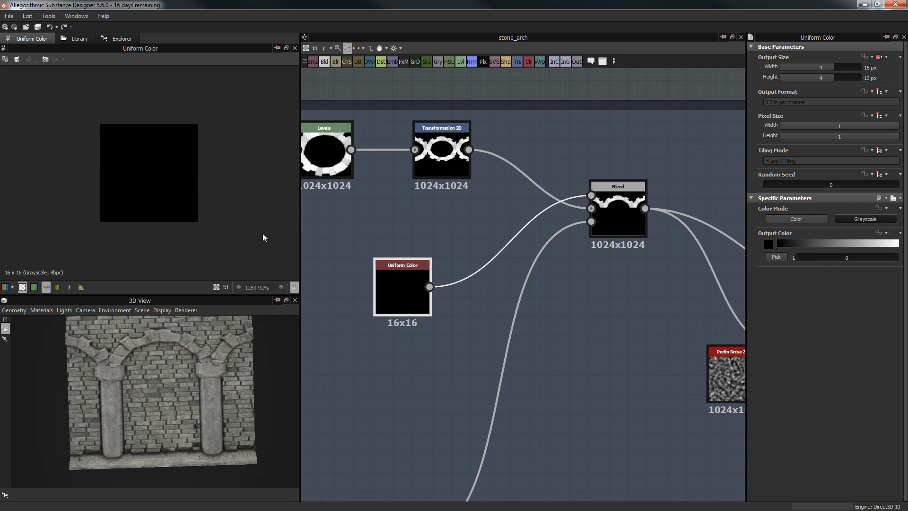
middle_click_drag(622, 296, 571, 305)
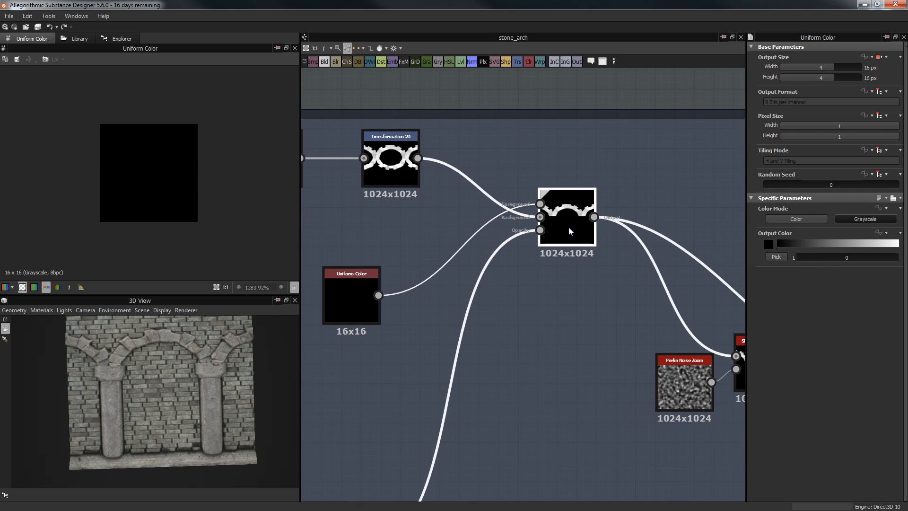
left_click(568, 227)
left_click(879, 57)
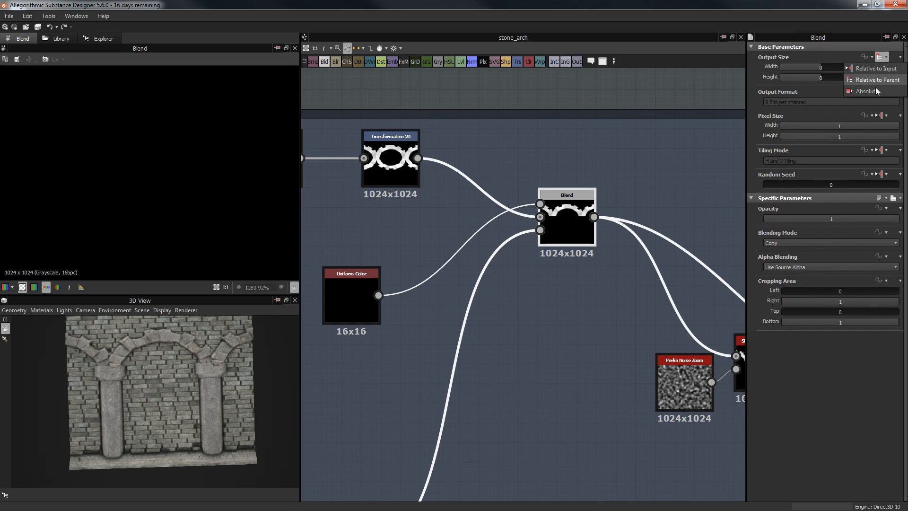
left_click(623, 97)
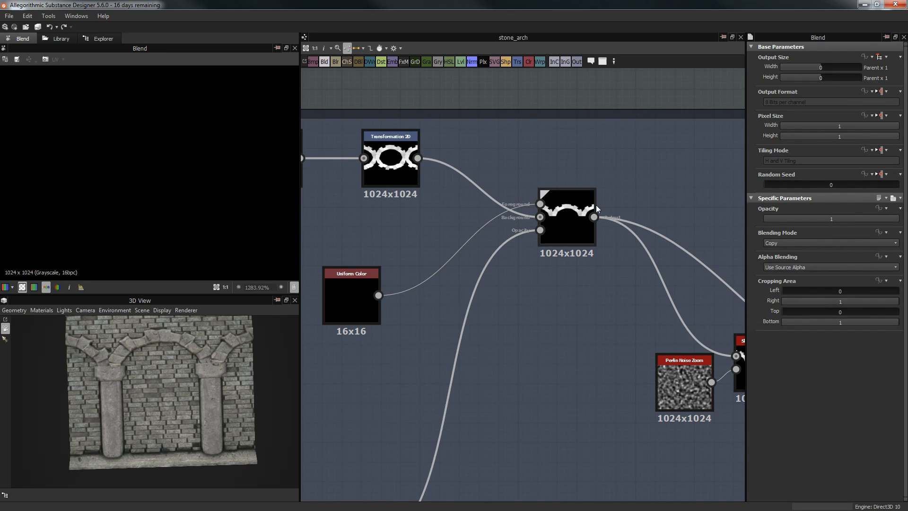
scroll(596, 208, "down", 6)
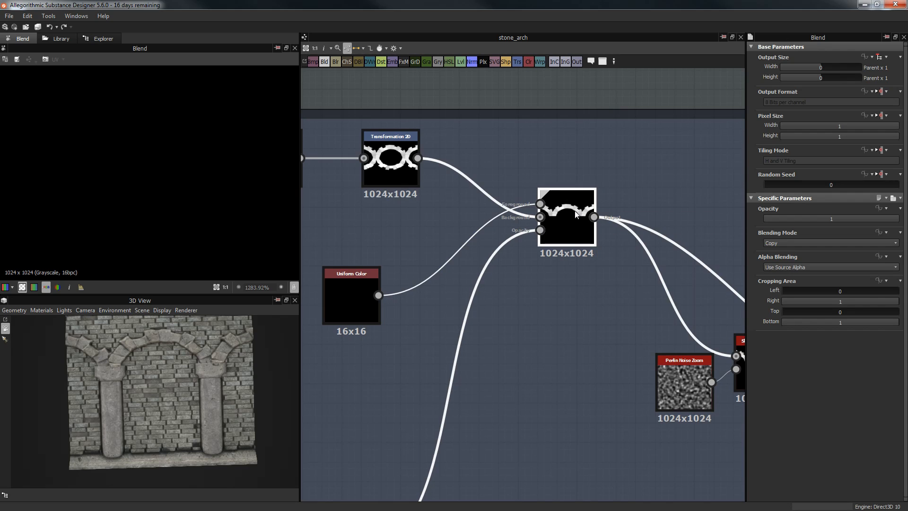
scroll(461, 391, "up", 4)
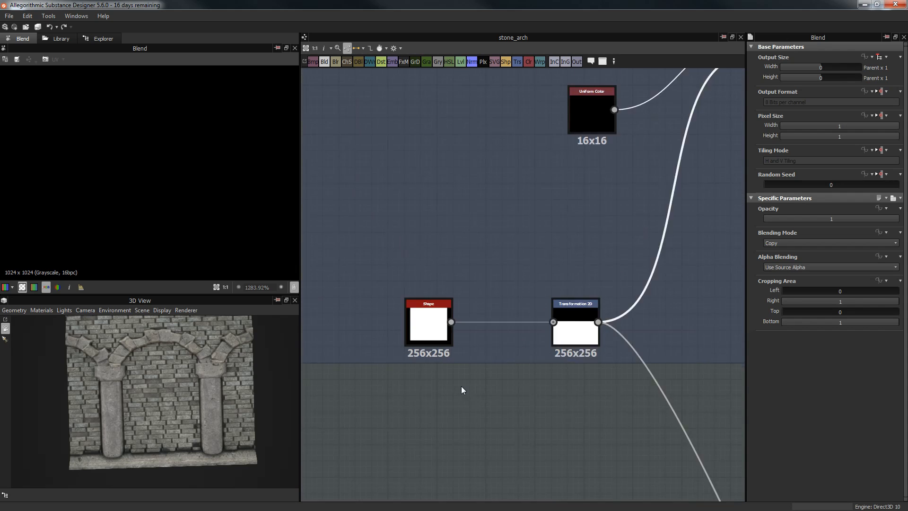
Step: Reposition the square Shape node (Scale 0.82) further left beside its Transformation 2D
left_click(403, 310)
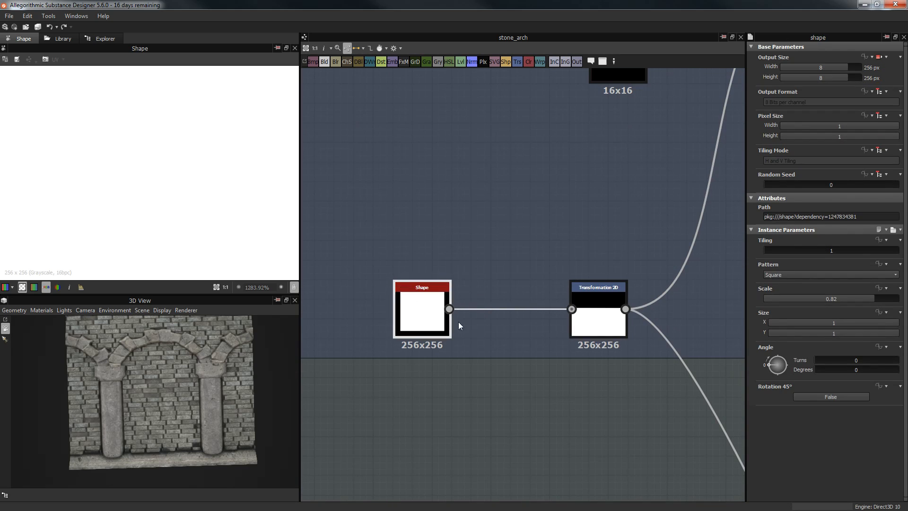
left_click_drag(465, 245, 484, 396)
left_click_drag(419, 306, 342, 300)
left_click_drag(476, 246, 486, 359)
scroll(359, 337, "down", 2)
left_click_drag(352, 333, 393, 320)
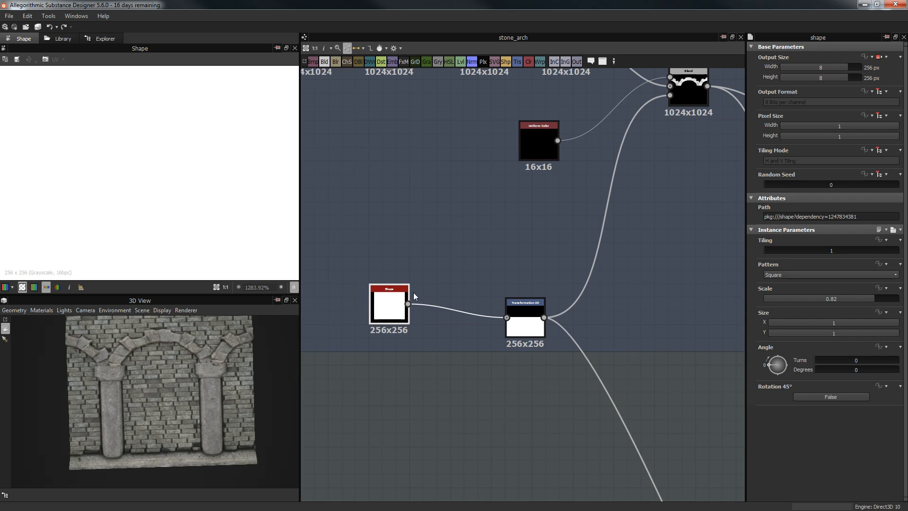
scroll(473, 355, "down", 2)
Step: Preview the lower Transformation 2D output fitted in the 2D view and pan to free space
double_click(522, 331)
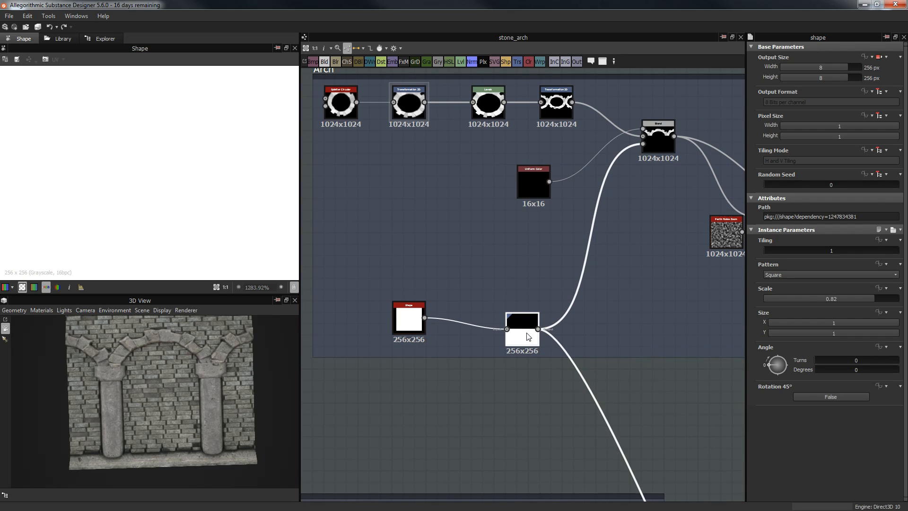
key("f")
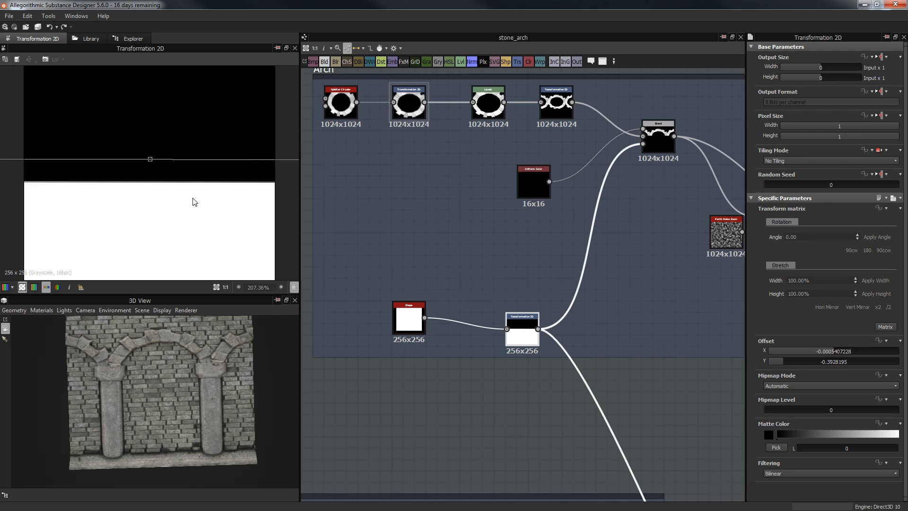
scroll(193, 199, "down", 4)
scroll(193, 200, "up", 2)
left_click(424, 375)
middle_click_drag(435, 245, 392, 117)
Step: Add a grayscale Uniform Color at L 255 with Tiling Mode Absolute No Tiling
key("space")
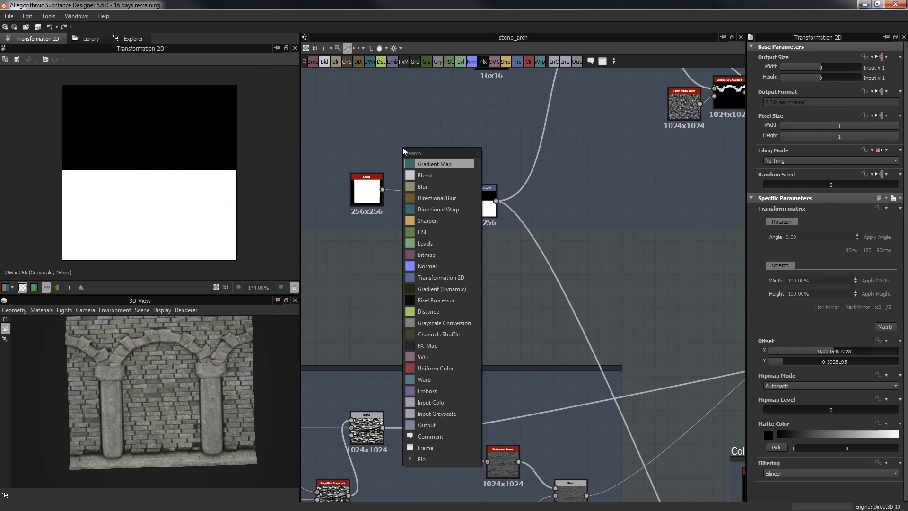
type("un")
key("Return")
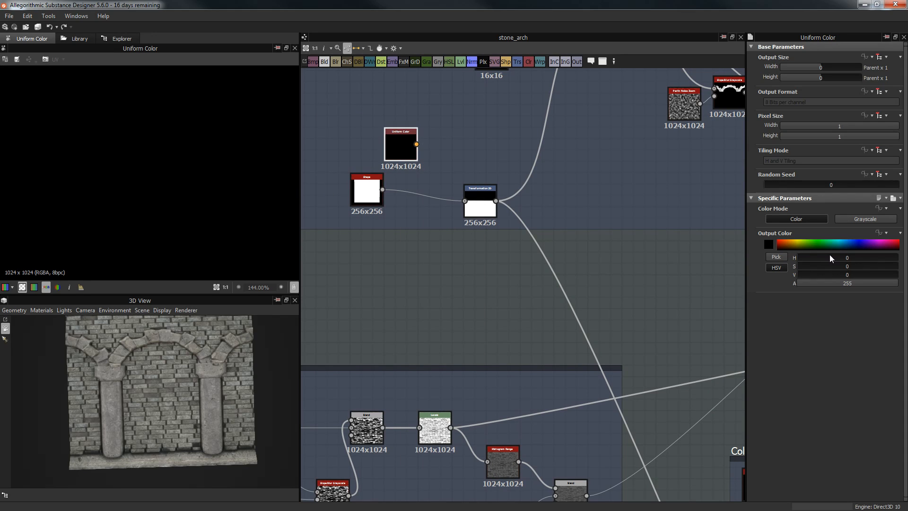
left_click(846, 219)
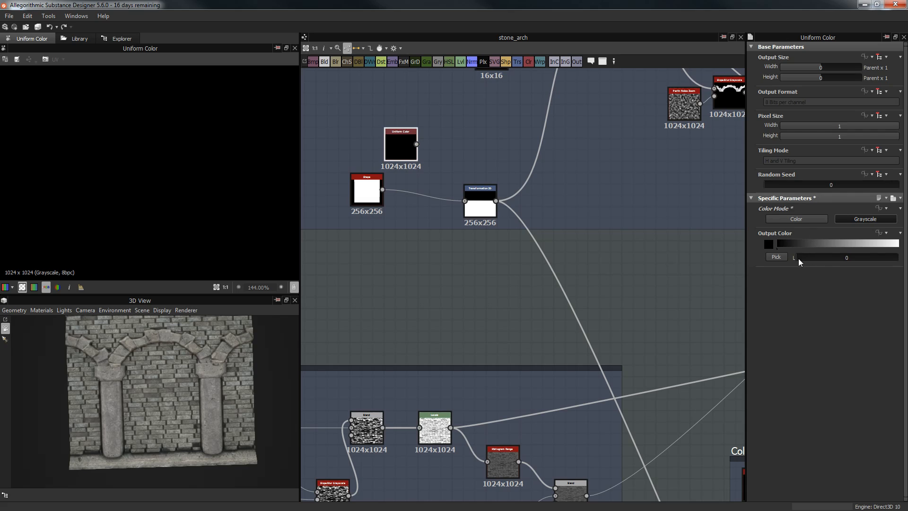
left_click_drag(844, 260, 899, 259)
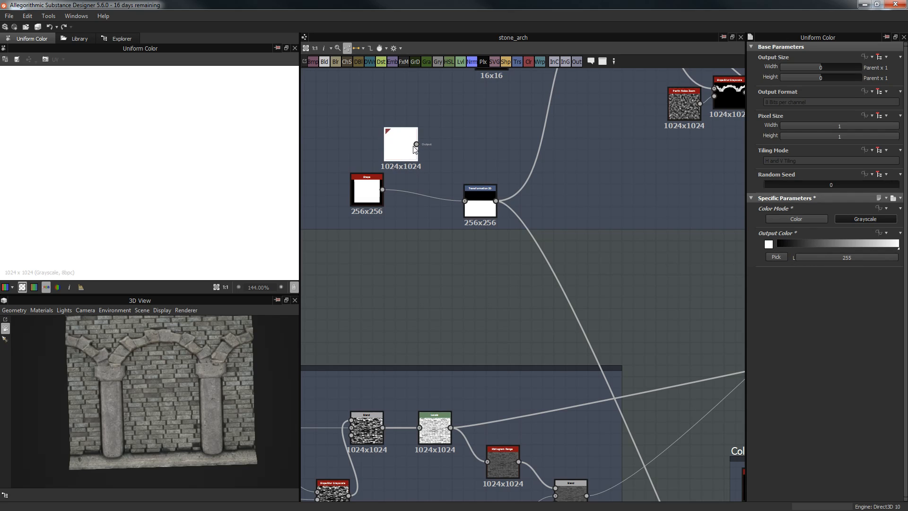
left_click(882, 151)
left_click(874, 172)
left_click(832, 160)
left_click(810, 167)
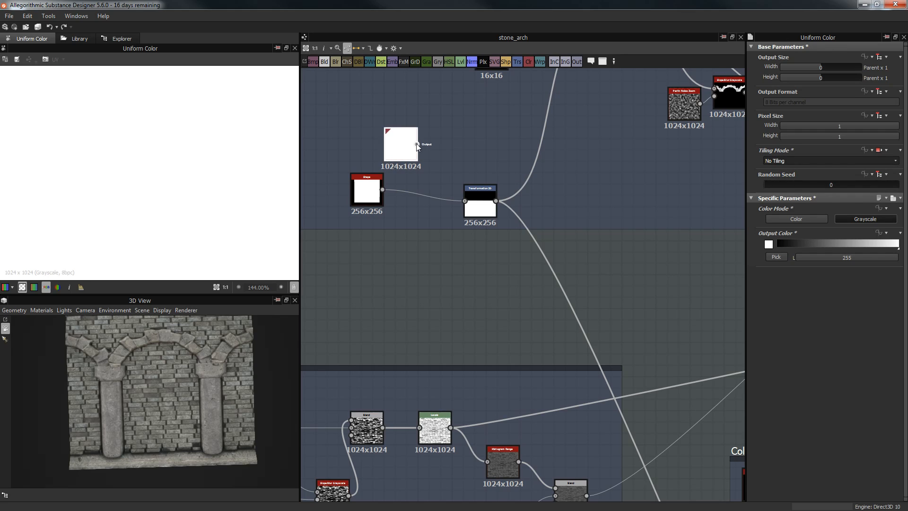
Step: Wire the white Uniform Color into Transformation 2D and delete the unused Shape node
left_click_drag(487, 207, 466, 201)
left_click(368, 192)
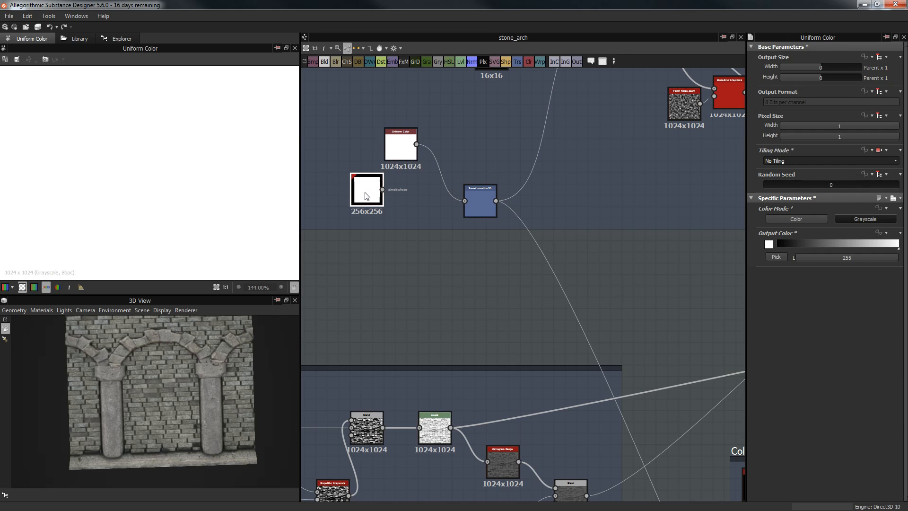
key("Delete")
left_click_drag(401, 148, 380, 203)
double_click(480, 209)
Step: Offset the white fill to Y about -0.49 so it covers the bottom half
scroll(144, 203, "down", 5)
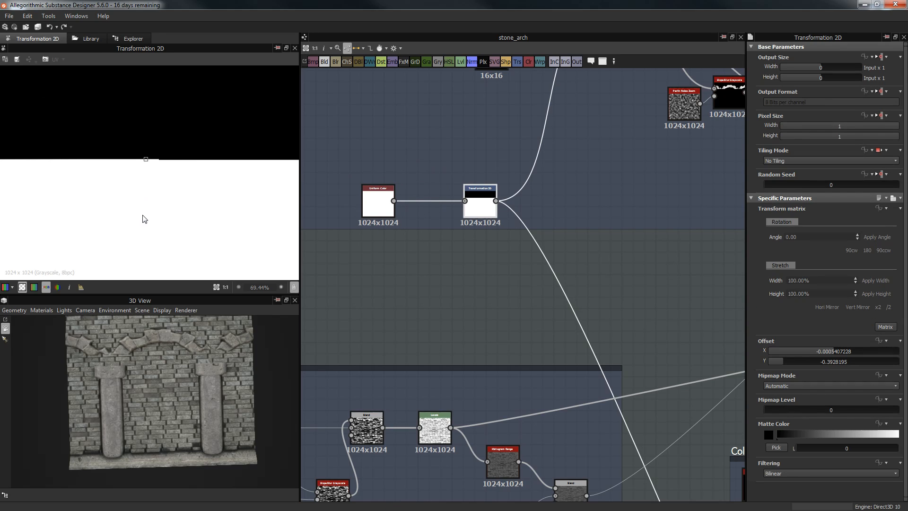
left_click_drag(172, 202, 170, 214)
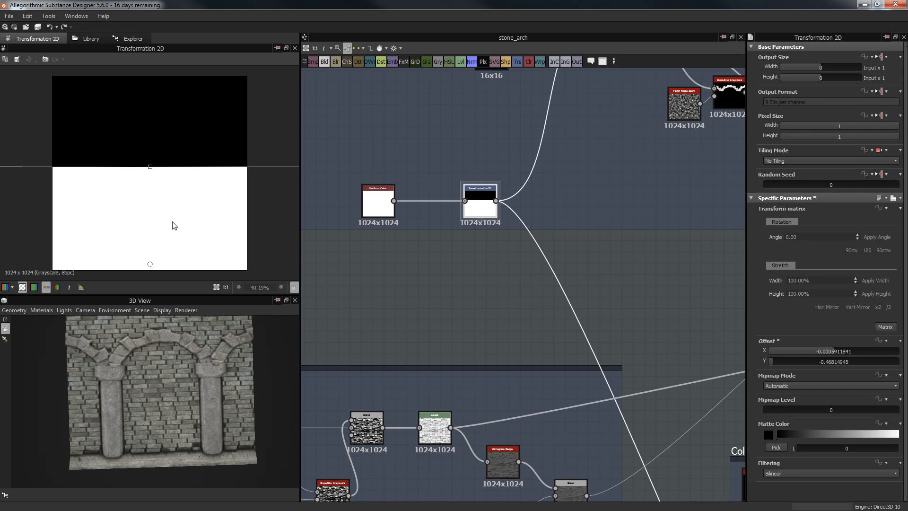
scroll(192, 381, "up", 10)
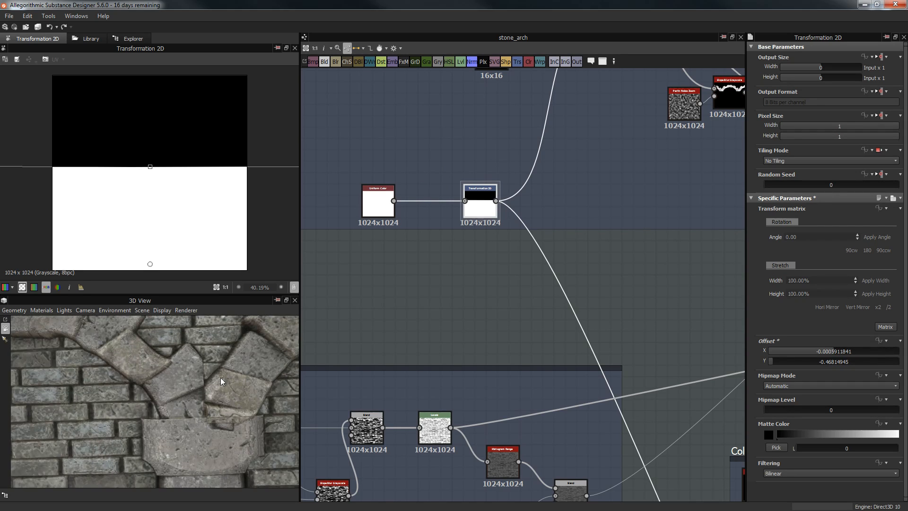
scroll(220, 378, "up", 2)
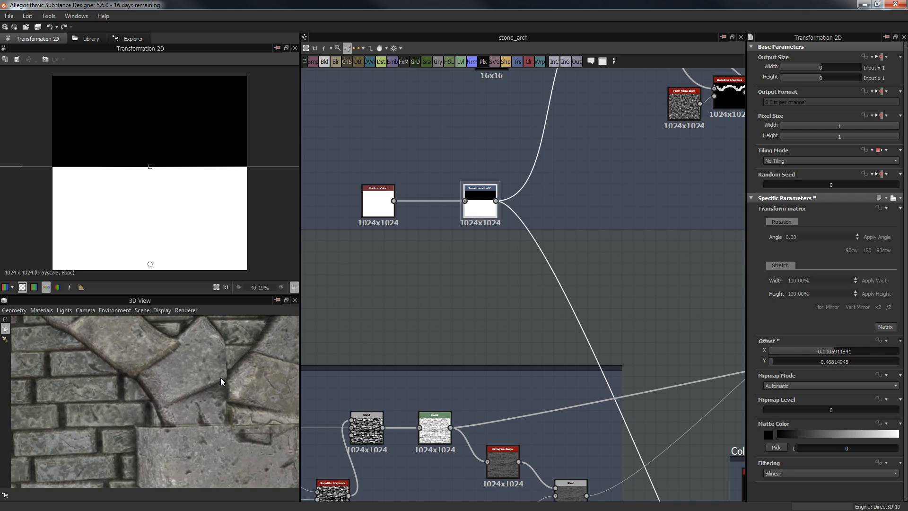
scroll(212, 373, "up", 2)
left_click_drag(162, 203, 161, 213)
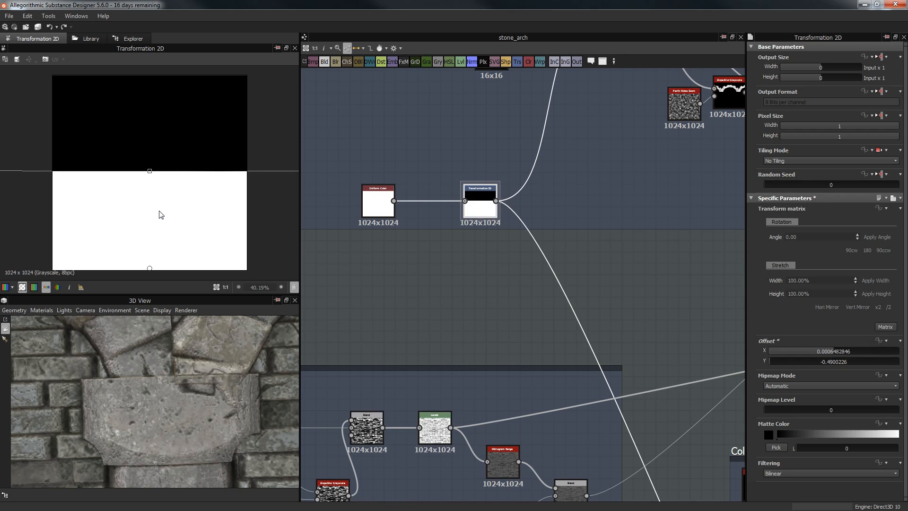
left_click_drag(159, 210, 158, 211)
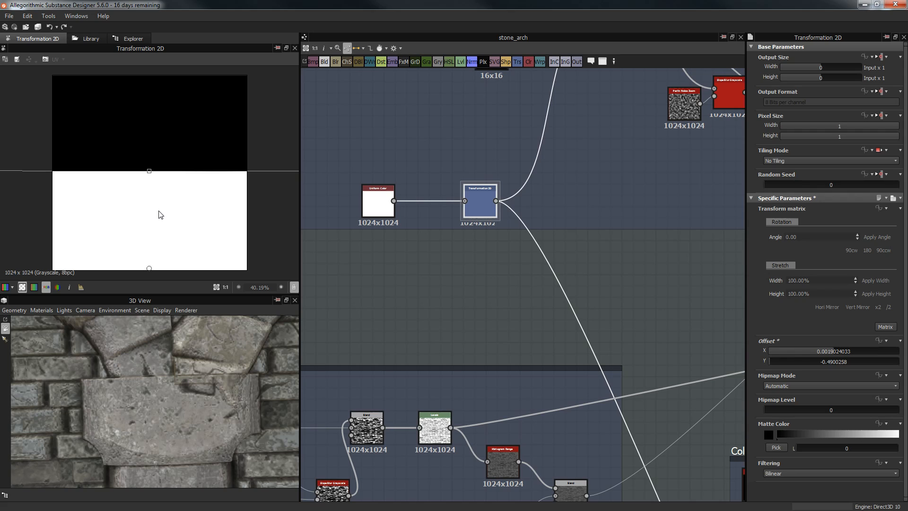
Step: Reframe the 3D preview over the arch column to check the split mask
middle_click_drag(230, 375, 158, 427)
scroll(180, 384, "down", 2)
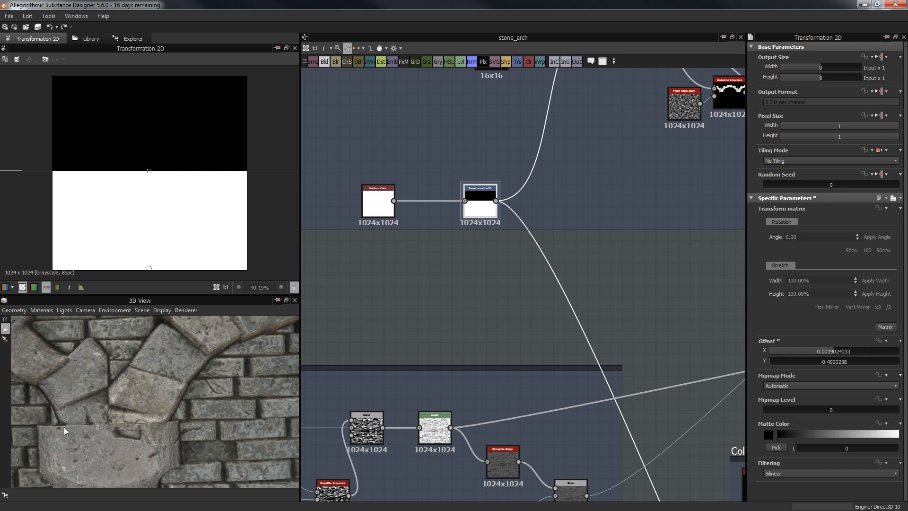
scroll(169, 432, "down", 3)
middle_click_drag(103, 476, 149, 418)
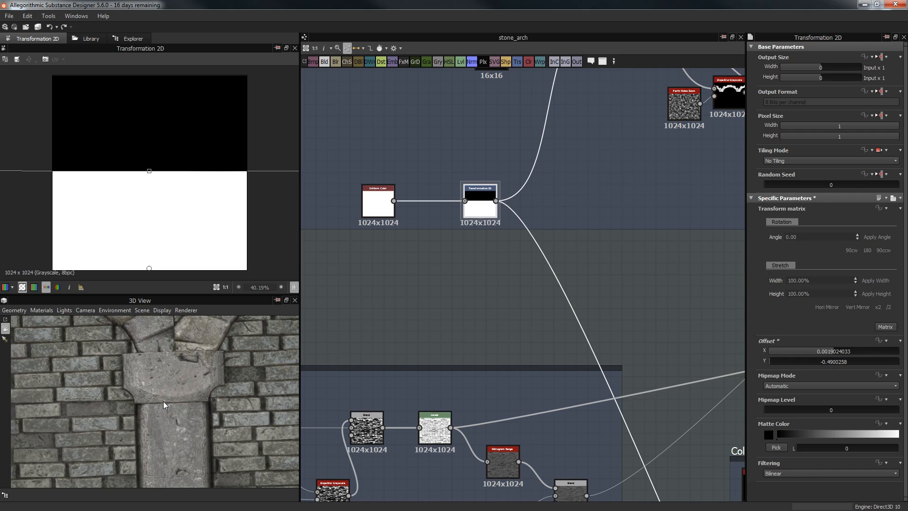
left_click_drag(181, 372, 204, 319)
middle_click_drag(201, 323, 183, 370)
scroll(473, 288, "down", 5)
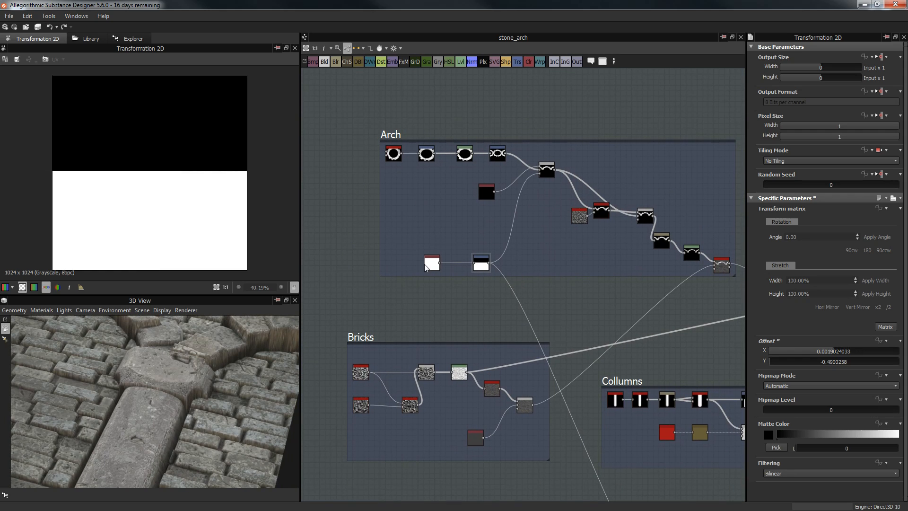
Step: Set the Transformation 2D Output Size to Relative to Parent
left_click(430, 263)
scroll(461, 288, "up", 5)
left_click(520, 215)
left_click(881, 57)
left_click(878, 80)
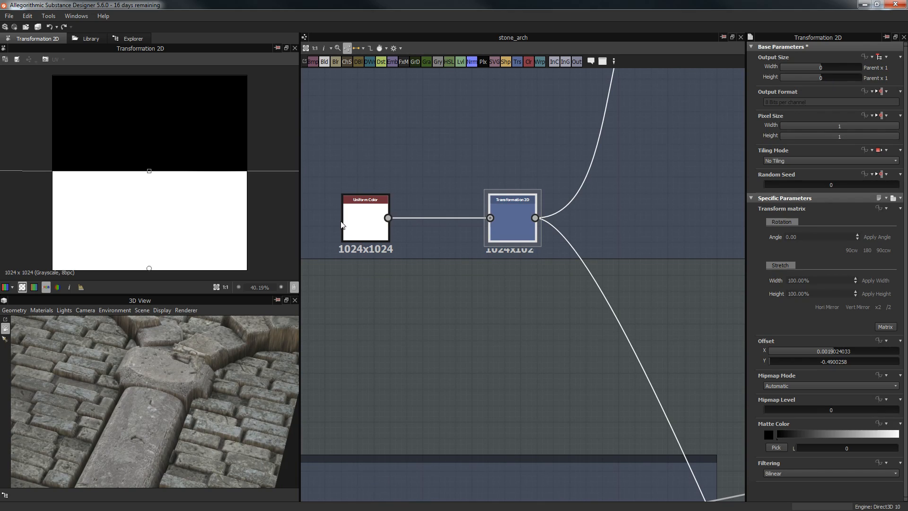
Step: Set the white Uniform Color's Output Size to Absolute, 16x16 px
left_click(369, 227)
left_click(879, 58)
left_click(862, 80)
left_click(833, 69)
left_click(836, 78)
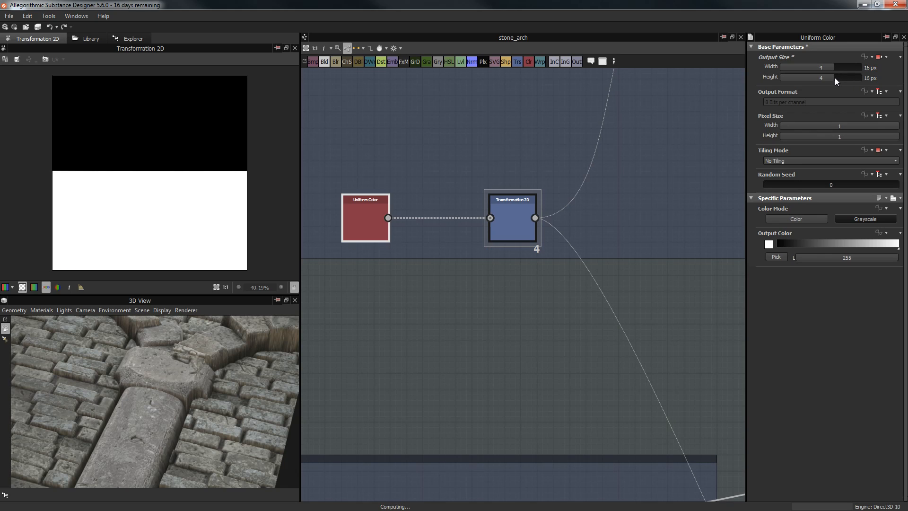
scroll(589, 274, "down", 2)
scroll(595, 224, "down", 2)
Step: Preview the Blend and Transformation 2D outputs and frame the whole Arch frame
middle_click_drag(543, 245, 435, 358)
scroll(555, 242, "up", 3)
double_click(521, 190)
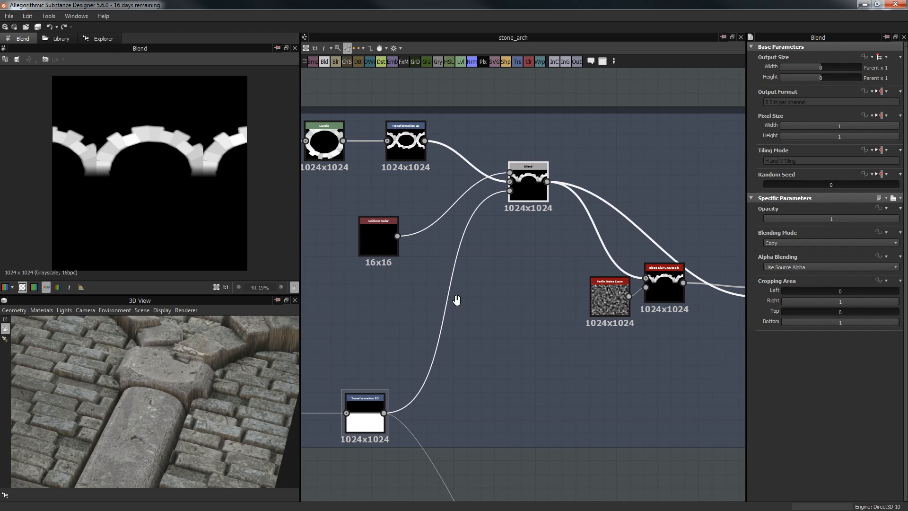
middle_click_drag(439, 308, 470, 287)
left_click_drag(213, 378, 342, 410)
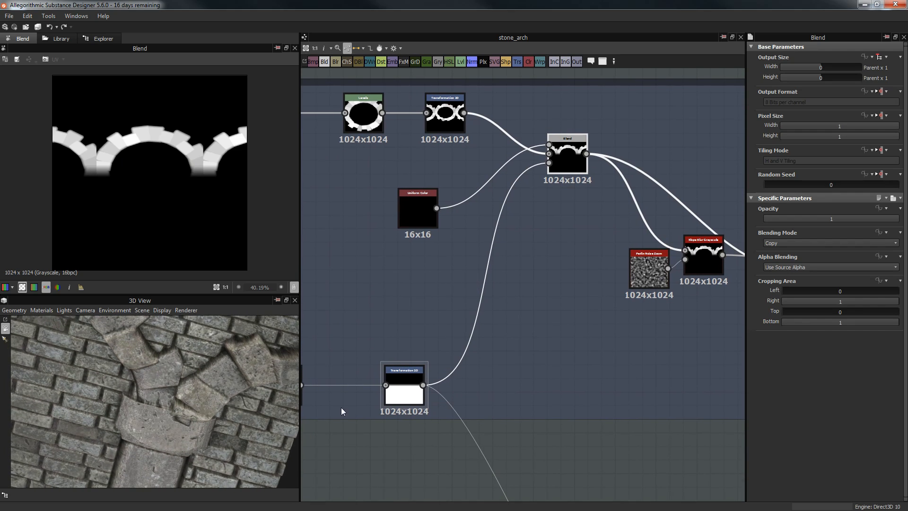
double_click(391, 376)
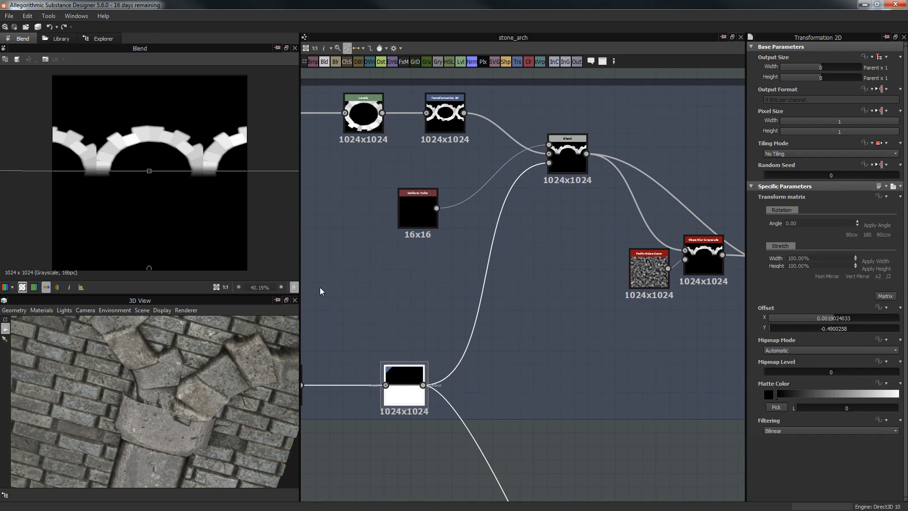
scroll(171, 178, "up", 3)
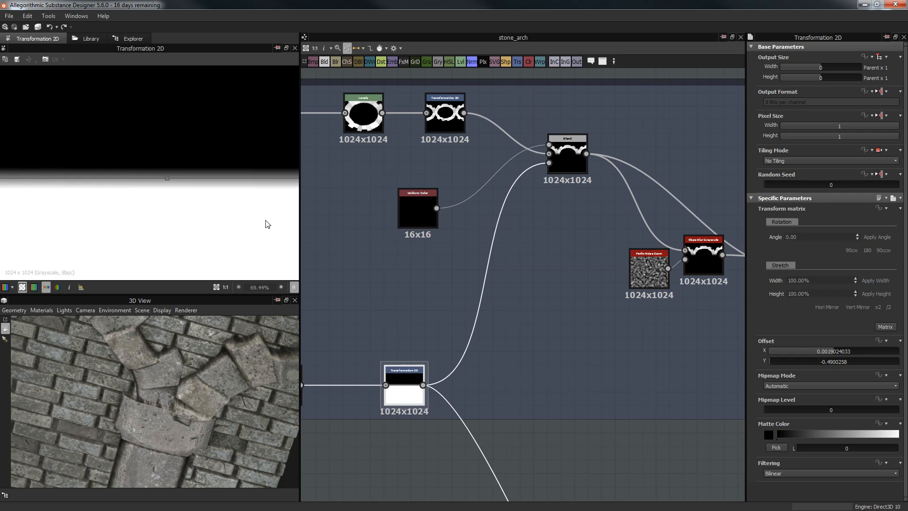
scroll(449, 348, "down", 3)
middle_click_drag(449, 348, 542, 290)
scroll(498, 257, "down", 2)
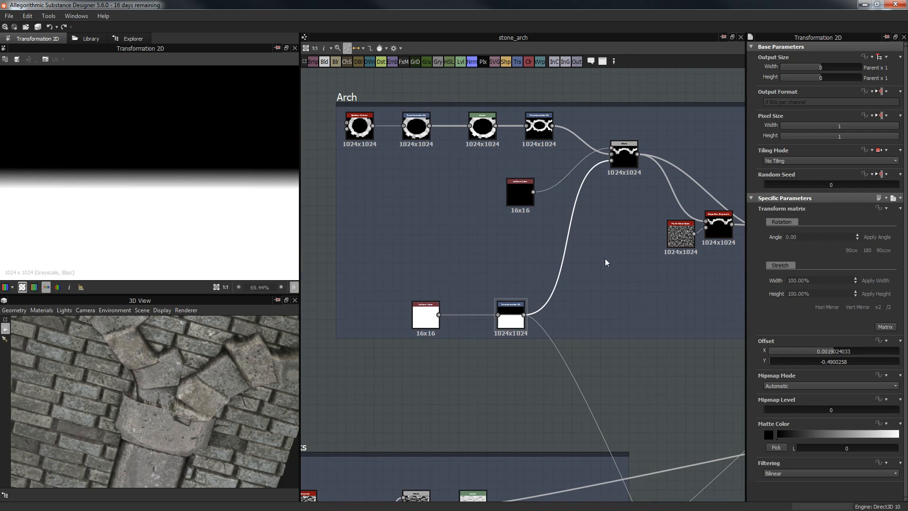
Step: Fine-tune the mask's Transformation 2D Offset Y to about -0.528 while checking the 3D arch stones
left_click_drag(78, 449, 349, 391)
left_click(510, 312)
scroll(179, 237, "down", 3)
left_click_drag(178, 237, 178, 231)
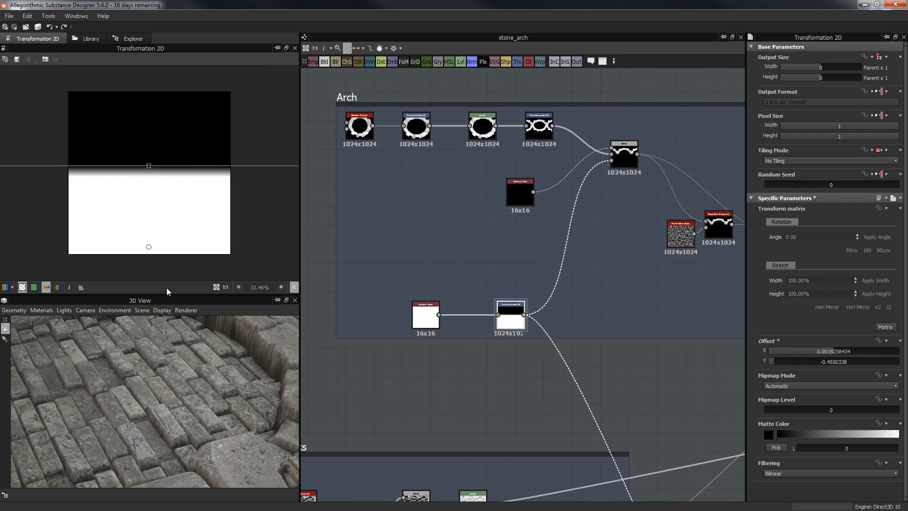
mouse_move(135, 394)
left_mouse_down()
mouse_move(147, 401)
mouse_move(138, 387)
left_mouse_up()
left_click_drag(173, 230, 173, 232)
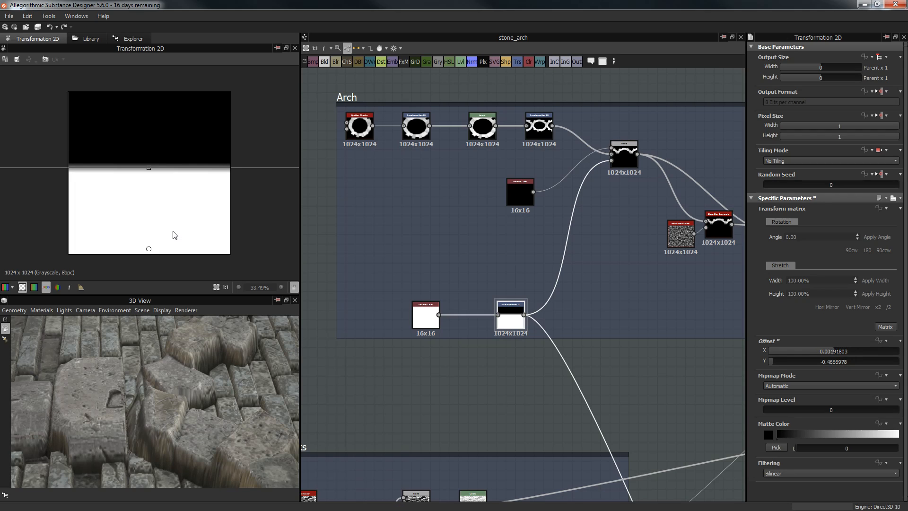
left_click_drag(175, 235, 174, 237)
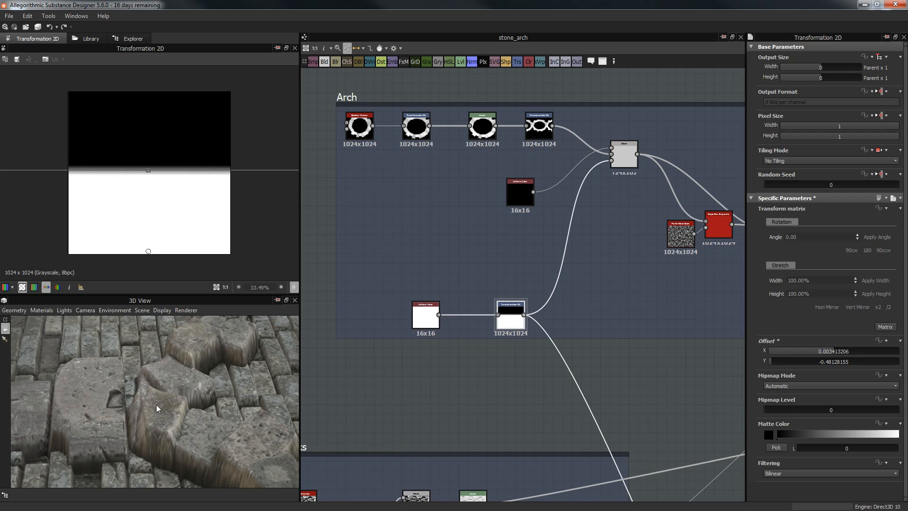
left_click_drag(151, 223, 150, 230)
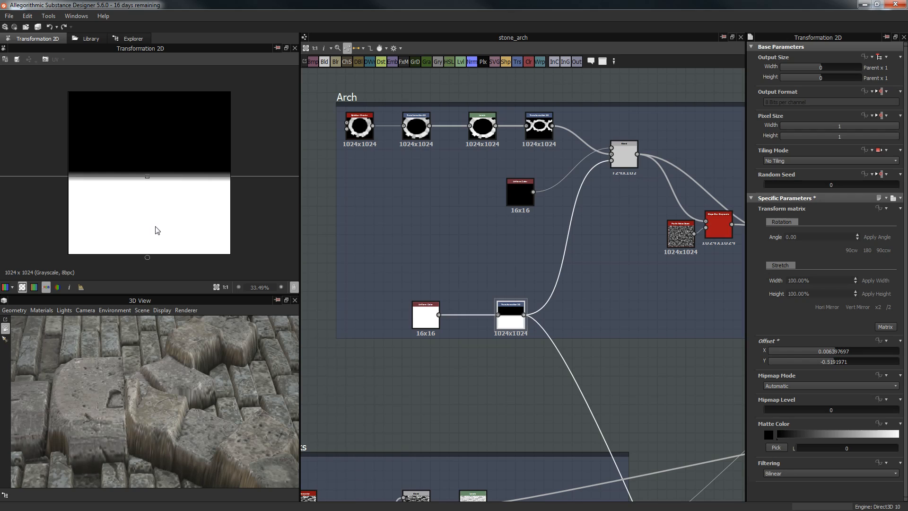
left_click_drag(158, 230, 155, 237)
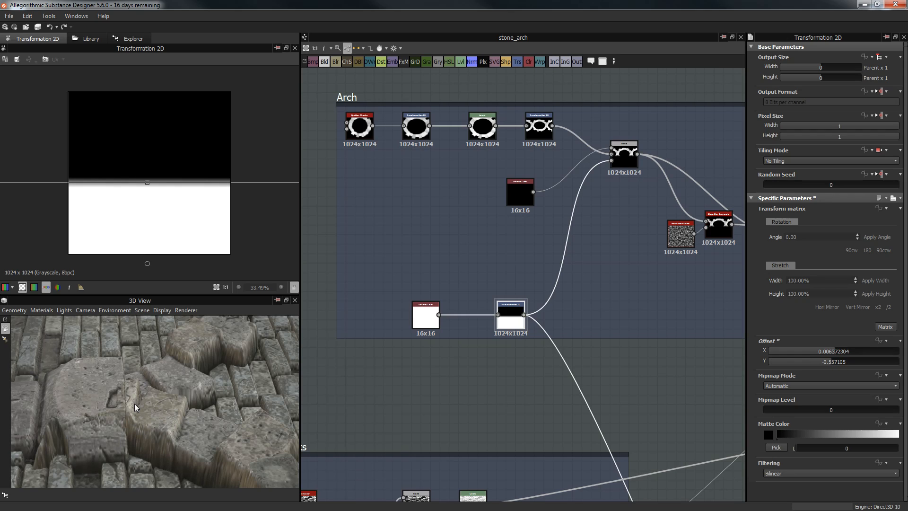
left_click_drag(143, 235, 144, 217)
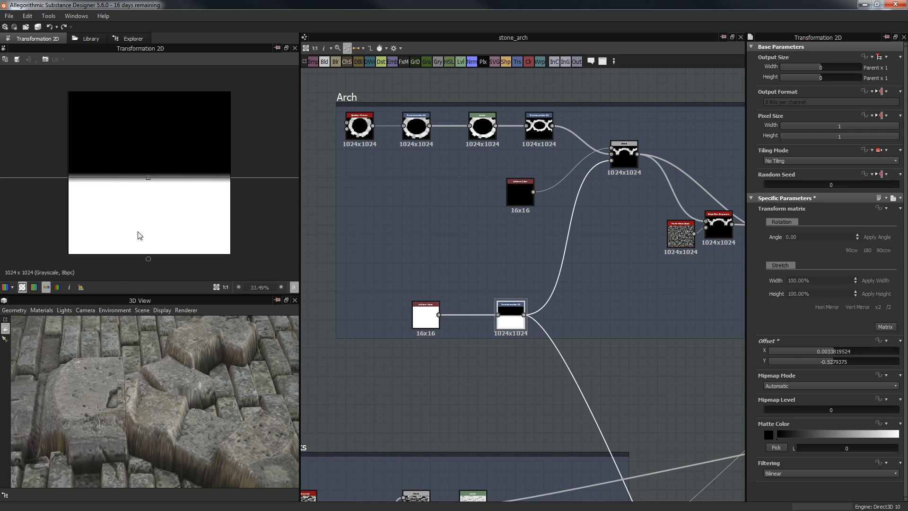
left_click_drag(120, 391, 388, 278)
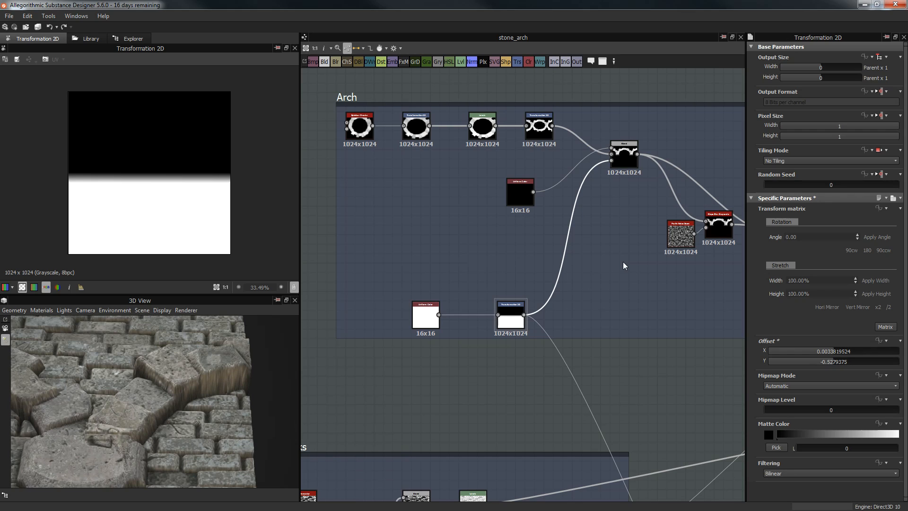
Step: Insert a Levels node on the mask-to-Blend link and shift its midtone
left_click(566, 247)
key("space")
type("lev")
key("Return")
left_click_drag(825, 234, 757, 235)
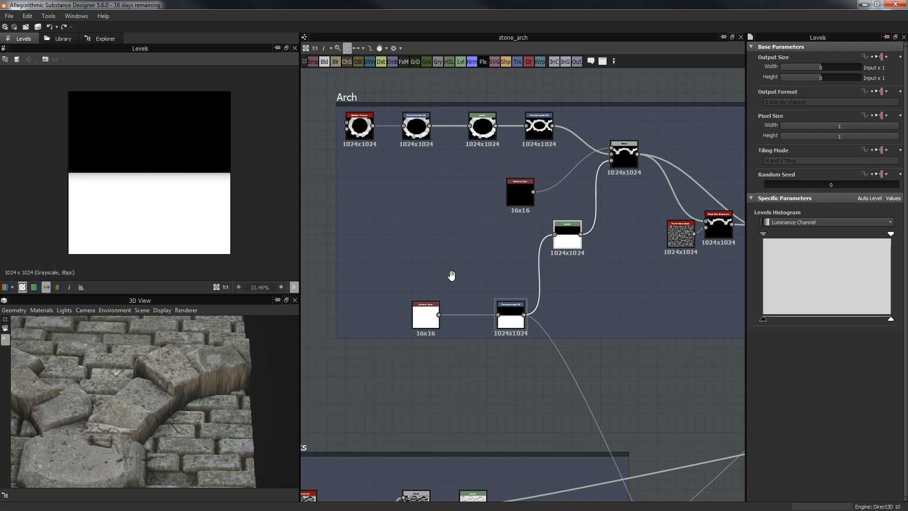
Step: Recentre the Arch graph and preview the Blend node's output
middle_click_drag(451, 275, 472, 271)
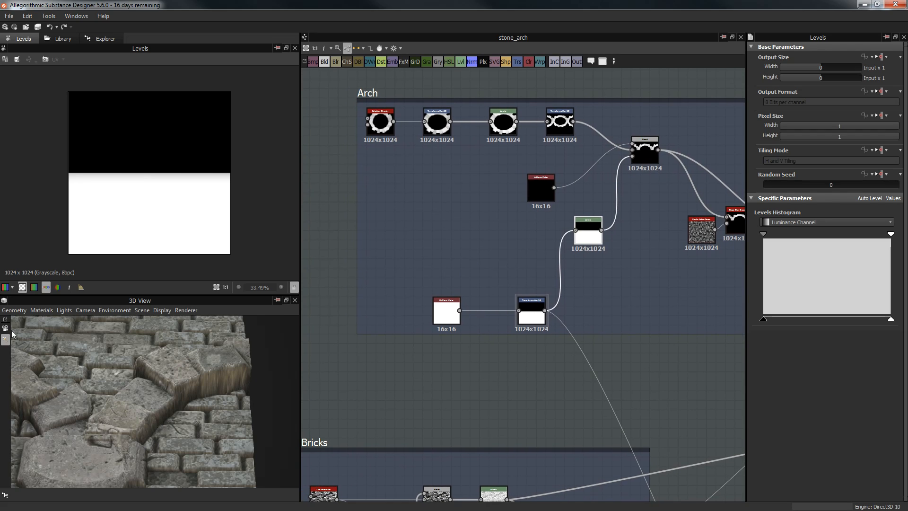
left_click_drag(138, 361, 163, 401)
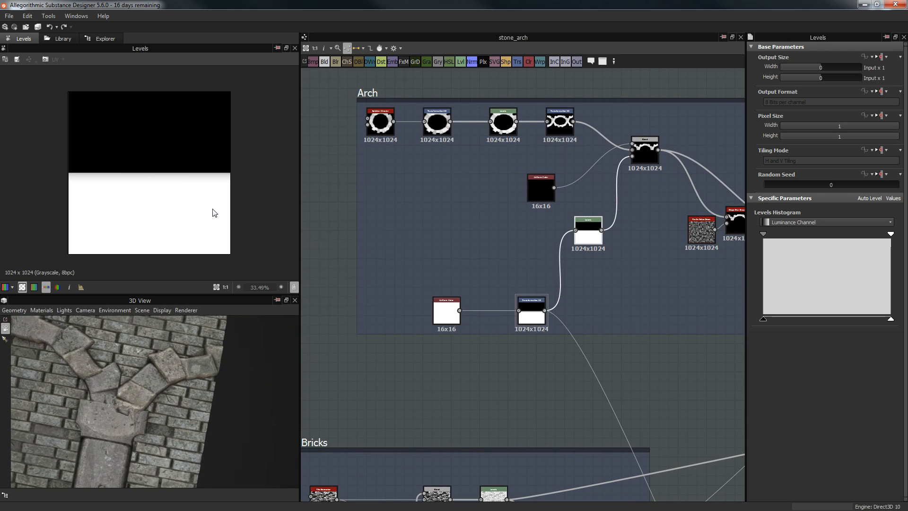
left_click(533, 313)
left_click(487, 239)
middle_click_drag(488, 239, 373, 240)
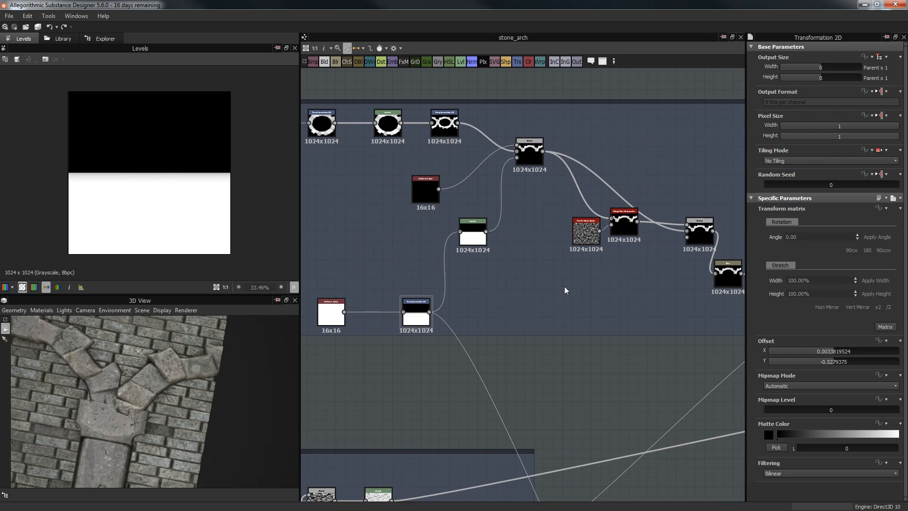
double_click(539, 156)
Step: Move the Perlin Noise and Slope Blur nodes lower in the graph
middle_click_drag(608, 181, 525, 176)
left_click_drag(438, 216, 542, 247)
left_click_drag(550, 221, 550, 236)
left_click(539, 281)
Step: Preview the Slope Blur Grayscale and Perlin Noise Zoom outputs
scroll(540, 281, "up", 4)
double_click(544, 192)
left_click(467, 193)
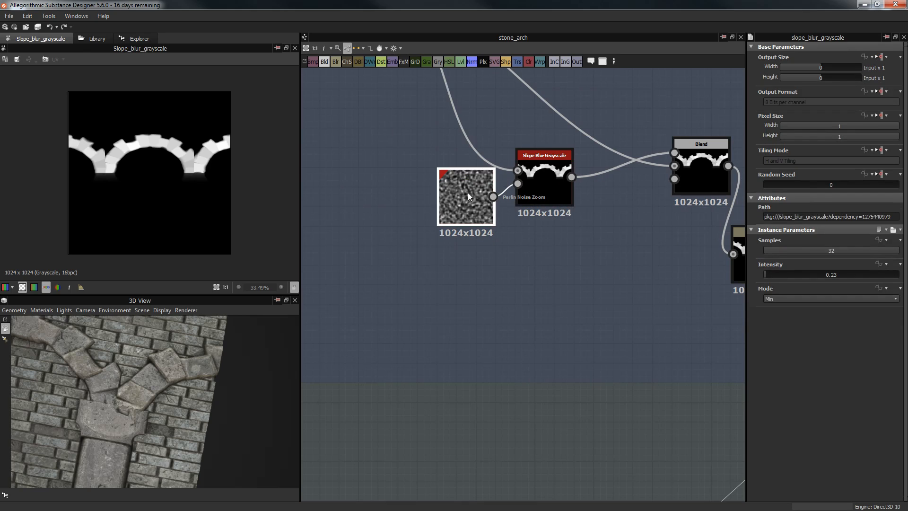
double_click(467, 192)
double_click(555, 185)
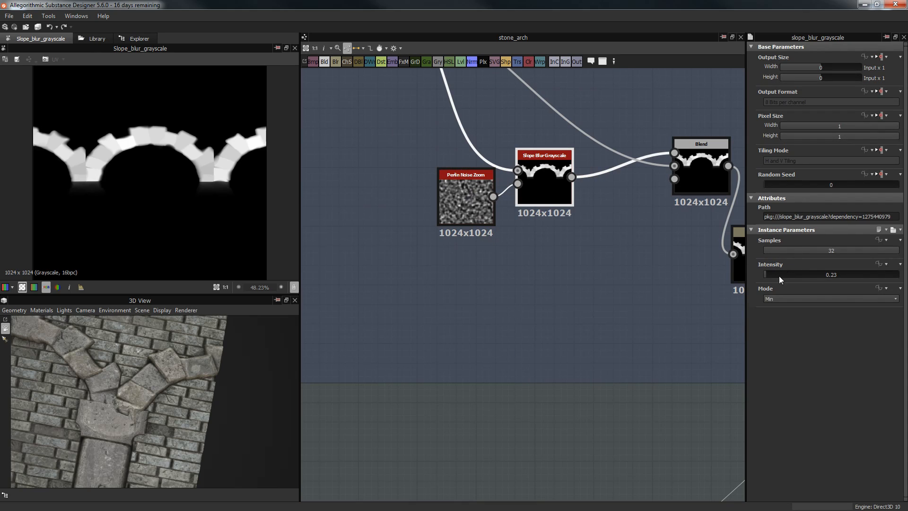
scroll(143, 129, "up", 6)
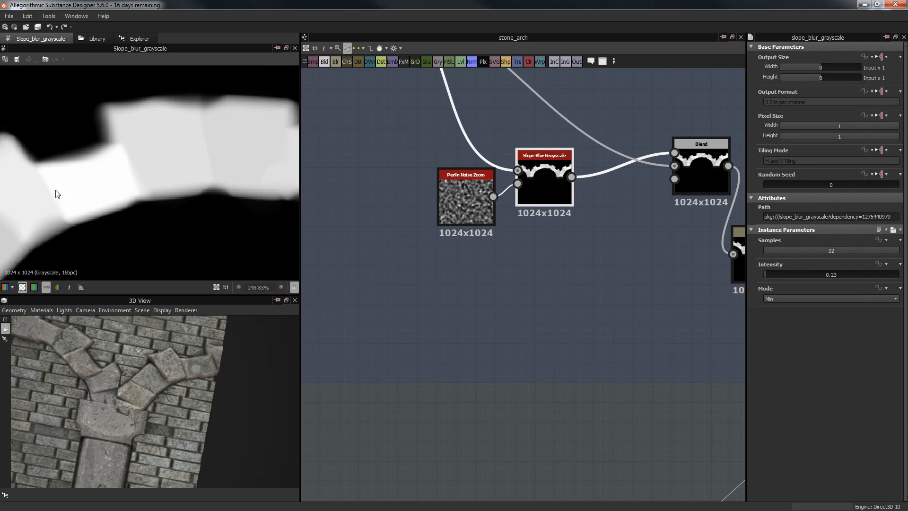
scroll(174, 147, "down", 6)
Step: Preview the preceding Blend node, then the Slope Blur Grayscale output again
middle_click_drag(667, 184, 498, 237)
left_click(527, 207)
double_click(527, 208)
middle_click_drag(426, 121, 565, 186)
scroll(111, 147, "up", 3)
double_click(515, 303)
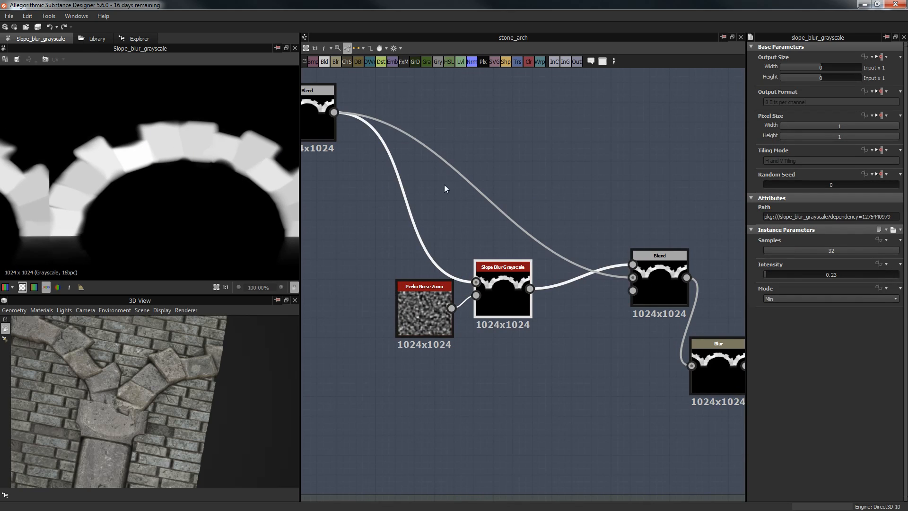
scroll(168, 166, "up", 4)
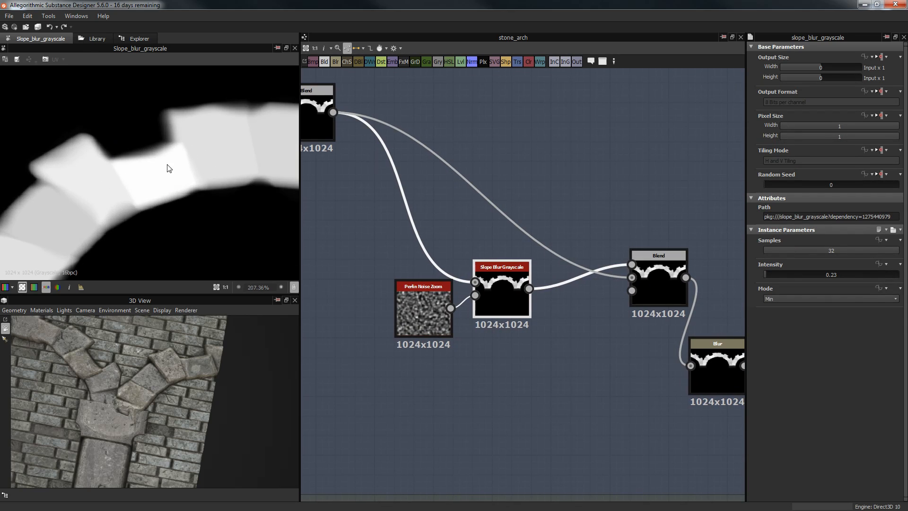
Step: Preview the Min (Darken) Blend at Opacity 0.76 and frame the Blend, Blur and Levels chain
double_click(666, 280)
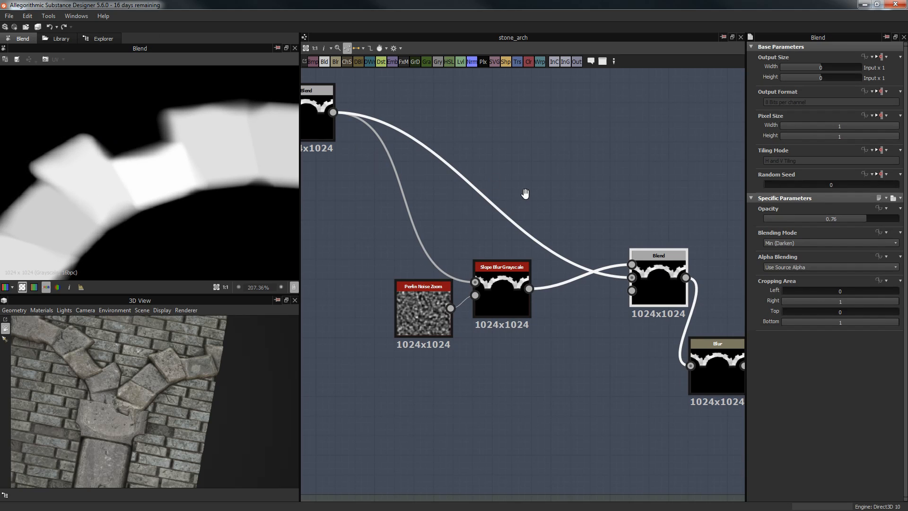
middle_click_drag(726, 303, 497, 192)
middle_click_drag(482, 225, 324, 191)
middle_click_drag(400, 176, 560, 234)
scroll(561, 235, "down", 3)
middle_click_drag(509, 205, 330, 151)
scroll(213, 145, "up", 1)
scroll(211, 144, "down", 3)
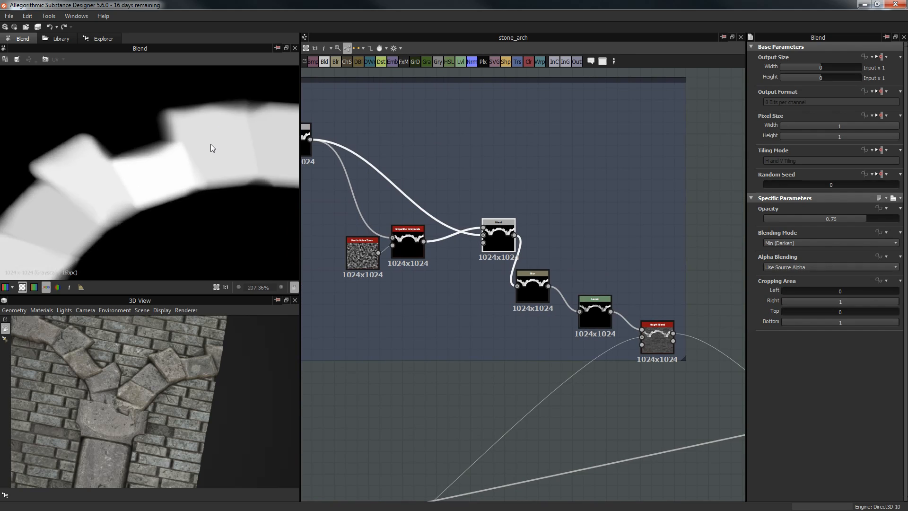
middle_click_drag(118, 188, 138, 178)
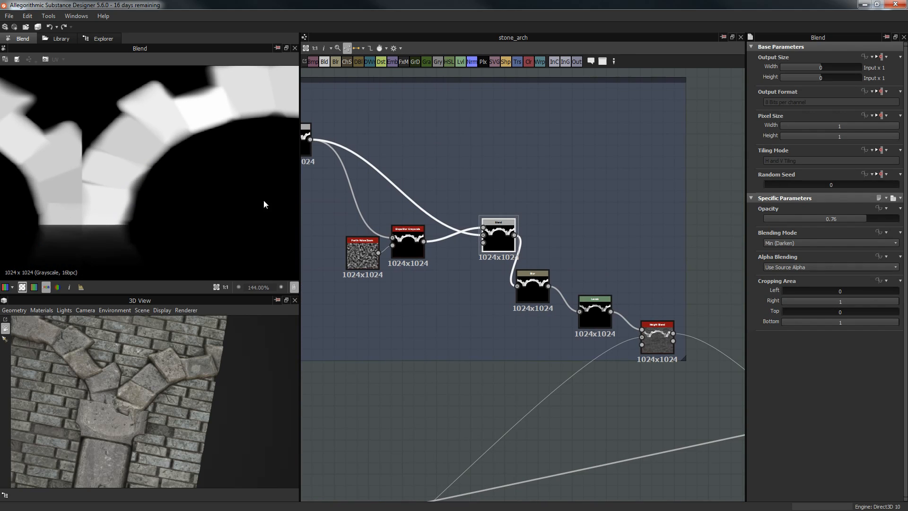
middle_click_drag(517, 158, 532, 129)
scroll(174, 223, "down", 3)
middle_click_drag(167, 217, 115, 173)
Step: Select the Blur node and zoom in on it in the Arch graph
middle_click_drag(538, 167, 484, 166)
left_click(489, 253)
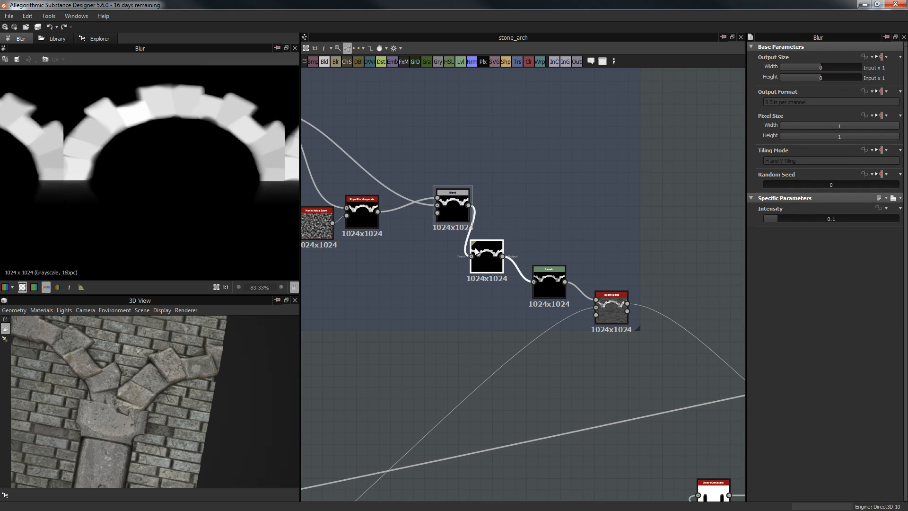
scroll(537, 220, "up", 5)
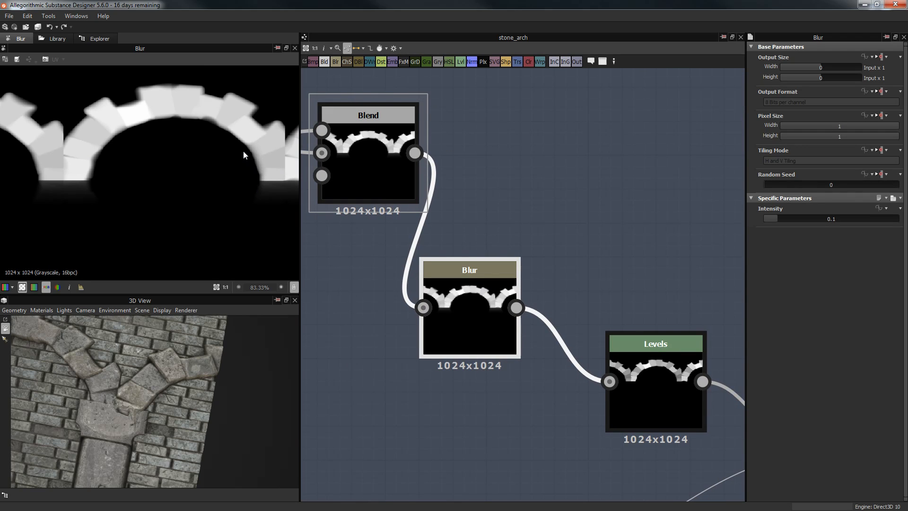
scroll(243, 149, "up", 4)
scroll(219, 140, "up", 9)
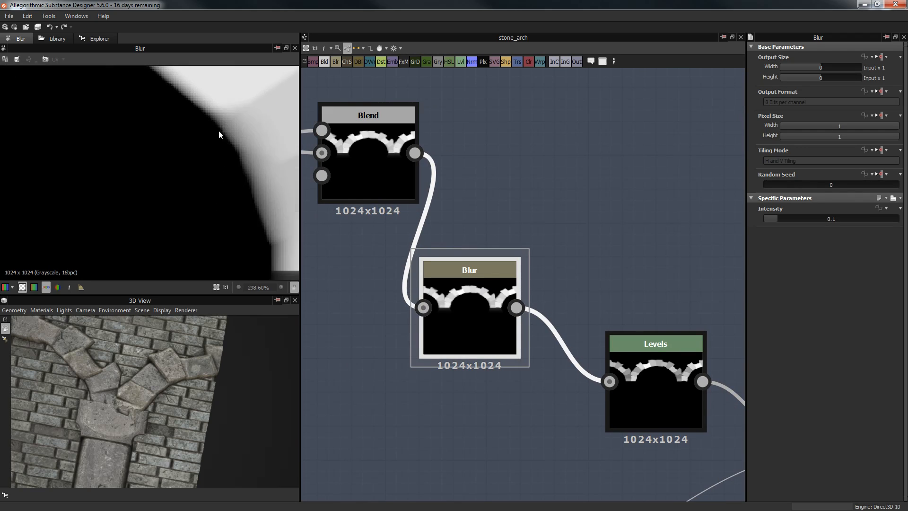
scroll(587, 276, "down", 1)
mouse_move(492, 297)
left_mouse_down()
mouse_move(506, 271)
mouse_move(492, 296)
left_mouse_up()
scroll(567, 296, "down", 1)
Step: Show the Levels node's output and move the node left and down
middle_click_drag(511, 246, 374, 214)
scroll(374, 215, "down", 1)
double_click(472, 301)
scroll(195, 196, "down", 13)
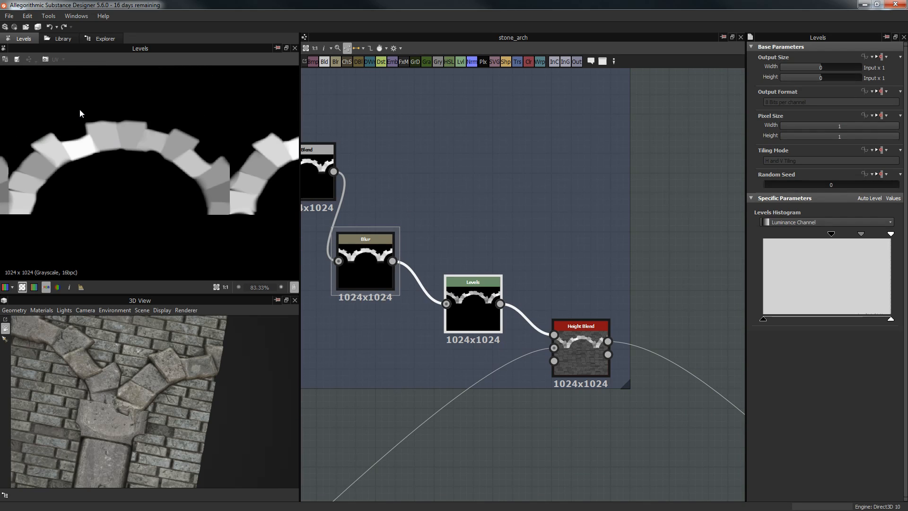
left_click_drag(480, 302, 470, 319)
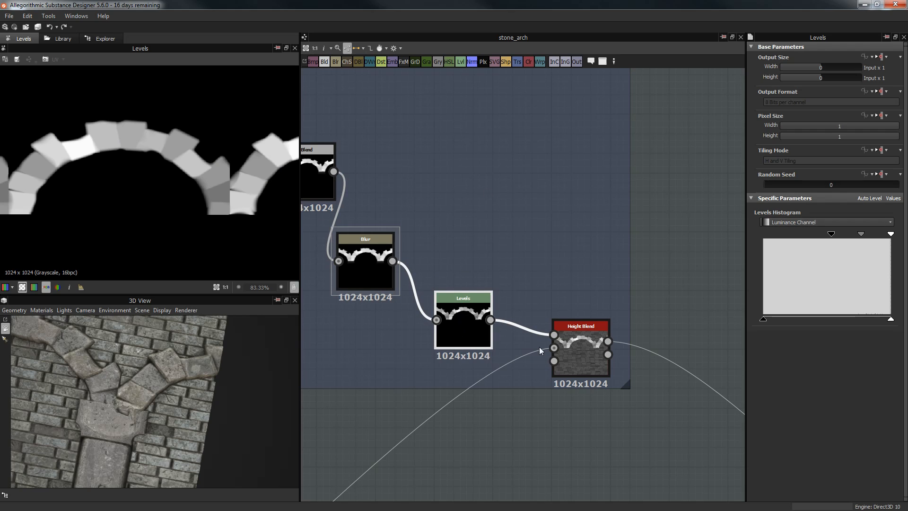
Step: Preview Height Blend's Blended_height: arch stones over the brick wall at Offset 0.55, Contrast 0.9
double_click(590, 344)
scroll(158, 190, "down", 4)
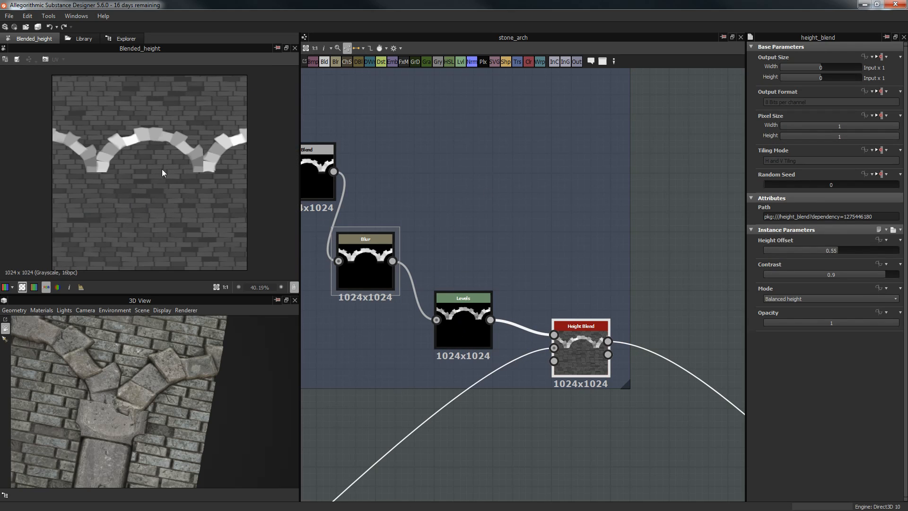
scroll(149, 173, "up", 1)
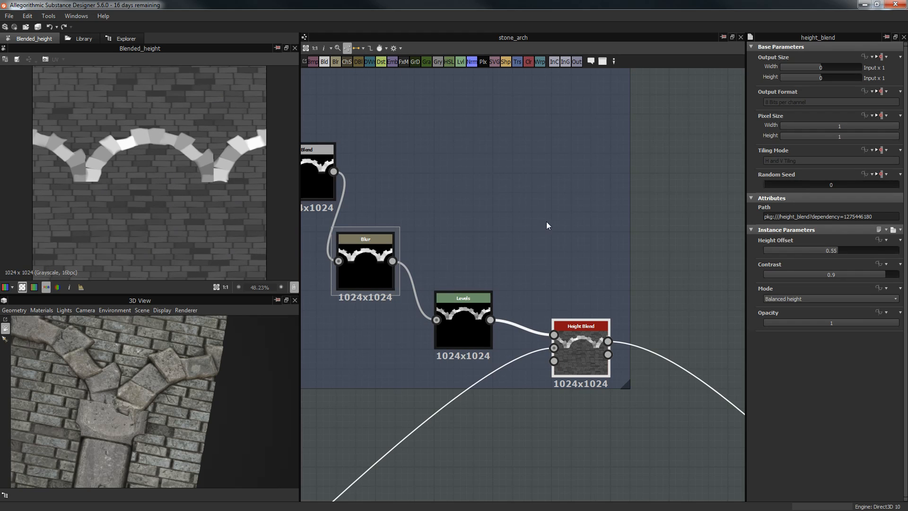
middle_click_drag(546, 226, 608, 193)
Step: Set the Blur Intensity to 1 and frame the arch and pillars in 3D
double_click(428, 228)
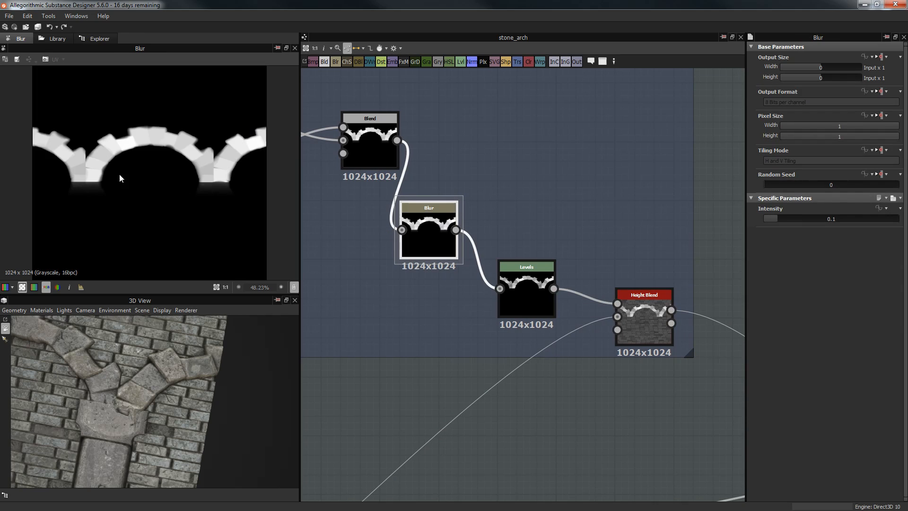
left_click_drag(836, 219, 823, 216)
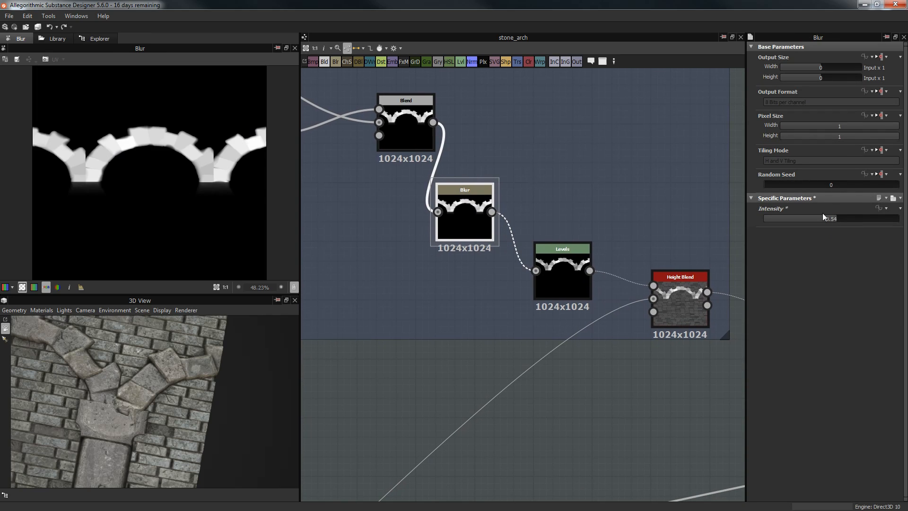
double_click(823, 216)
type("1")
key("Return")
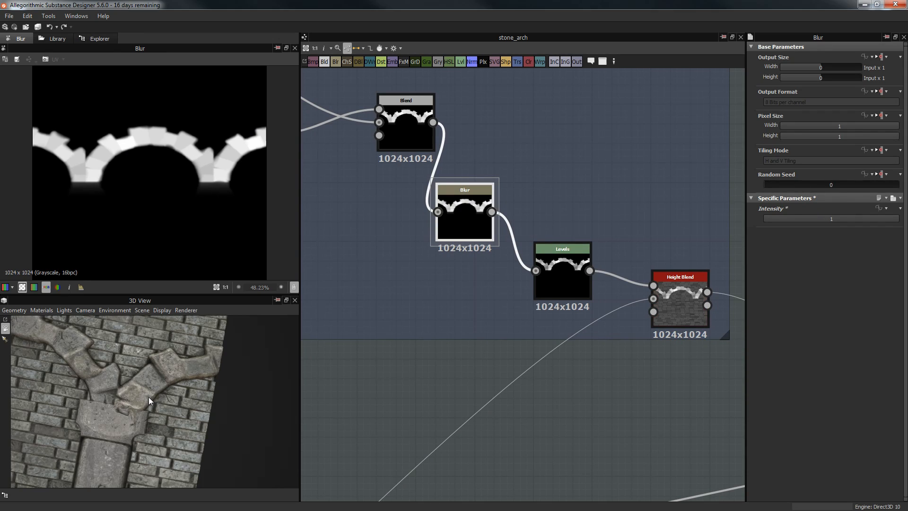
scroll(131, 383, "down", 4)
left_click_drag(131, 382, 149, 387)
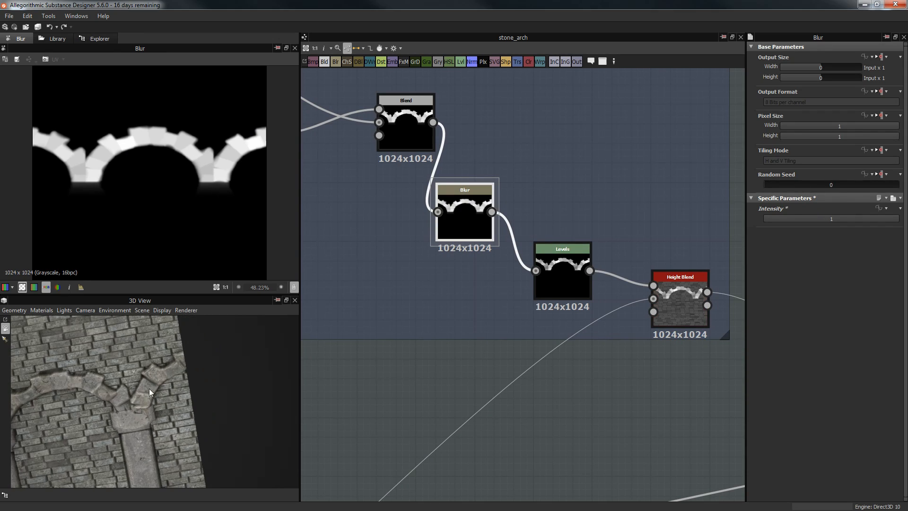
middle_click_drag(149, 387, 183, 380)
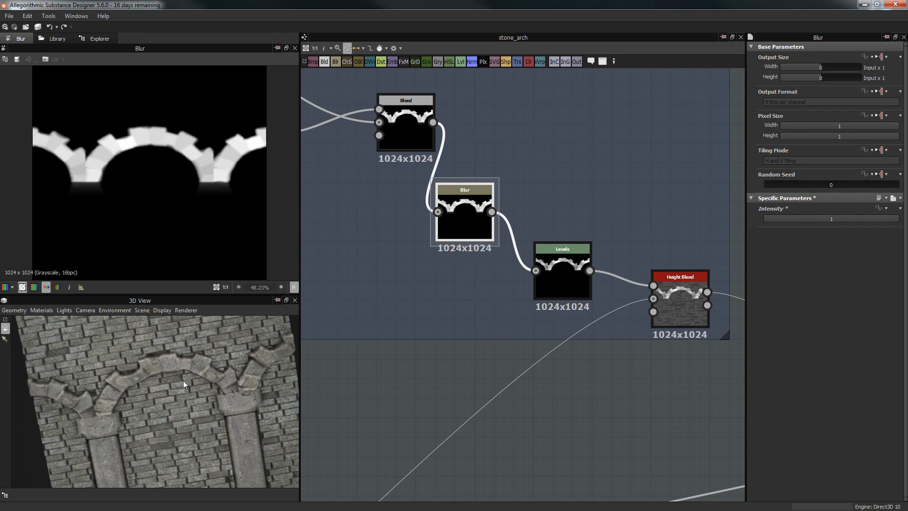
Step: Try Blur Intensity 15, then lower it to 6 while orbiting around the arch
left_click(826, 220)
type("15")
key("Return")
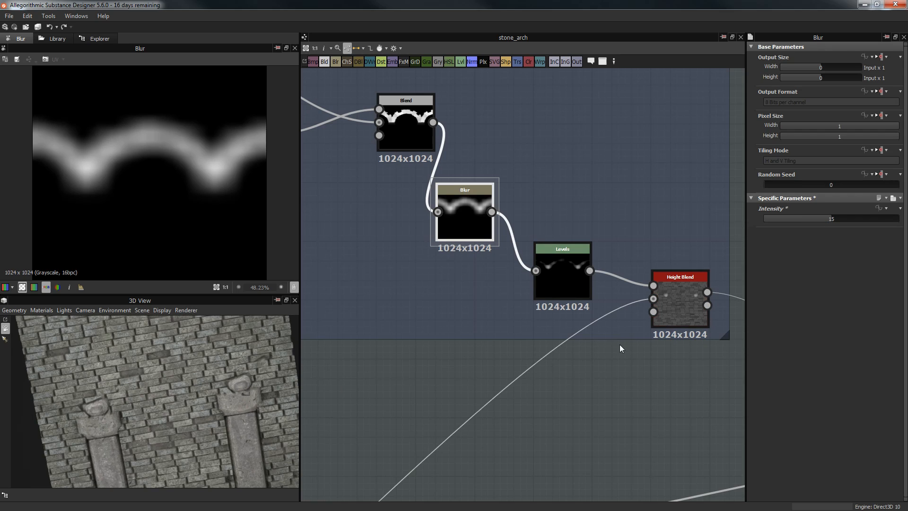
left_click_drag(830, 220, 791, 223)
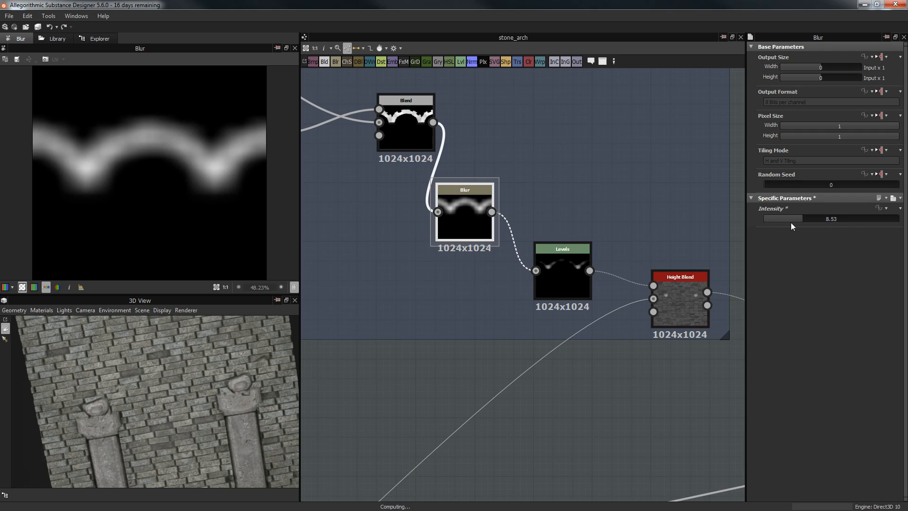
left_click(824, 220)
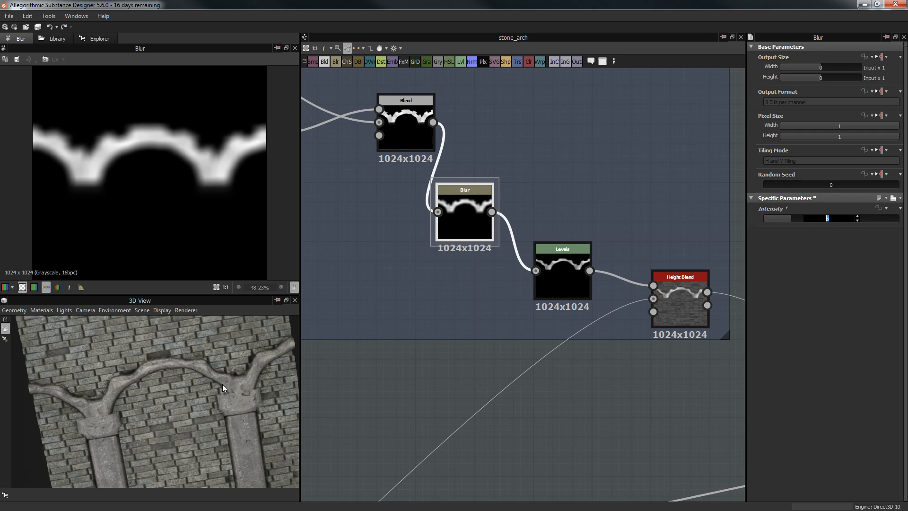
left_click_drag(239, 393, 97, 376)
left_click_drag(242, 401, 130, 341)
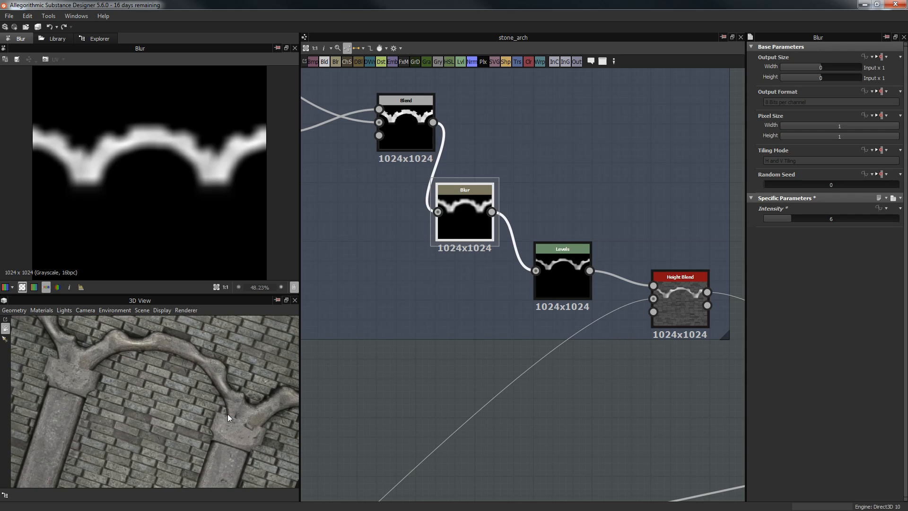
left_click_drag(228, 420, 126, 368)
Step: Restore the Blur Intensity to 0.1 for crisp arch stones
double_click(826, 218)
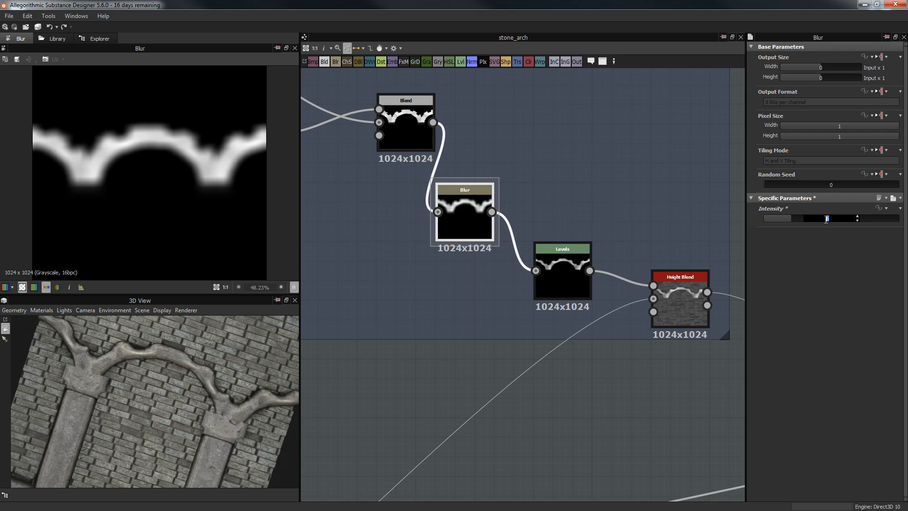
type("0.1")
key("Return")
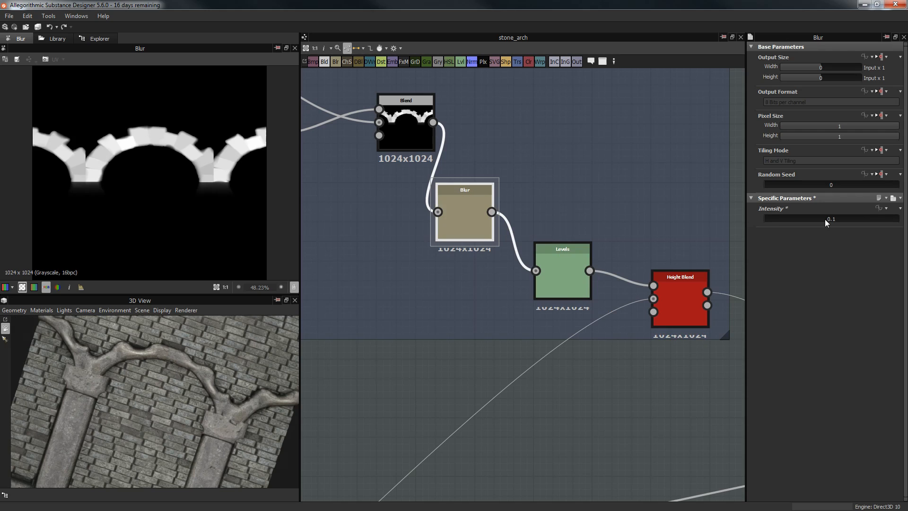
scroll(475, 359, "down", 8)
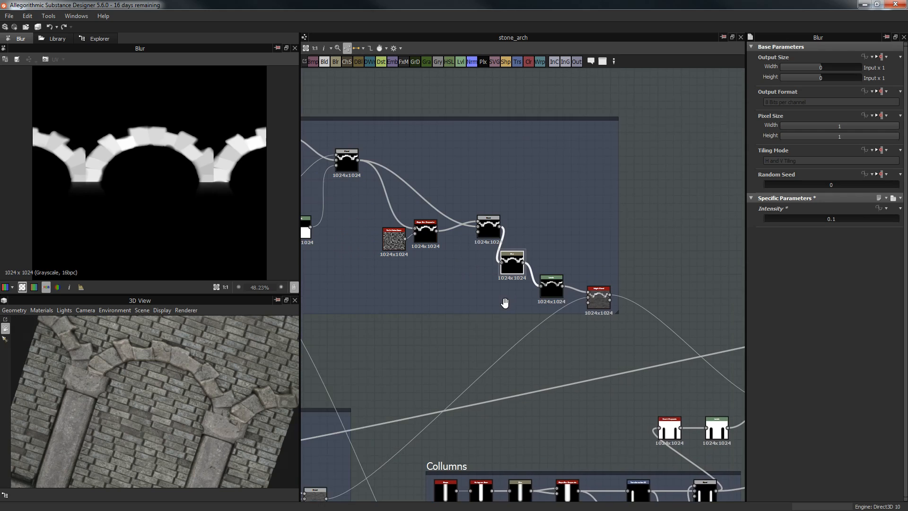
Step: Nudge the Height Blend node lower in the Arch frame and pan toward Bricks
middle_click_drag(369, 203, 452, 193)
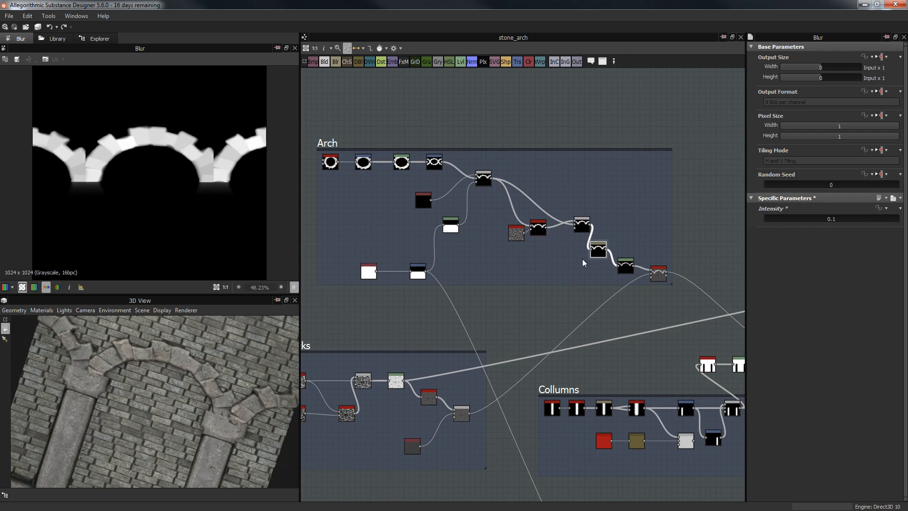
left_click_drag(659, 279, 657, 304)
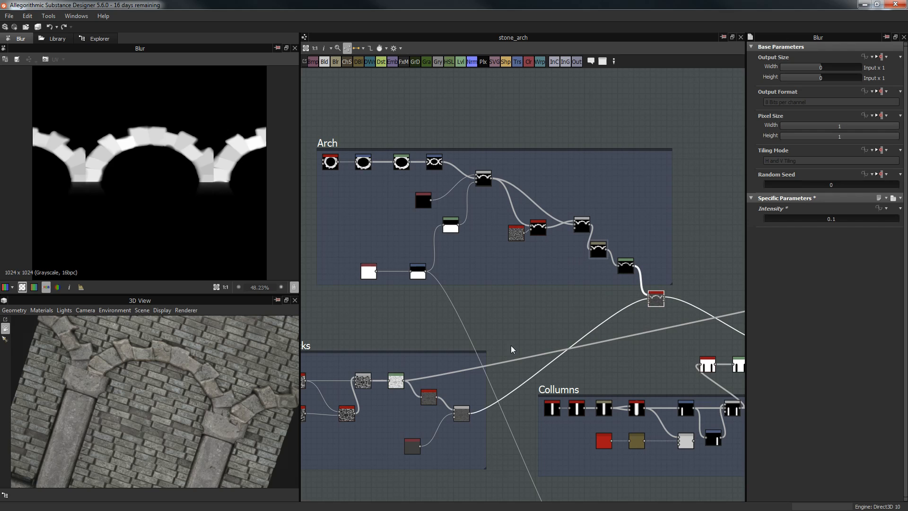
middle_click_drag(534, 320, 577, 281)
scroll(432, 319, "up", 5)
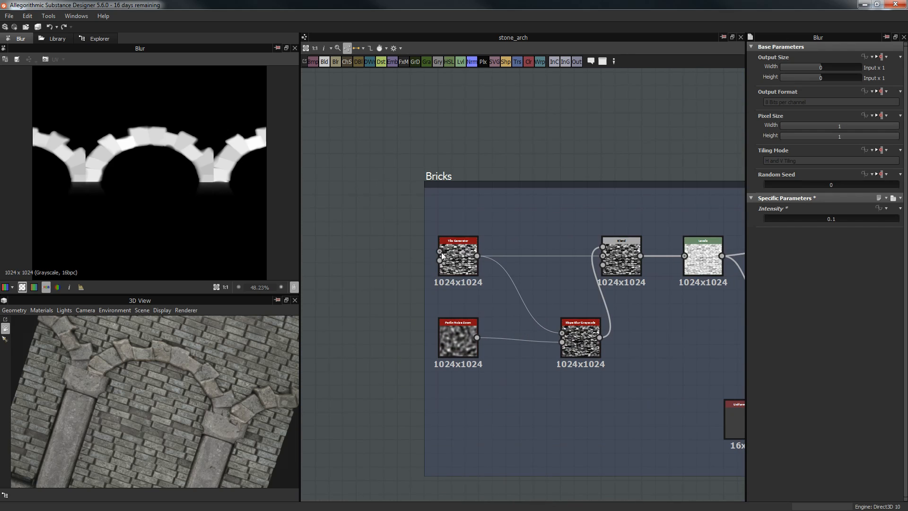
Step: Review the Tile Generator's Brick pattern: 12 by 40, Free Rotation Random 2.03
double_click(460, 247)
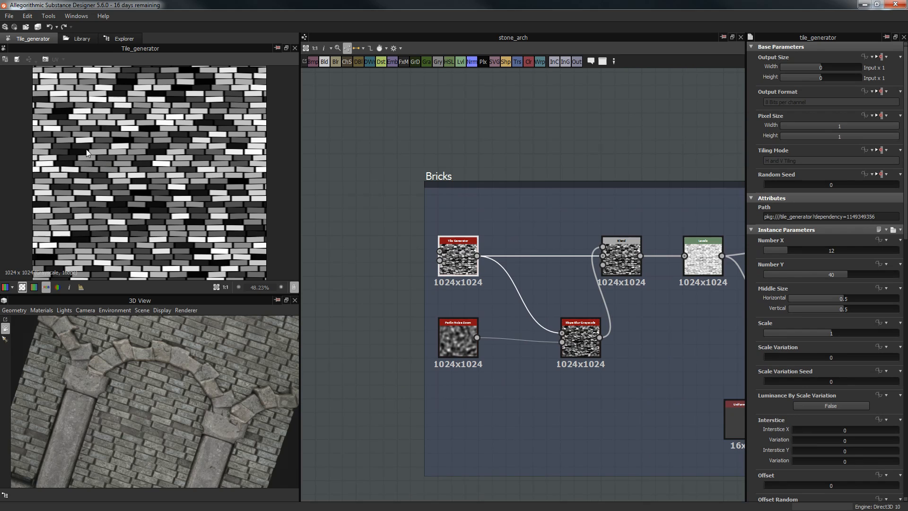
scroll(756, 312, "down", 6)
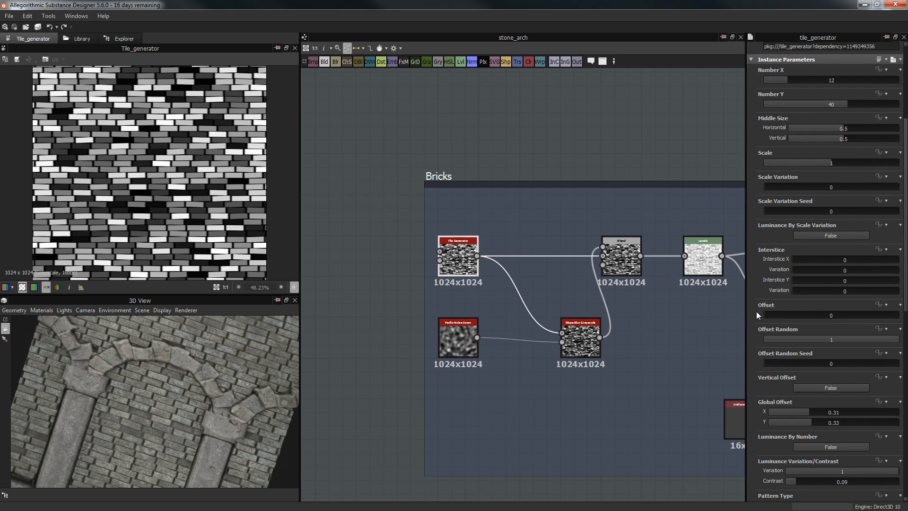
scroll(756, 312, "down", 9)
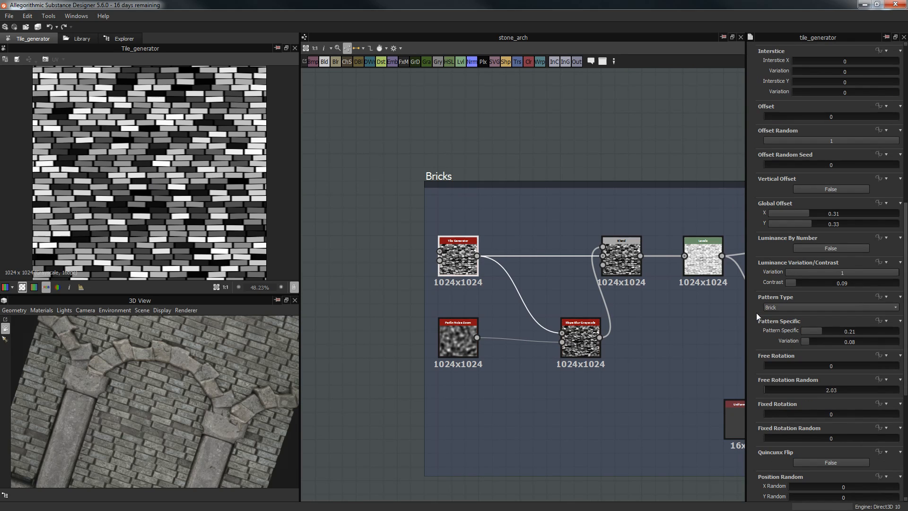
scroll(756, 313, "down", 4)
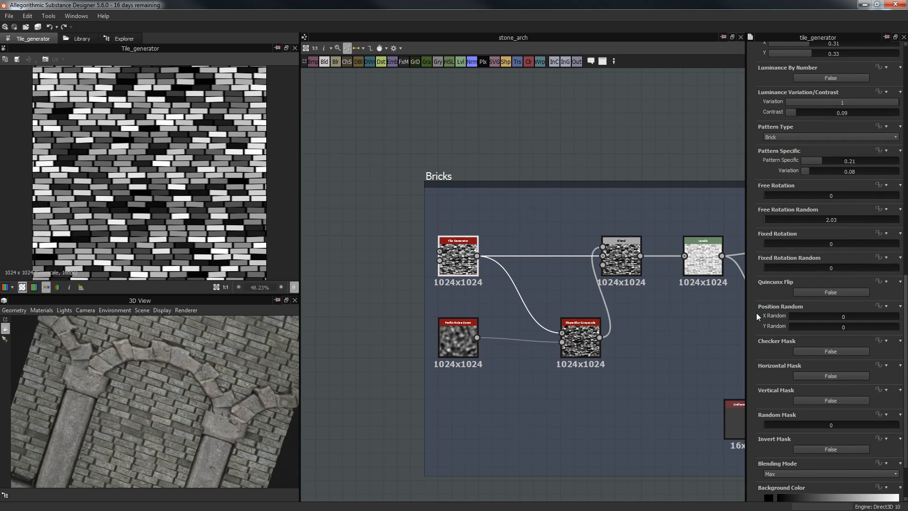
scroll(767, 261, "down", 2)
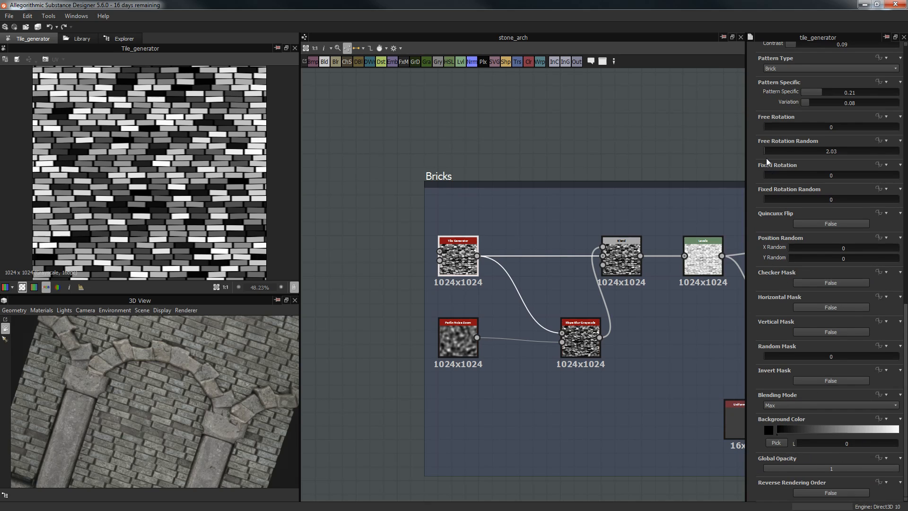
scroll(767, 163, "up", 3)
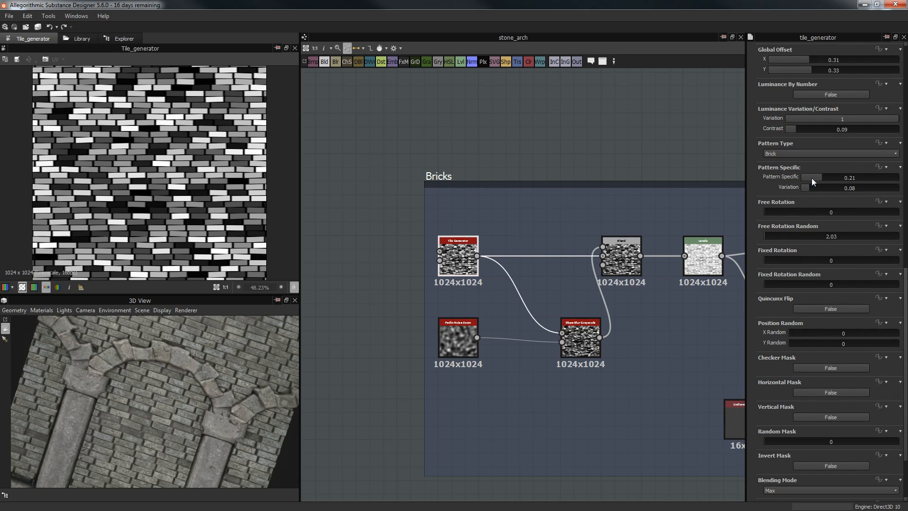
scroll(758, 186, "up", 2)
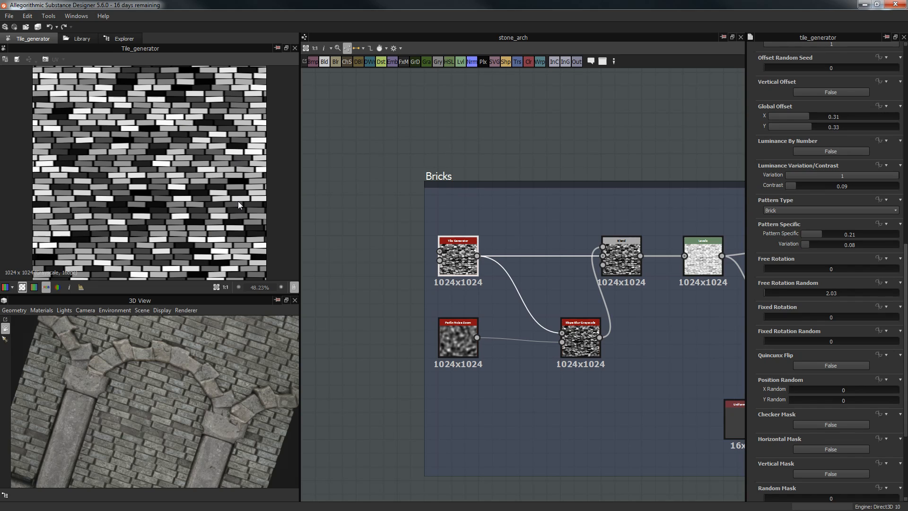
Step: Preview the Perlin Noise Zoom and Slope Blur Grayscale nodes in the Bricks frame
middle_click_drag(404, 277, 392, 244)
scroll(562, 314, "up", 1)
double_click(573, 302)
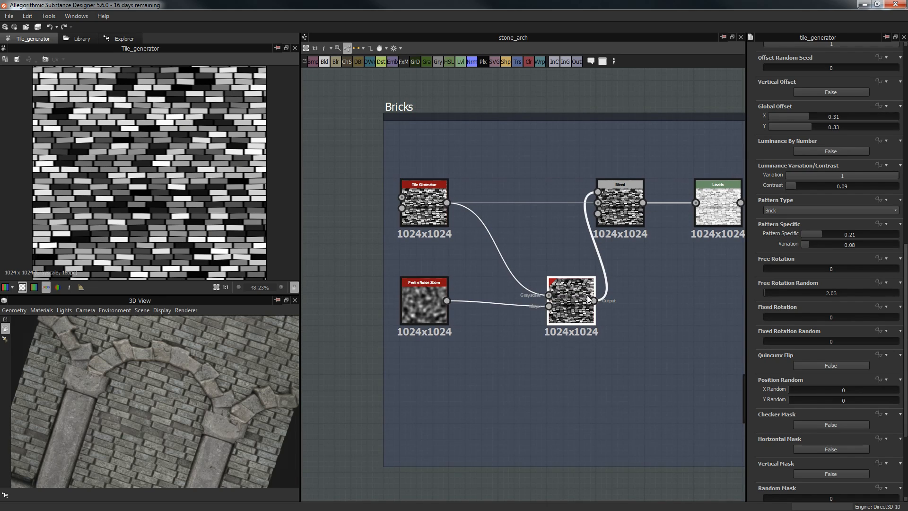
left_click(443, 317)
scroll(426, 307, "up", 2)
double_click(410, 296)
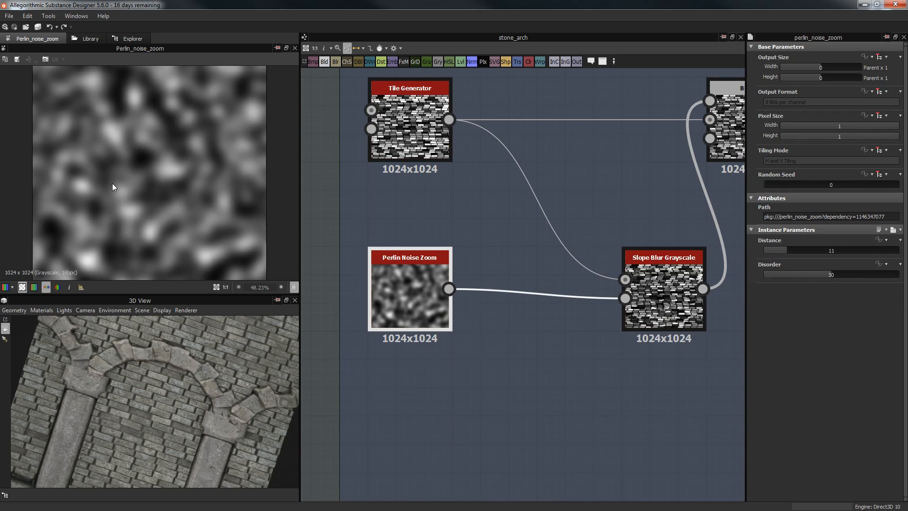
middle_click_drag(579, 224, 497, 231)
double_click(566, 273)
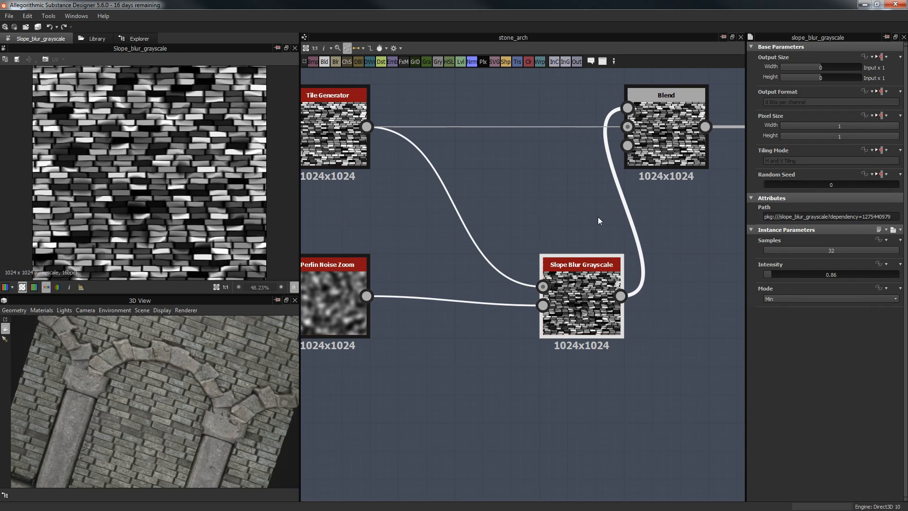
Step: Examine the Min (Darken) Blend output at Opacity 0.33 up close
middle_click_drag(590, 215, 582, 226)
scroll(219, 125, "up", 4)
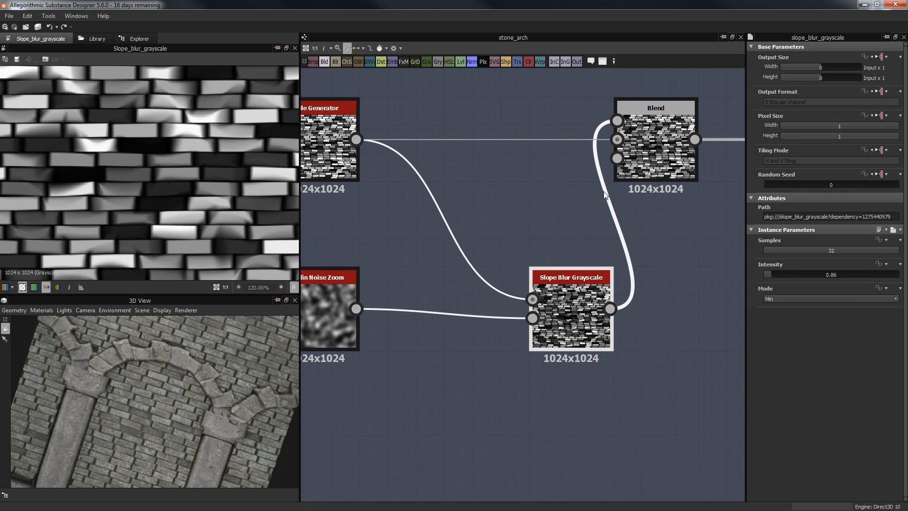
middle_click_drag(679, 125, 628, 143)
double_click(628, 144)
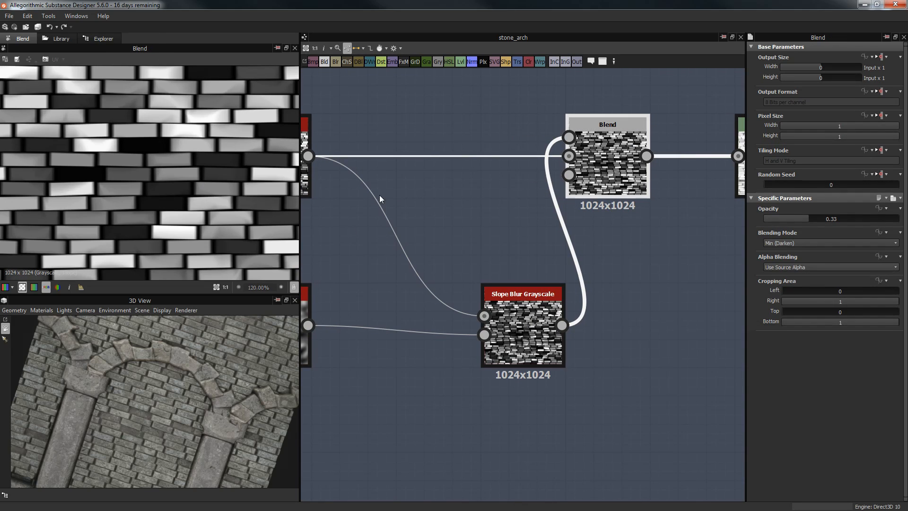
scroll(173, 147, "down", 1)
scroll(173, 146, "up", 2)
scroll(256, 121, "down", 3)
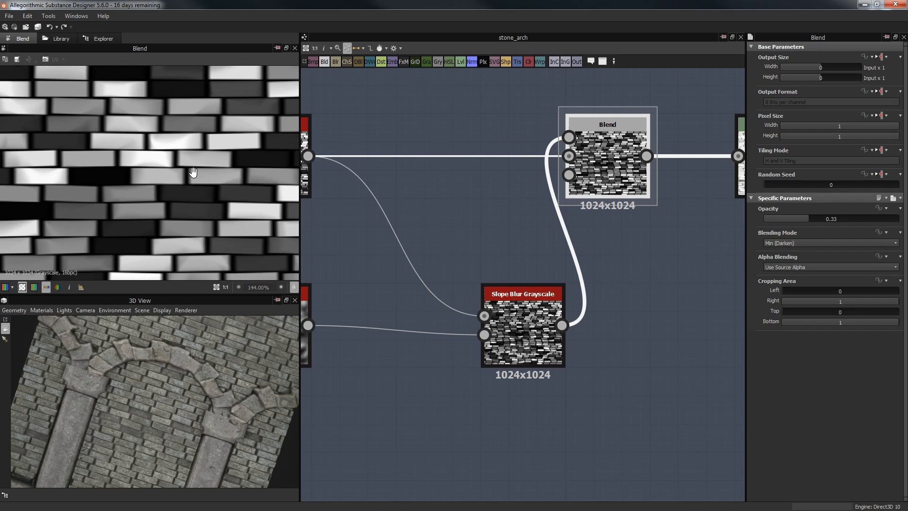
scroll(142, 206, "up", 8)
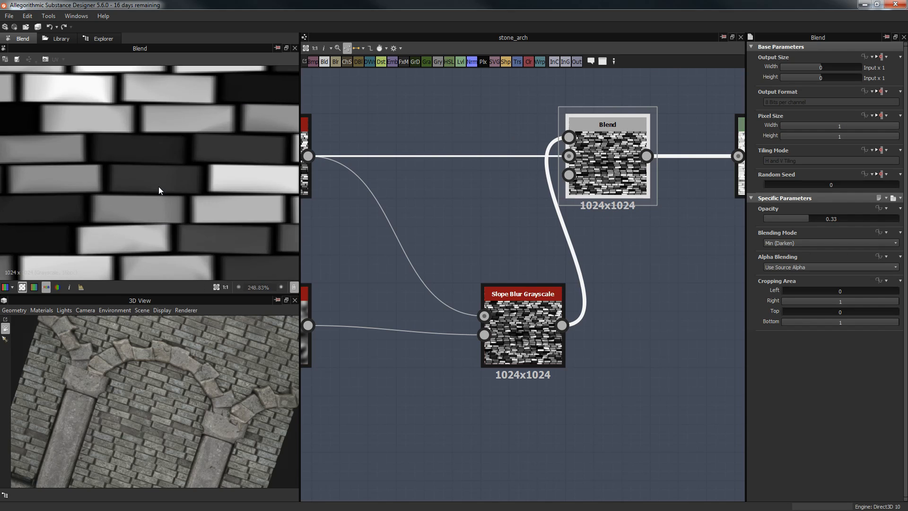
scroll(96, 150, "down", 8)
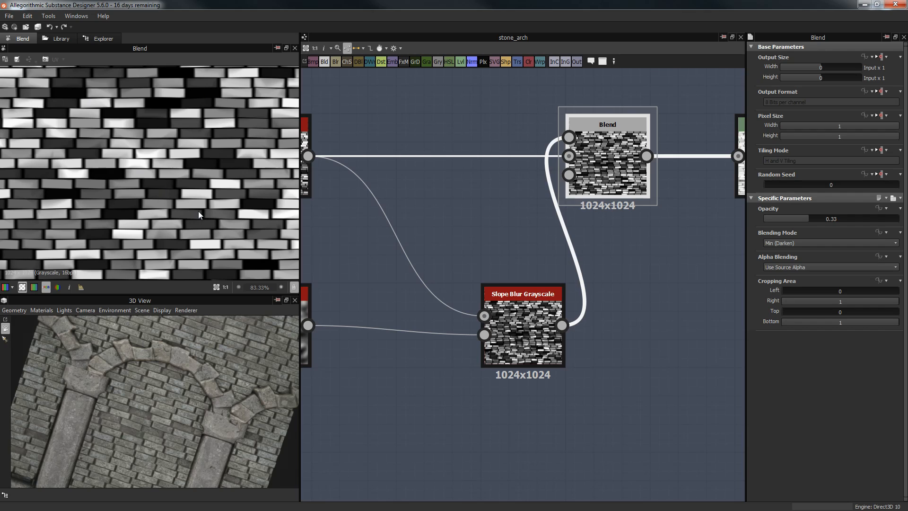
Step: Show the following Levels node's output of light brick tiles
middle_click_drag(661, 241, 488, 252)
scroll(488, 252, "down", 2)
left_click(563, 189)
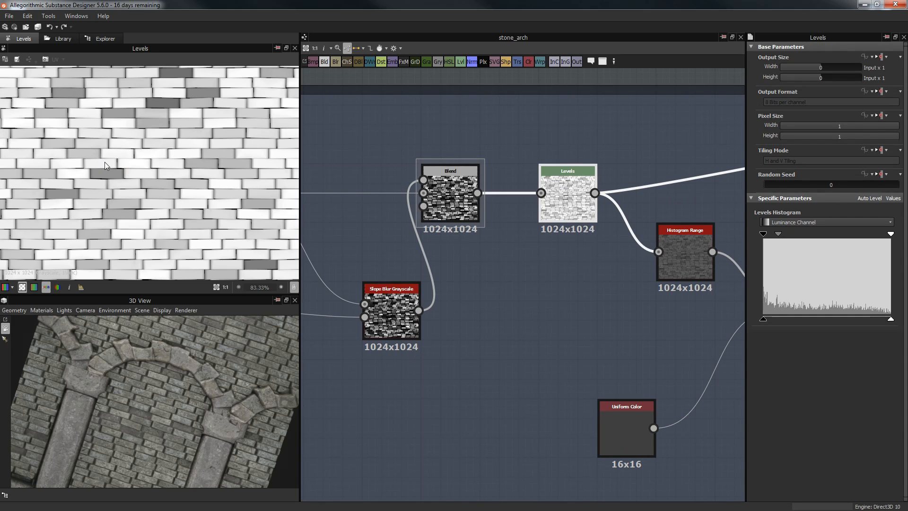
Step: Show the Histogram Range output at Range 0.34 and Position 0.2
scroll(104, 161, "up", 2)
scroll(108, 163, "down", 4)
scroll(109, 167, "down", 1)
scroll(112, 165, "up", 4)
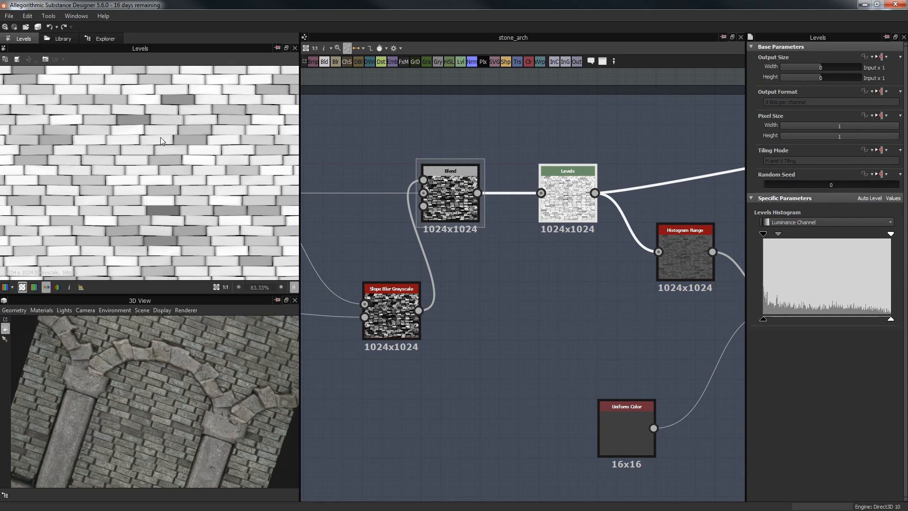
scroll(179, 137, "down", 2)
scroll(215, 137, "up", 5)
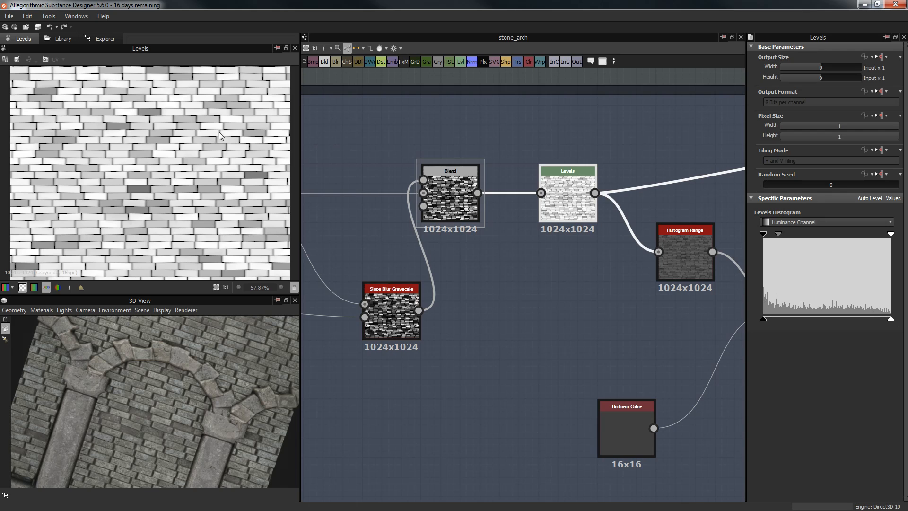
scroll(228, 159, "down", 5)
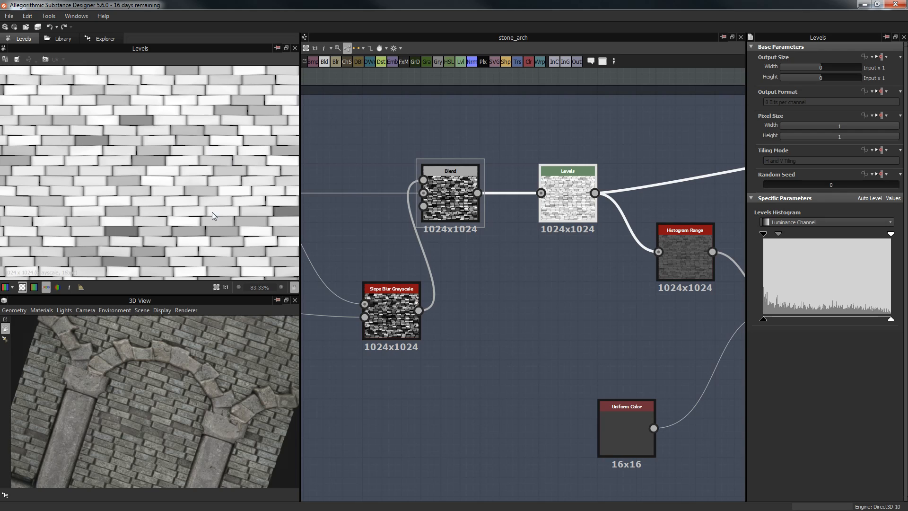
middle_click_drag(679, 251, 621, 257)
left_click(623, 256)
Step: Move the Uniform Color node up beside the second Blend node
middle_click_drag(618, 199, 575, 199)
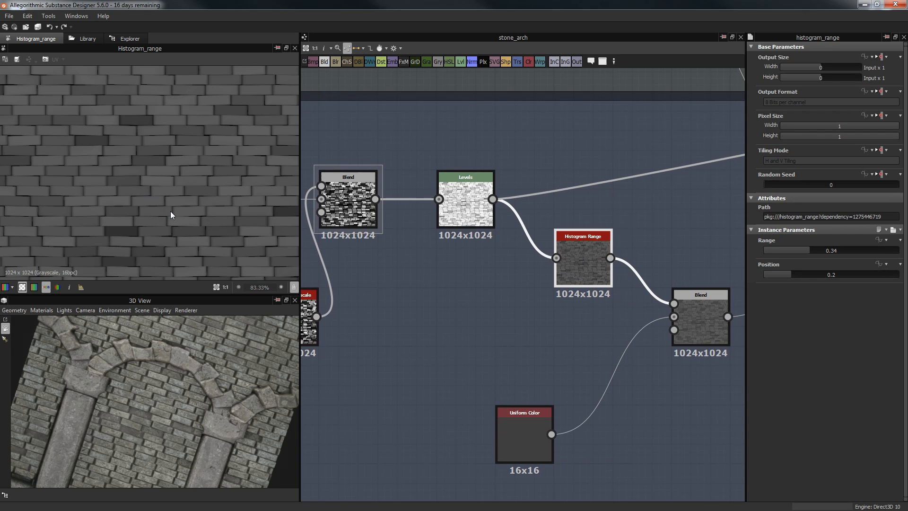
scroll(586, 238, "down", 4)
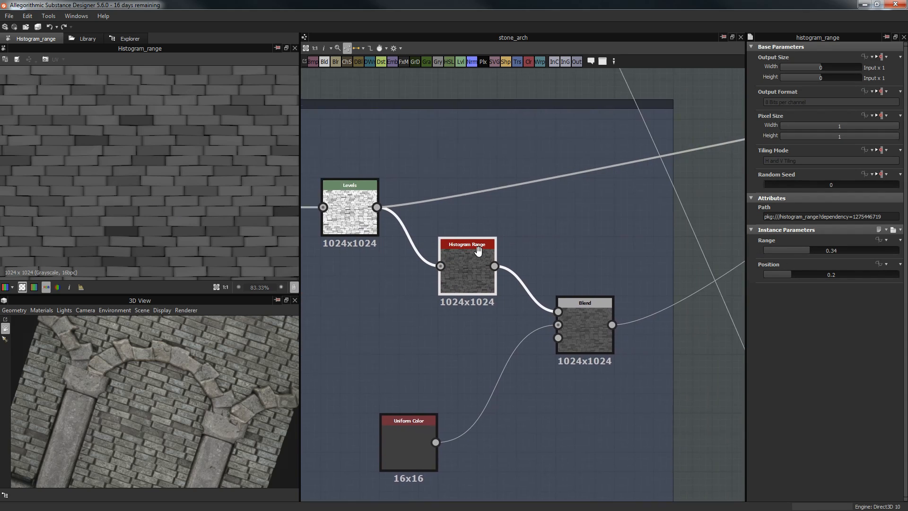
scroll(493, 259, "down", 2)
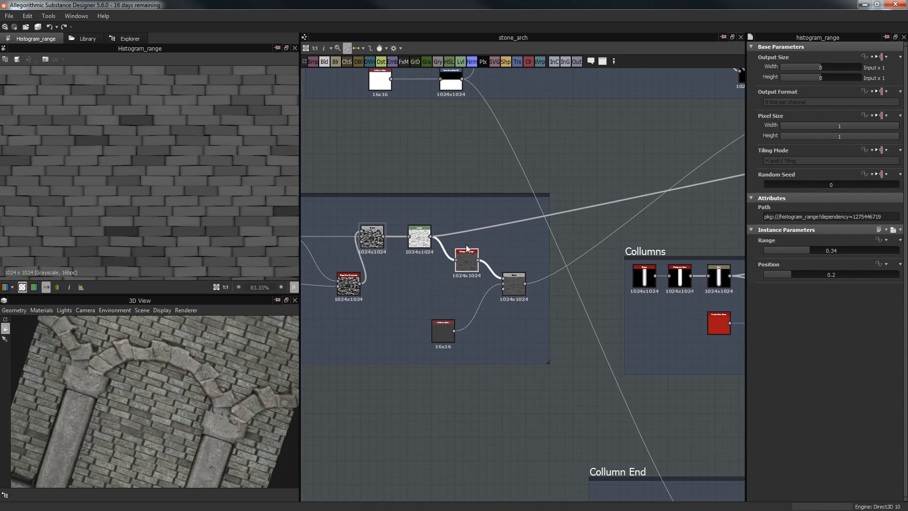
left_click(444, 332)
scroll(505, 299, "up", 6)
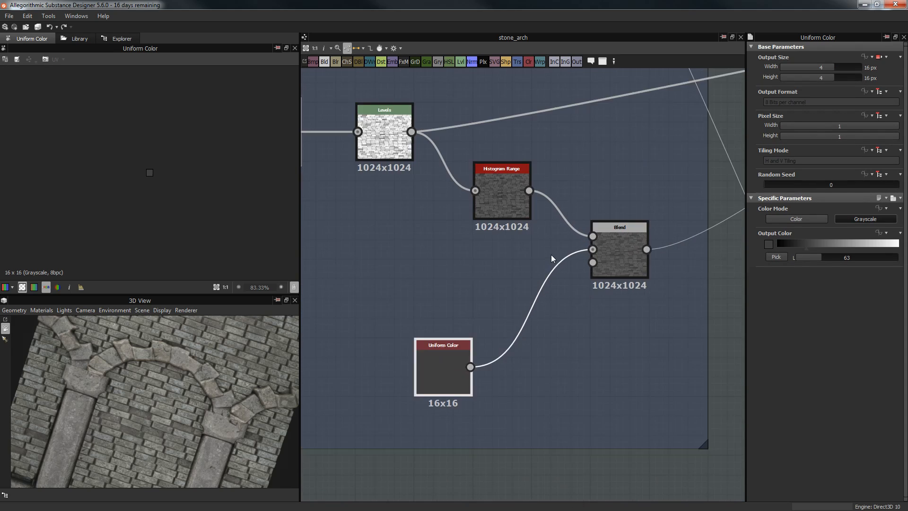
scroll(550, 305, "down", 3)
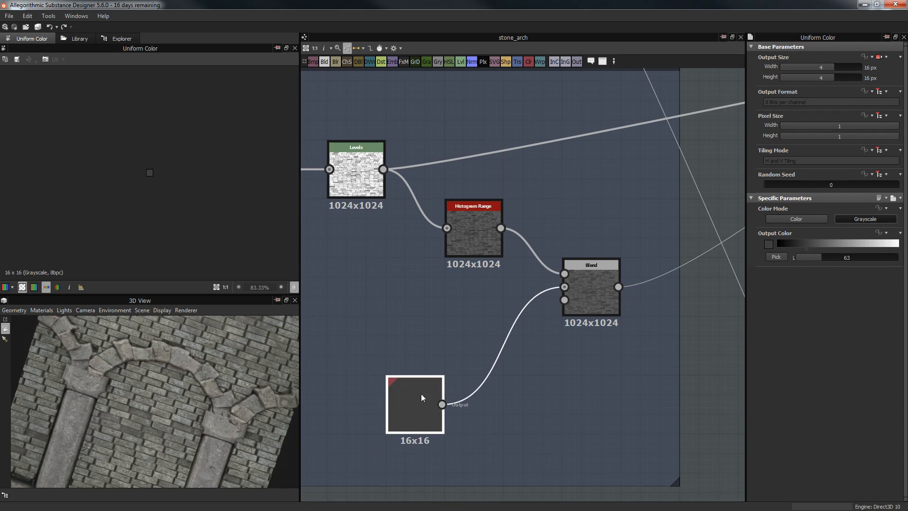
left_click_drag(421, 394, 472, 338)
Step: Preview the Max (Lighten) Blend of Histogram Range with Uniform Color 63
scroll(490, 363, "down", 2)
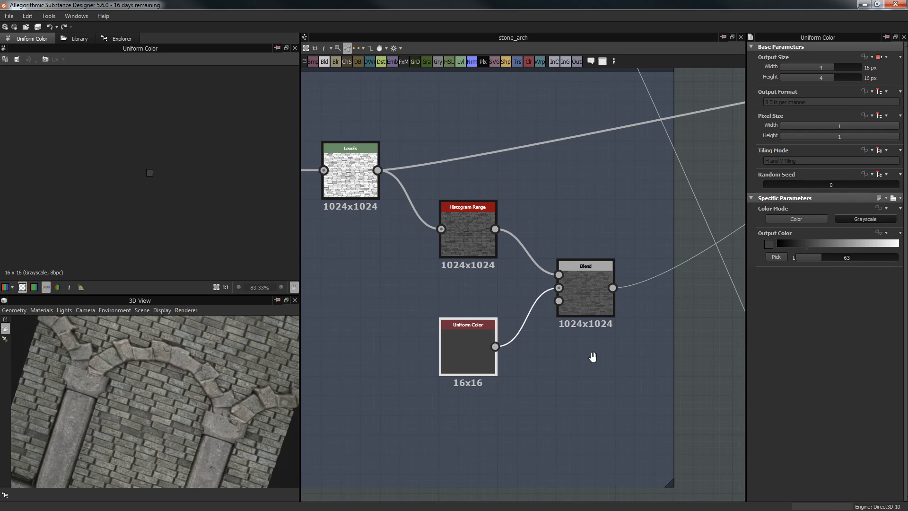
scroll(488, 361, "up", 4)
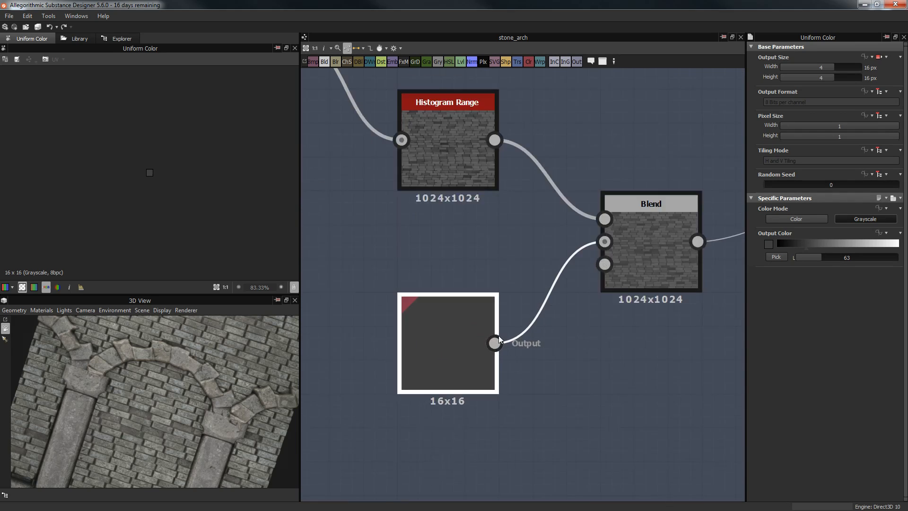
left_click(662, 237)
double_click(662, 237)
scroll(139, 180, "up", 6)
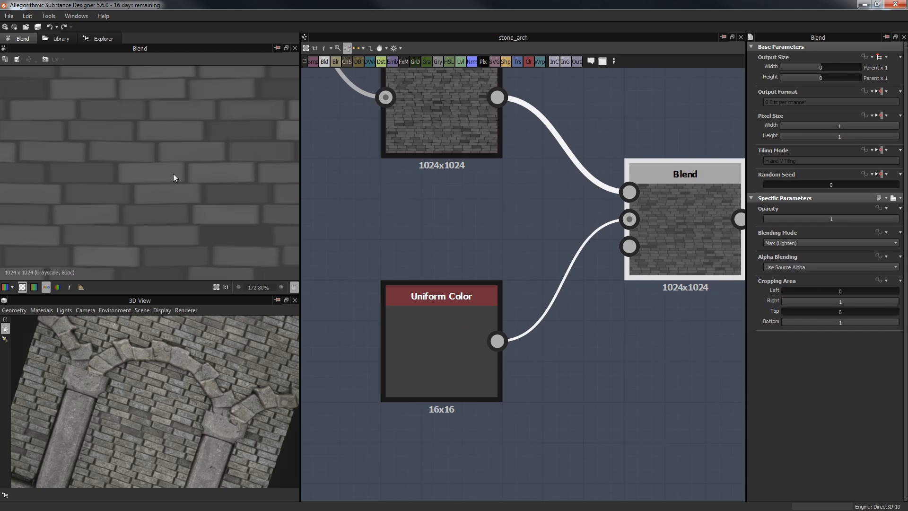
Step: Raise the Uniform Color's Output Color L to full white 255
double_click(410, 330)
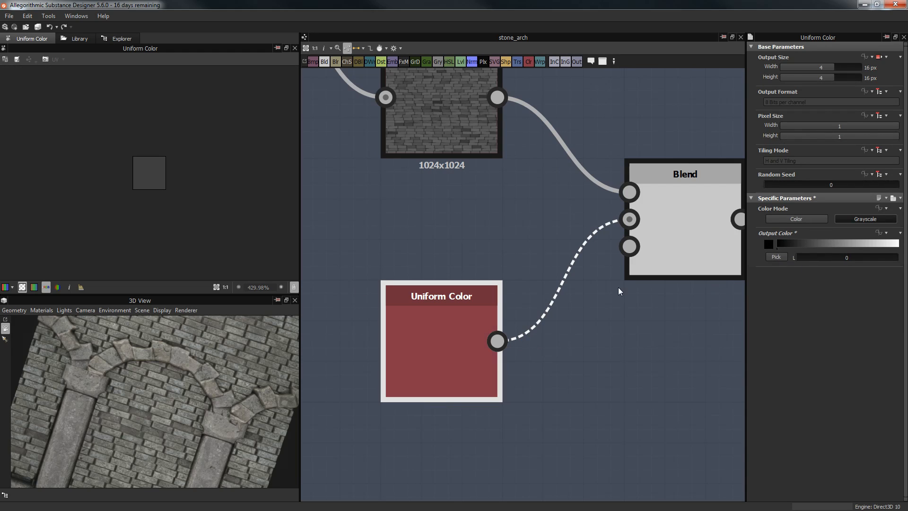
scroll(189, 367, "up", 8)
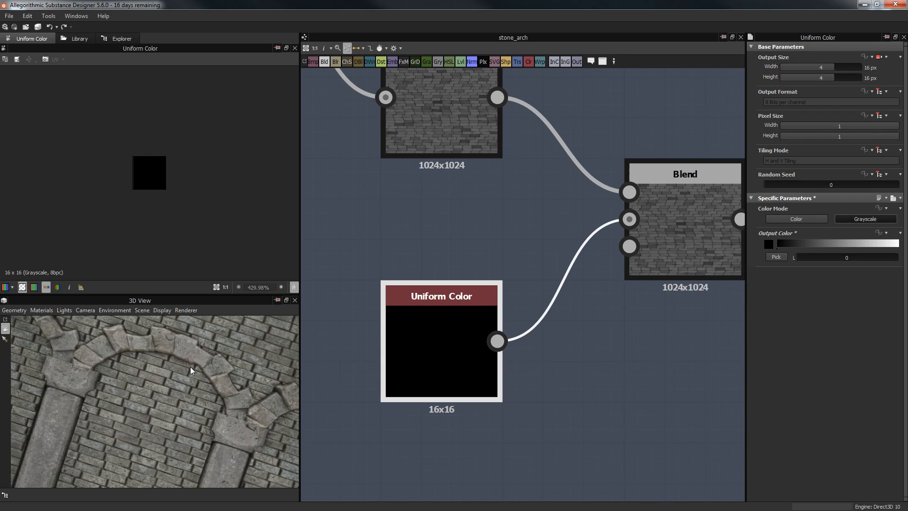
mouse_move(197, 360)
left_mouse_down()
mouse_move(182, 378)
mouse_move(186, 369)
left_mouse_up()
scroll(189, 366, "down", 10)
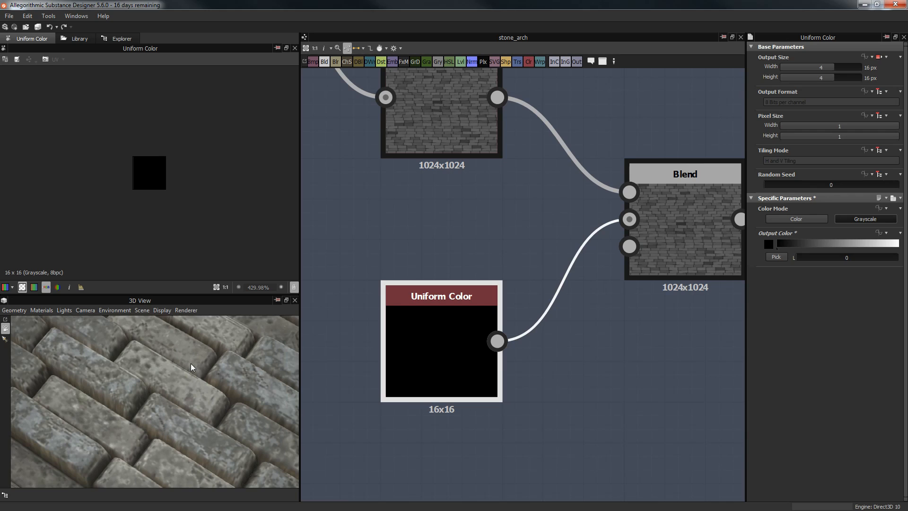
scroll(200, 359, "down", 3)
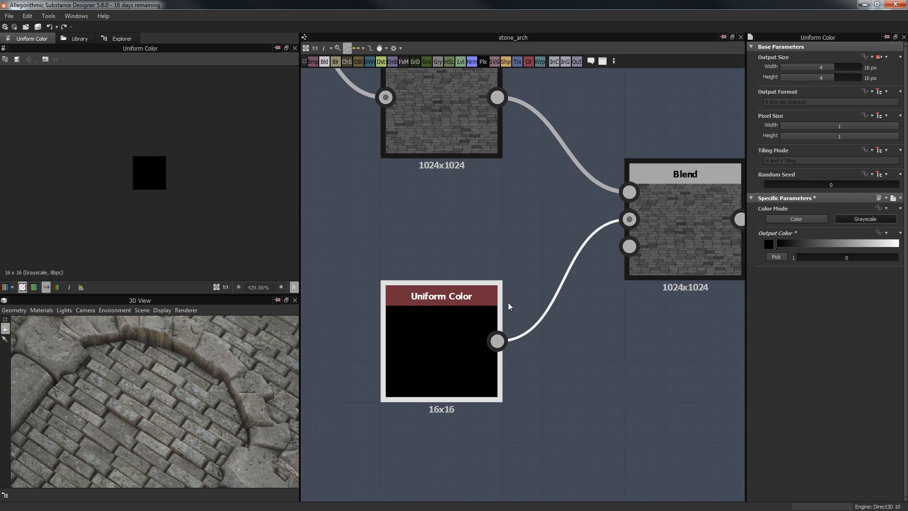
left_click_drag(830, 258, 906, 257)
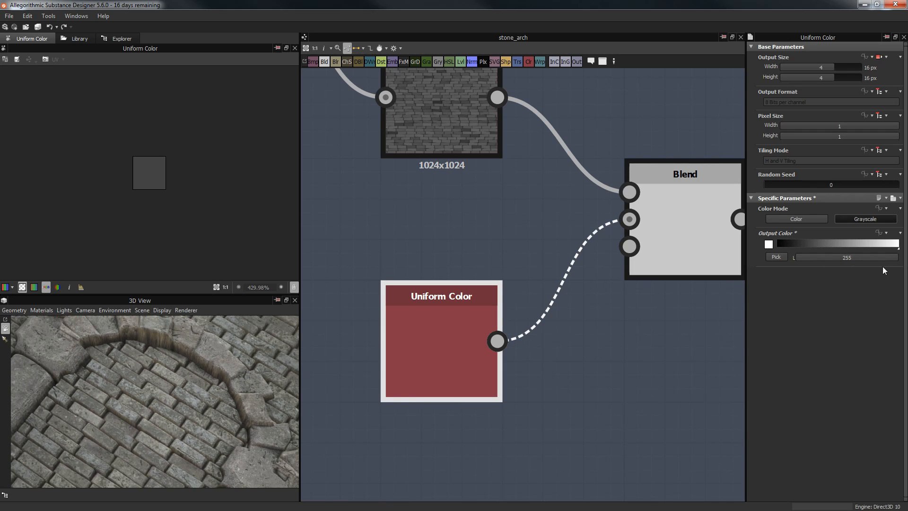
Step: Orbit the 3D preview to examine the slab's grooves with white applied
left_click_drag(242, 401, 199, 382)
left_click_drag(91, 375, 238, 335)
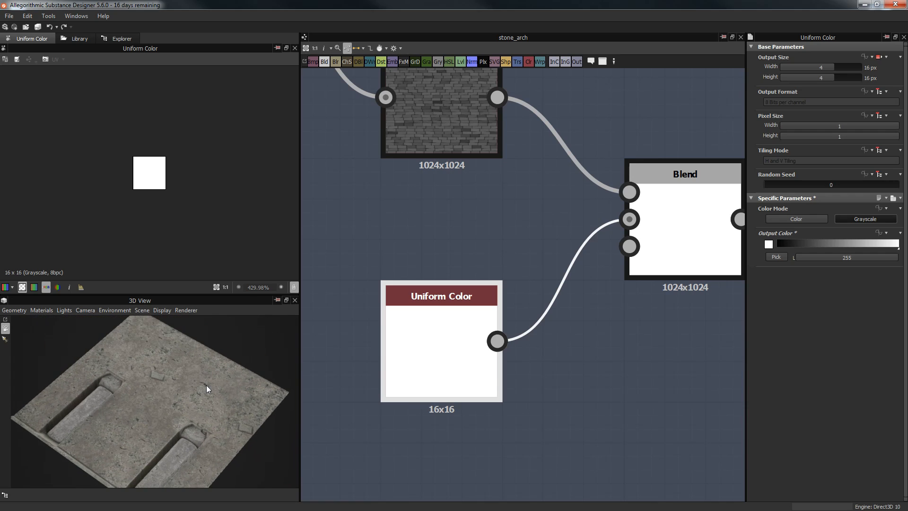
middle_click_drag(197, 429, 214, 371)
scroll(211, 372, "up", 5)
left_click_drag(202, 374, 290, 404)
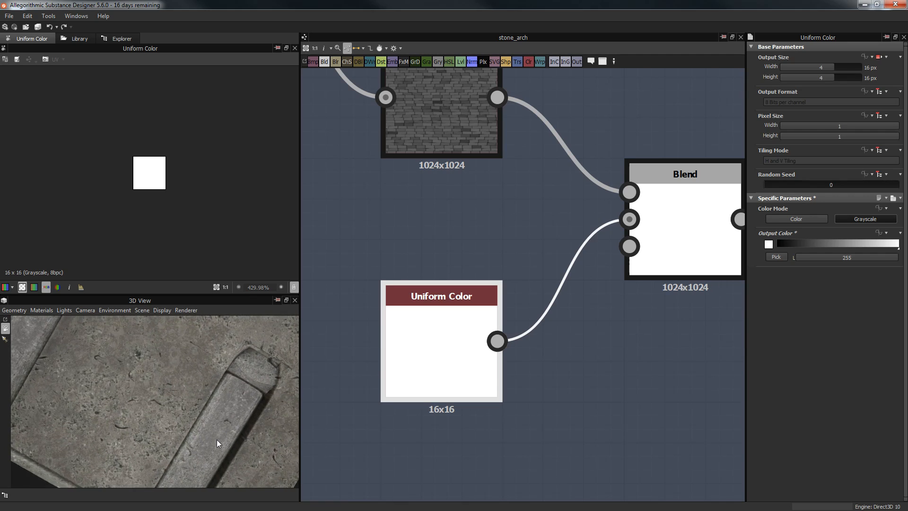
left_click_drag(238, 414, 87, 371)
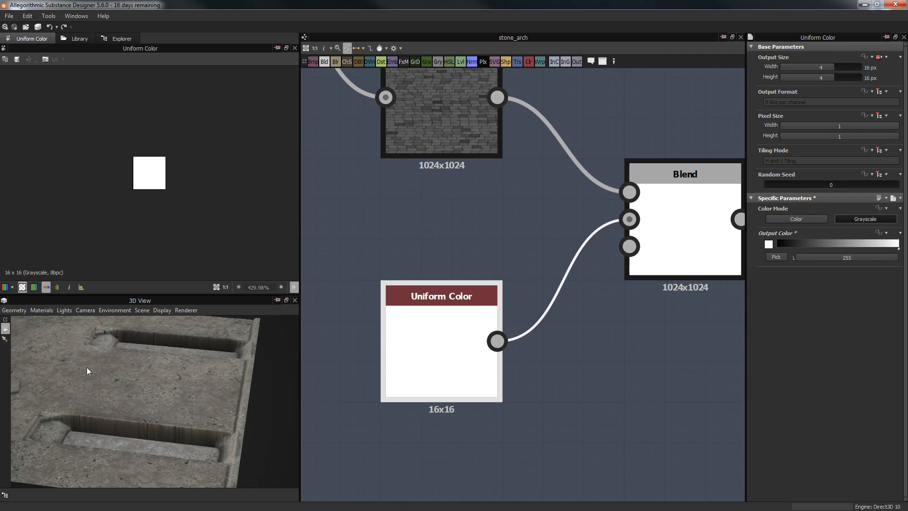
left_click_drag(151, 379, 277, 411)
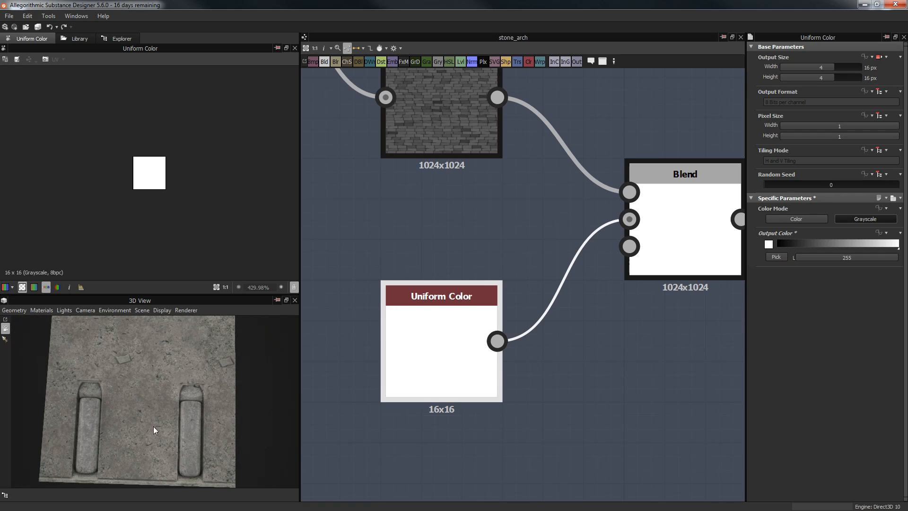
left_click_drag(192, 433, 111, 382)
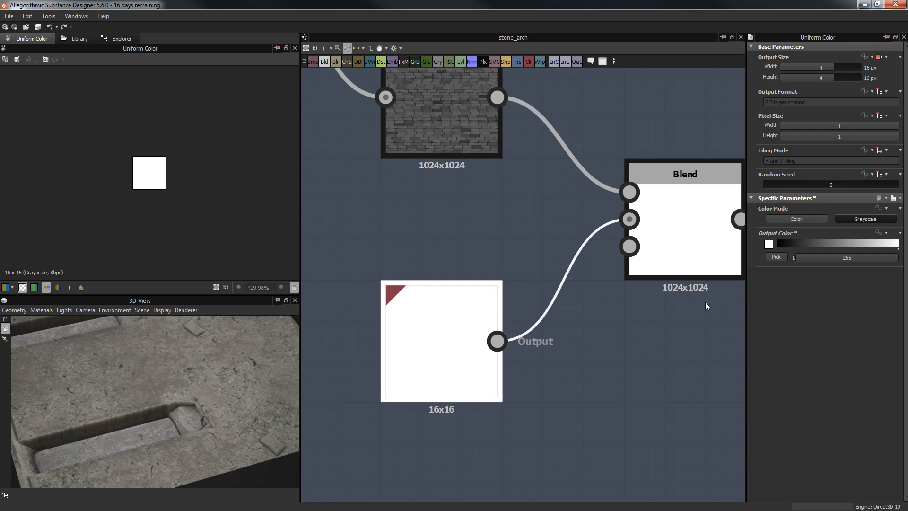
Step: Set the Uniform Color lightness to 23 and recheck the Blend result
left_click(818, 255)
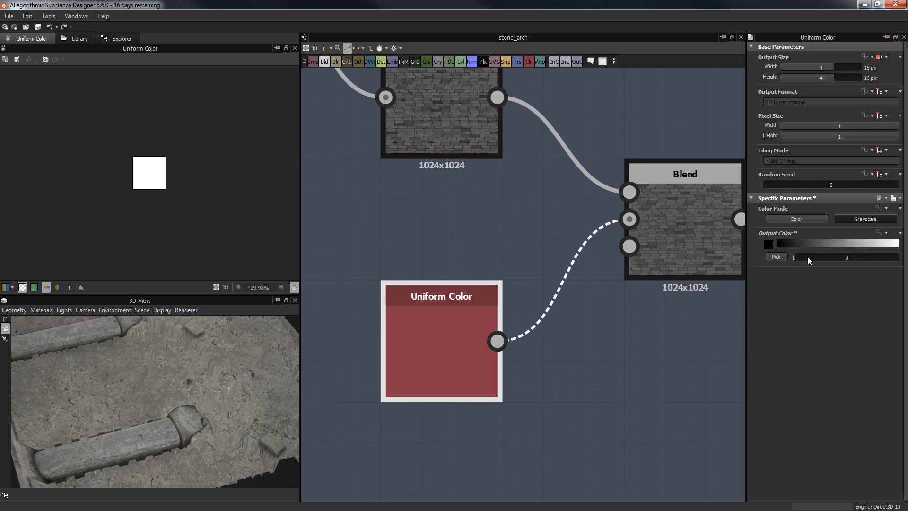
double_click(827, 260)
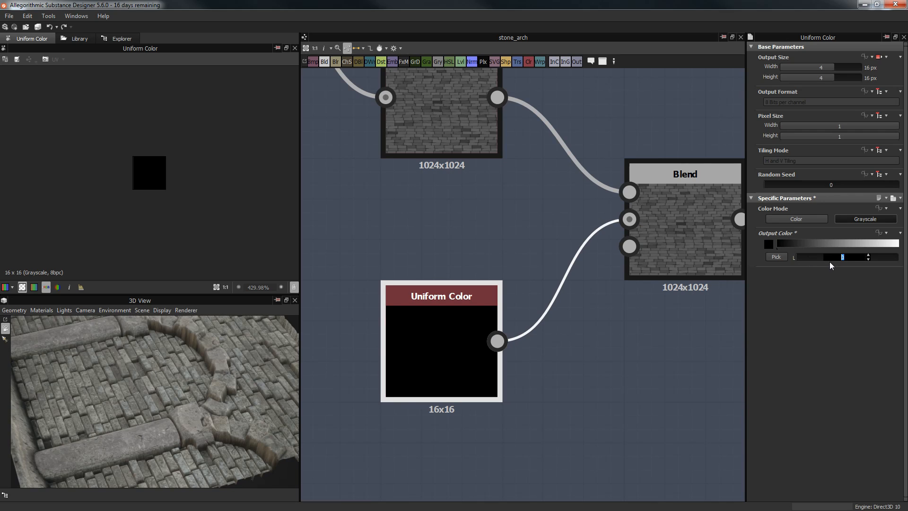
type("23")
key("Return")
left_click_drag(194, 373, 208, 331)
scroll(178, 160, "up", 6)
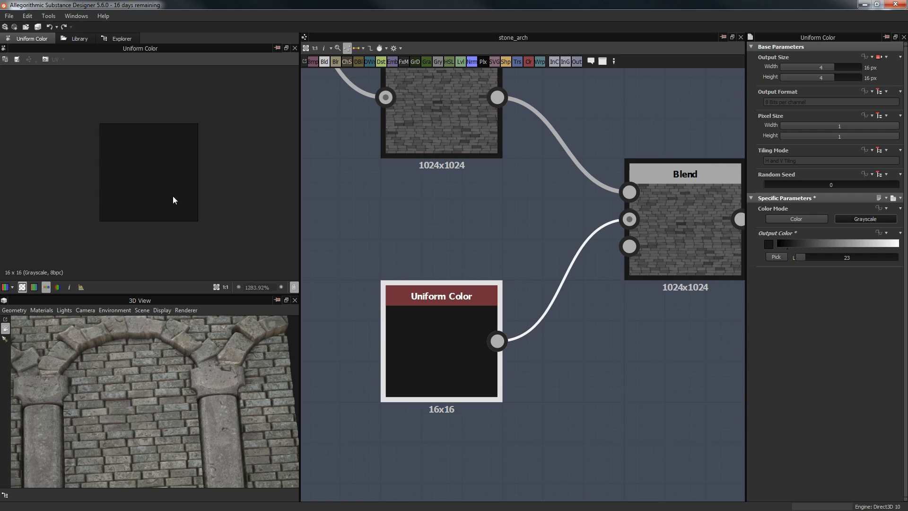
left_click(685, 178)
Step: Reframe the 3D wall view and check the Height Blend output
scroll(196, 169, "down", 7)
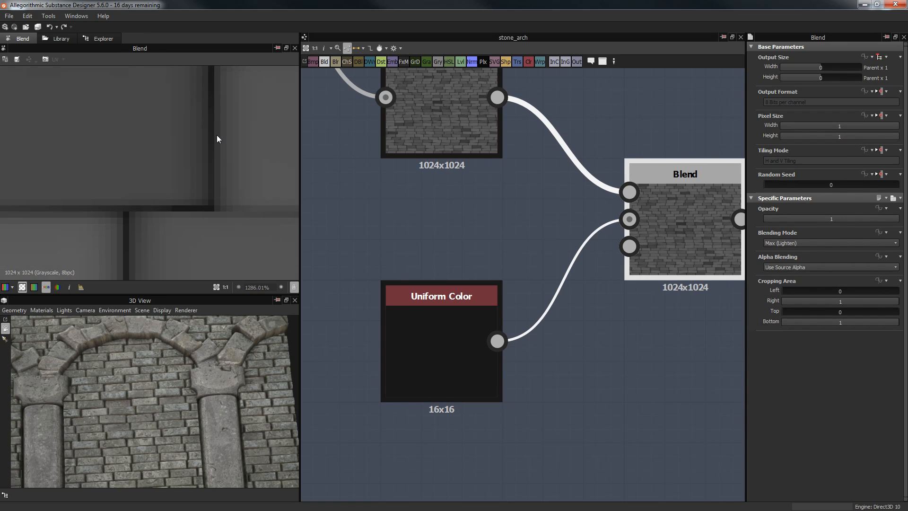
left_click_drag(195, 396, 215, 438)
middle_click_drag(475, 220, 373, 237)
scroll(373, 237, "down", 4)
middle_click_drag(583, 204, 457, 279)
scroll(457, 279, "down", 6)
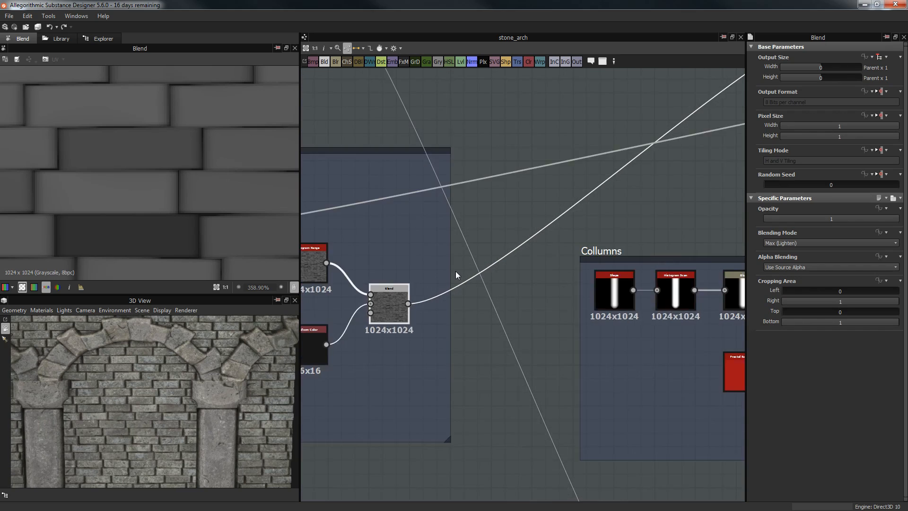
scroll(639, 164, "up", 3)
middle_click_drag(639, 163, 504, 224)
left_click(549, 180)
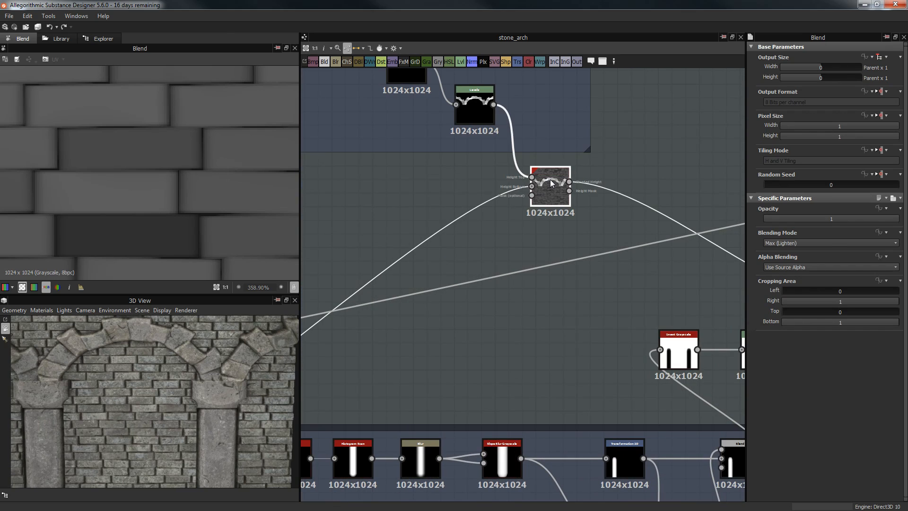
Step: Pan to the Collumns frame and select its Capsule Shape node
scroll(154, 143, "down", 6)
scroll(155, 140, "down", 4)
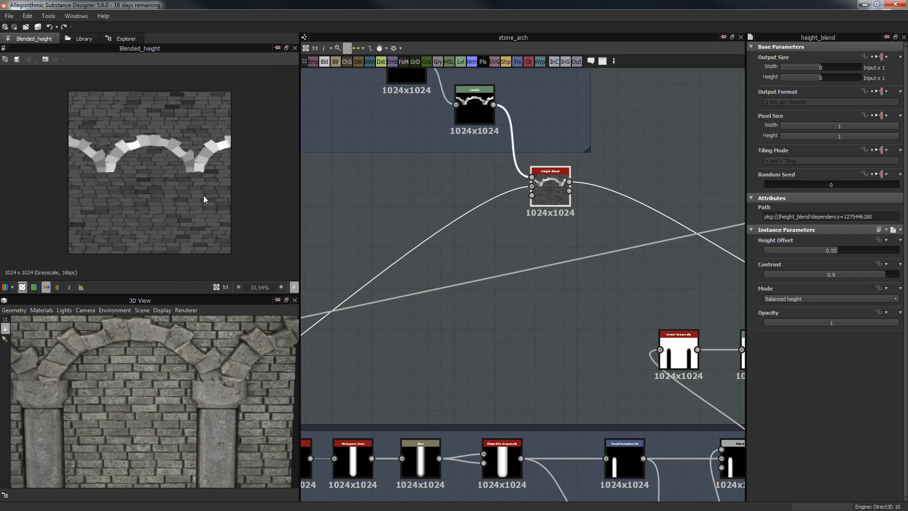
scroll(531, 243, "down", 4)
middle_click_drag(587, 296, 677, 211)
scroll(382, 232, "up", 3)
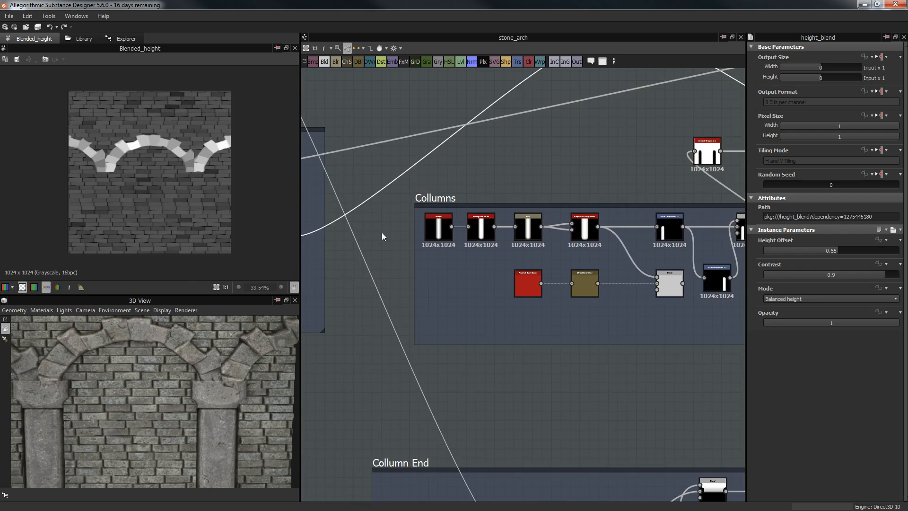
scroll(428, 176, "up", 3)
left_click(411, 243)
Step: Preview the Shape node's capsule and the column Histogram Scan output
double_click(411, 244)
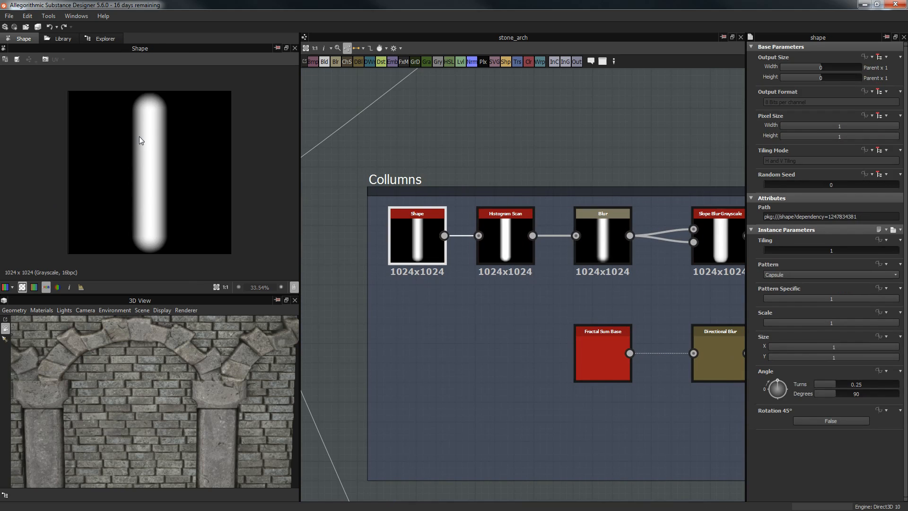
scroll(140, 138, "up", 3)
scroll(144, 147, "down", 2)
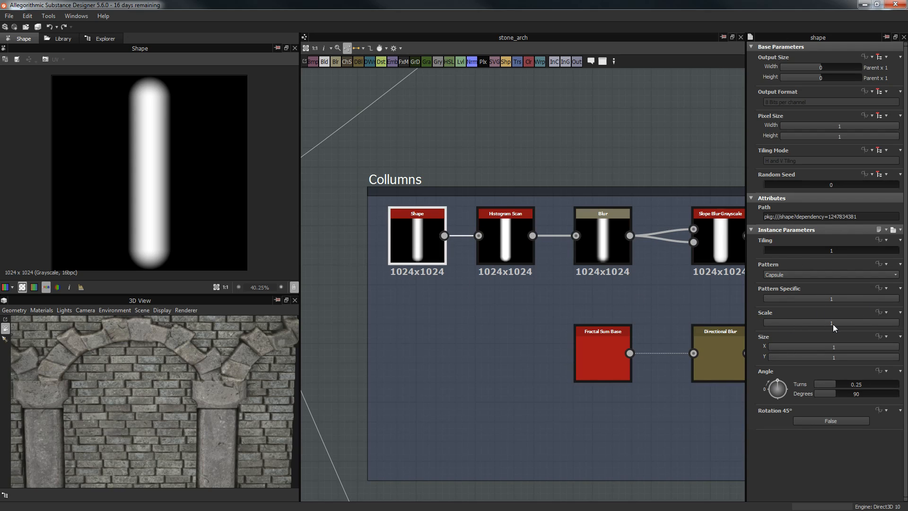
middle_click_drag(492, 170, 415, 172)
double_click(428, 241)
scroll(154, 156, "up", 3)
middle_click_drag(173, 116, 165, 158)
left_click_drag(199, 385, 142, 429)
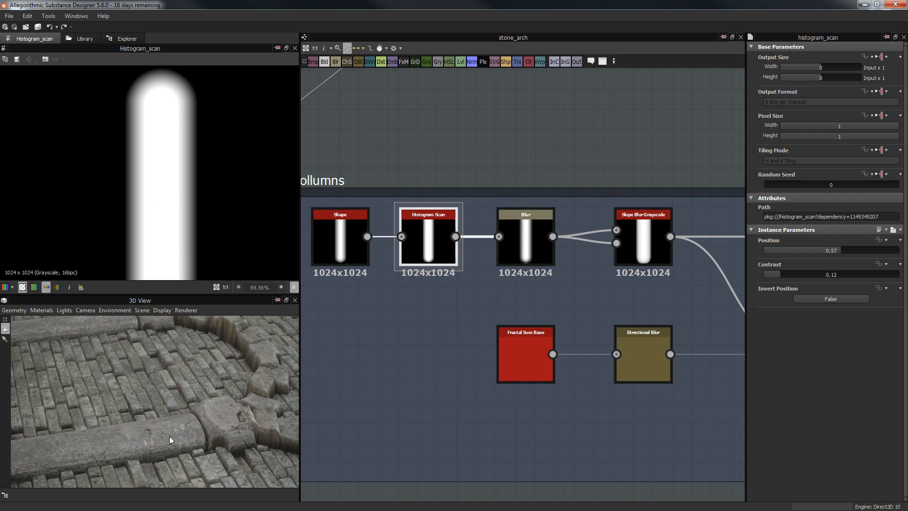
Step: Set Histogram Scan Position to 0.18 and Contrast to 0, then Position to 0.31, checking pillars in 3D
left_click(787, 250)
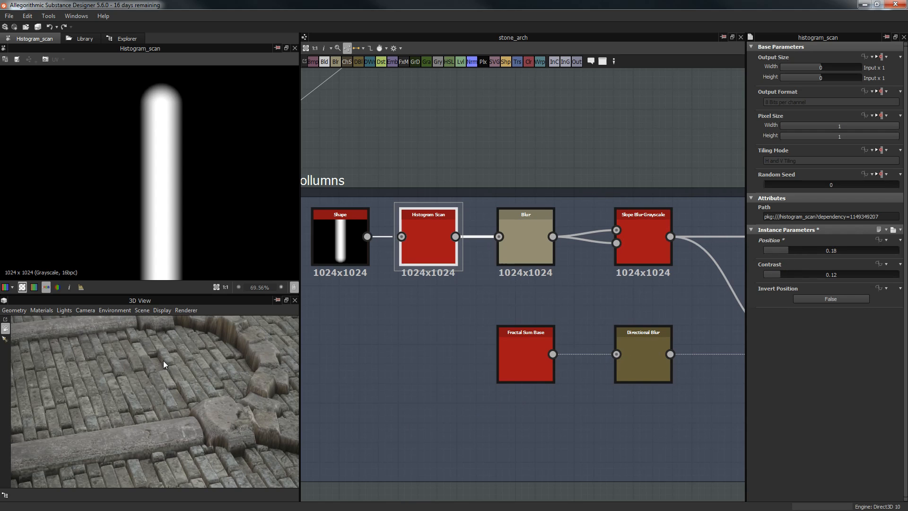
left_click_drag(169, 381, 247, 326)
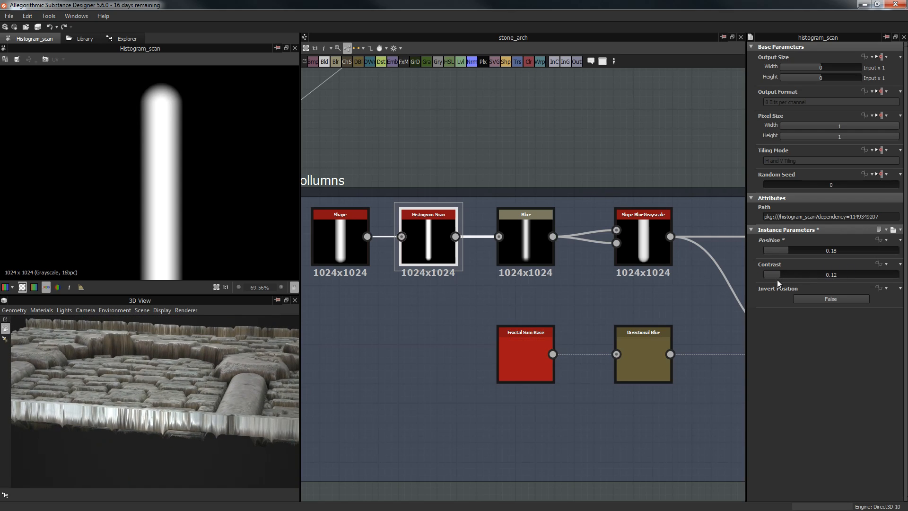
left_click_drag(774, 277, 751, 280)
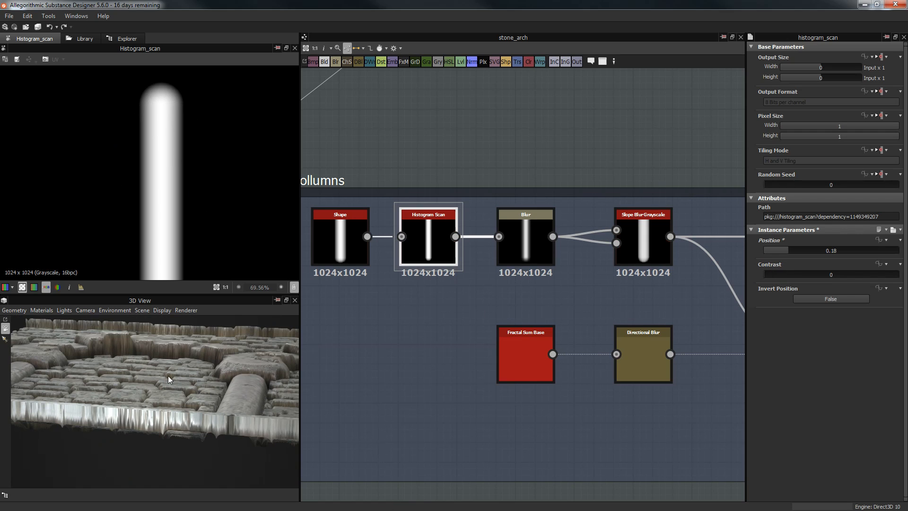
left_click_drag(174, 376, 256, 396)
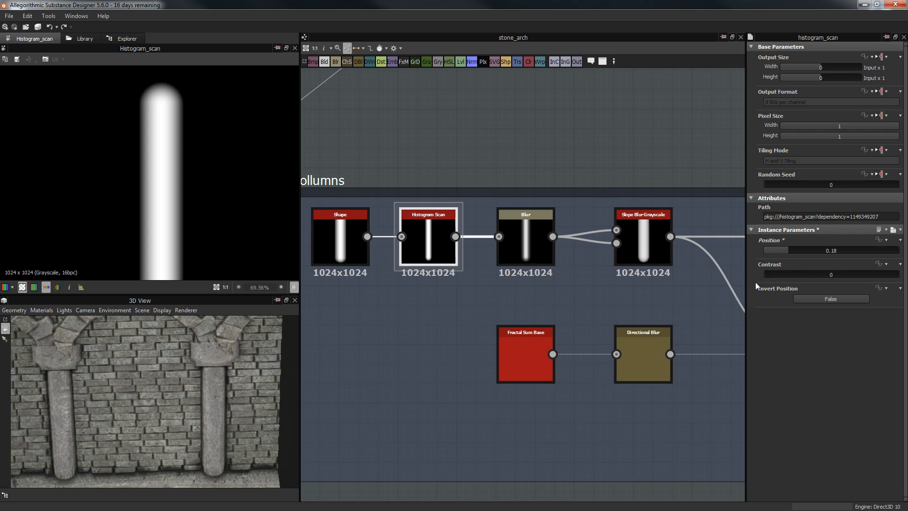
left_click_drag(783, 248, 806, 249)
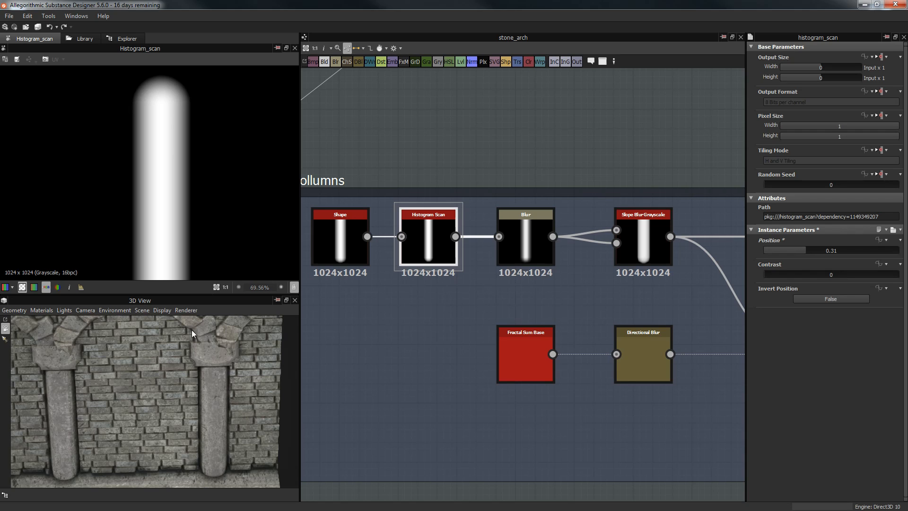
scroll(192, 364, "up", 4)
mouse_move(192, 368)
middle_mouse_down()
mouse_move(178, 376)
mouse_move(178, 368)
middle_mouse_up()
scroll(155, 367, "up", 4)
mouse_move(160, 395)
left_mouse_down()
mouse_move(161, 413)
mouse_move(182, 377)
mouse_move(149, 338)
mouse_move(189, 332)
mouse_move(126, 373)
mouse_move(132, 406)
mouse_move(142, 383)
mouse_move(127, 371)
mouse_move(156, 408)
mouse_move(217, 386)
mouse_move(191, 410)
mouse_move(215, 426)
mouse_move(231, 385)
mouse_move(216, 376)
mouse_move(222, 388)
mouse_move(242, 388)
mouse_move(234, 350)
mouse_move(155, 404)
left_mouse_up()
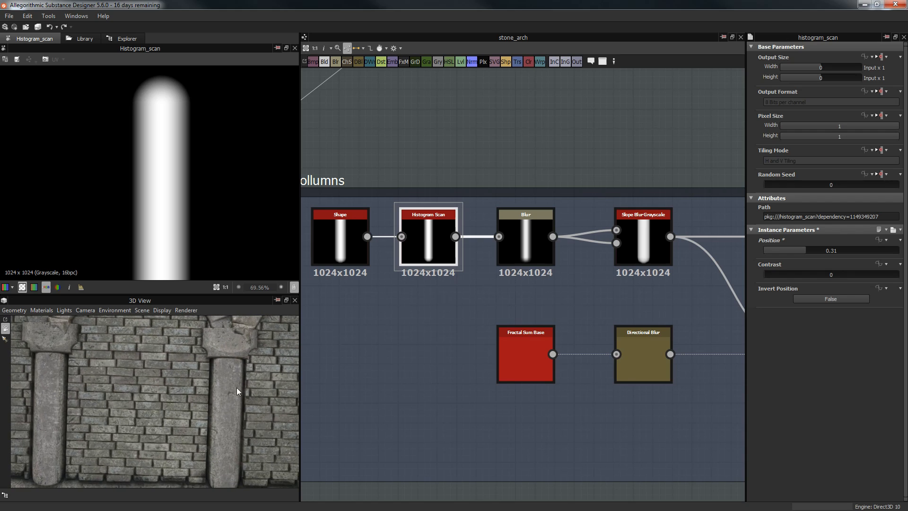
scroll(254, 399, "down", 1)
left_click_drag(254, 398, 238, 361)
middle_click_drag(571, 306, 540, 311)
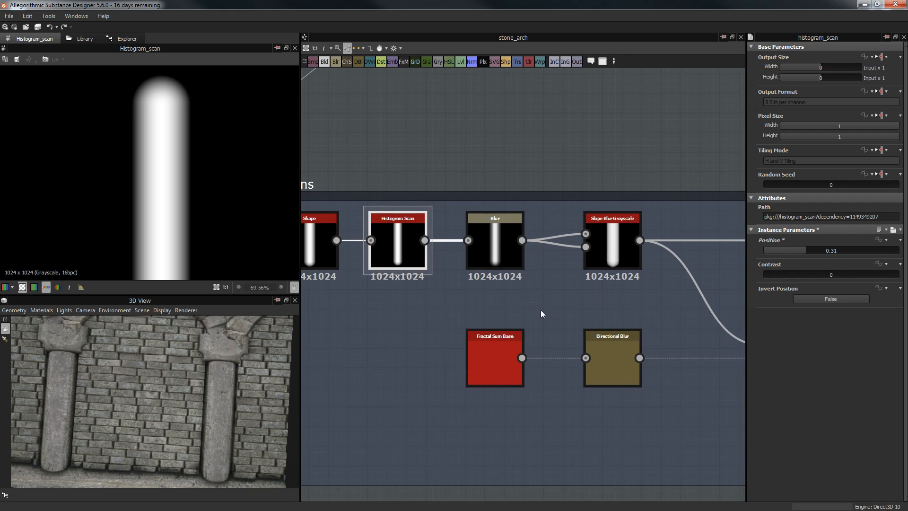
Step: Inspect the Blur, Histogram Scan and Slope Blur Grayscale outputs in the Collumns chain
left_click(495, 246)
scroll(175, 137, "down", 3)
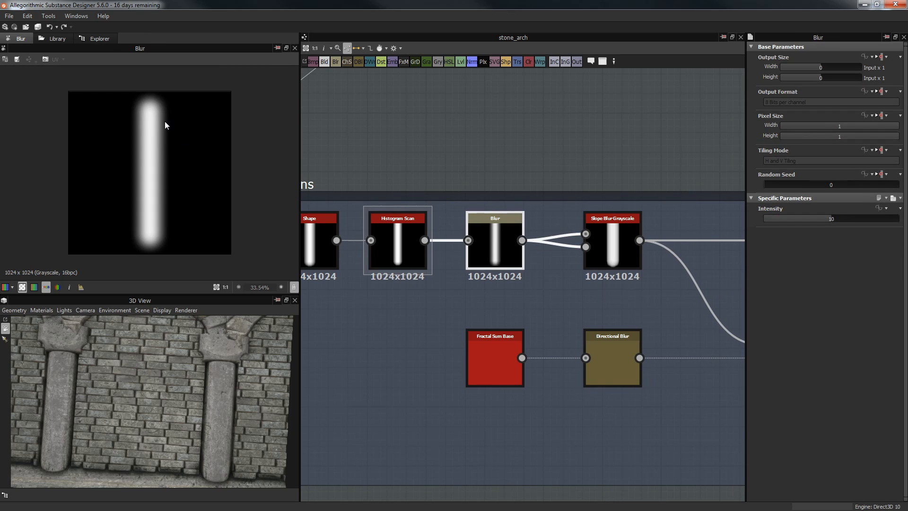
double_click(379, 245)
scroll(135, 169, "up", 5)
scroll(189, 178, "up", 13)
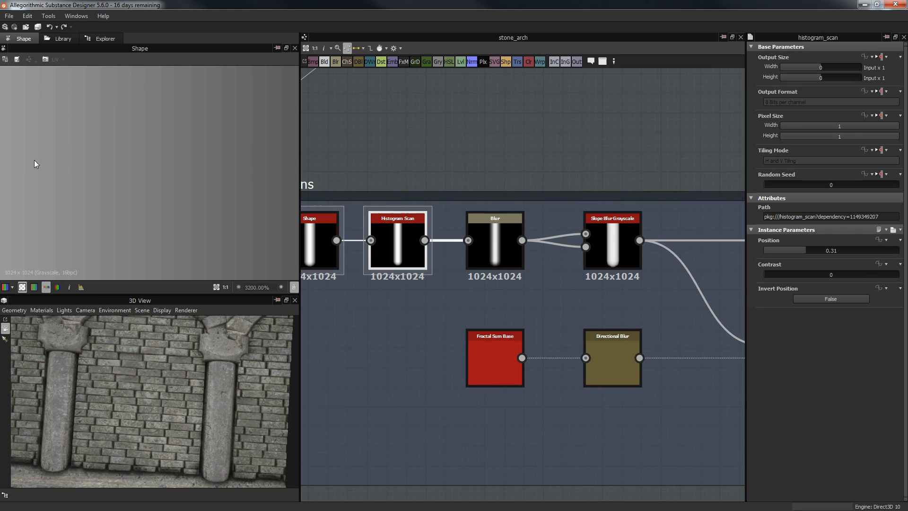
left_click(495, 237)
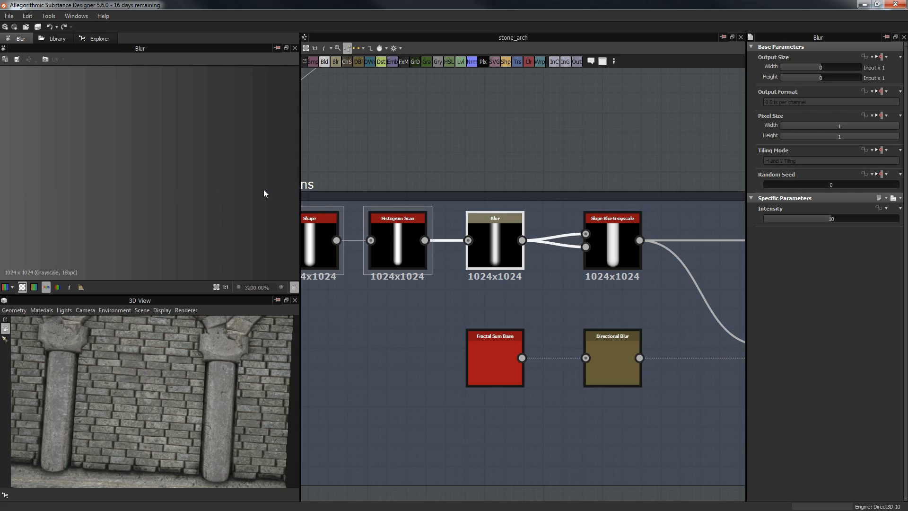
scroll(286, 187, "down", 10)
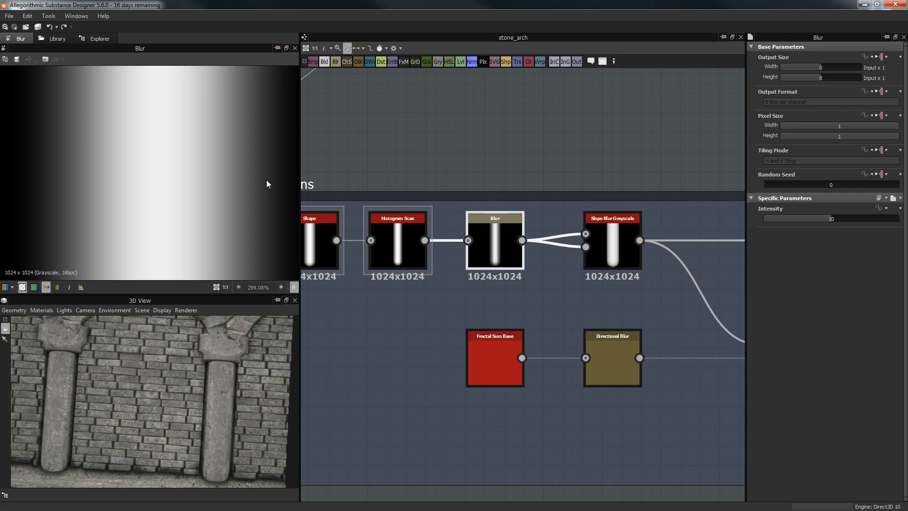
scroll(267, 183, "down", 3)
middle_click_drag(577, 156, 512, 156)
left_click(543, 230)
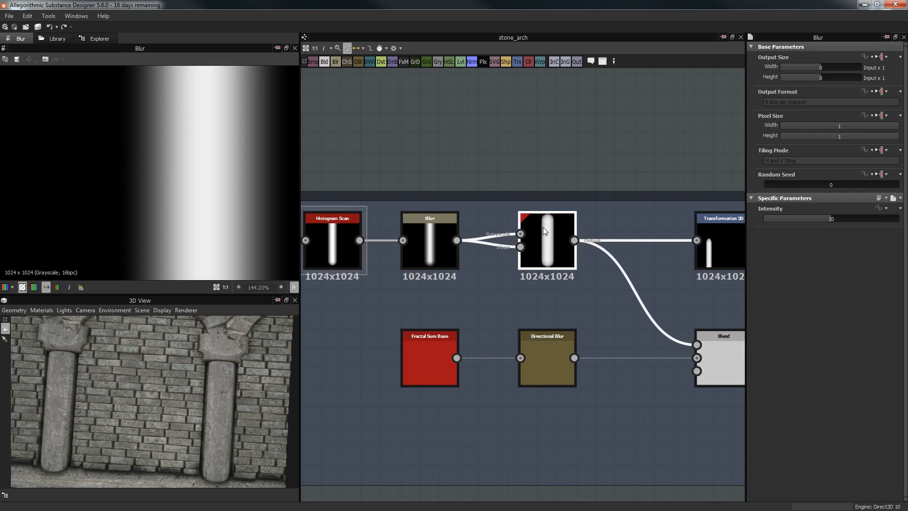
double_click(543, 231)
scroll(152, 166, "up", 8)
scroll(130, 152, "down", 4)
scroll(202, 176, "down", 10)
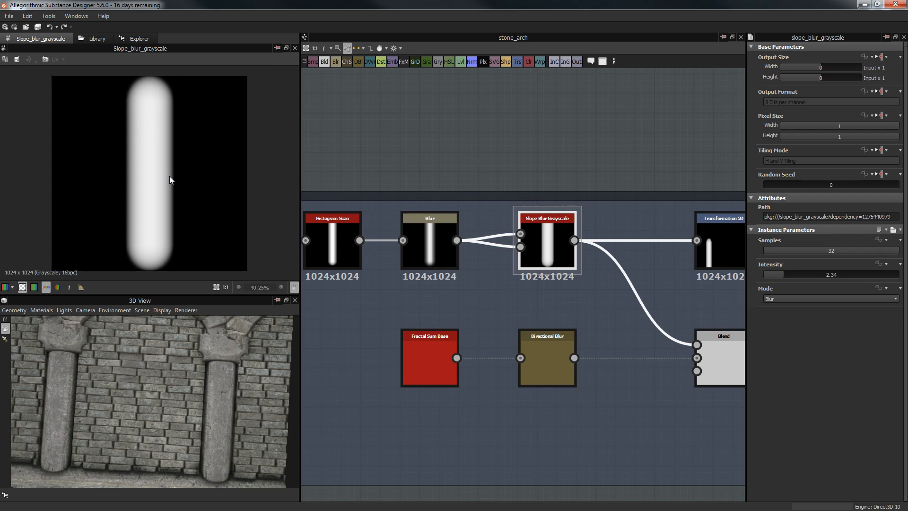
scroll(169, 176, "up", 4)
scroll(170, 168, "down", 5)
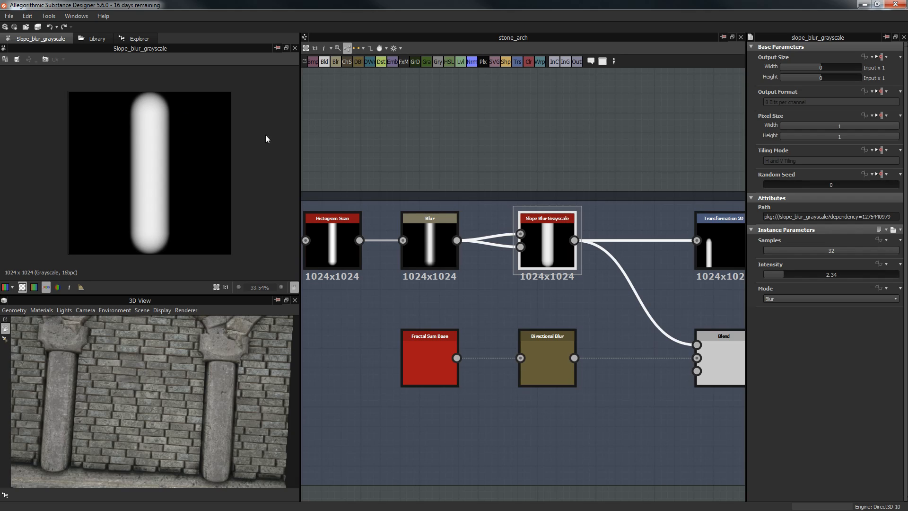
Step: Check the Blend result, then delete the Fractal Sum Base, Directional Blur and Blend nodes
middle_click_drag(604, 180, 571, 172)
scroll(581, 184, "down", 1)
double_click(649, 319)
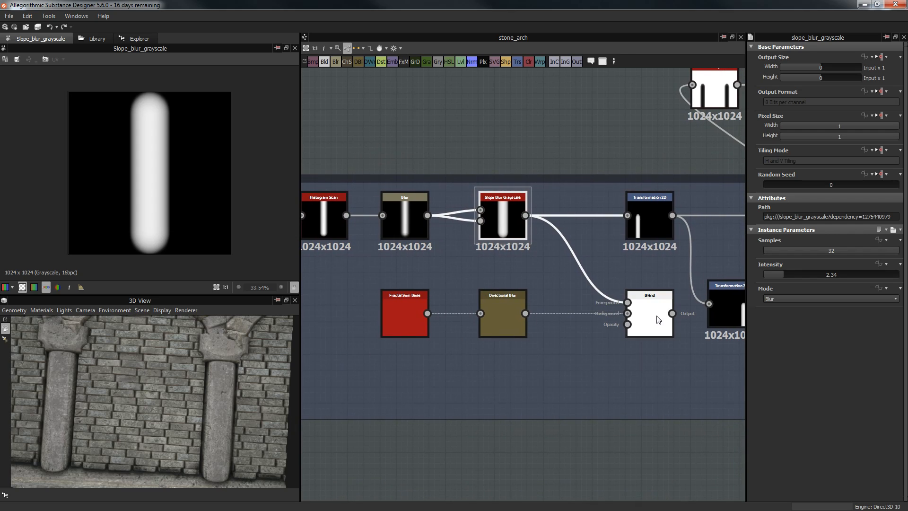
scroll(145, 168, "up", 2)
scroll(146, 168, "up", 4)
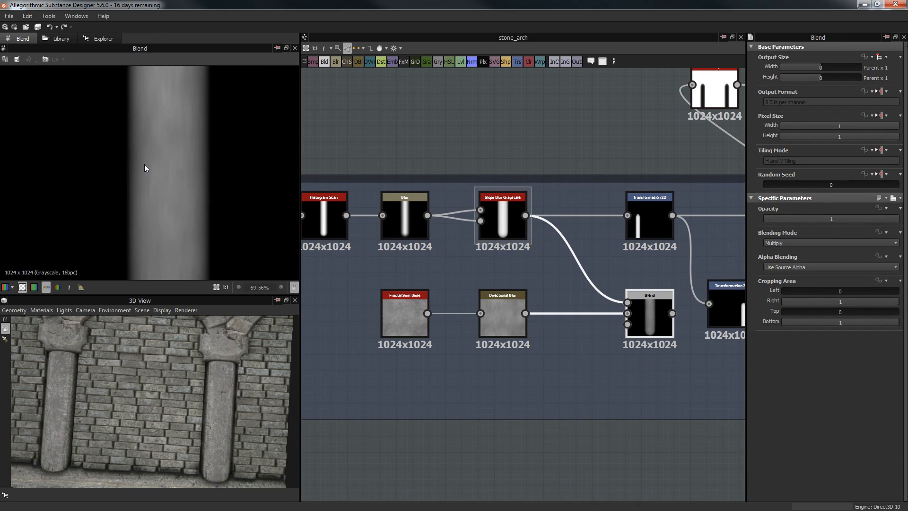
left_click_drag(341, 291, 661, 340)
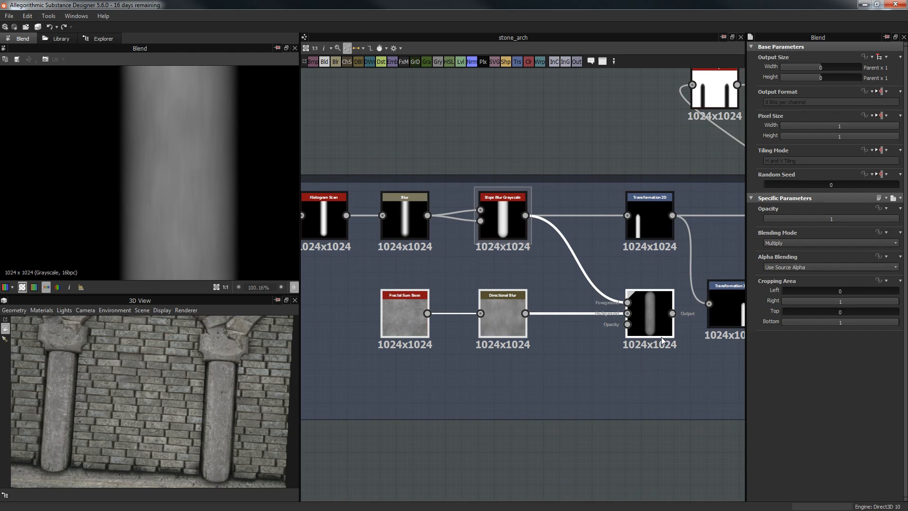
key("Delete")
Step: Shrink the Collumns frame's bottom edge upward around its remaining nodes
scroll(554, 273, "down", 3)
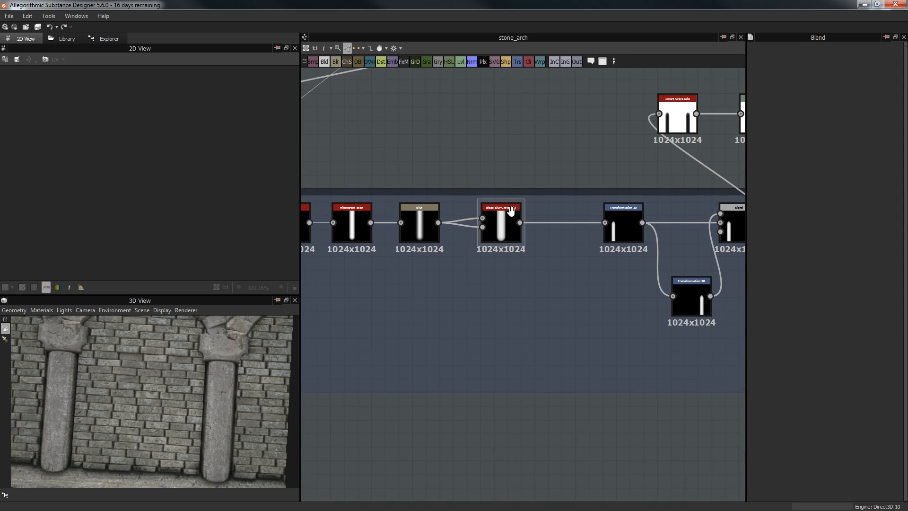
scroll(554, 273, "down", 2)
left_click_drag(662, 334, 664, 304)
Step: Inspect both Transformation 2D nodes, then preview the Max (Lighten) Blend showing two side-by-side pillars
scroll(694, 283, "up", 4)
left_click(454, 214)
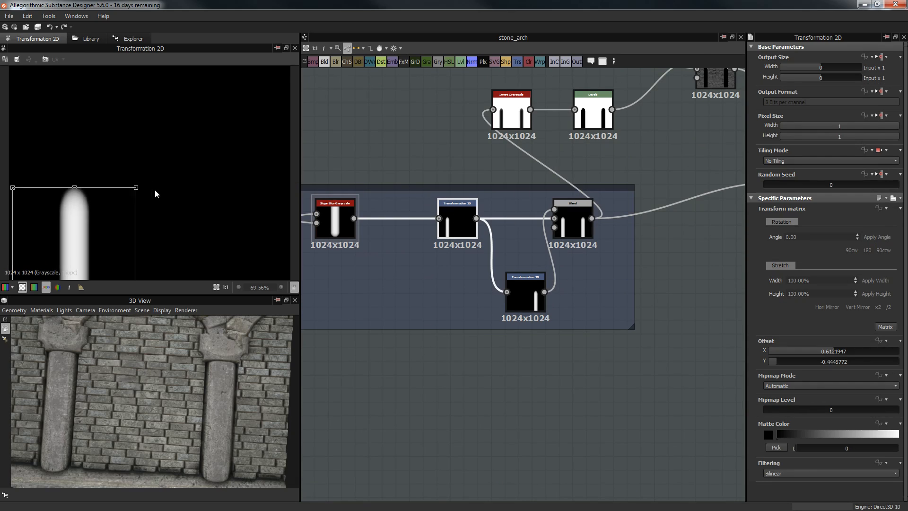
scroll(155, 189, "down", 4)
left_click_drag(137, 340, 94, 353)
left_click_drag(87, 407, 156, 401)
left_click(523, 282)
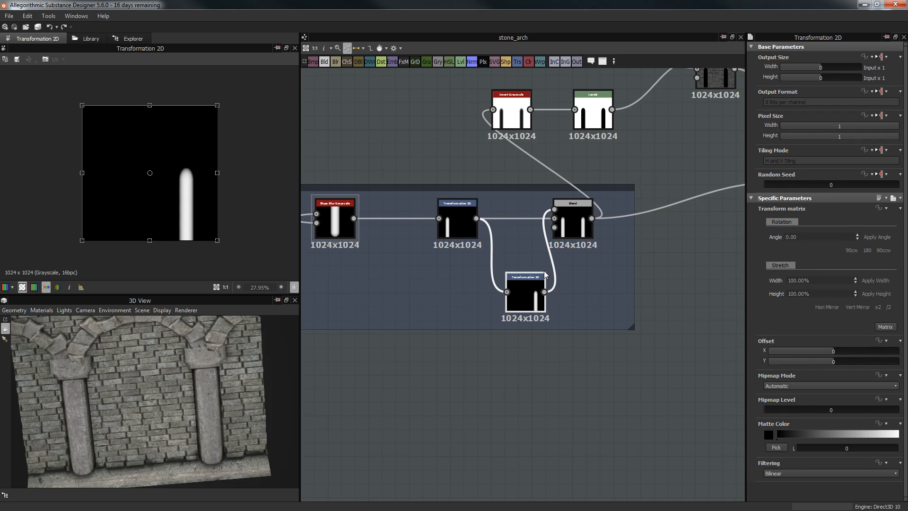
left_click(571, 218)
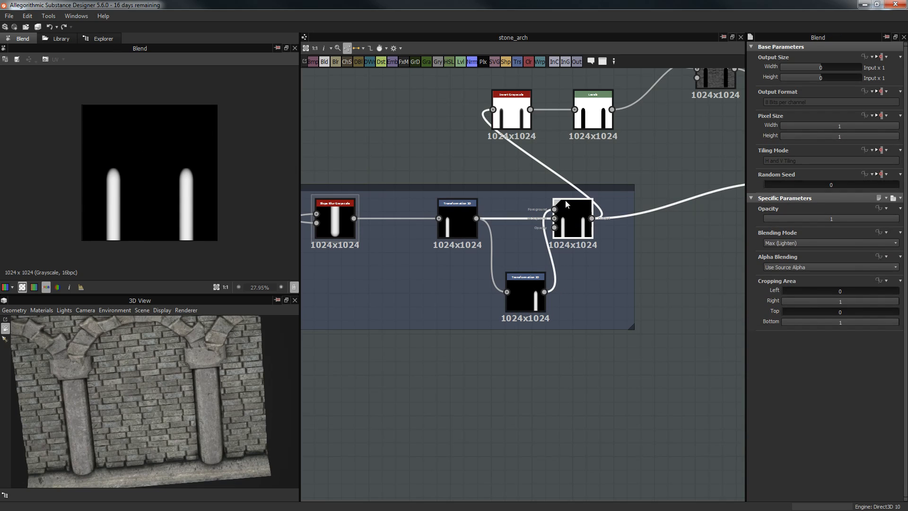
middle_click_drag(638, 186, 562, 244)
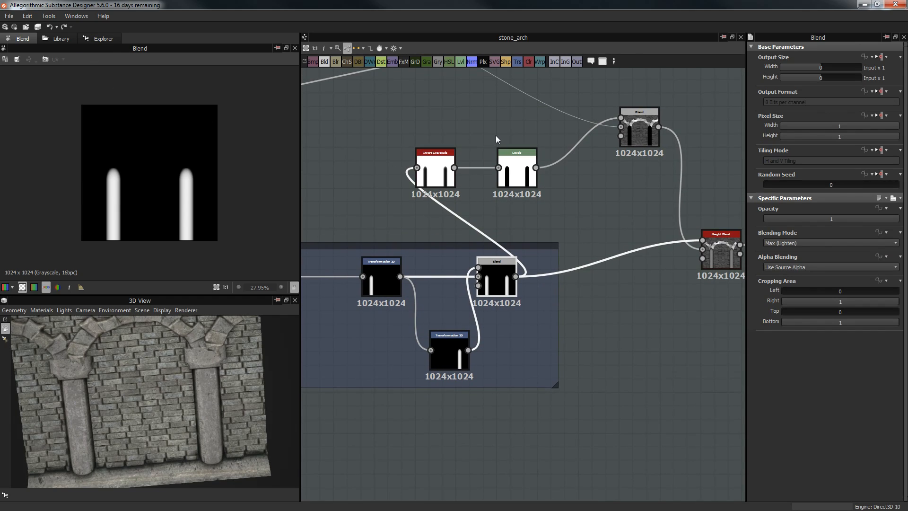
Step: After Invert Grayscale, set the Levels black input fully left and pull the white input inward
left_click(447, 156)
scroll(213, 179, "up", 3)
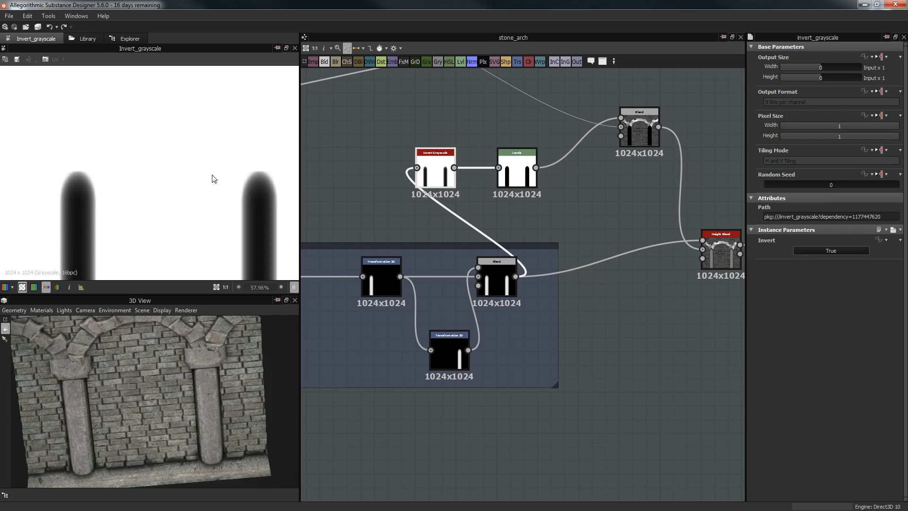
scroll(116, 169, "down", 2)
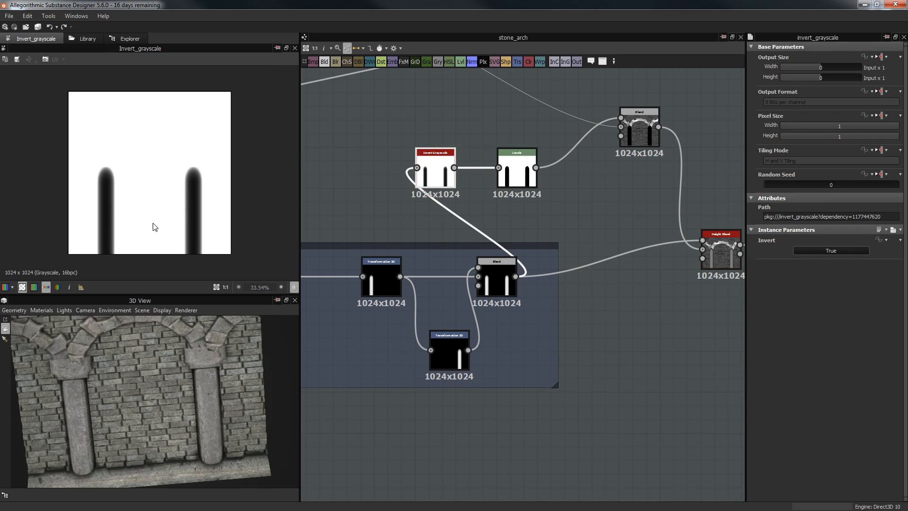
left_click(525, 160)
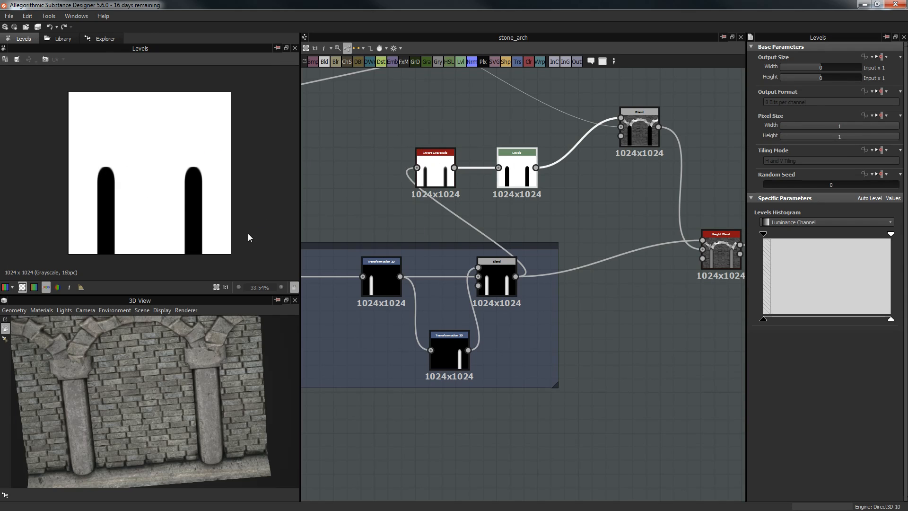
scroll(191, 196, "up", 4)
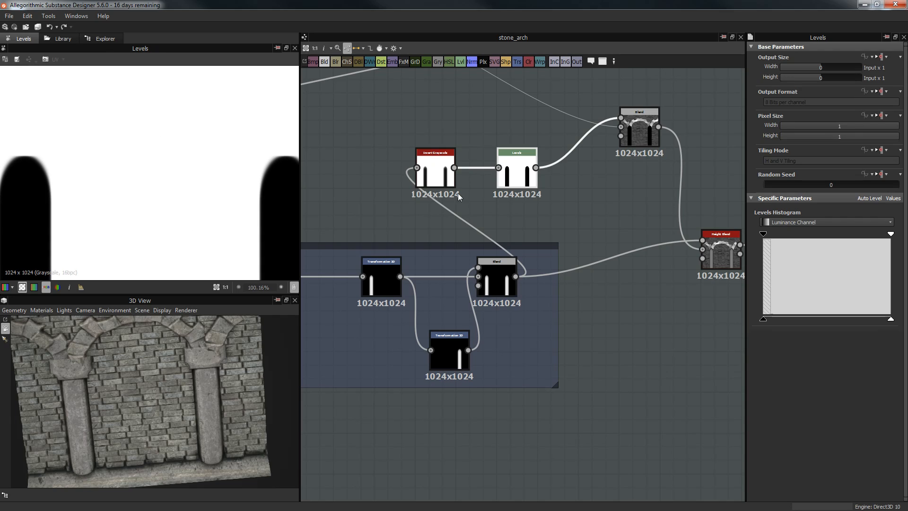
left_click_drag(807, 236, 851, 237)
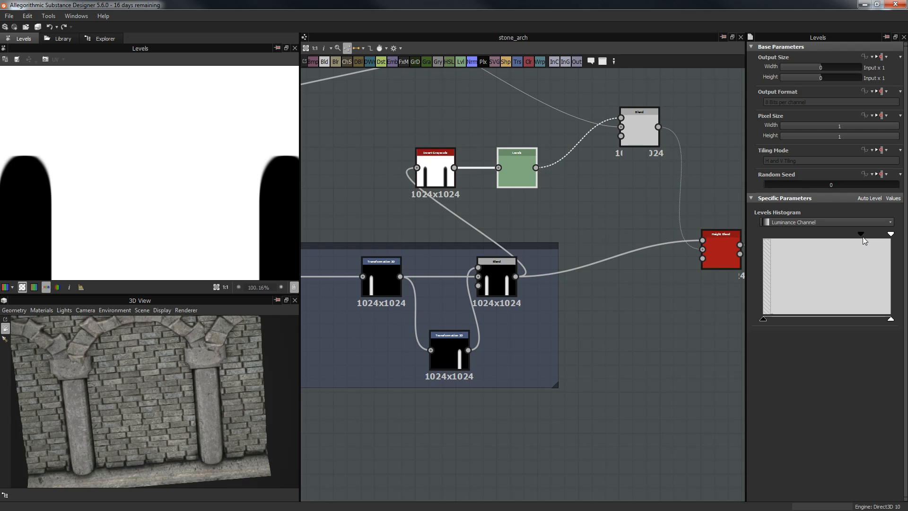
left_click_drag(749, 237, 736, 239)
left_click_drag(890, 233, 843, 239)
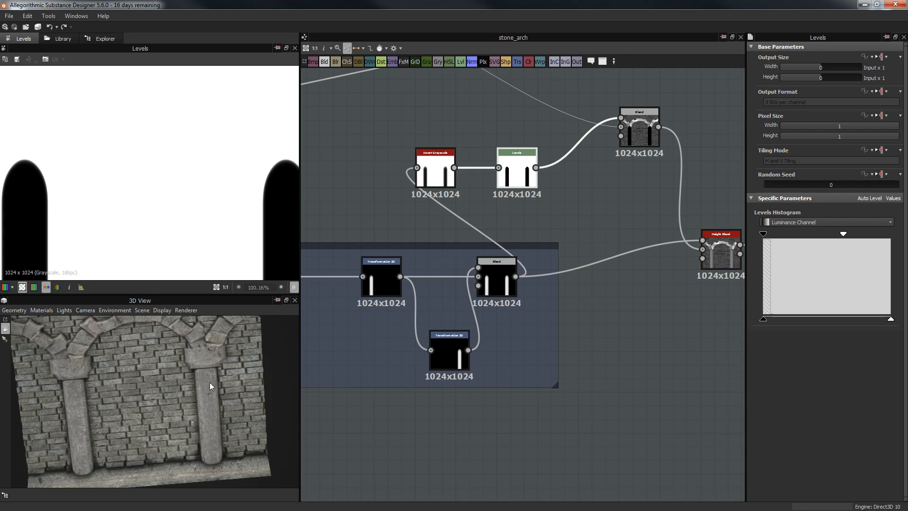
Step: Orbit the 3D preview to check the brick wall and column surface
left_click_drag(104, 447, 132, 358)
left_click_drag(260, 432, 211, 409)
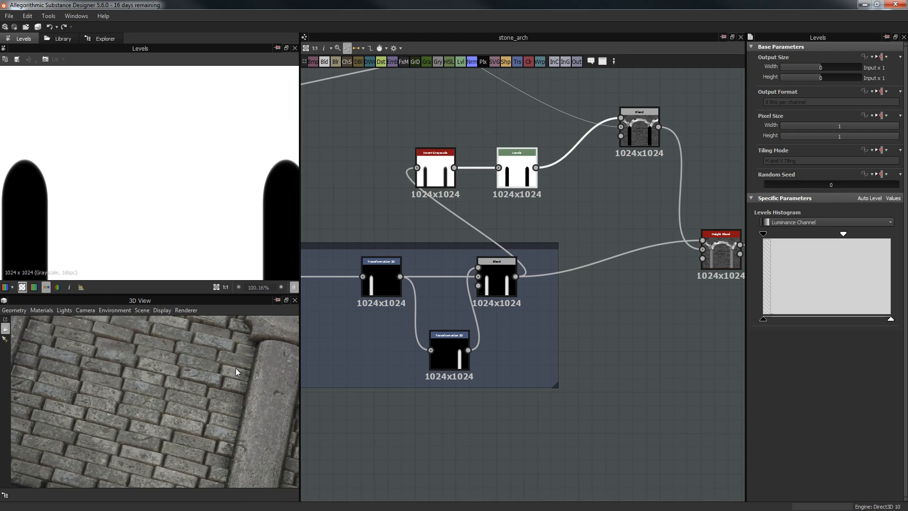
left_click_drag(236, 372, 233, 397)
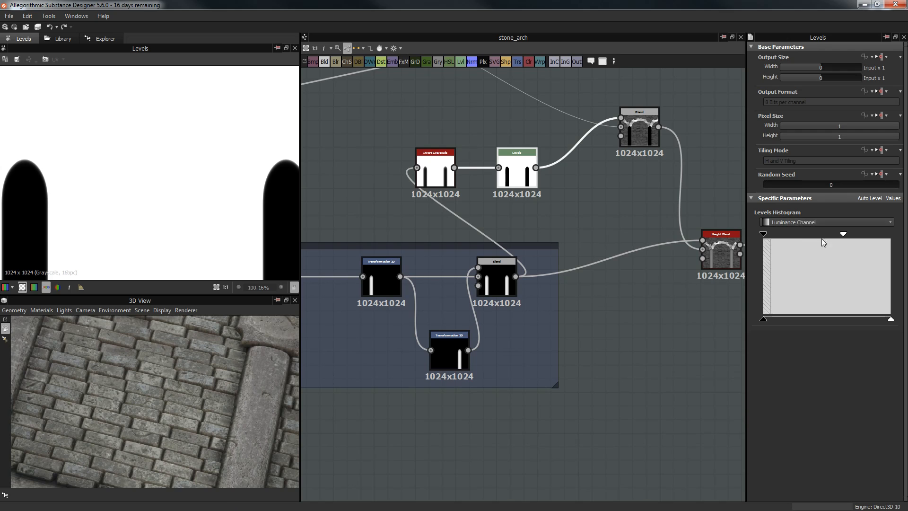
left_click_drag(189, 350, 224, 384)
middle_click_drag(568, 337, 481, 350)
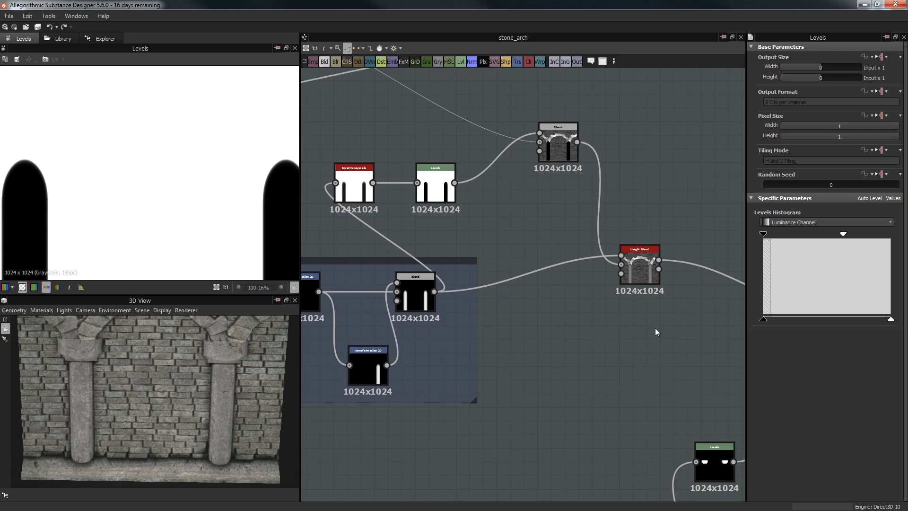
Step: Preview the output of the Blend node feeding the Height Blend
scroll(639, 326, "down", 2)
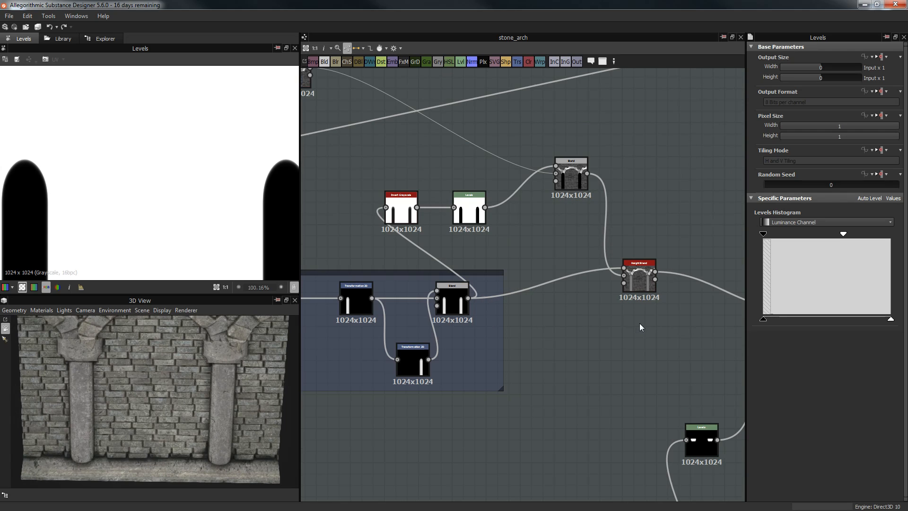
double_click(572, 176)
scroll(116, 225, "down", 4)
scroll(117, 231, "up", 1)
middle_click_drag(560, 185, 603, 181)
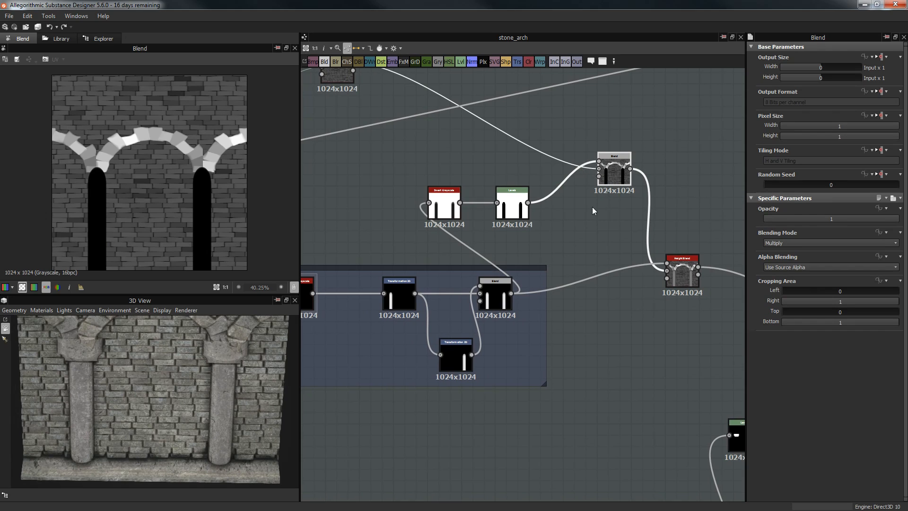
middle_click_drag(551, 235, 553, 259)
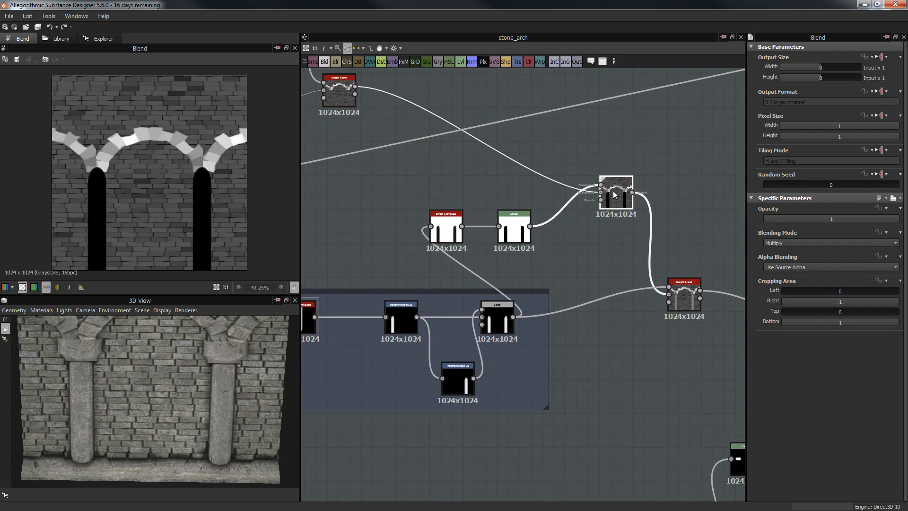
middle_click_drag(443, 174, 453, 240)
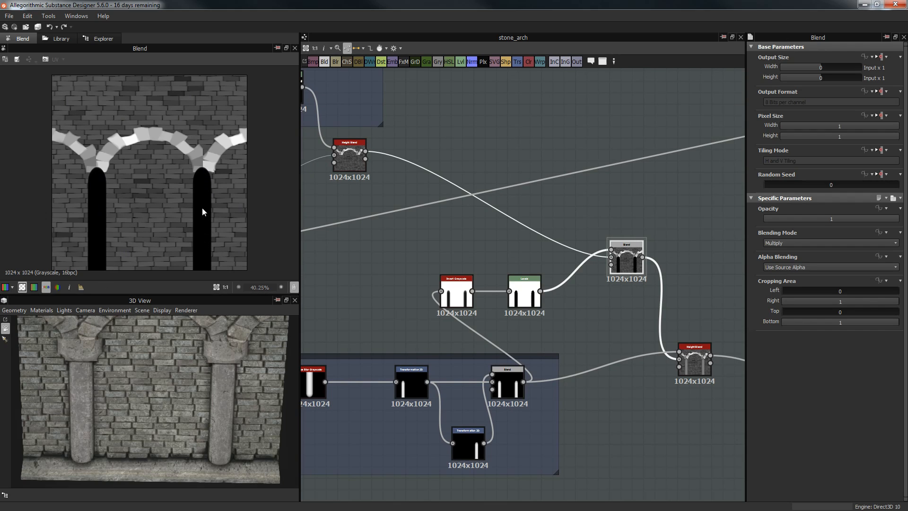
Step: Preview the Height Blend result and its parameters, with Height Offset at 0.27
middle_click_drag(503, 244, 435, 215)
double_click(622, 325)
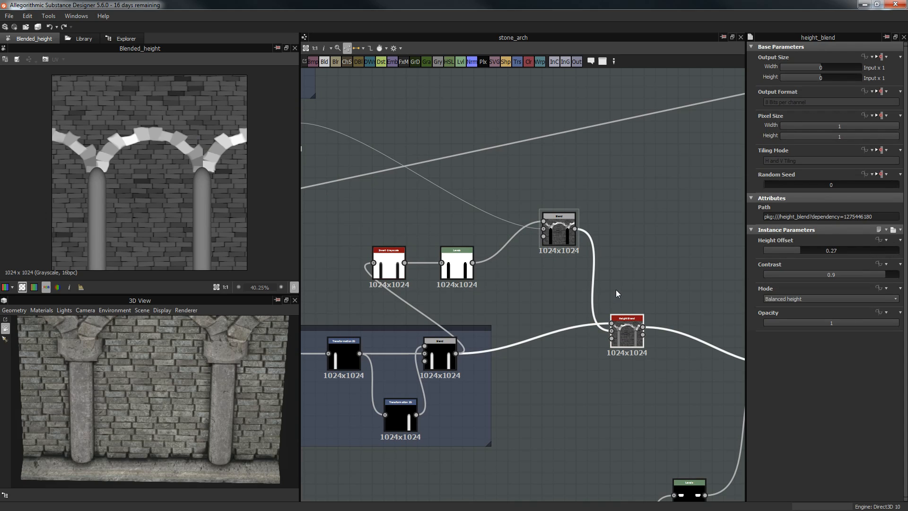
scroll(626, 331, "up", 3)
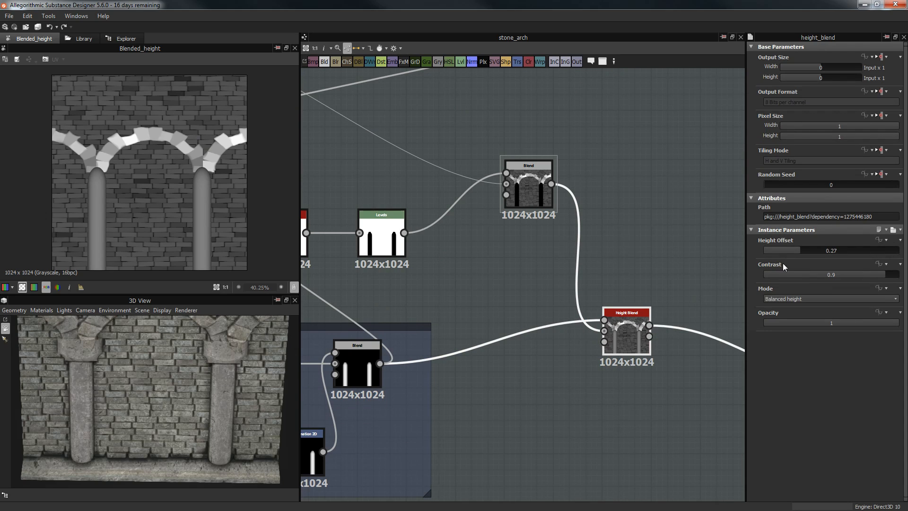
scroll(189, 188, "up", 4)
scroll(203, 189, "down", 4)
scroll(200, 203, "down", 1)
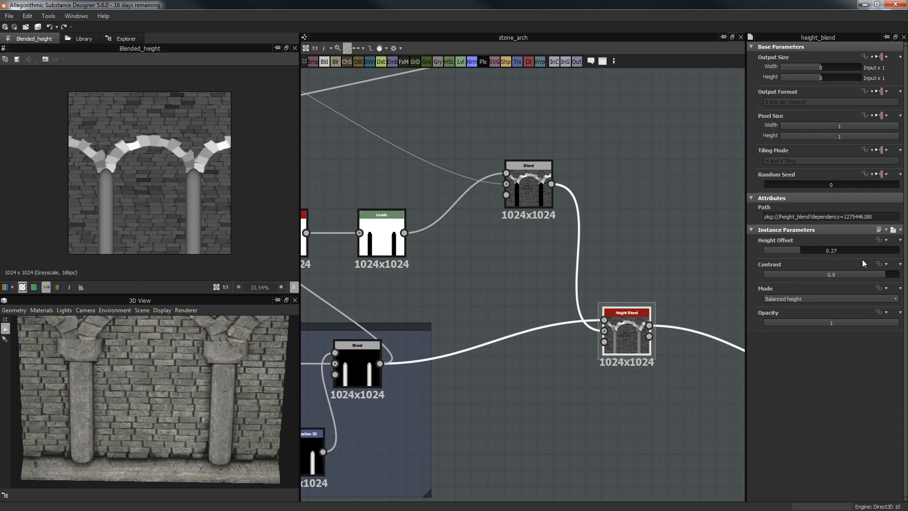
Step: Orbit the 3D preview over the columns and arches, ending straight onto the arch wall
left_click_drag(211, 456, 163, 369)
left_click_drag(120, 396, 272, 396)
scroll(576, 322, "down", 6)
middle_click_drag(606, 327, 576, 203)
scroll(659, 215, "down", 1)
middle_click_drag(490, 322, 559, 248)
scroll(558, 247, "up", 3)
left_click_drag(184, 376, 206, 368)
scroll(89, 345, "up", 2)
Step: Preview the Collumn End disc, then set its Transformation 2D offset near 0.5 so halves sit at edges
scroll(207, 357, "down", 2)
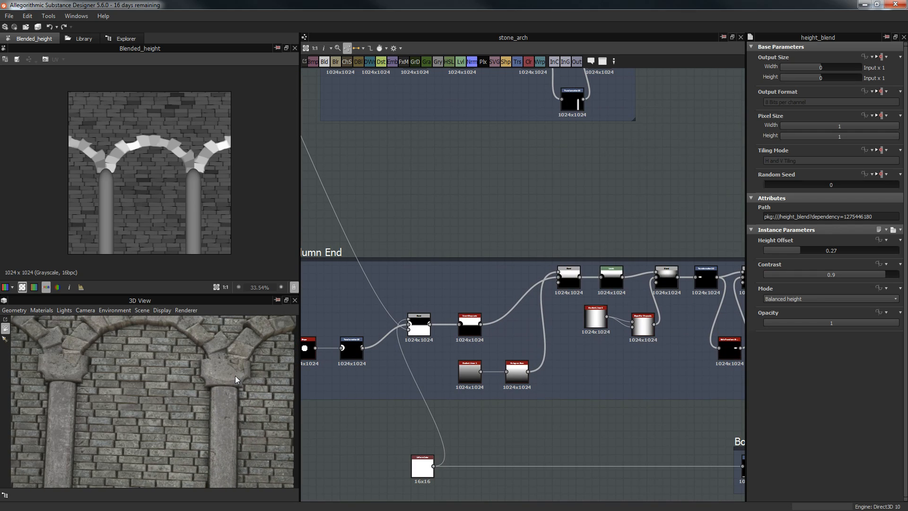
middle_click_drag(496, 188, 572, 167)
scroll(473, 263, "up", 3)
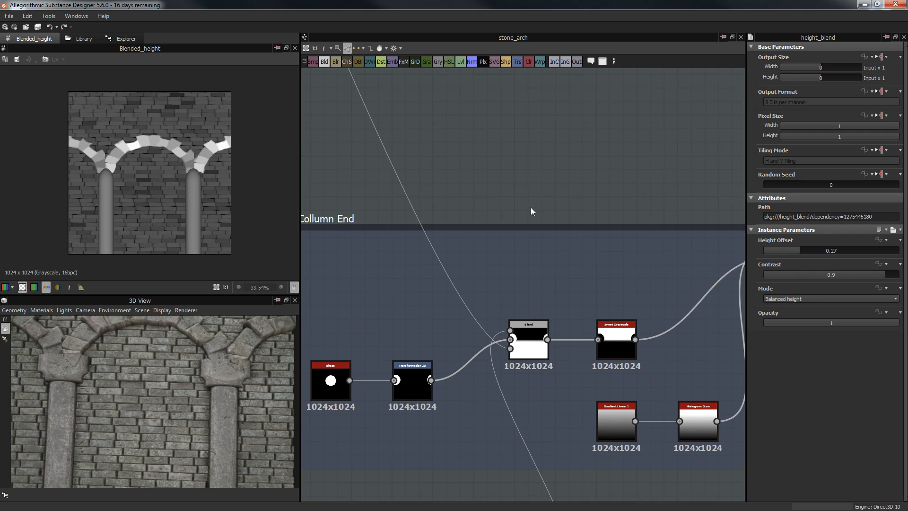
middle_click_drag(469, 257, 537, 228)
scroll(537, 227, "down", 2)
double_click(451, 304)
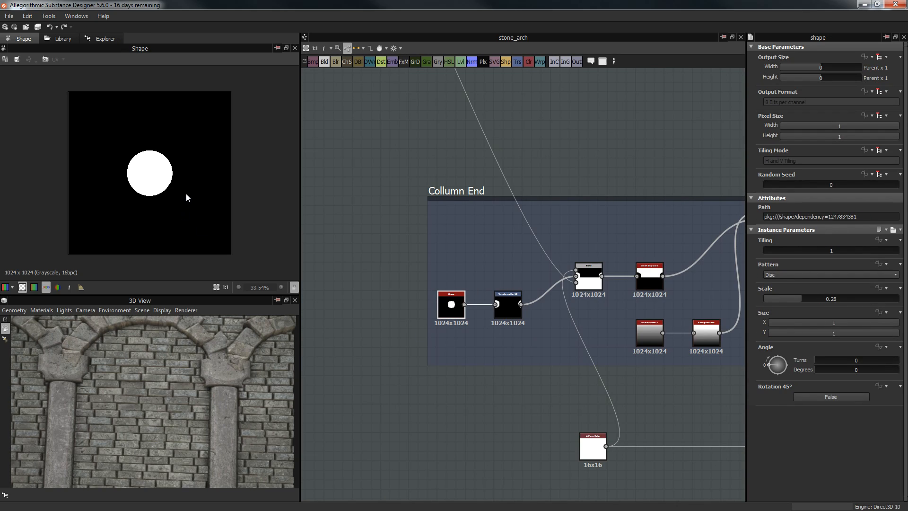
scroll(452, 308, "up", 4)
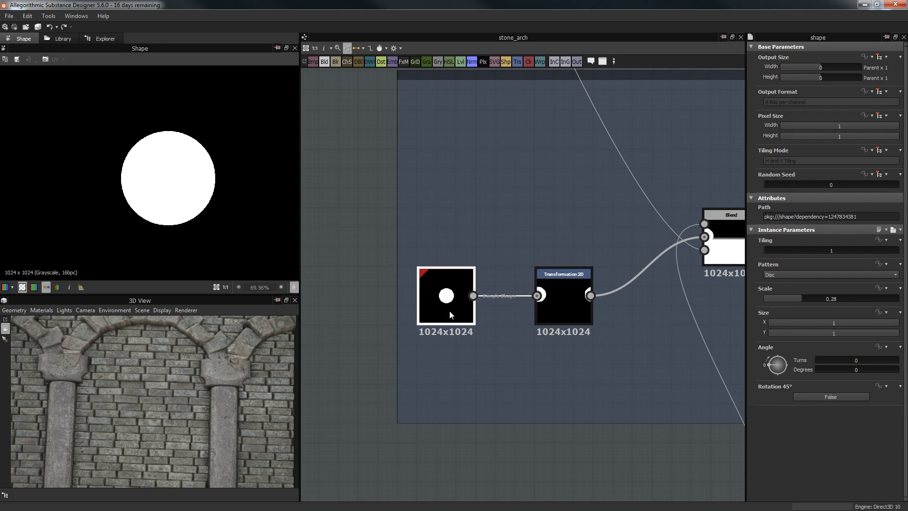
middle_click_drag(551, 369, 501, 386)
double_click(500, 324)
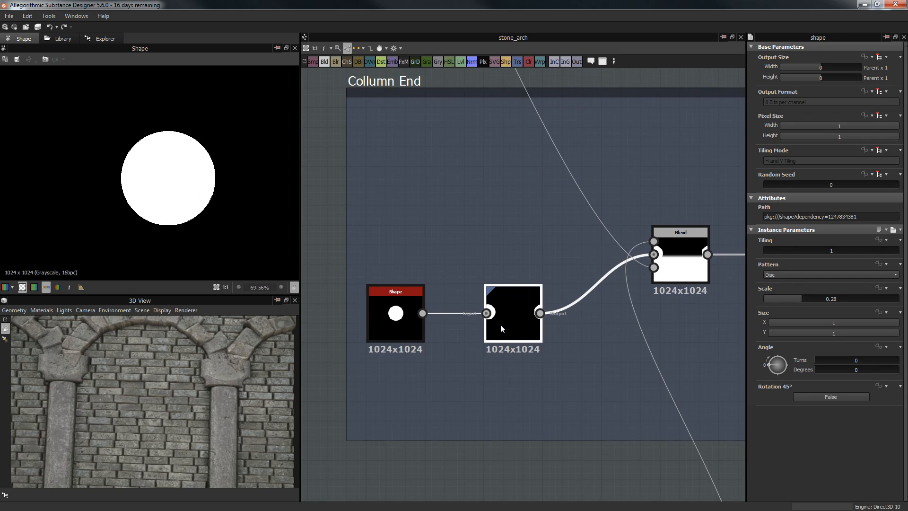
scroll(113, 136, "down", 4)
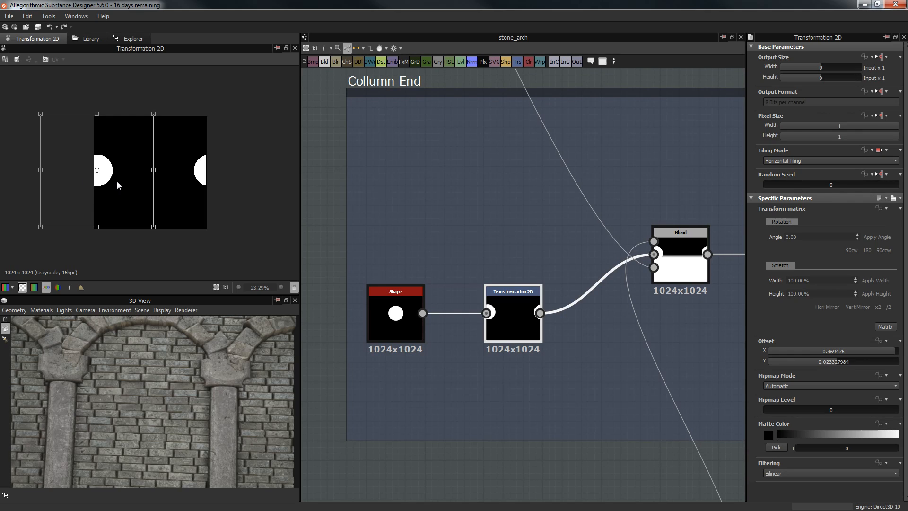
left_click_drag(109, 180, 105, 179)
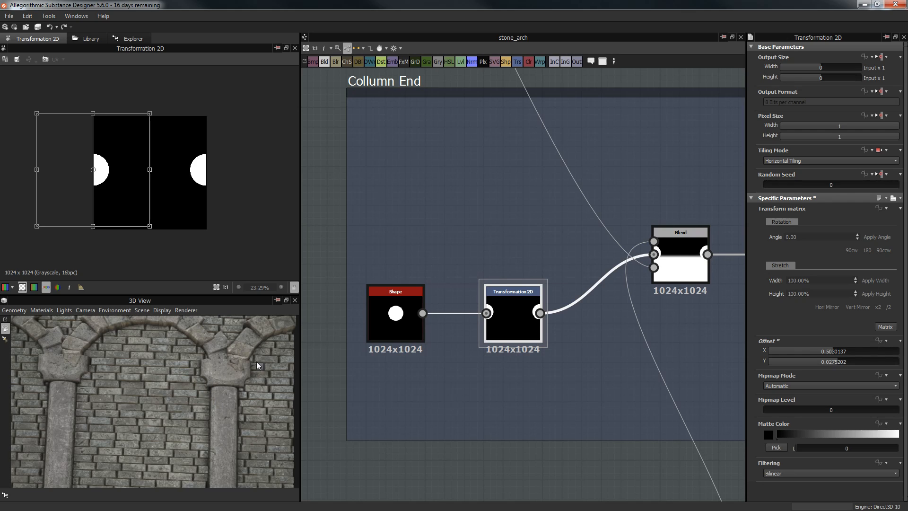
Step: Preview the combined Blend capital mask and the Invert Grayscale output
middle_click_drag(466, 261, 369, 271)
left_click(581, 274)
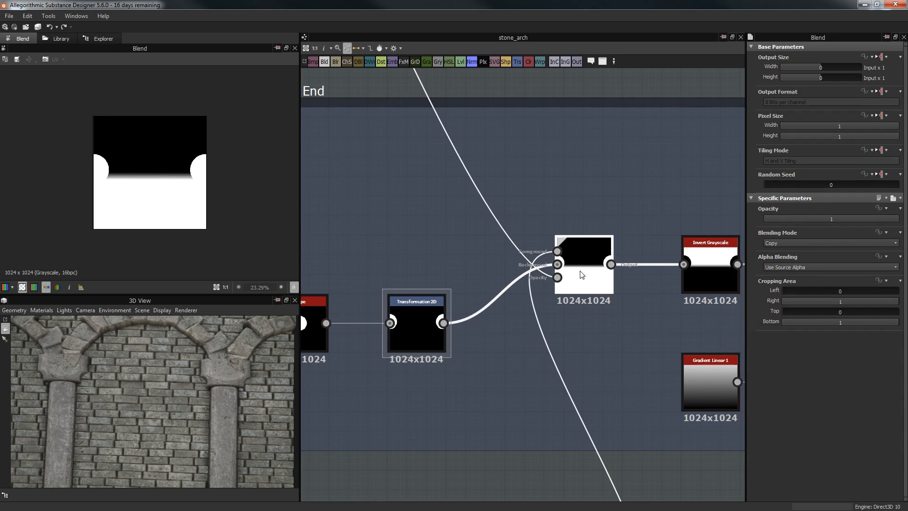
scroll(473, 192, "down", 5)
middle_click_drag(467, 111, 693, 483)
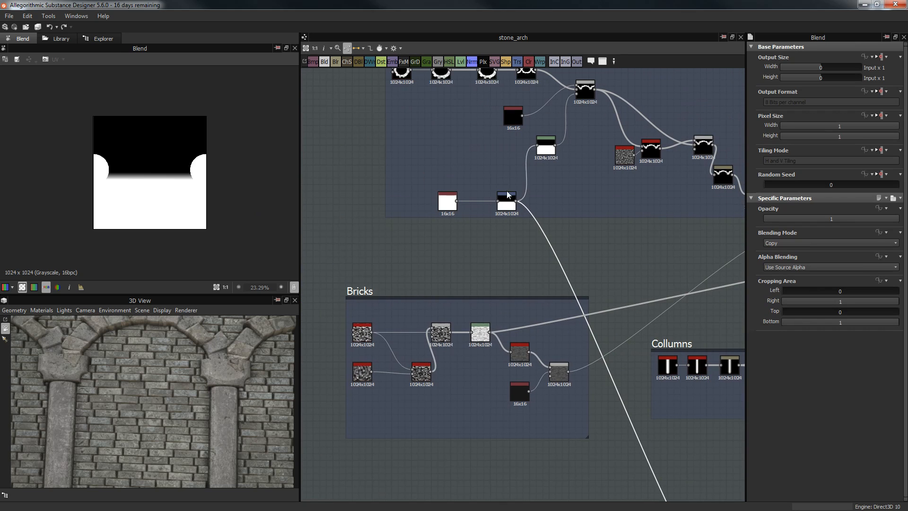
middle_click_drag(645, 419, 392, 139)
scroll(497, 310, "up", 5)
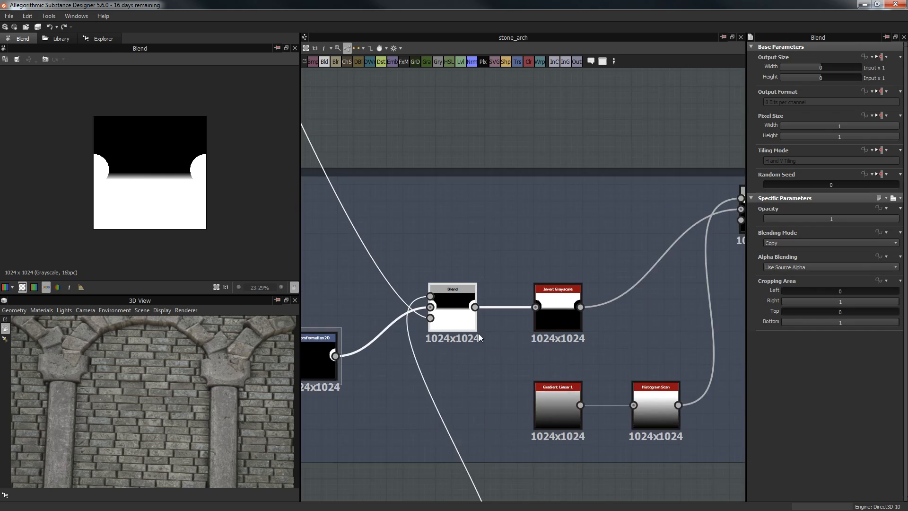
scroll(479, 333, "up", 1)
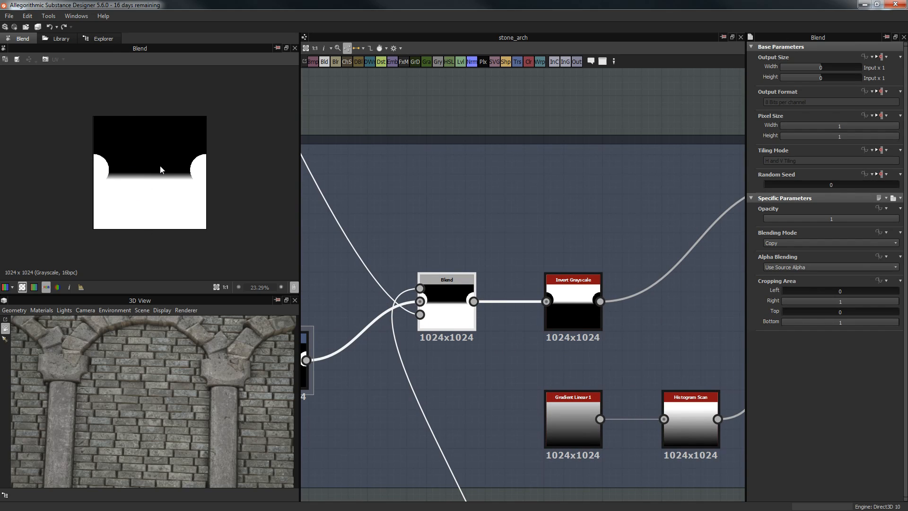
middle_click_drag(561, 240, 445, 185)
double_click(461, 254)
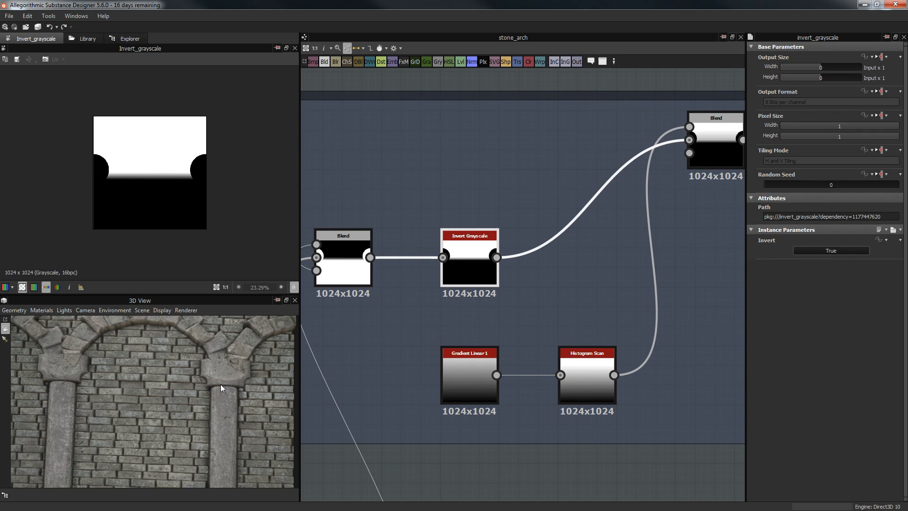
left_click_drag(221, 407, 217, 351)
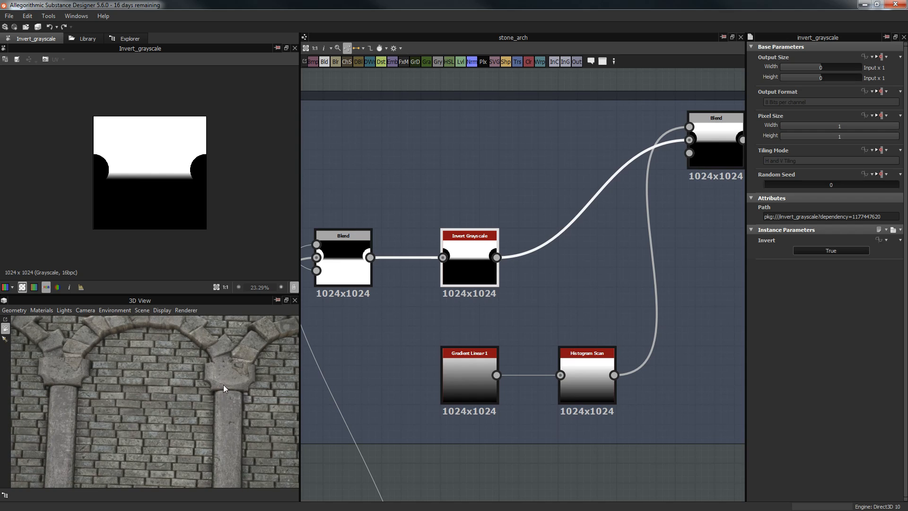
Step: Preview Gradient Linear 1 and its Histogram Scan at Position 0.66
middle_click_drag(526, 192, 428, 197)
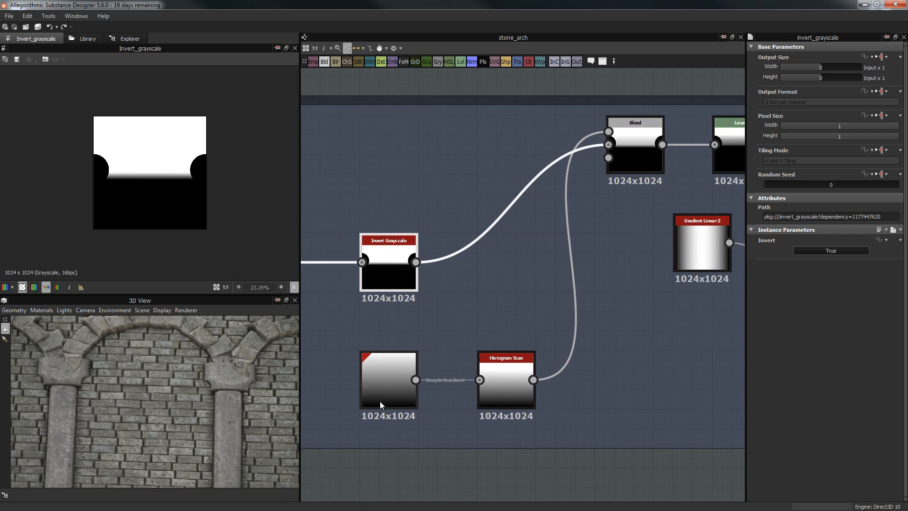
double_click(383, 383)
double_click(635, 156)
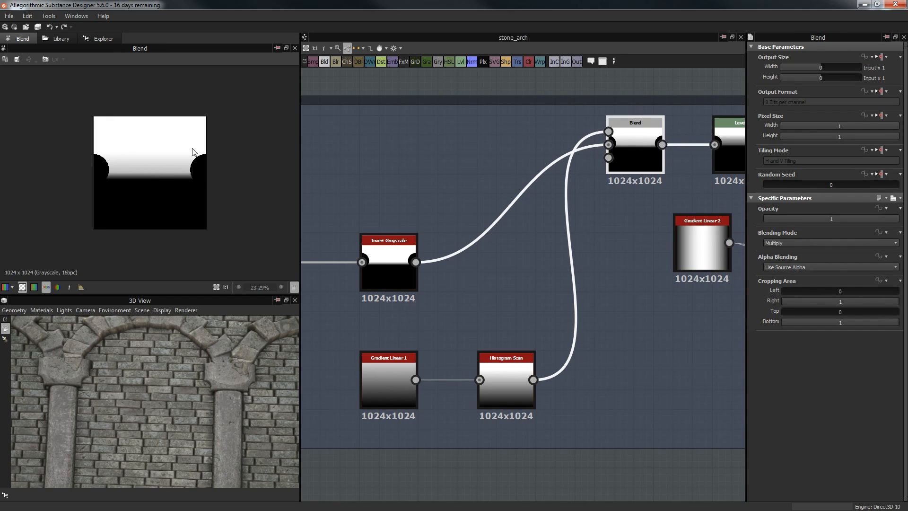
double_click(394, 394)
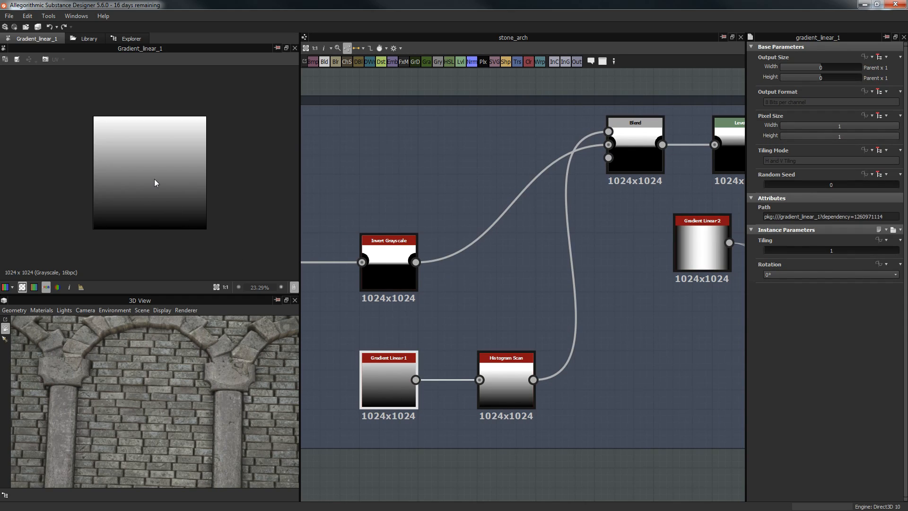
double_click(489, 376)
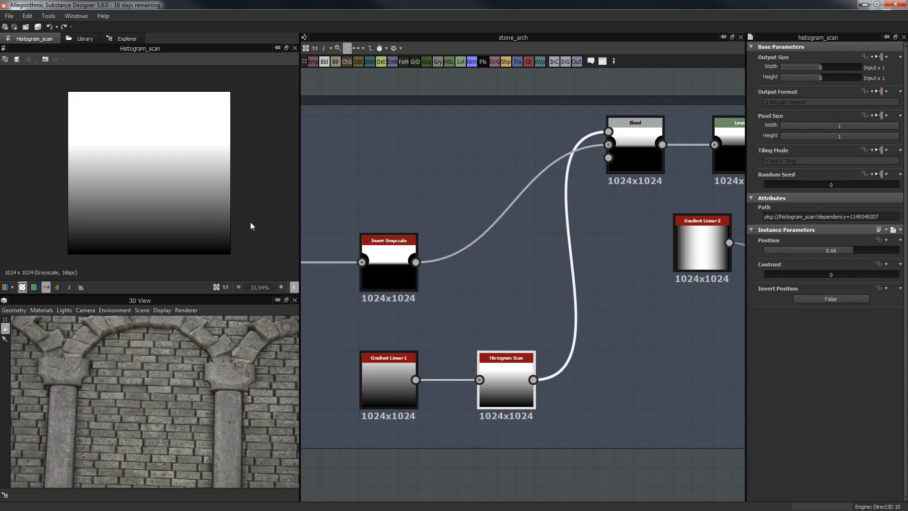
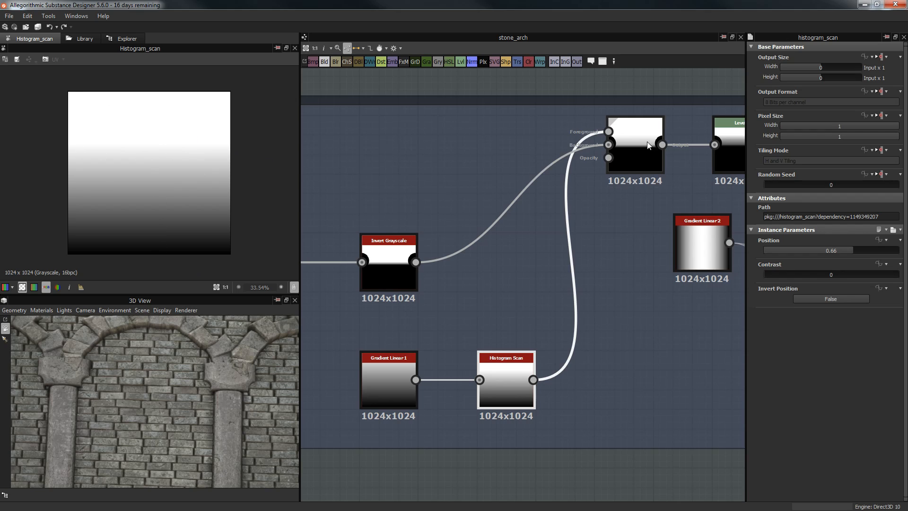
Step: Inspect the top Blend, Levels and right Blend outputs while framing the column capital in 3D
double_click(632, 148)
scroll(102, 189, "up", 3)
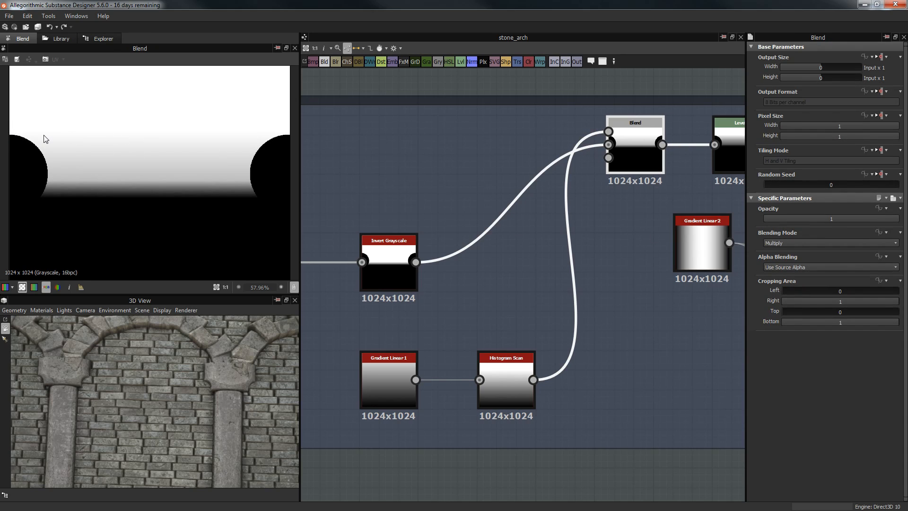
scroll(66, 184, "up", 4)
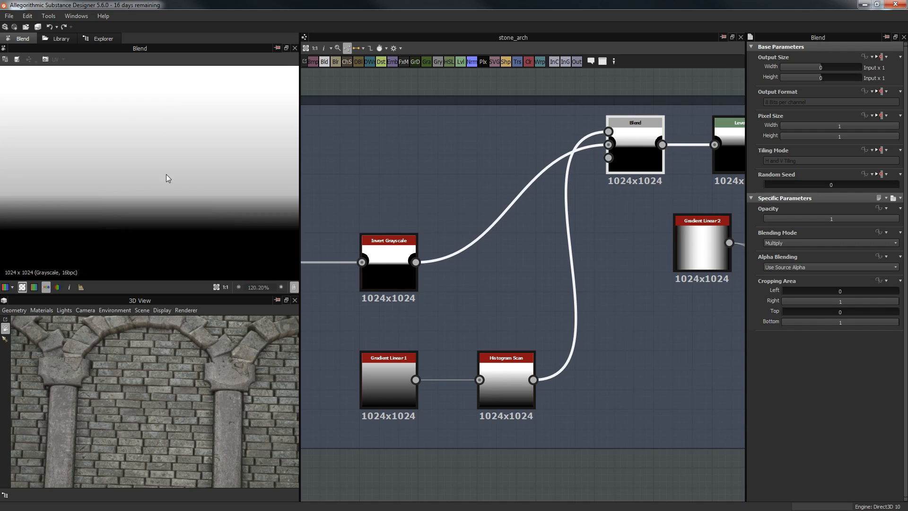
scroll(192, 124, "down", 4)
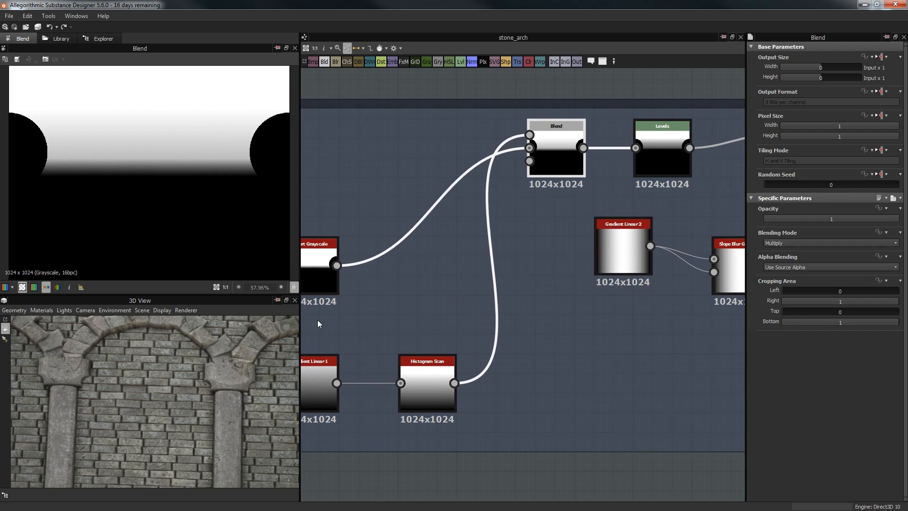
scroll(213, 371, "up", 2)
middle_click_drag(213, 371, 183, 361)
scroll(182, 361, "up", 3)
middle_click_drag(112, 387, 153, 382)
scroll(159, 374, "up", 3)
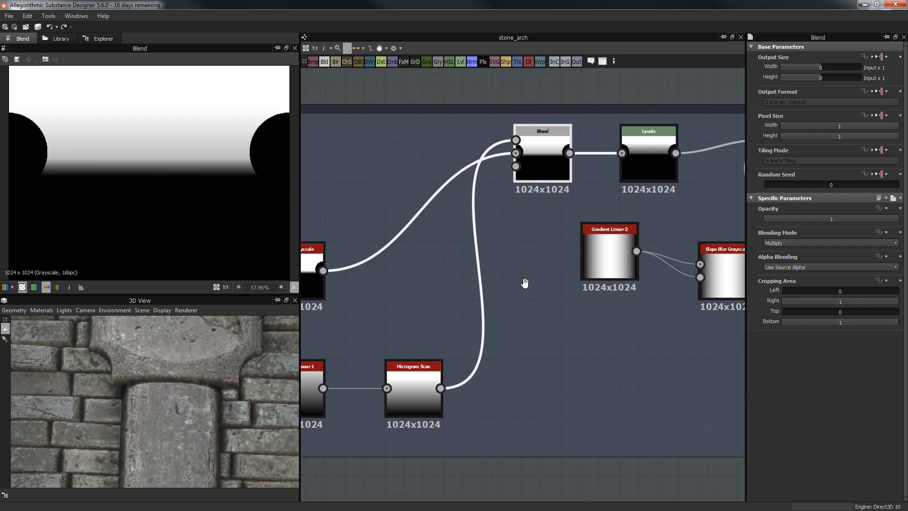
left_click(596, 170)
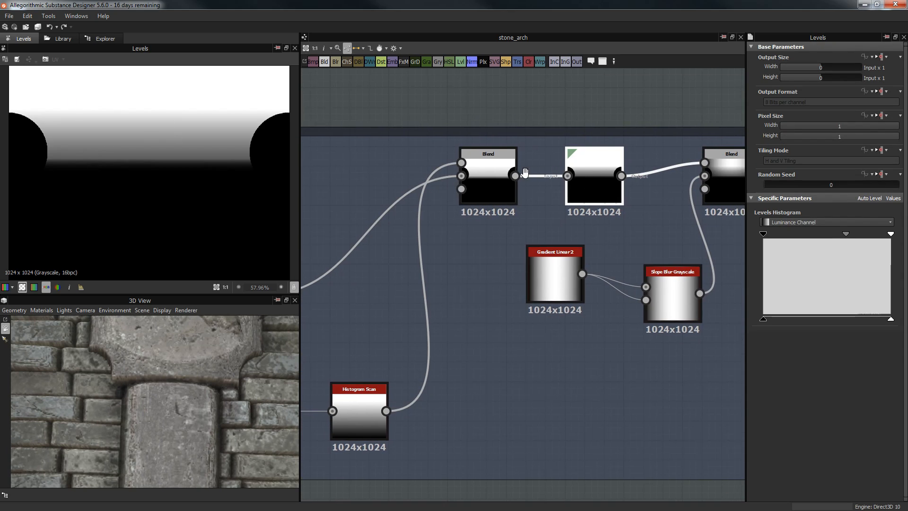
middle_click_drag(634, 183, 539, 191)
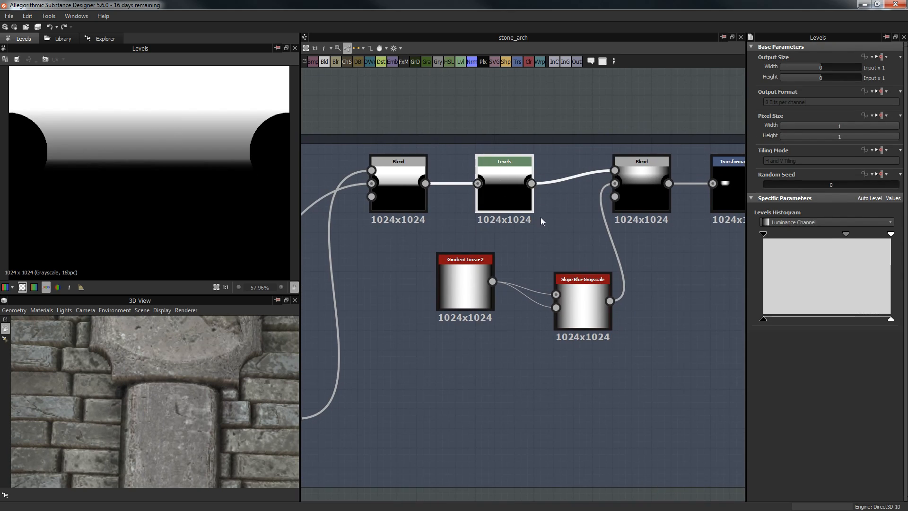
left_click(651, 171)
scroll(112, 111, "down", 3)
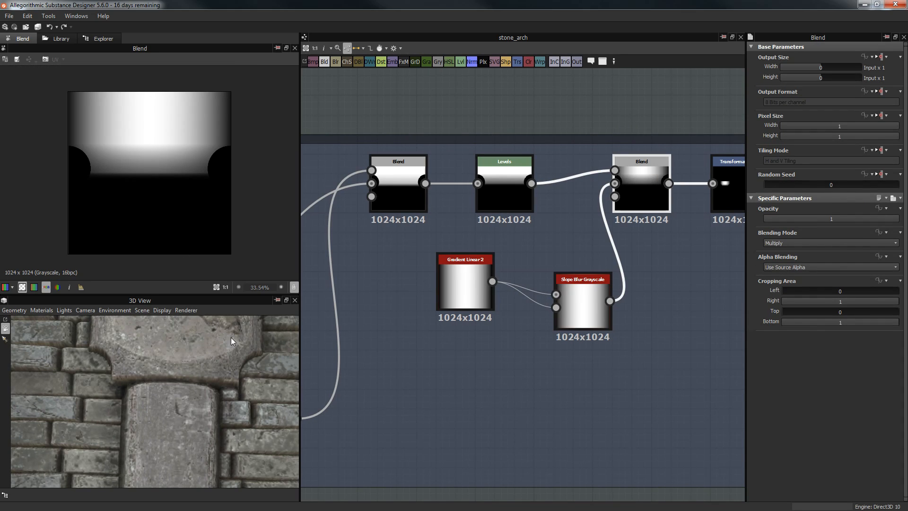
Step: Move Gradient Linear 2 down-left and preview the Slope Blur Grayscale output
left_click(478, 300)
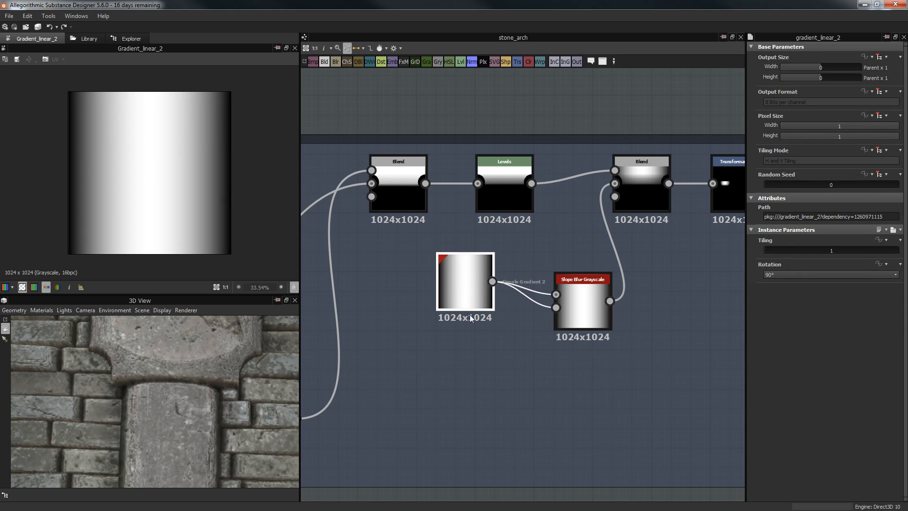
left_click_drag(470, 294, 451, 314)
left_click(605, 301)
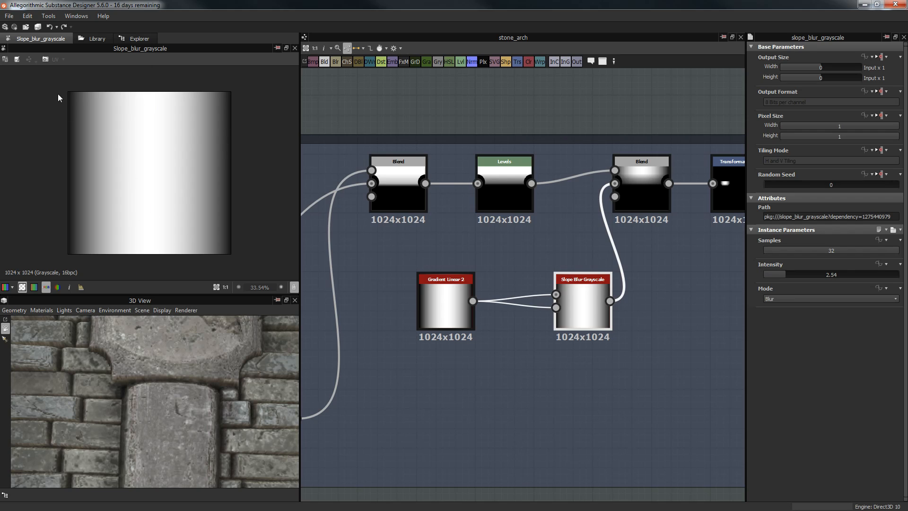
middle_click_drag(471, 182, 436, 188)
Step: Inspect the Blend and Transformation 2D outputs that shape the capital
middle_click_drag(637, 179, 549, 209)
double_click(548, 208)
double_click(527, 209)
middle_click_drag(545, 165, 465, 166)
double_click(547, 215)
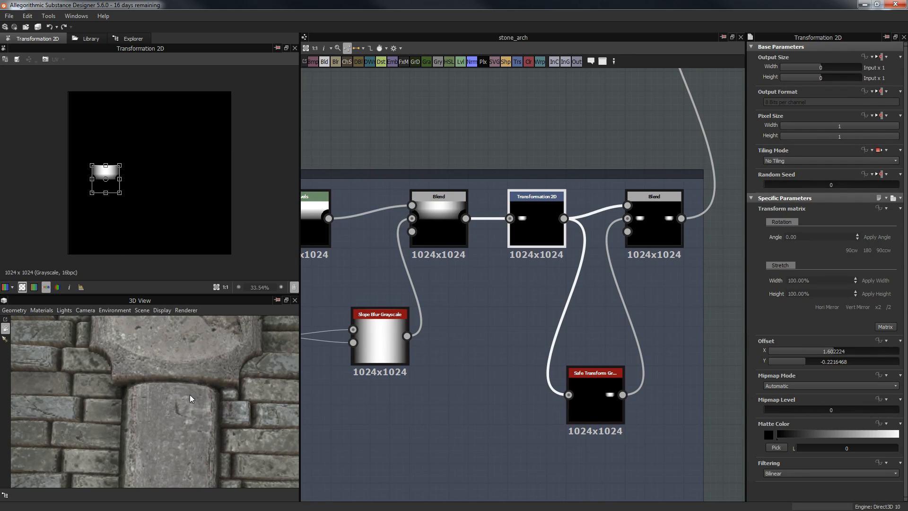
scroll(189, 394, "down", 3)
scroll(112, 348, "down", 3)
middle_click_drag(112, 349, 160, 375)
middle_click_drag(467, 304, 354, 303)
scroll(482, 270, "up", 1)
Step: Check the Safe Transform Grayscale settings, keeping Symmetry set to X
left_click(491, 414)
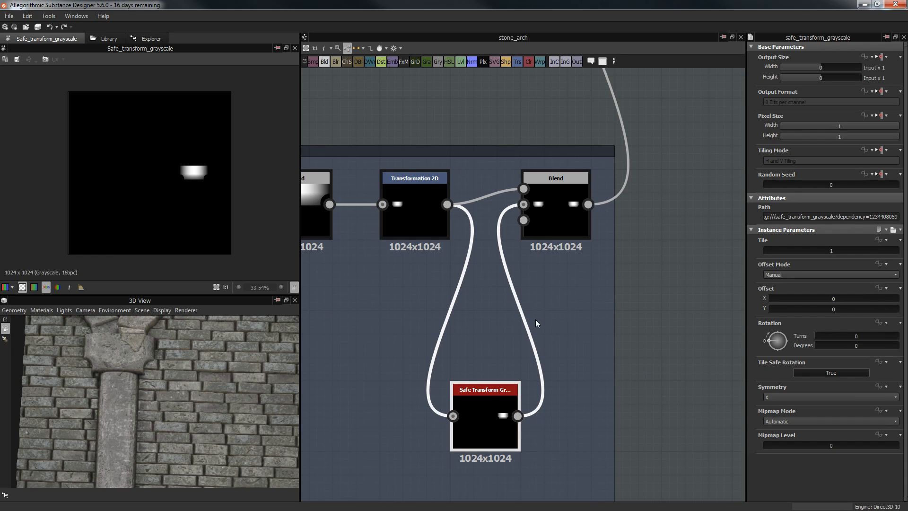
scroll(429, 266, "down", 2)
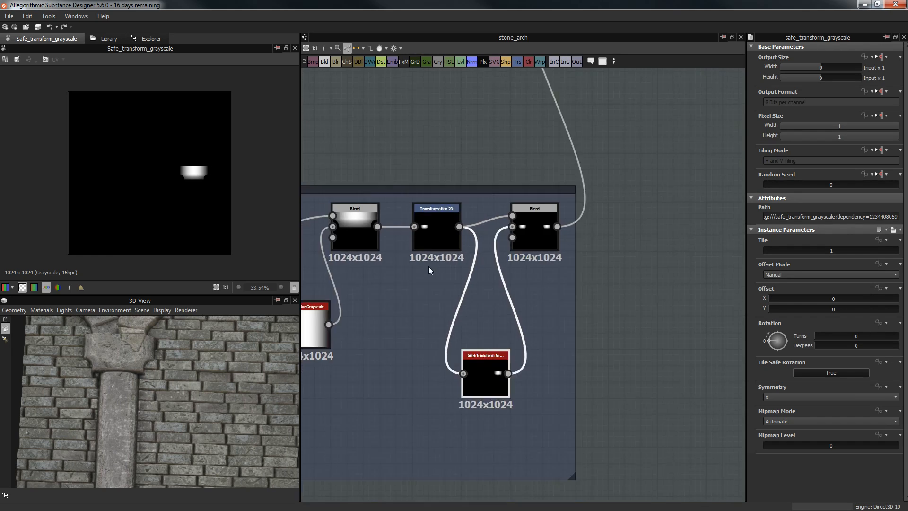
scroll(426, 226, "up", 2)
middle_click_drag(540, 375, 519, 339)
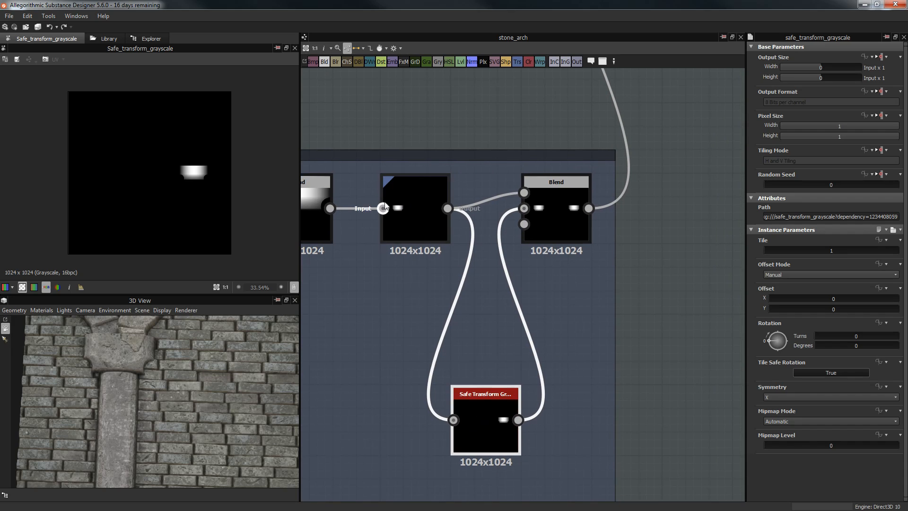
left_click(793, 396)
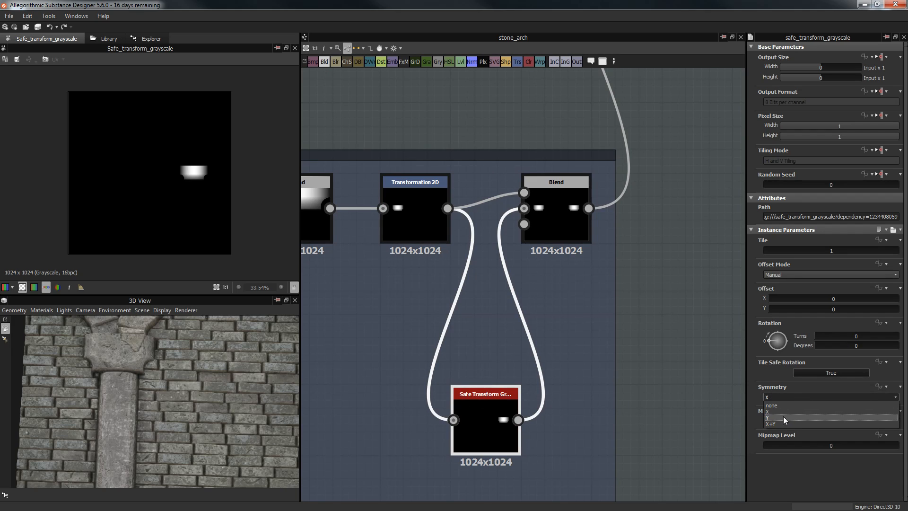
left_click(709, 347)
Step: Preview the Blend output combining both mirrored capital shapes in Max (Lighten) mode
middle_click_drag(658, 263, 643, 304)
left_click(520, 257)
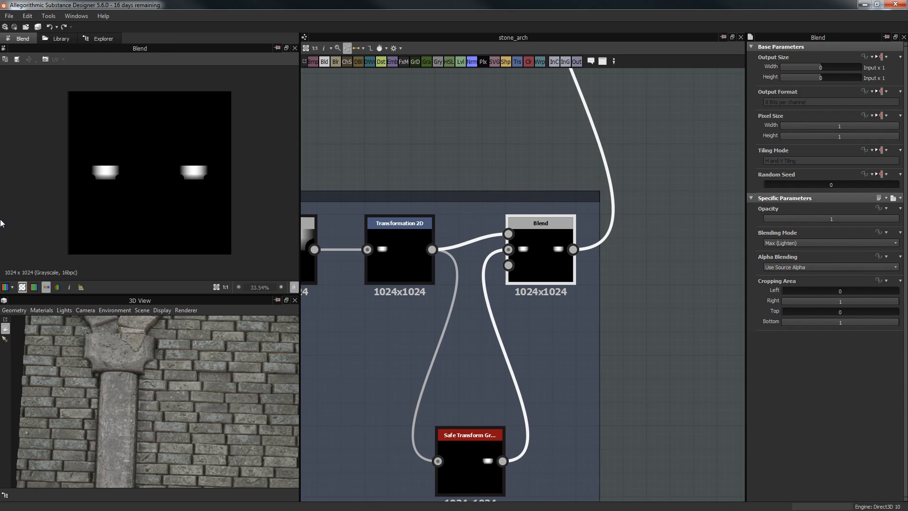
scroll(571, 183, "down", 4)
middle_click_drag(598, 120, 579, 291)
scroll(567, 160, "up", 2)
Step: Preview the upper Levels node and zoom the 2D view onto the left capital shape
left_click(551, 148)
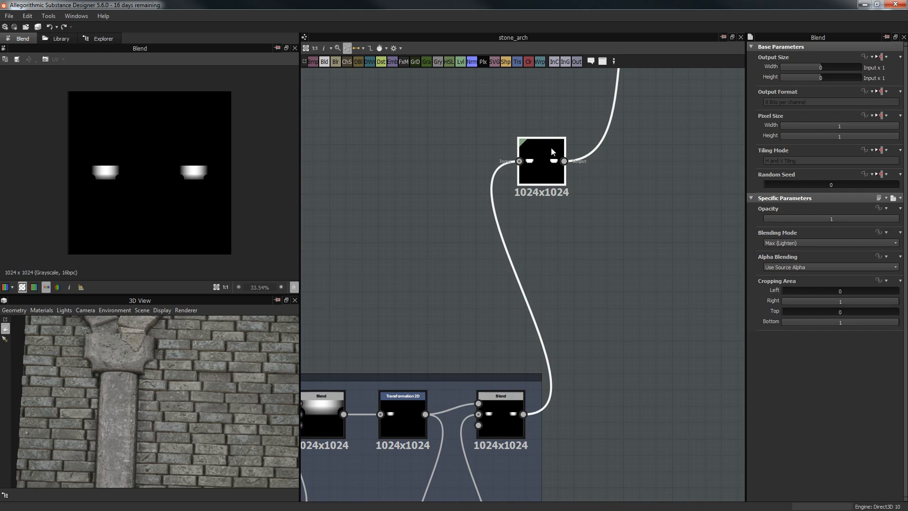
scroll(179, 179, "up", 4)
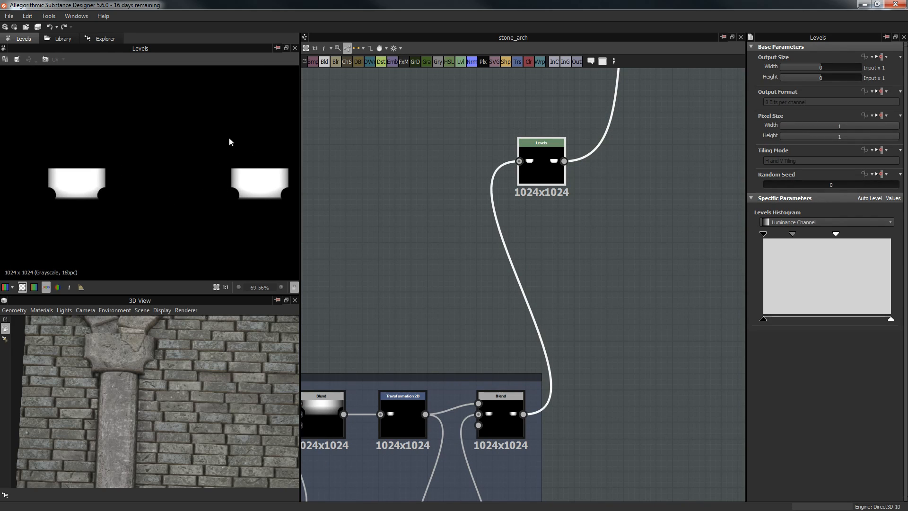
scroll(256, 190, "up", 3)
middle_click_drag(11, 168, 164, 152)
scroll(138, 169, "up", 4)
scroll(142, 154, "up", 3)
scroll(94, 137, "down", 2)
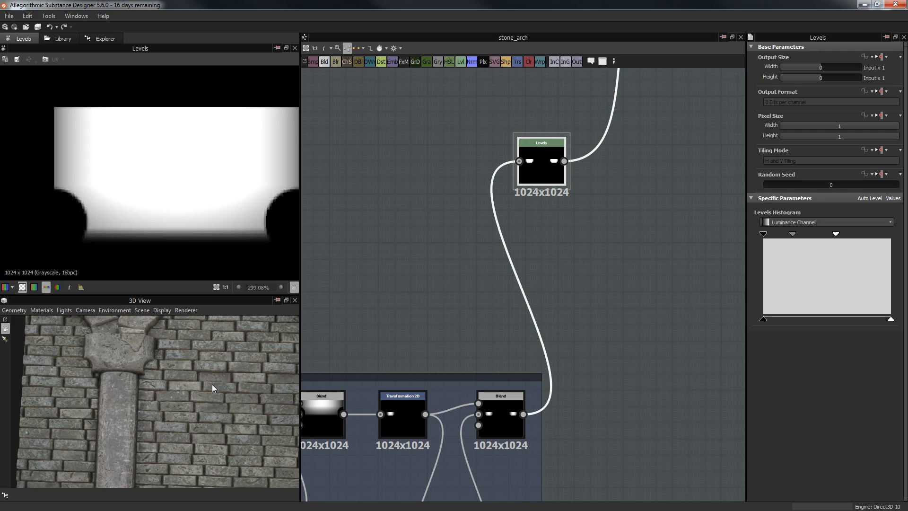
scroll(464, 324, "down", 2)
Step: Orbit the 3D view around the capital and pan the graph toward the Height Blend nodes
left_click_drag(92, 390, 148, 375)
scroll(133, 349, "up", 2)
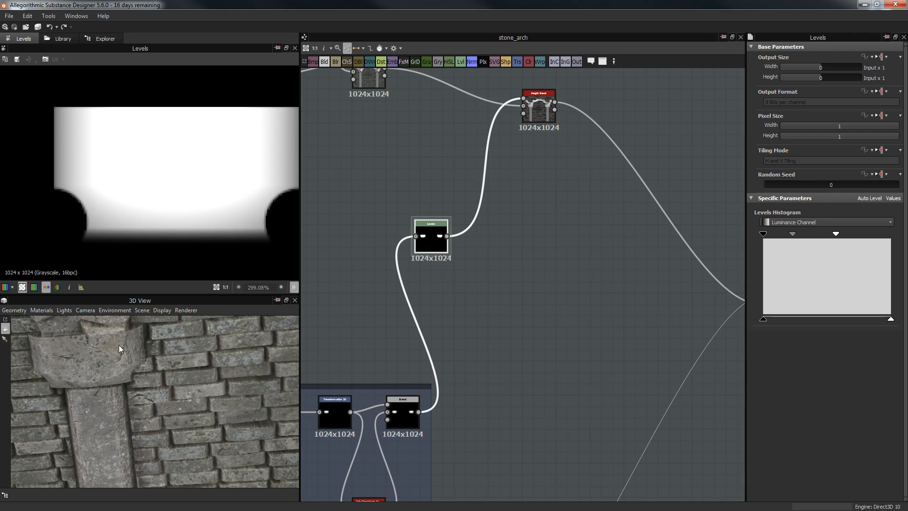
left_click_drag(90, 339, 94, 371)
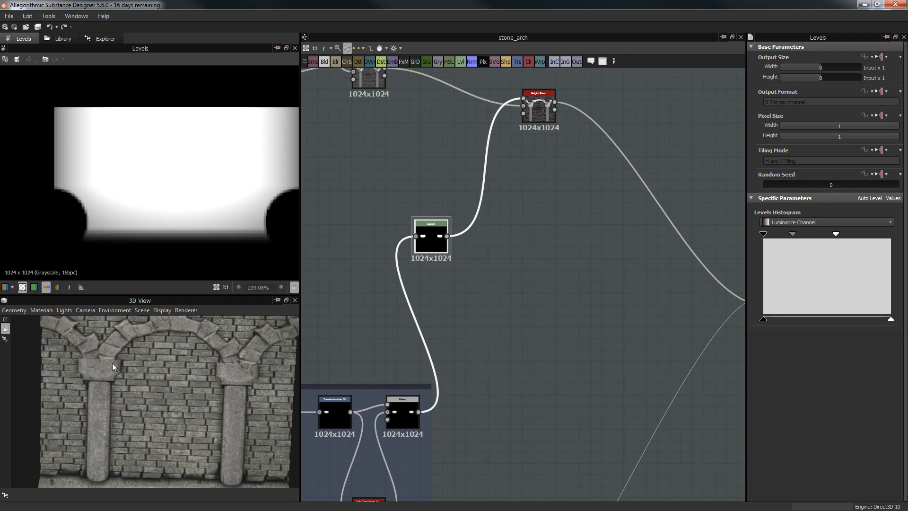
middle_click_drag(555, 256, 586, 279)
scroll(531, 260, "up", 2)
scroll(587, 280, "down", 3)
Step: On the right Height Blend, trial Height Offset 0.43 and 0.36 while checking the bricks in 3D
middle_click_drag(612, 228, 595, 280)
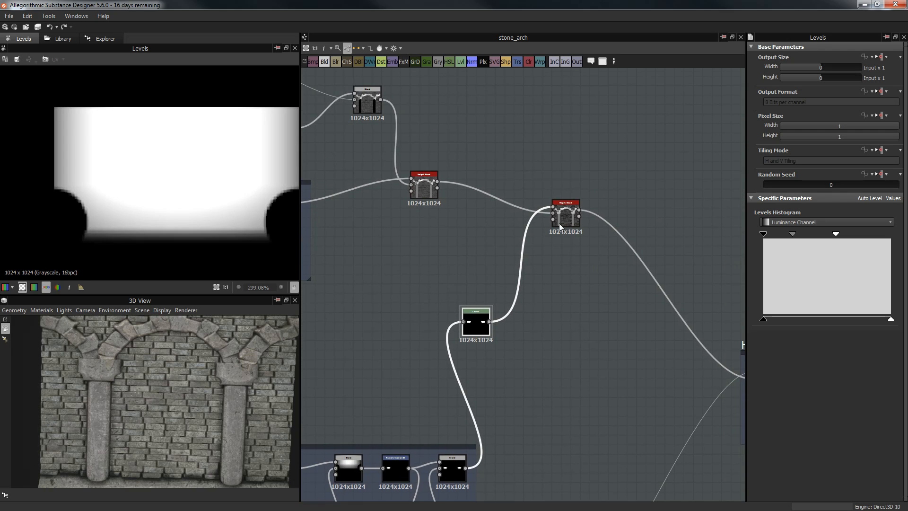
left_click(561, 217)
scroll(203, 168, "down", 2)
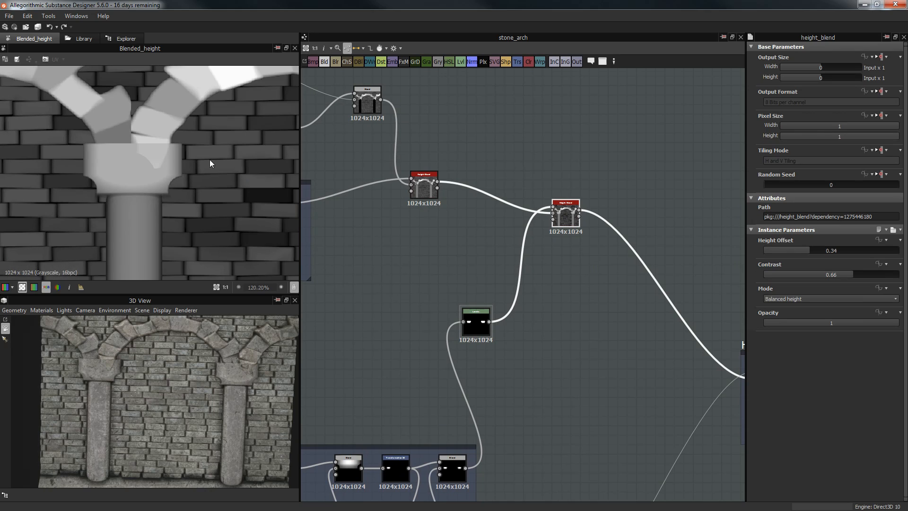
left_click_drag(813, 249, 821, 250)
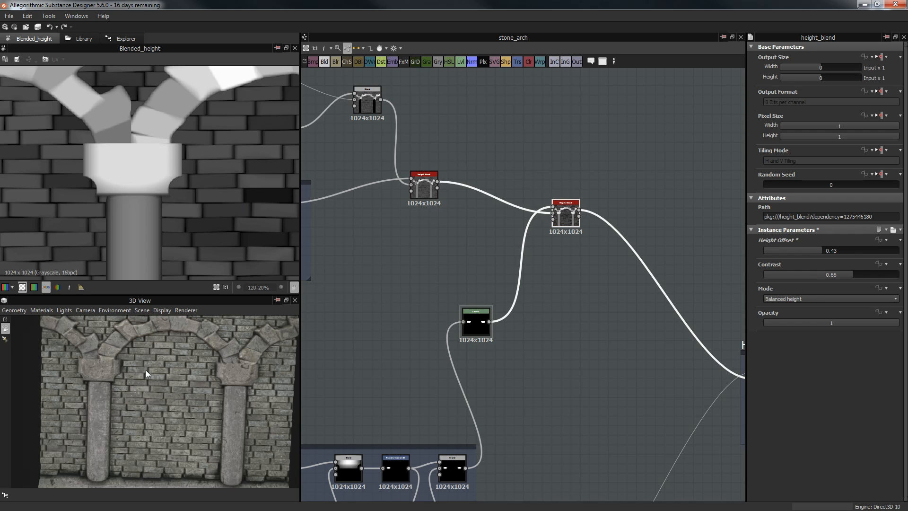
left_click_drag(225, 400, 197, 370)
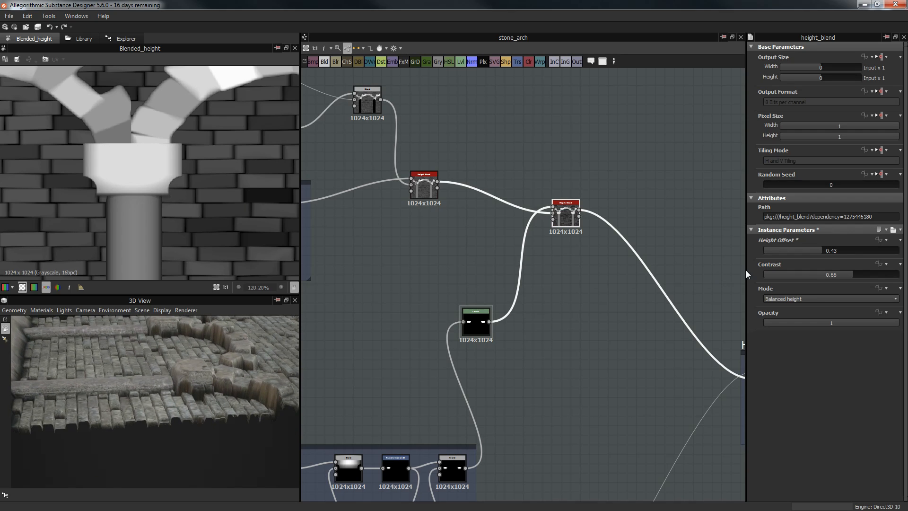
left_click(812, 250)
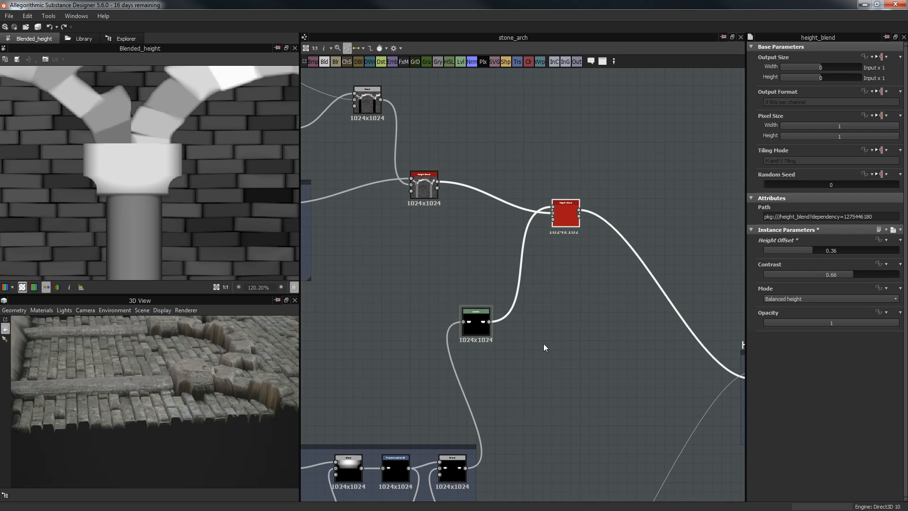
left_click_drag(172, 379, 274, 402)
Step: Try Height Offset 0.33 and 0.31, then settle on 0.34 with Contrast 0.66, Balanced height
left_click(808, 251)
left_click_drag(211, 386, 186, 396)
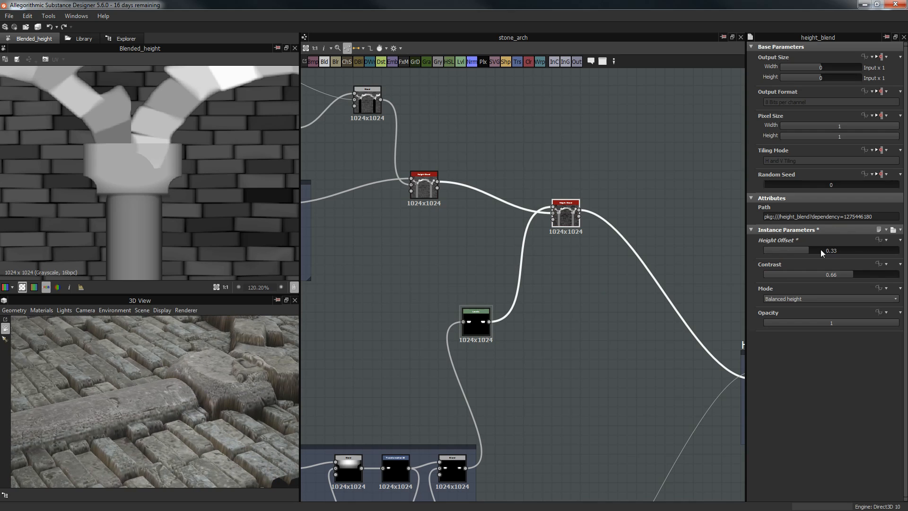
left_click(805, 251)
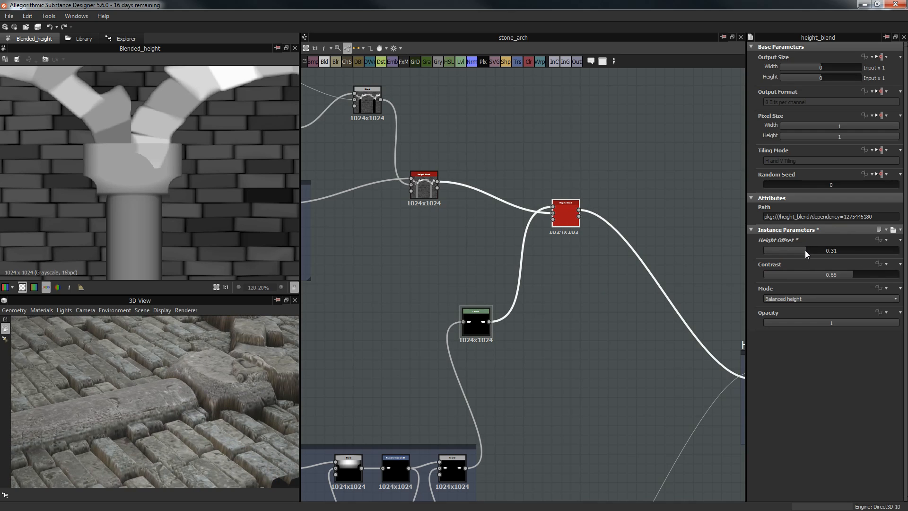
left_click_drag(192, 421, 243, 435)
left_click_drag(806, 251, 810, 248)
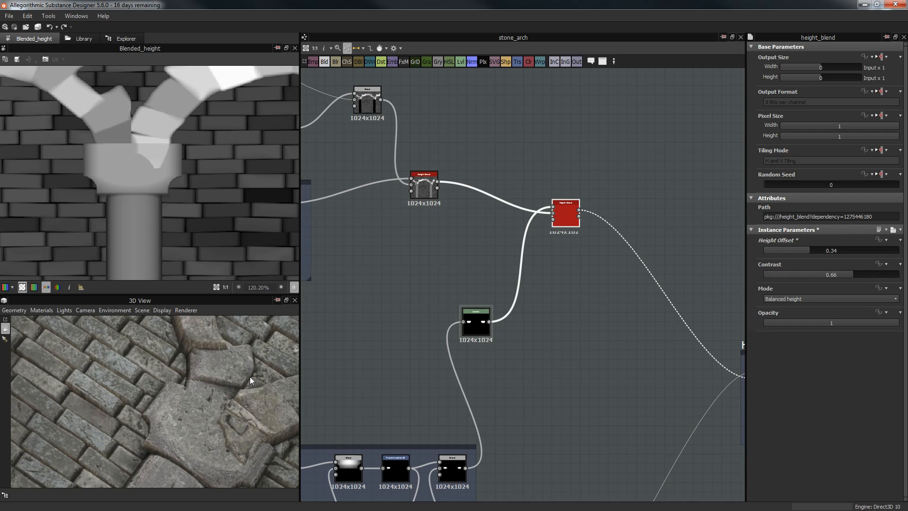
mouse_move(220, 391)
left_mouse_down()
mouse_move(245, 363)
mouse_move(280, 375)
mouse_move(211, 407)
mouse_move(230, 398)
left_mouse_up()
left_click_drag(205, 336, 212, 389)
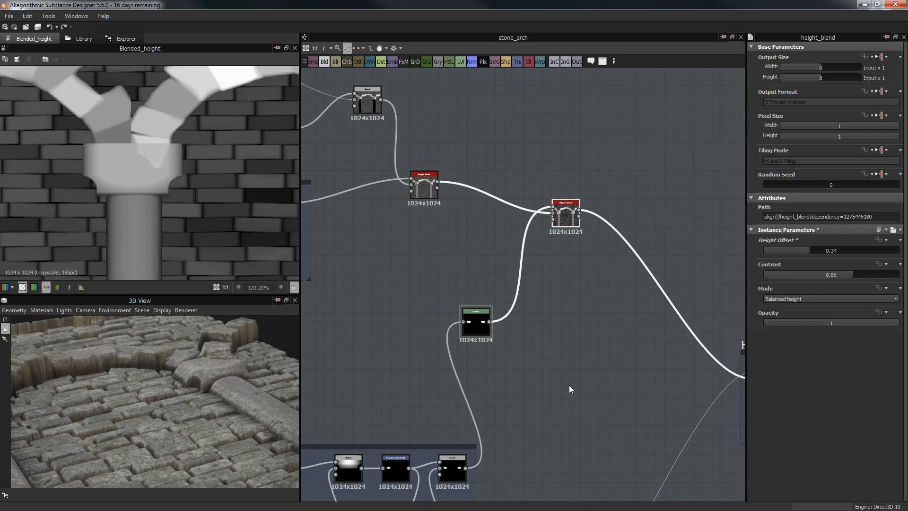
scroll(569, 385, "down", 4)
scroll(588, 370, "up", 5)
middle_click_drag(561, 300, 564, 301)
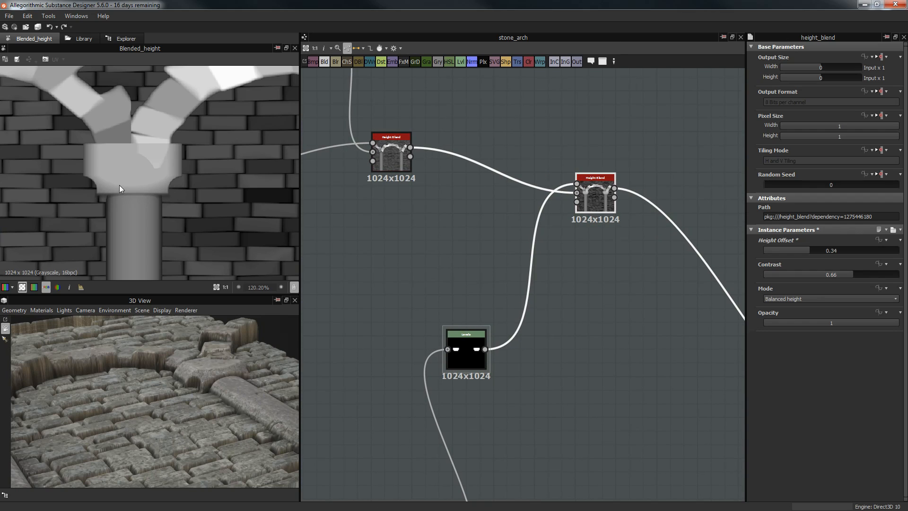
scroll(153, 178, "down", 5)
scroll(159, 171, "up", 1)
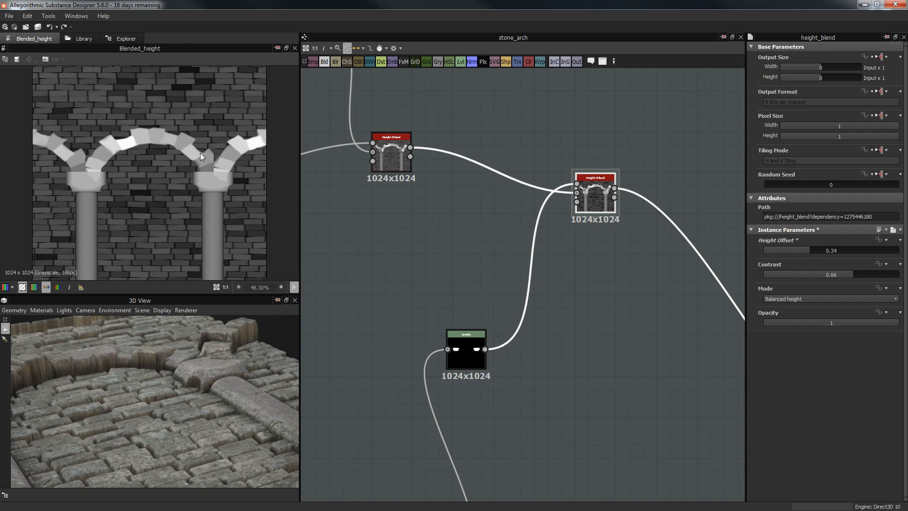
scroll(200, 156, "down", 1)
left_click_drag(218, 398, 199, 413)
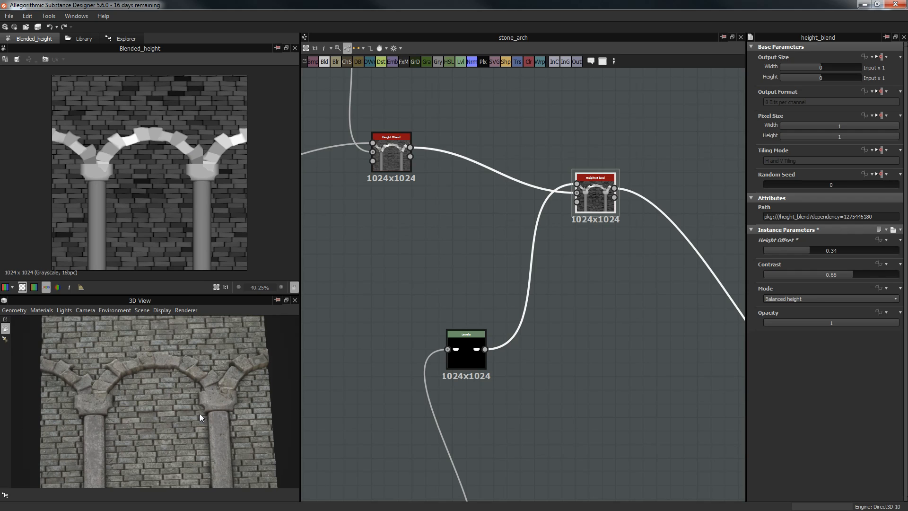
scroll(663, 245, "down", 6)
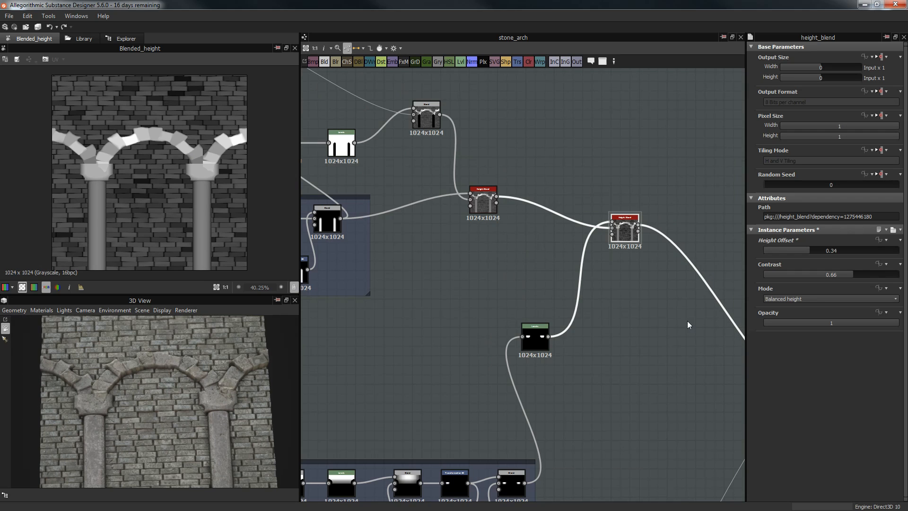
middle_click_drag(626, 416, 601, 262)
middle_click_drag(400, 300, 626, 301)
scroll(534, 333, "up", 3)
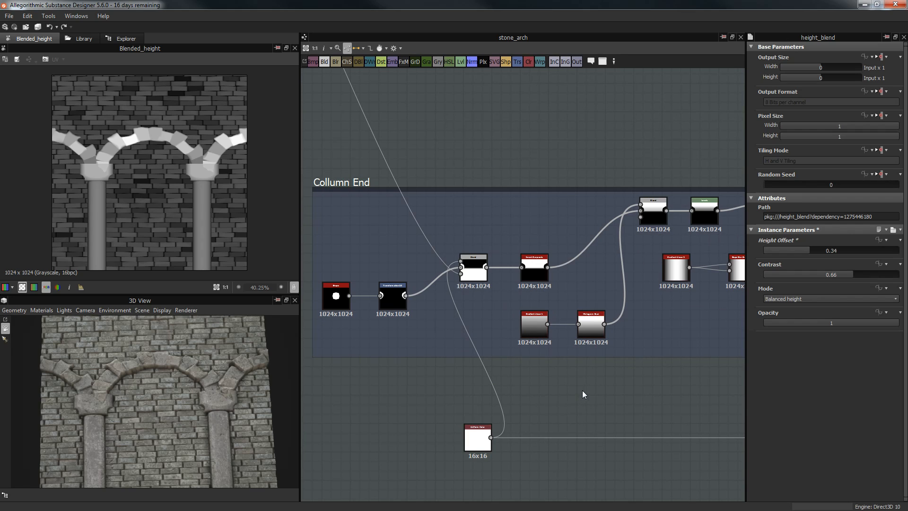
middle_click_drag(594, 402, 515, 390)
scroll(514, 390, "down", 1)
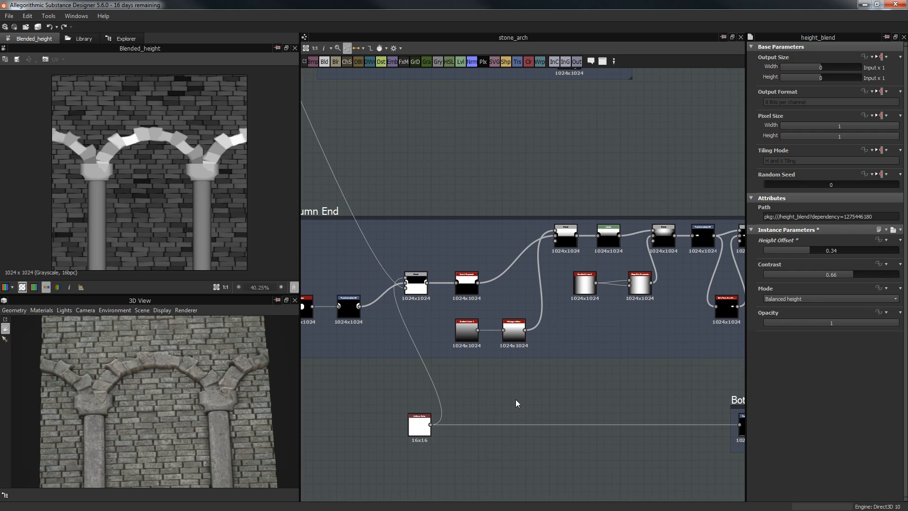
middle_click_drag(486, 405, 474, 402)
Step: Select the lower white Uniform Color node and preview the Bottom frame's Transformation 2D
left_click(408, 420)
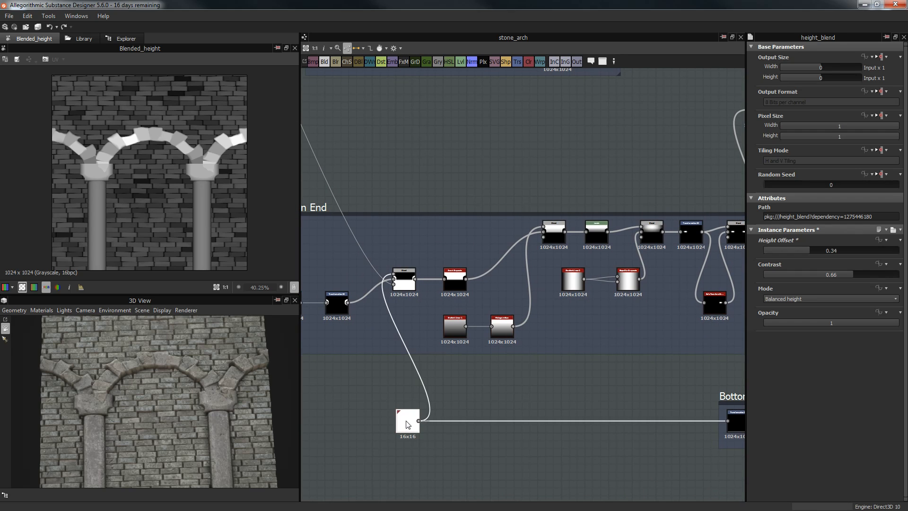
middle_click_drag(717, 405, 548, 396)
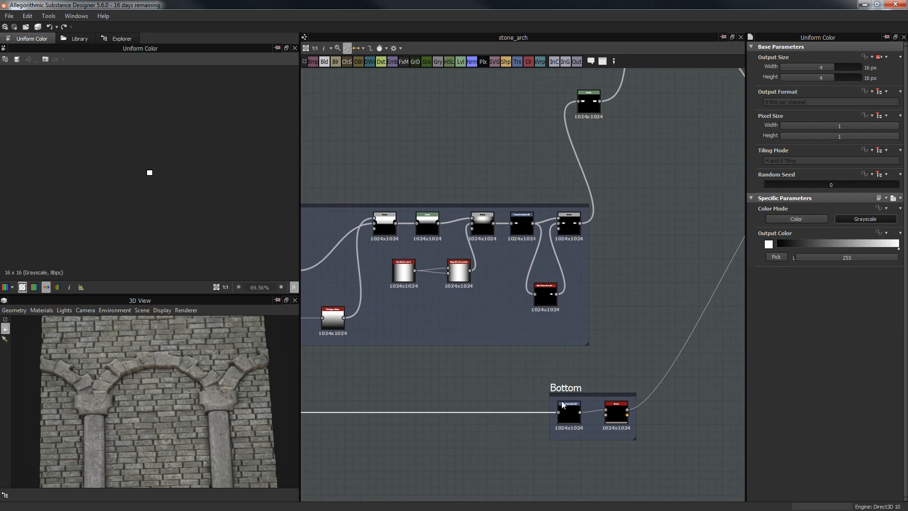
scroll(559, 399, "up", 3)
double_click(569, 418)
scroll(176, 184, "up", 3)
scroll(162, 239, "down", 7)
middle_click_drag(584, 344, 712, 331)
scroll(372, 388, "down", 1)
middle_click_drag(401, 393, 569, 449)
middle_click_drag(515, 335, 589, 354)
scroll(590, 354, "down", 2)
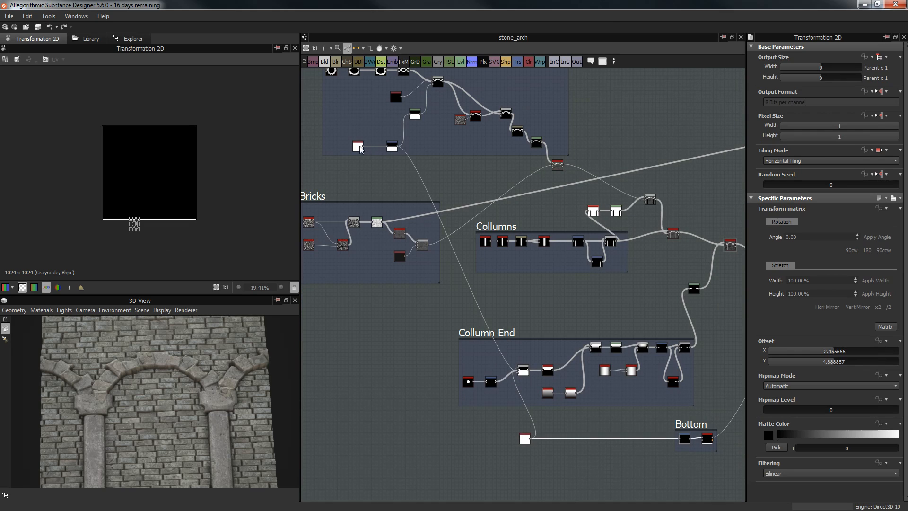
Step: Wire the upper white Uniform Color into Bottom's Transformation 2D and Collumn End, deleting the duplicate
left_click_drag(415, 226, 681, 440)
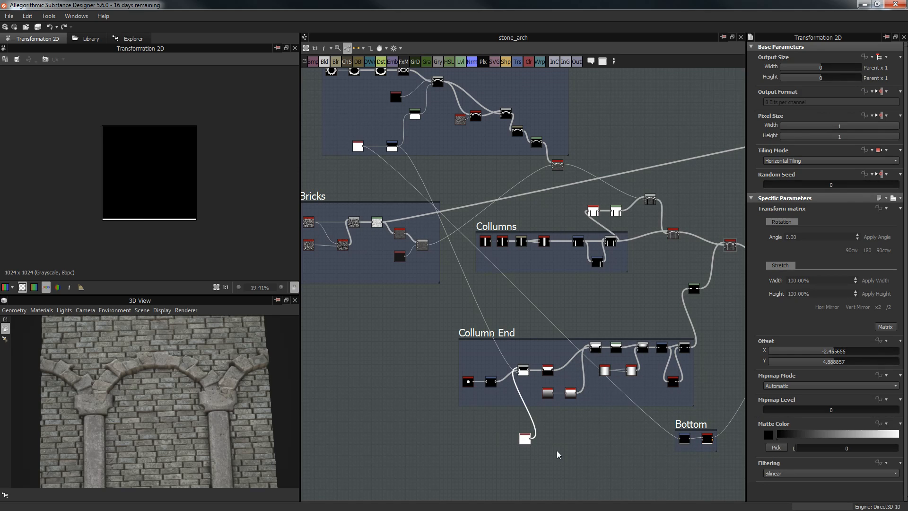
left_click_drag(439, 240, 520, 372)
left_click_drag(481, 429, 545, 462)
key("Delete")
Step: Return to the Bottom frame and select its Transformation 2D node
middle_click_drag(504, 437, 351, 451)
scroll(491, 76, "up", 2)
middle_click_drag(491, 76, 466, 285)
scroll(466, 286, "up", 3)
left_click(467, 288)
Step: Drag the Bottom white band in the 2D view, trying the centre and then lower positions
scroll(163, 237, "up", 5)
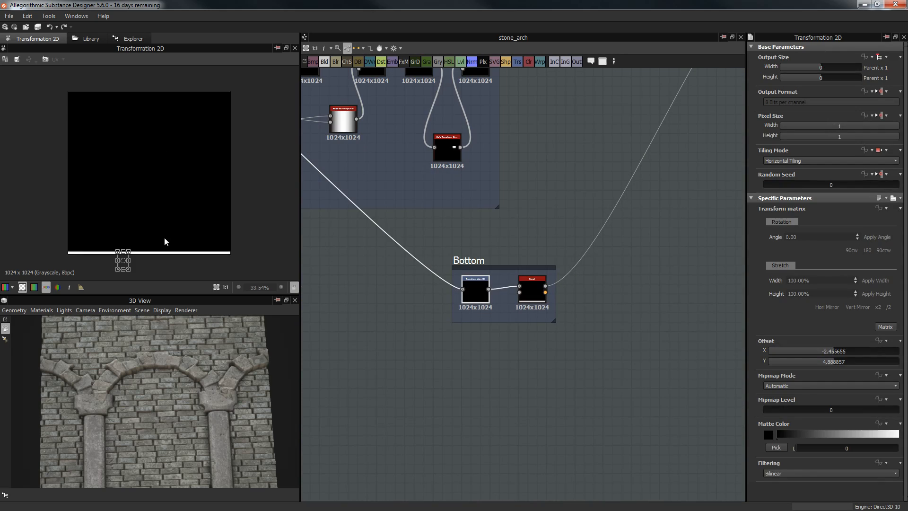
scroll(156, 249, "down", 2)
left_click_drag(207, 395, 142, 449)
left_click_drag(116, 267, 116, 254)
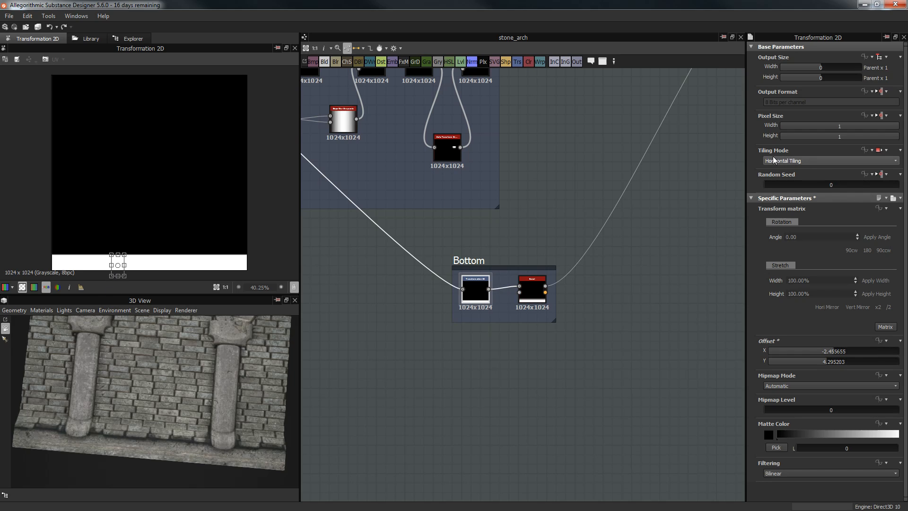
left_click_drag(126, 258, 211, 185)
scroll(148, 379, "down", 2)
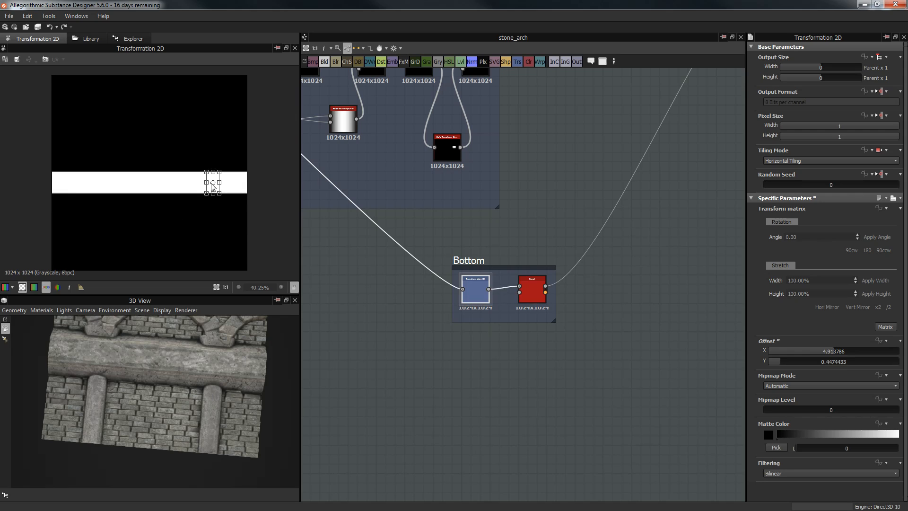
left_click_drag(134, 371, 172, 386)
left_click_drag(213, 184, 222, 216)
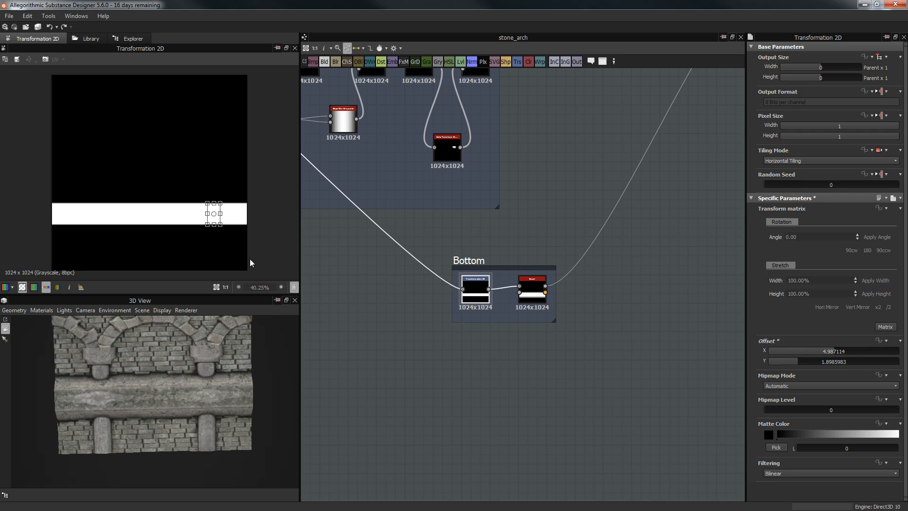
left_click_drag(217, 222, 217, 255)
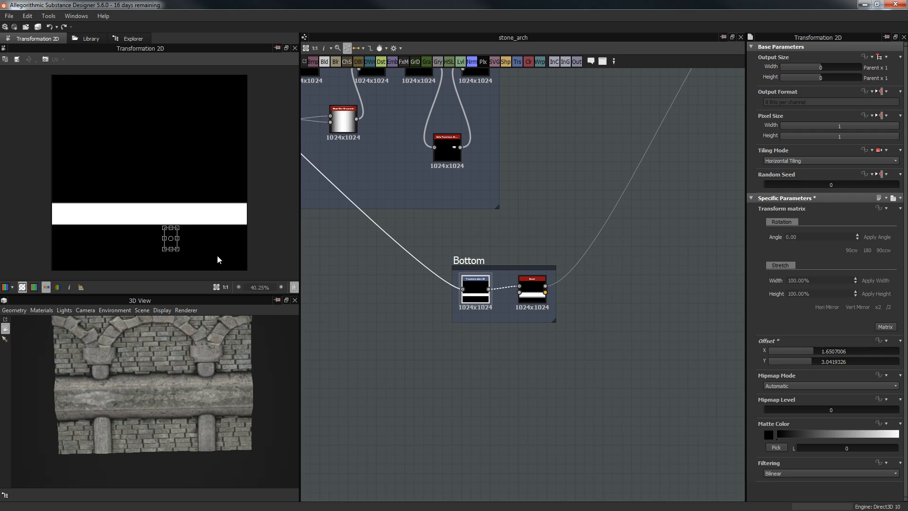
Step: Push the white band toward the bottom edge while checking the wall between pillars in 3D
mouse_move(226, 393)
left_mouse_down()
mouse_move(235, 405)
mouse_move(260, 368)
mouse_move(296, 367)
mouse_move(245, 373)
mouse_move(211, 408)
mouse_move(239, 385)
mouse_move(325, 353)
mouse_move(251, 384)
mouse_move(283, 451)
mouse_move(222, 383)
left_mouse_up()
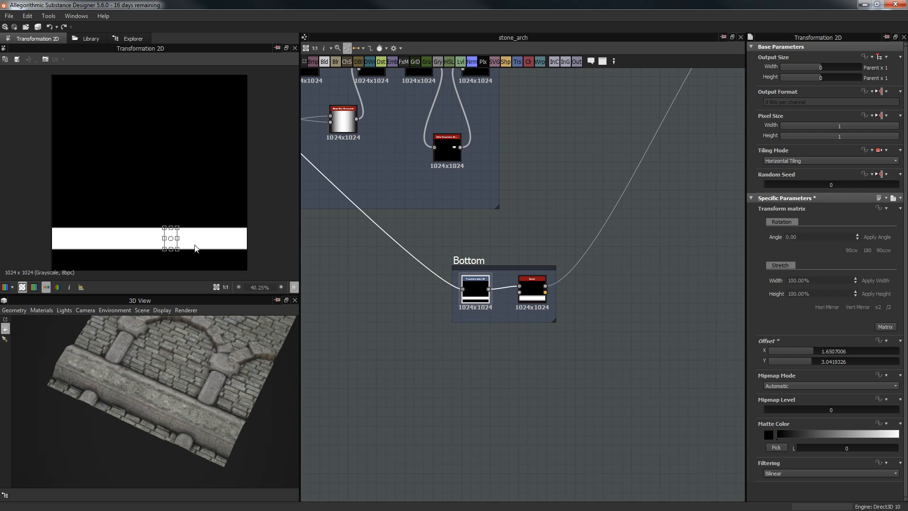
scroll(197, 249, "up", 5)
scroll(163, 408, "up", 10)
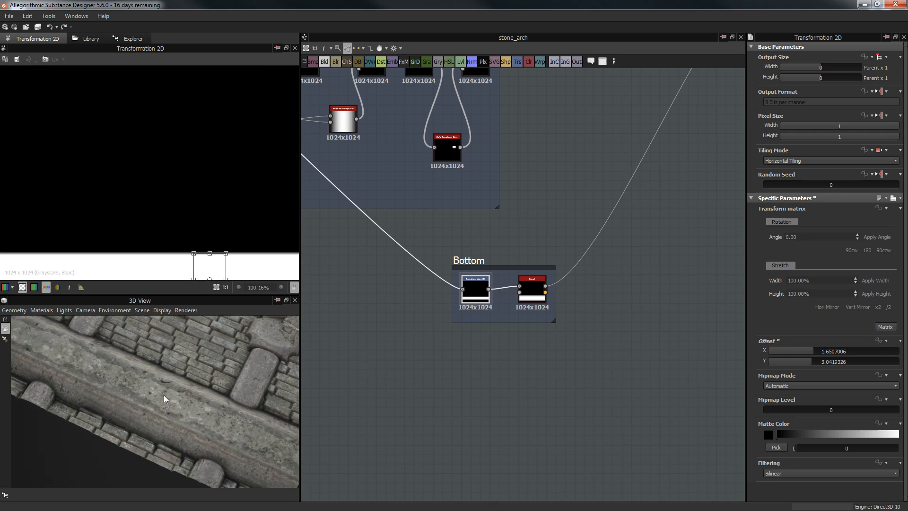
left_click_drag(171, 400, 217, 374)
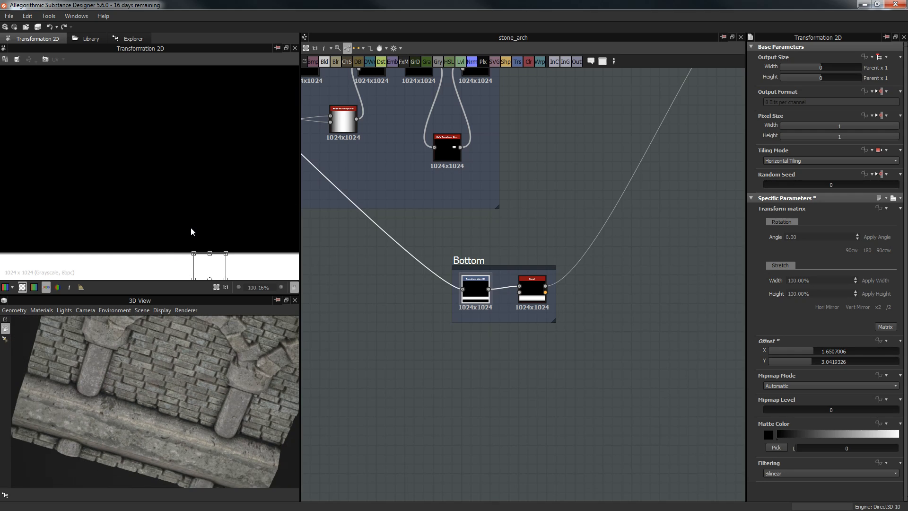
scroll(191, 229, "down", 3)
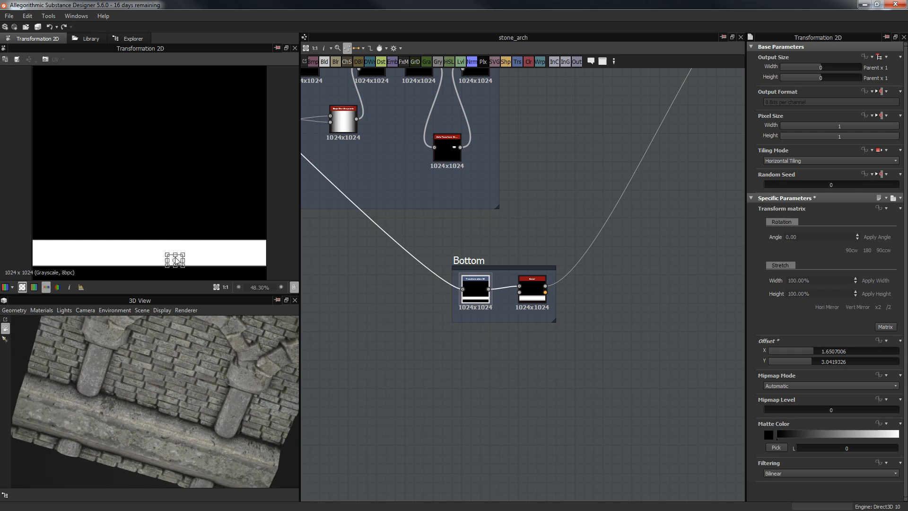
left_click_drag(176, 260, 178, 260)
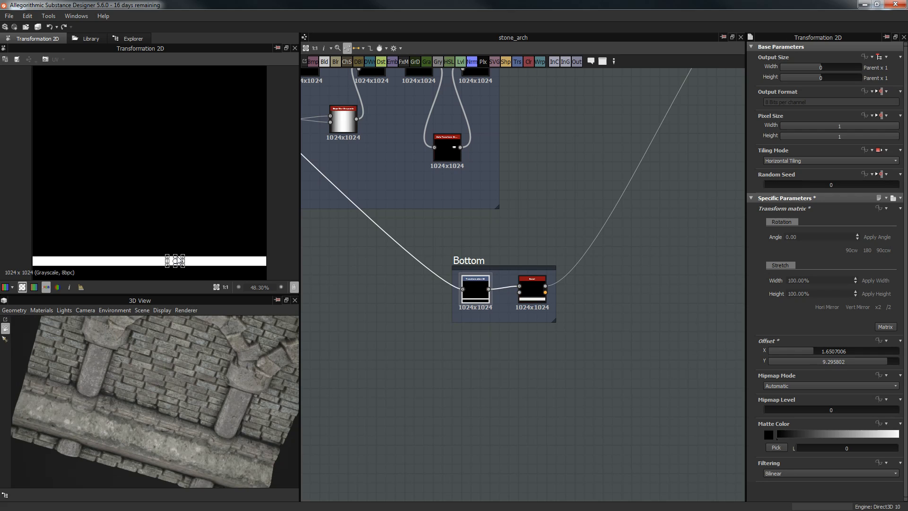
left_click_drag(177, 260, 176, 265)
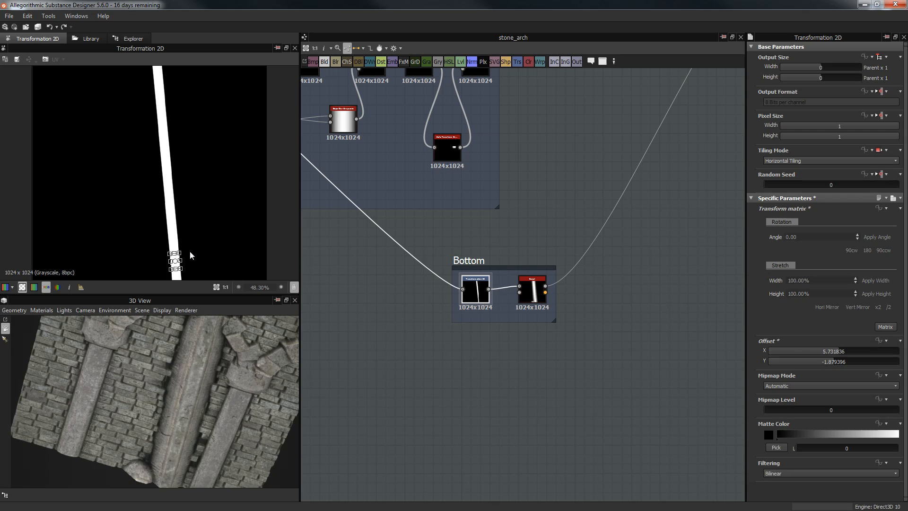
Step: Experiment with rotating the band toward vertical, then undo the tilt
left_click_drag(193, 236, 143, 231)
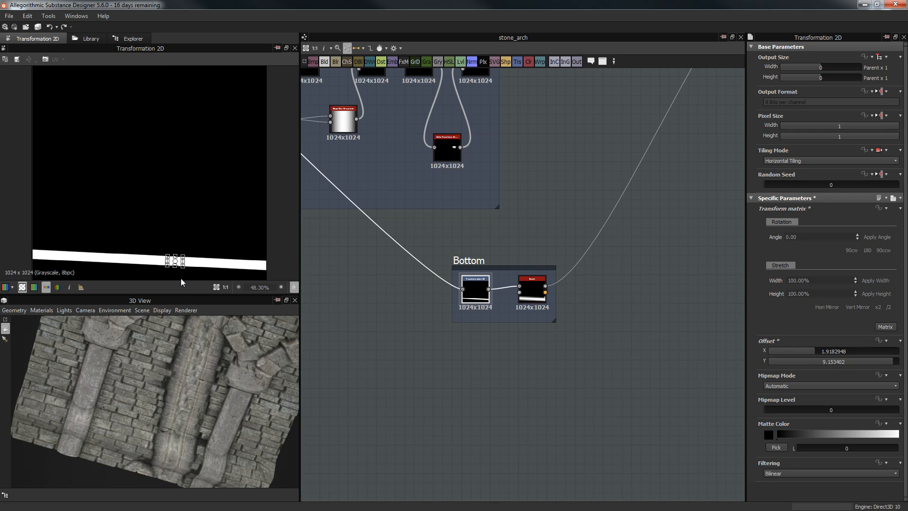
scroll(209, 393, "down", 3)
middle_click_drag(209, 393, 206, 340)
left_click_drag(172, 245, 235, 243)
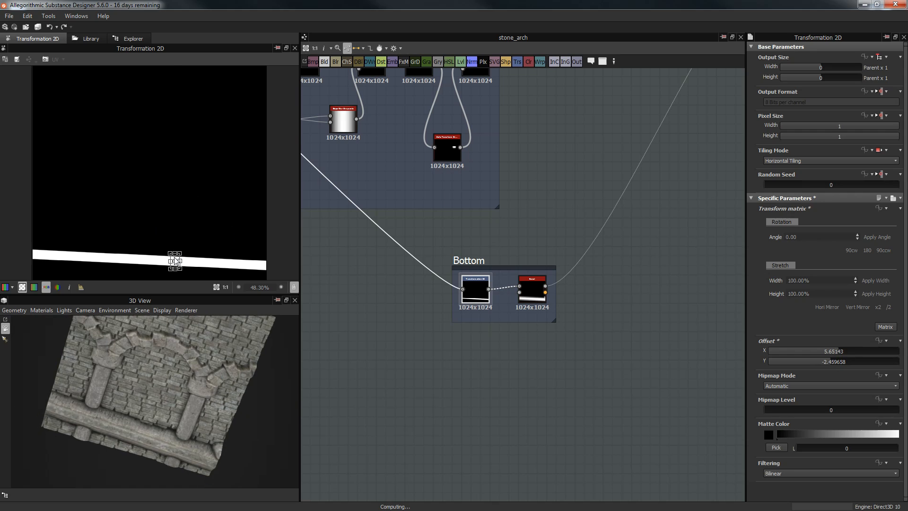
left_click_drag(174, 261, 145, 261)
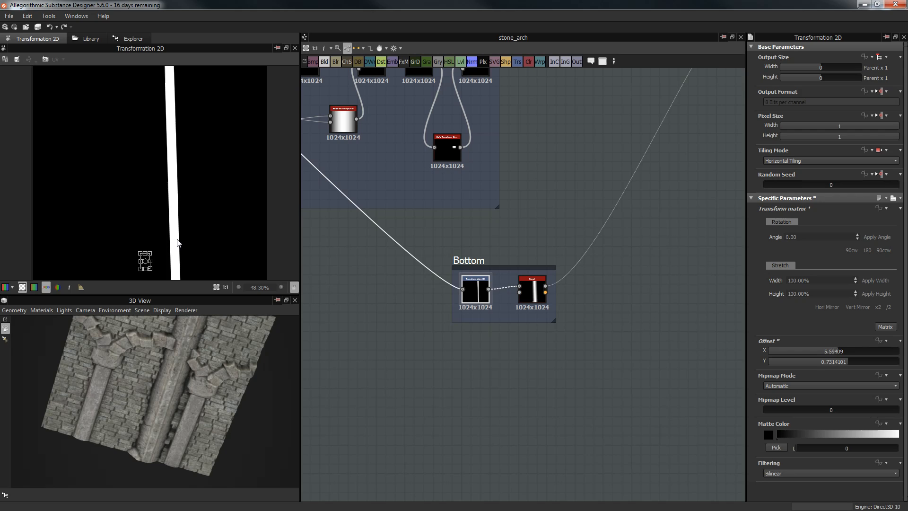
scroll(200, 239, "down", 1)
scroll(160, 230, "down", 1)
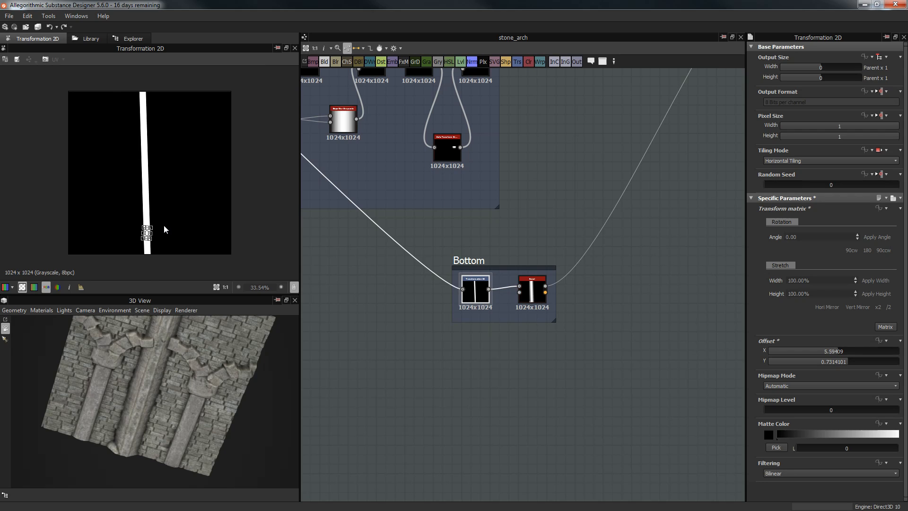
key("ctrl+z")
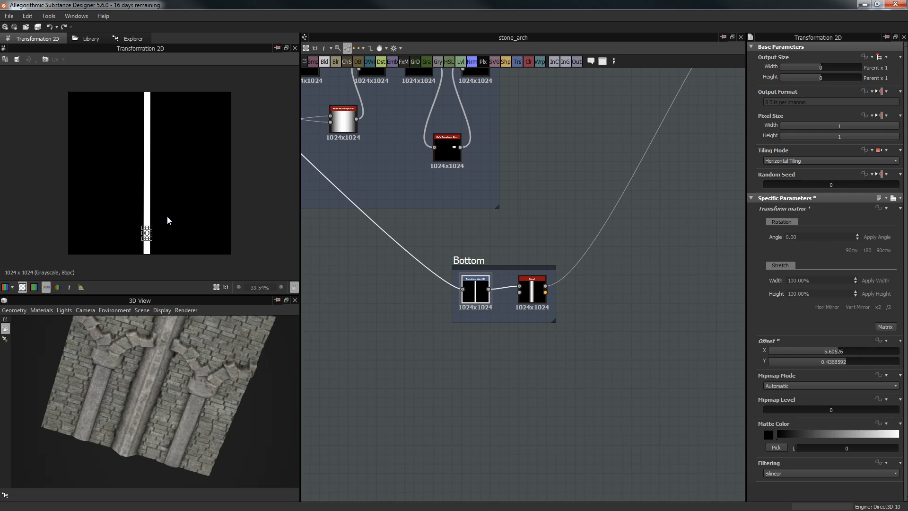
Step: Restore the band to horizontal and move it to the image's bottom edge
left_click_drag(169, 393, 242, 320)
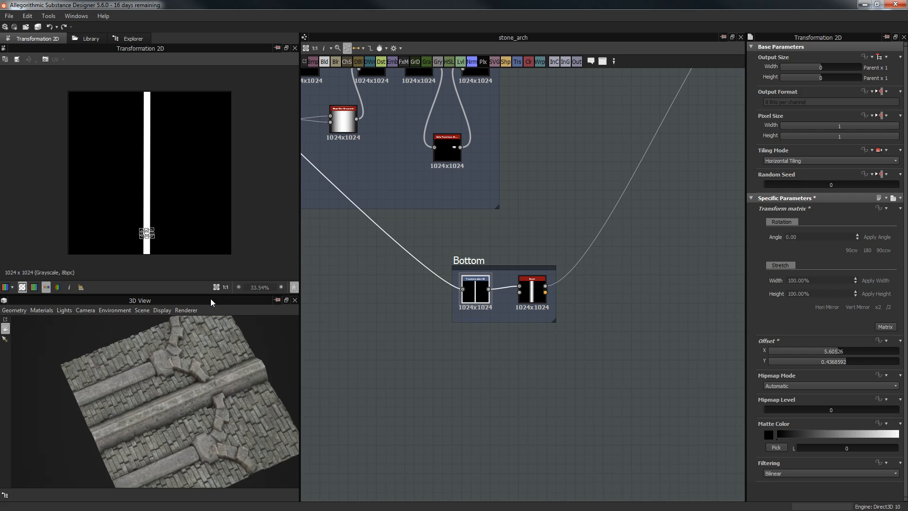
left_click_drag(208, 299, 208, 299)
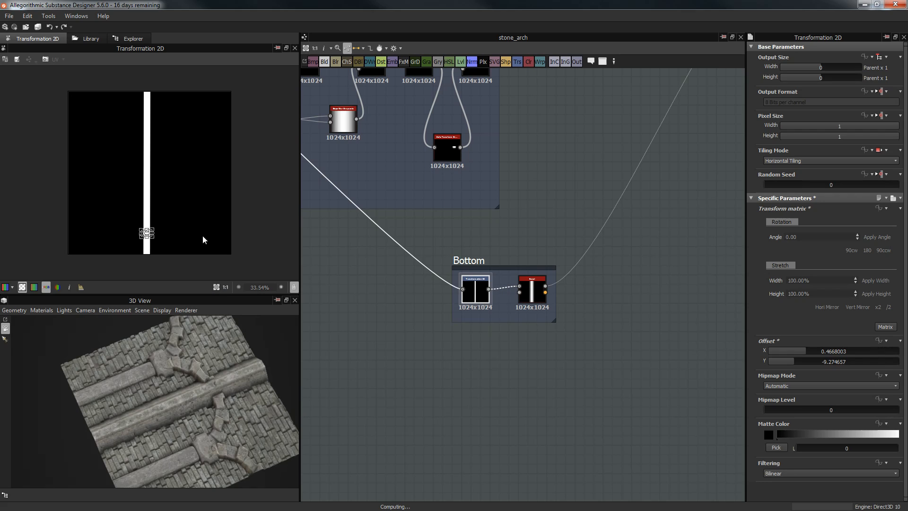
left_click_drag(188, 222, 188, 223)
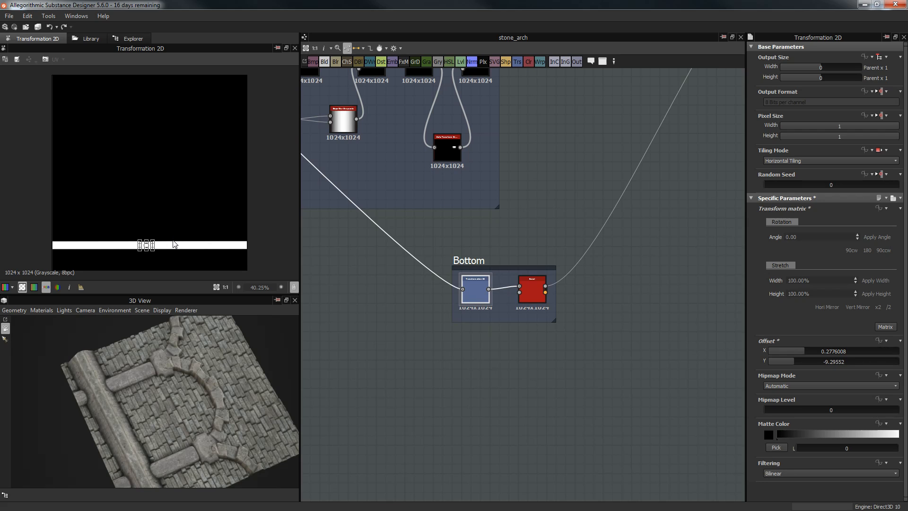
left_click_drag(146, 250, 150, 270)
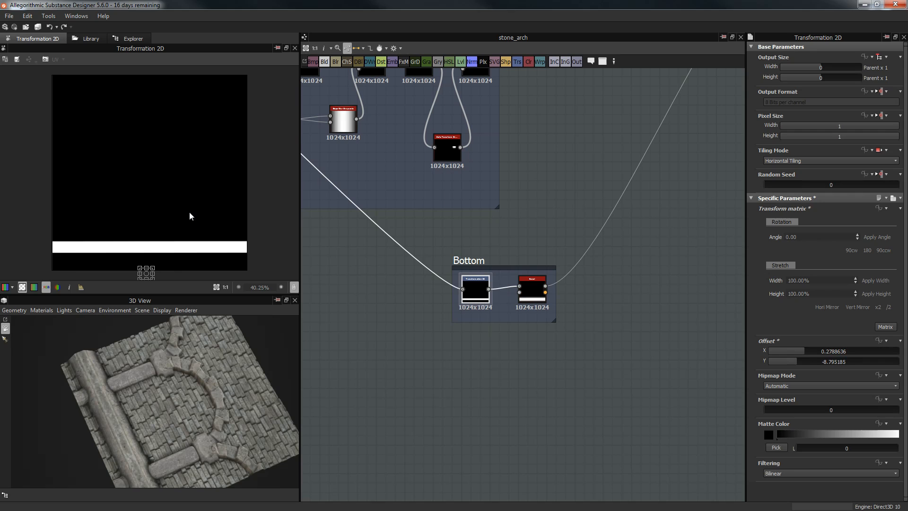
Step: Orbit the 3D preview until the brick wall between the two pillars is seen frontally
left_click_drag(89, 419, 192, 328)
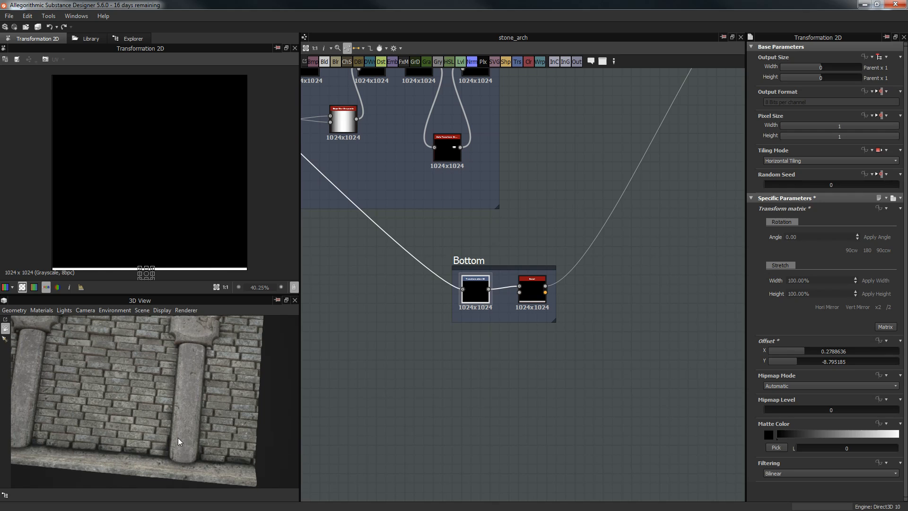
left_click_drag(188, 444, 30, 427)
mouse_move(79, 447)
left_mouse_down()
mouse_move(152, 442)
mouse_move(131, 436)
mouse_move(65, 457)
left_mouse_up()
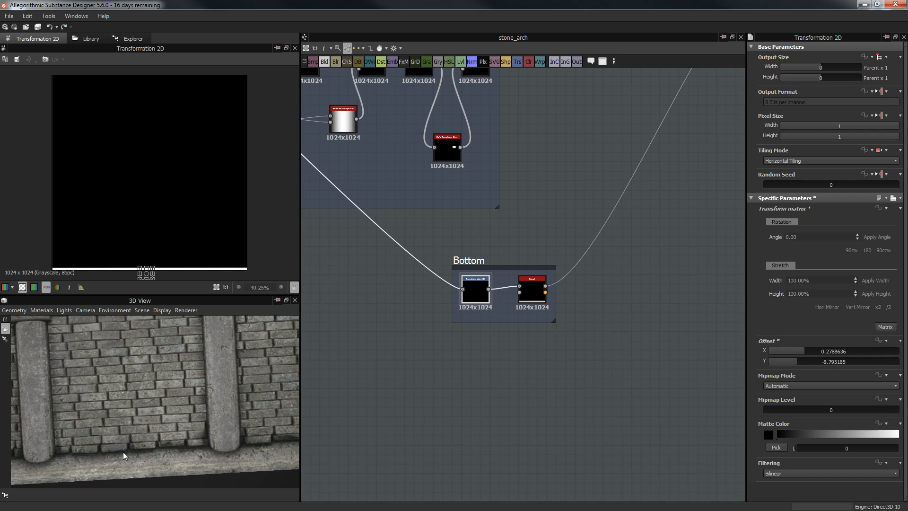
left_click_drag(199, 456, 155, 451)
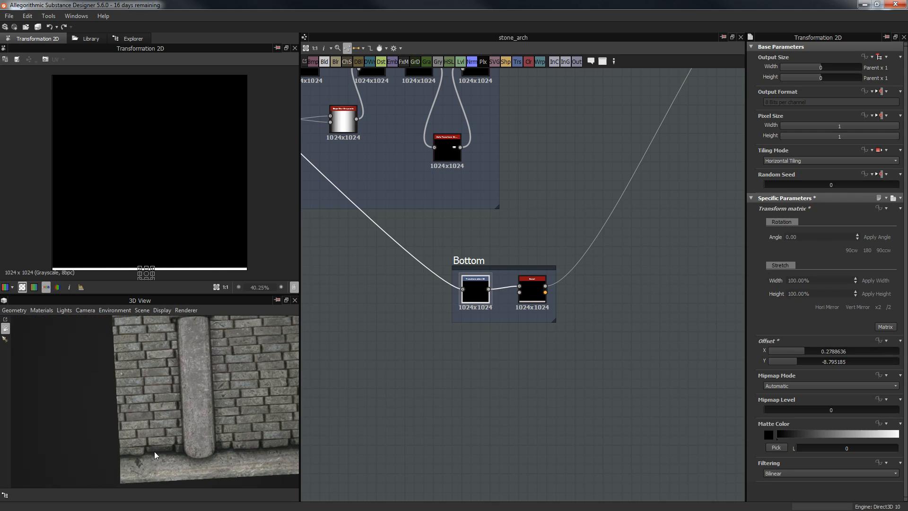
left_click_drag(262, 444, 173, 455)
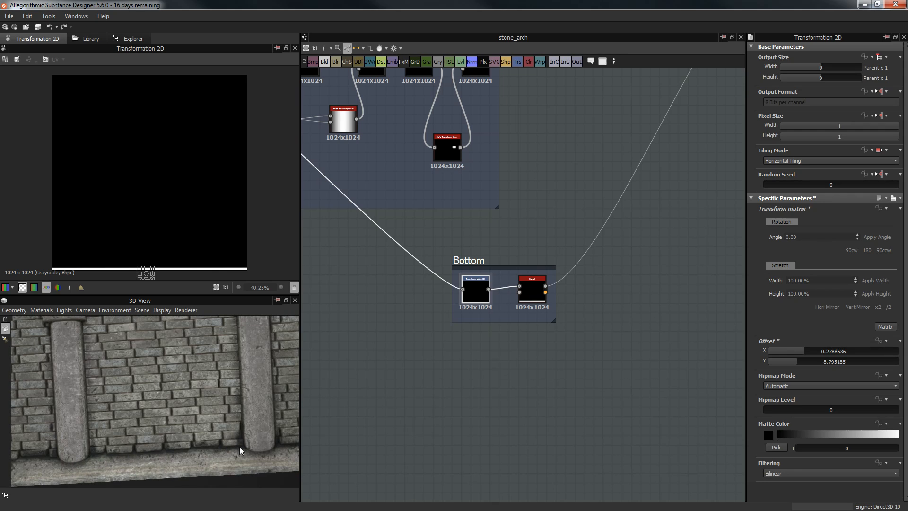
left_click_drag(225, 403, 214, 330)
mouse_move(194, 379)
left_mouse_down()
mouse_move(212, 378)
mouse_move(197, 373)
left_mouse_up()
Step: Preview the Bottom Bevel height output (Distance 0.15, Smoothing 0.56), then pan toward the Height frame
double_click(532, 289)
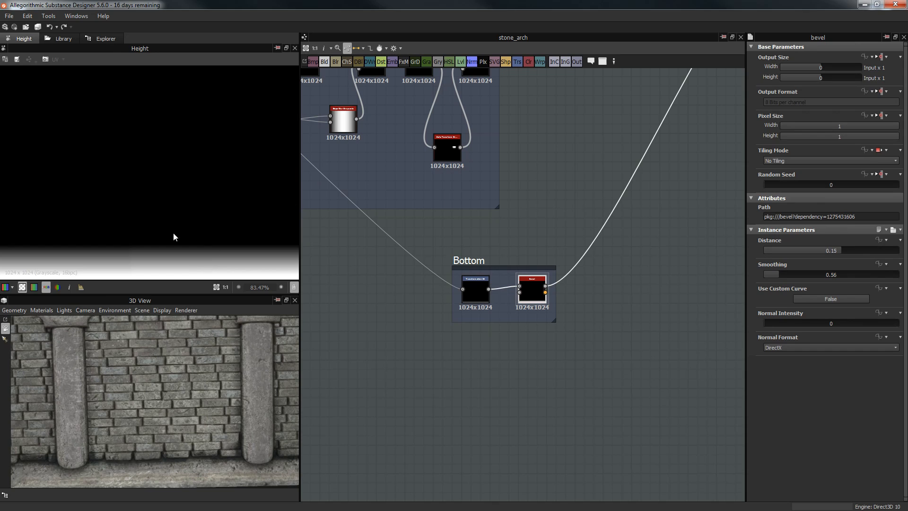
scroll(547, 284, "up", 5)
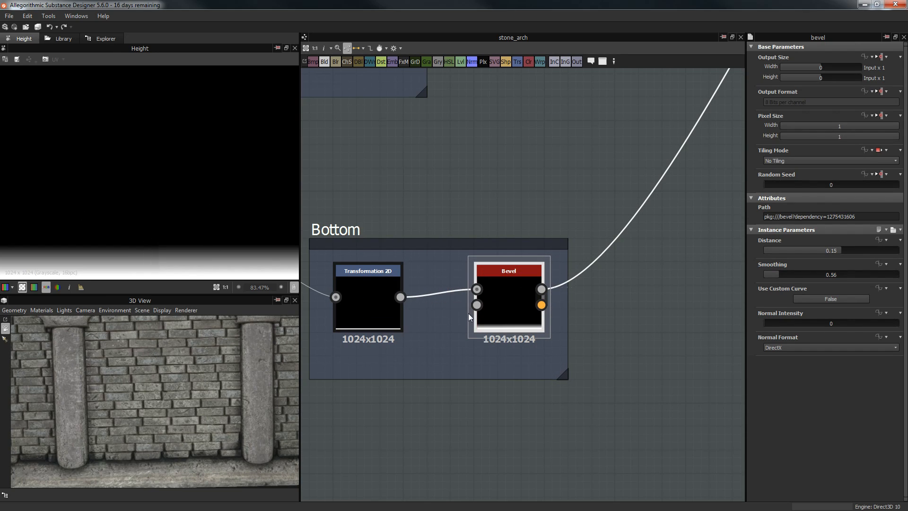
scroll(80, 200, "down", 3)
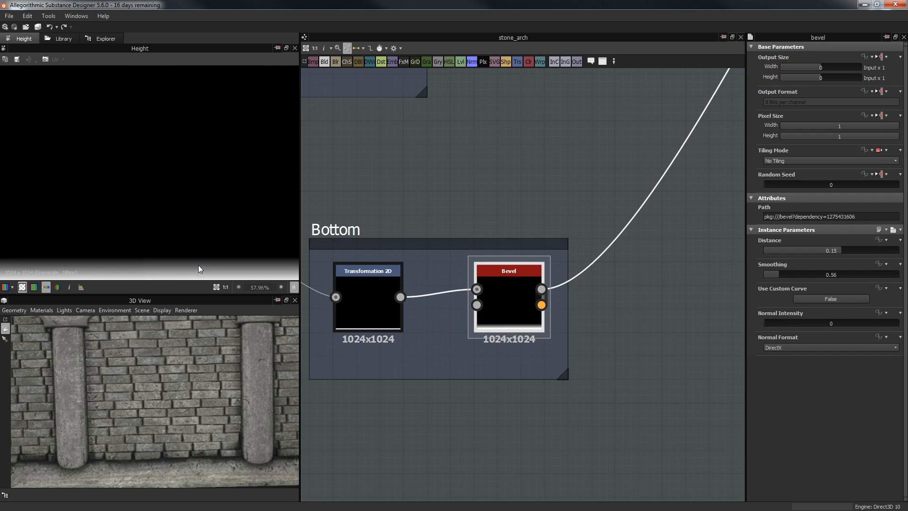
scroll(209, 275, "down", 2)
scroll(413, 286, "up", 1)
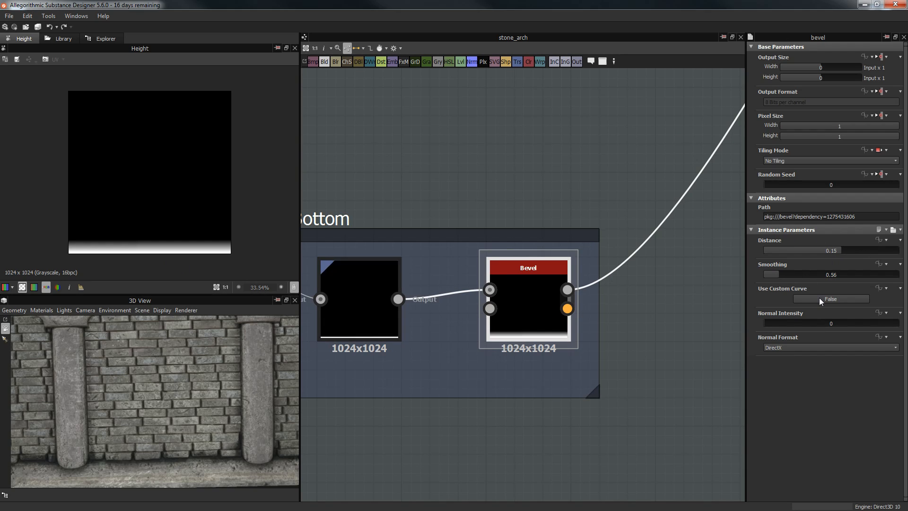
scroll(590, 229, "down", 3)
middle_click_drag(638, 137, 542, 210)
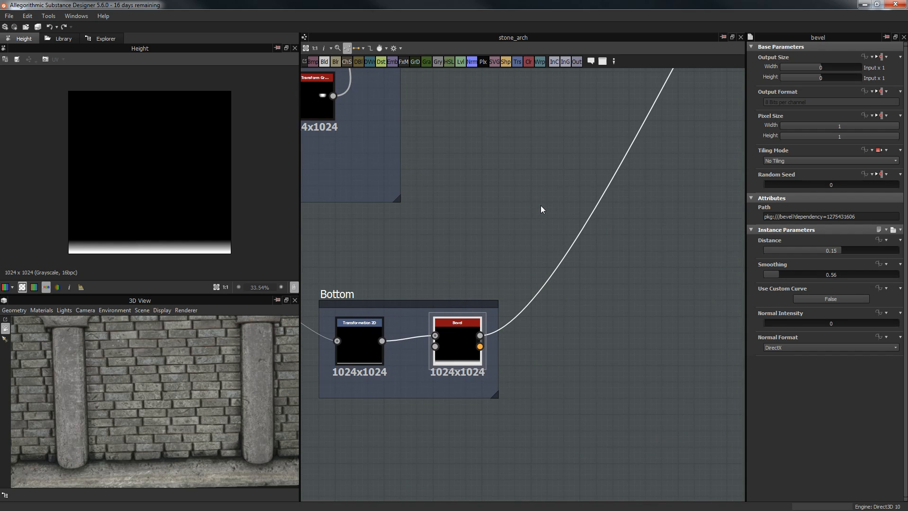
scroll(541, 205, "down", 4)
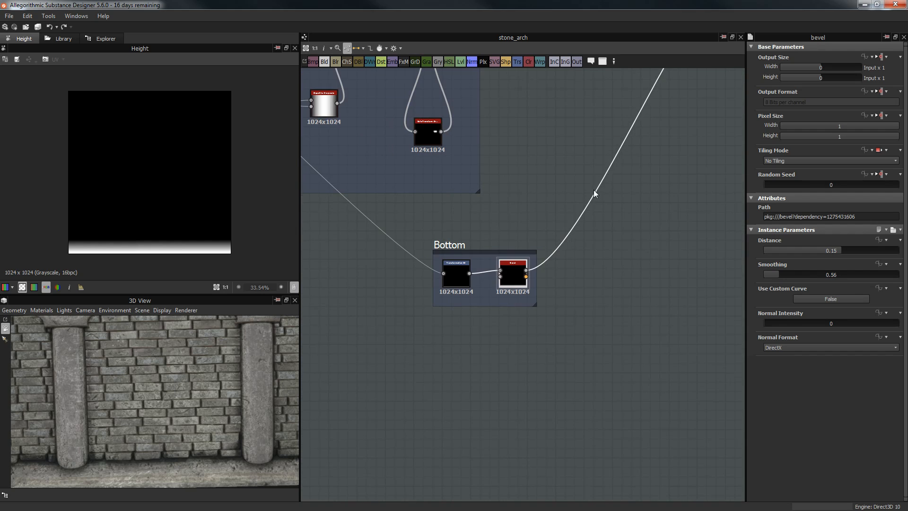
middle_click_drag(655, 172, 526, 264)
Step: Preview the Height Blend node and the final height output node
scroll(526, 264, "up", 5)
double_click(562, 223)
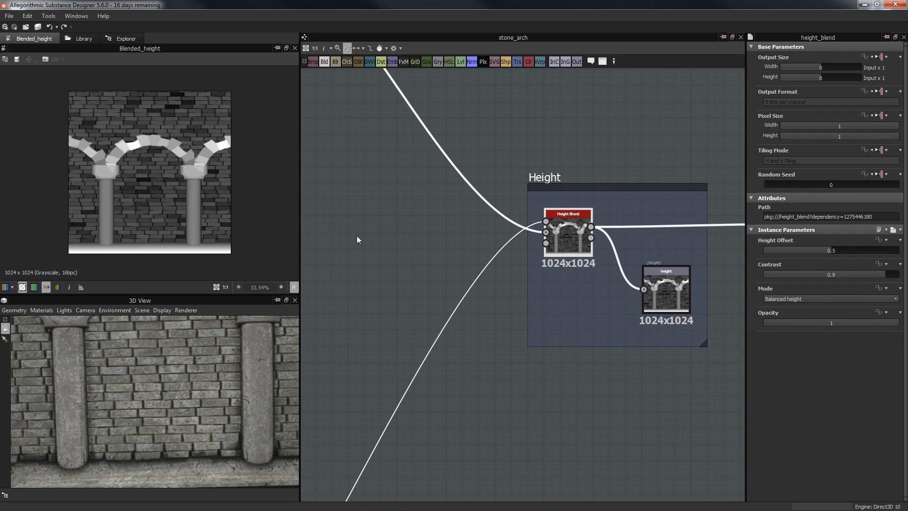
scroll(397, 161, "down", 3)
middle_click_drag(431, 191, 590, 322)
middle_click_drag(484, 208, 360, 88)
scroll(532, 215, "up", 3)
middle_click_drag(479, 180, 364, 128)
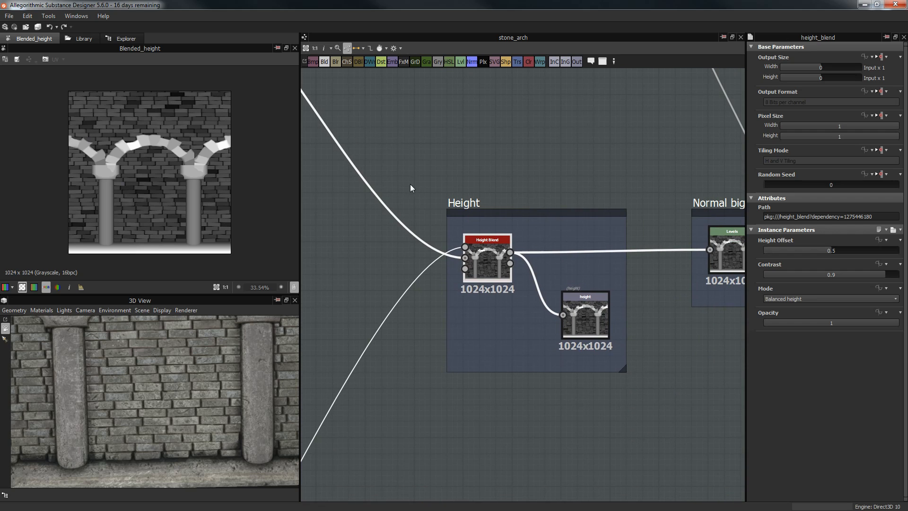
scroll(588, 302, "up", 3)
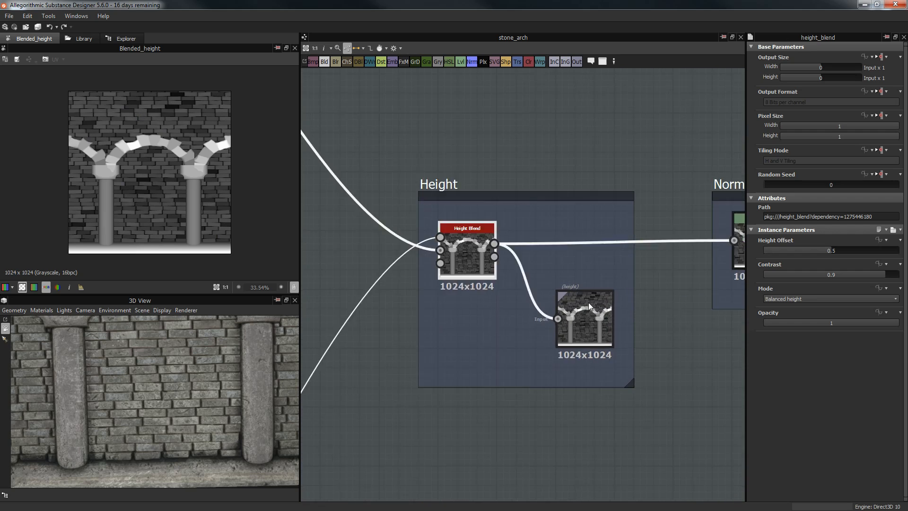
double_click(590, 312)
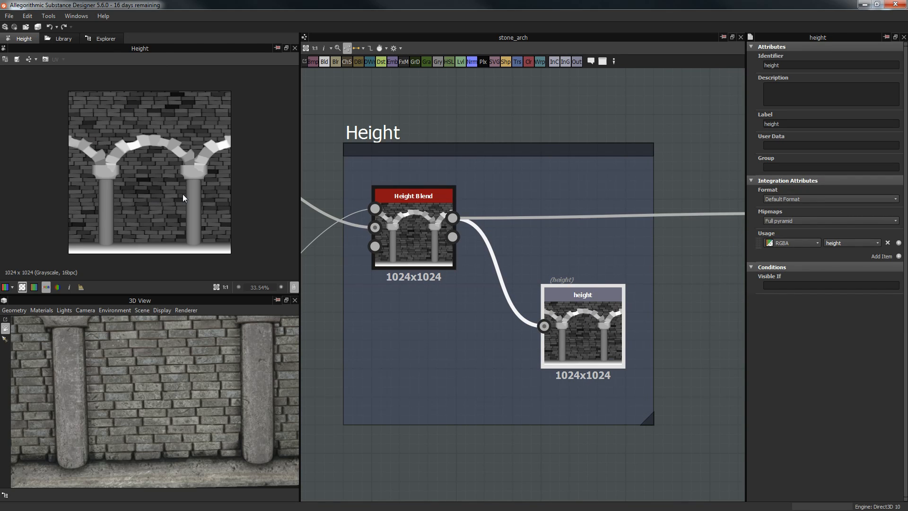
scroll(204, 376, "down", 5)
left_click_drag(518, 251, 478, 374)
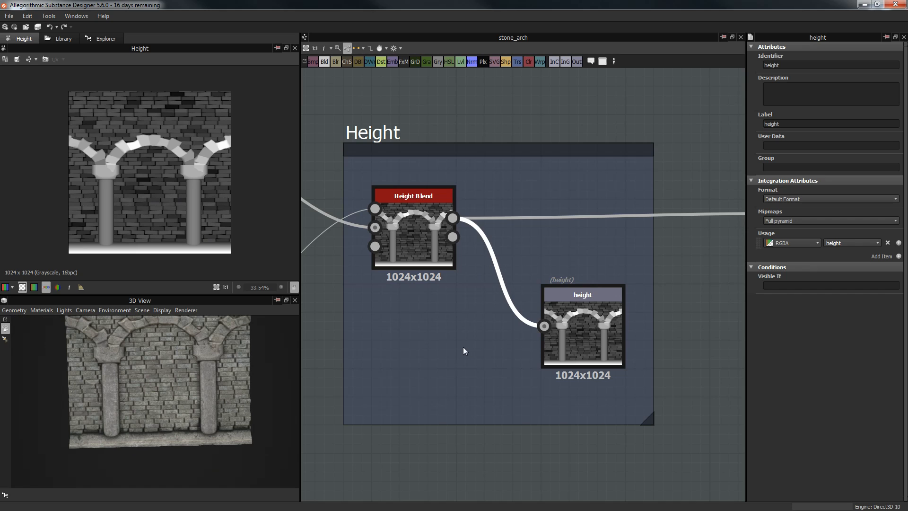
scroll(596, 269, "down", 8)
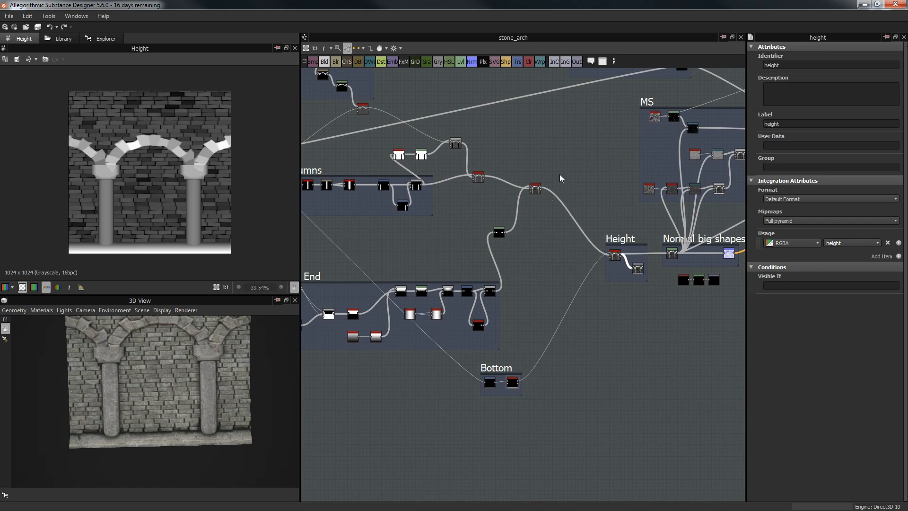
Step: Survey the column, Arch and Bricks frames, then centre on Height and Normal big shapes
middle_click_drag(521, 195, 556, 222)
middle_click_drag(471, 167, 533, 196)
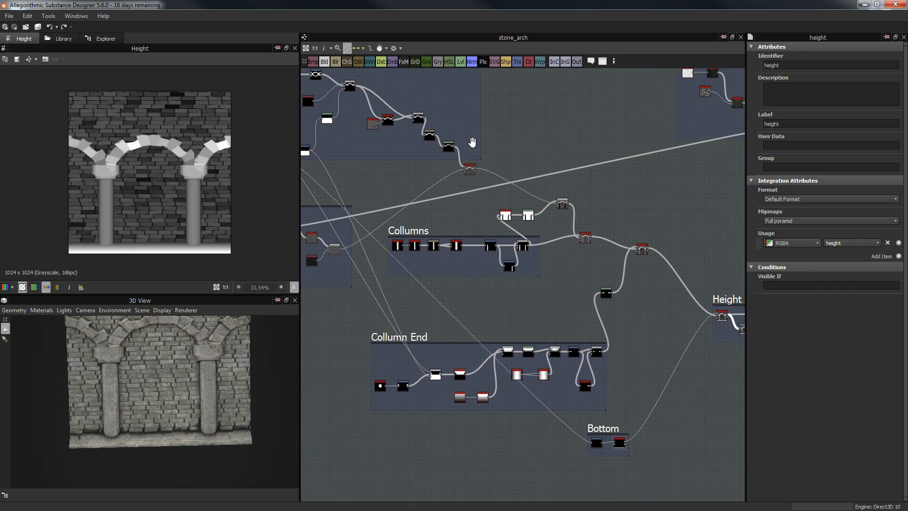
middle_click_drag(472, 142, 608, 198)
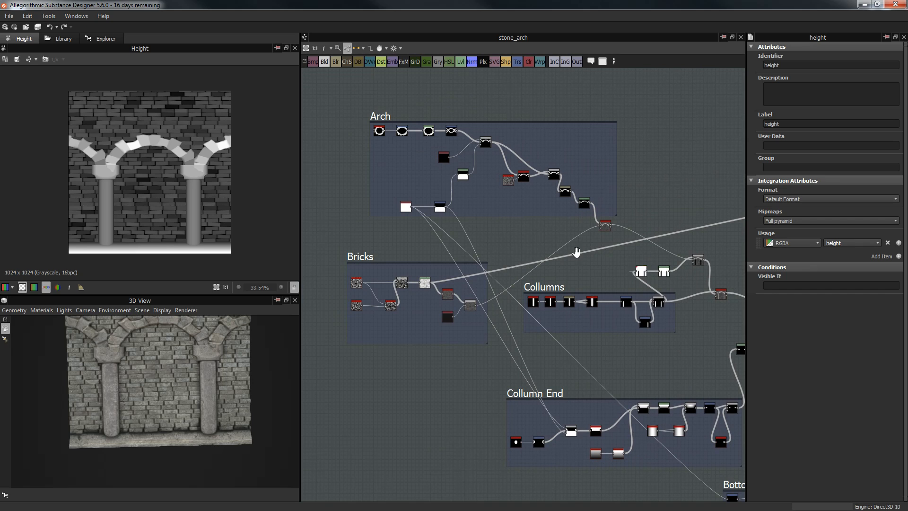
middle_click_drag(575, 251, 305, 148)
scroll(533, 219, "up", 2)
middle_click_drag(505, 192, 319, 82)
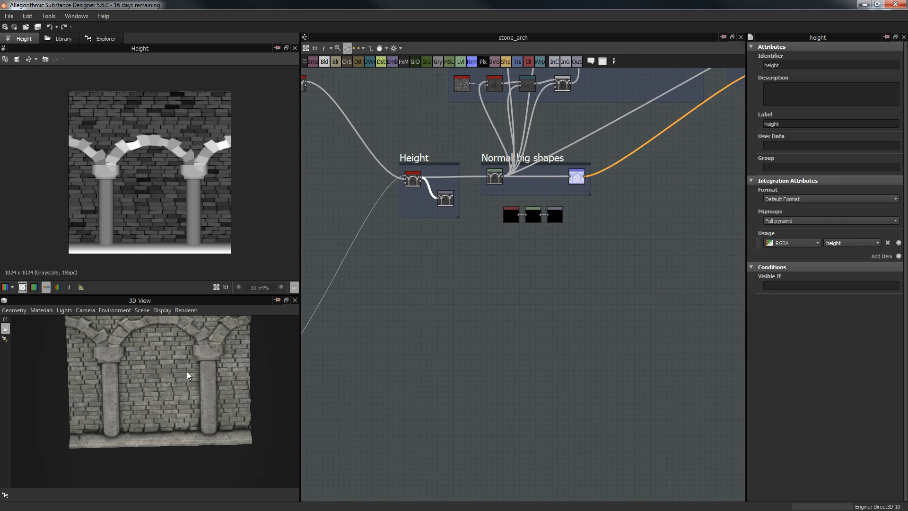
scroll(187, 375, "up", 3)
scroll(490, 226, "up", 2)
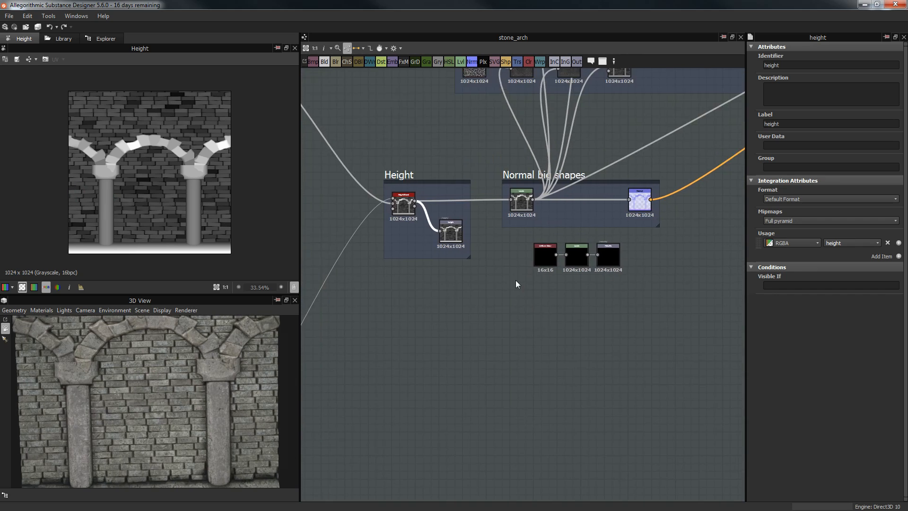
middle_click_drag(515, 279, 517, 348)
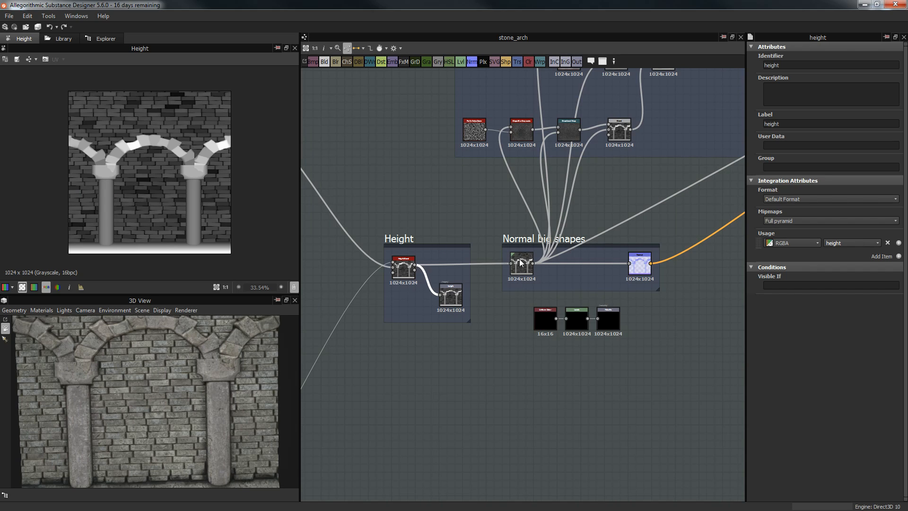
Step: Inspect the Levels node's histogram and recheck the Height Blend node
left_click(521, 265)
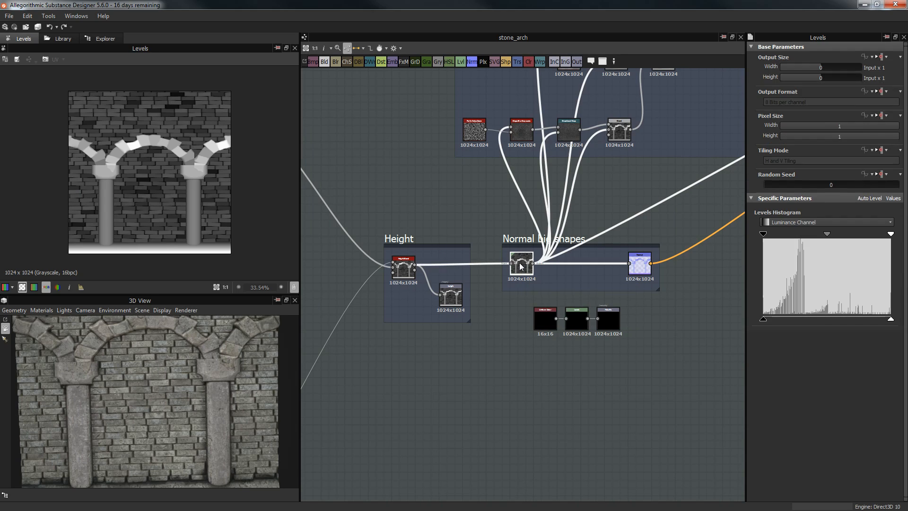
left_click(410, 273)
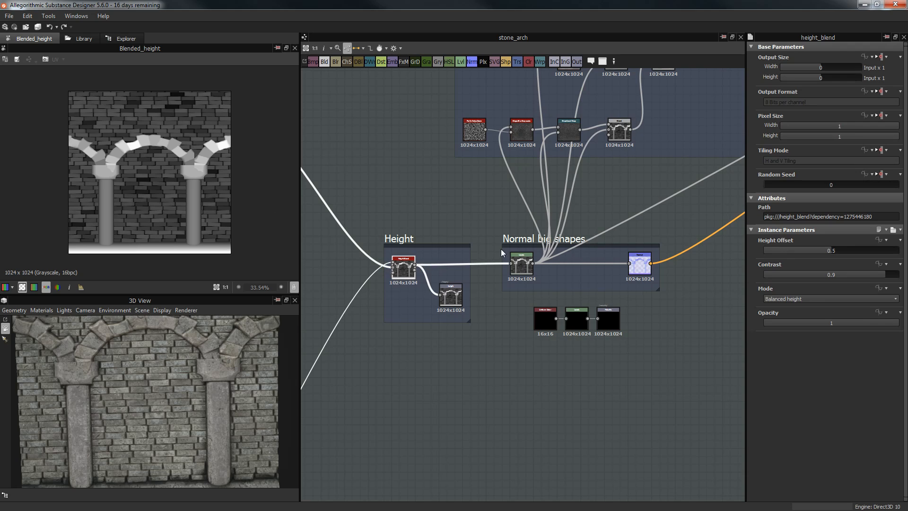
scroll(501, 248, "up", 2)
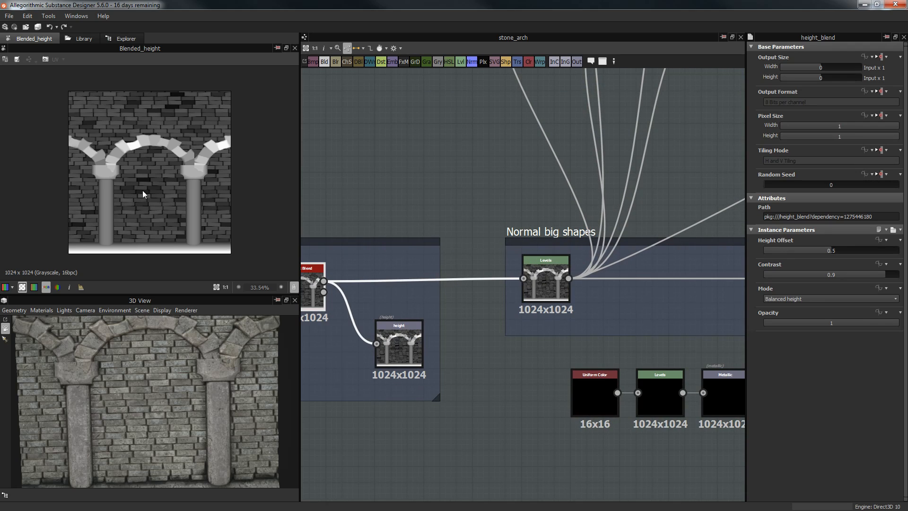
left_click(545, 276)
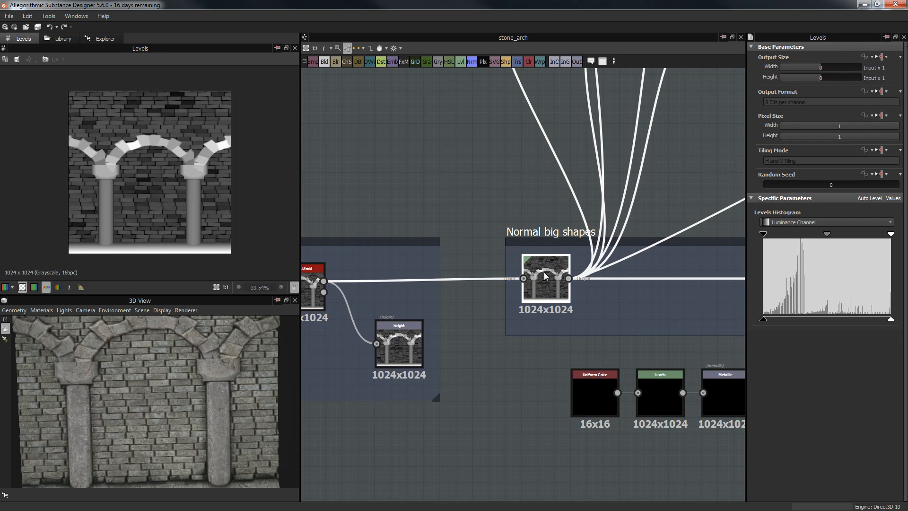
middle_click_drag(432, 222, 505, 177)
middle_click_drag(493, 396, 577, 324)
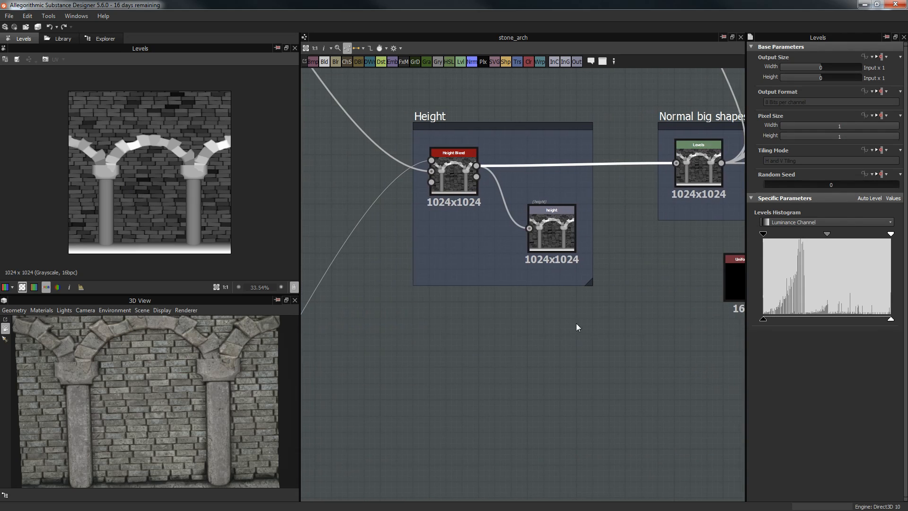
Step: Move to the Normal big shapes frame and select its Levels node
middle_click_drag(480, 257, 425, 320)
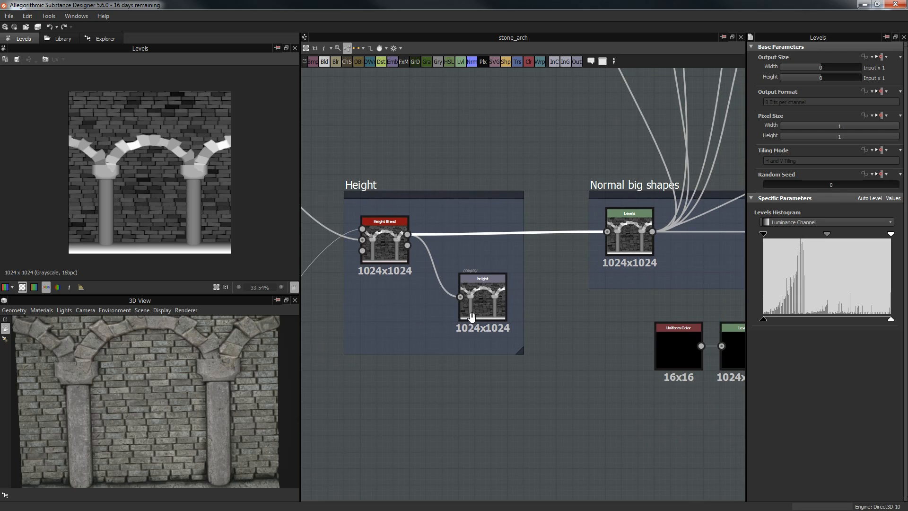
middle_click_drag(638, 229, 593, 250)
left_click(593, 250)
scroll(587, 353, "down", 3)
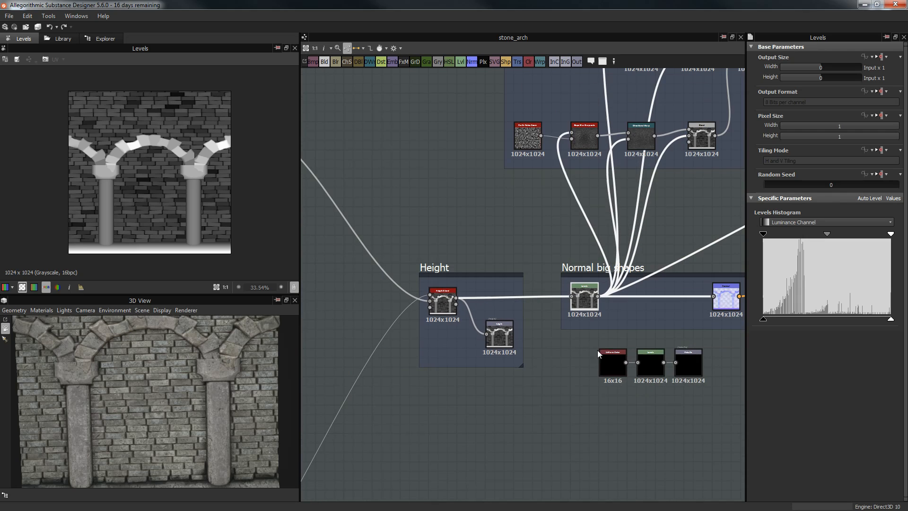
middle_click_drag(584, 352, 560, 352)
scroll(559, 357, "up", 2)
left_click(494, 333)
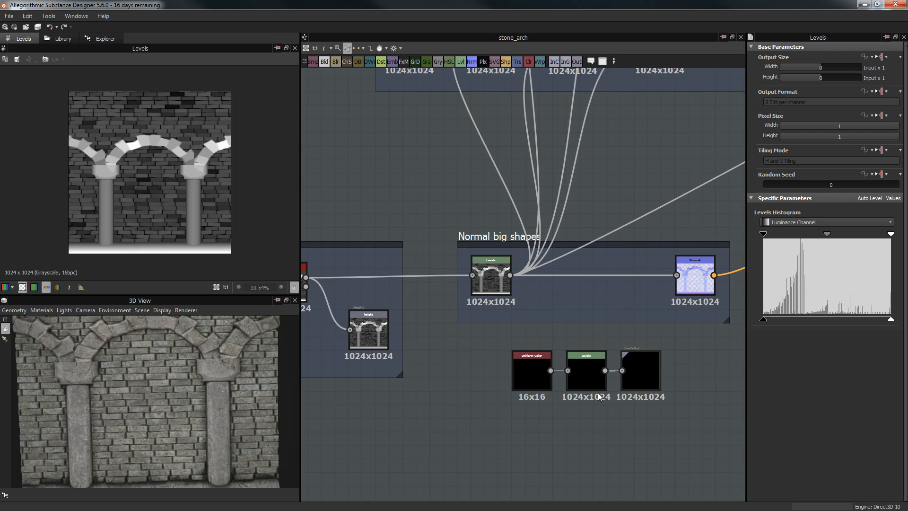
middle_click_drag(674, 345, 610, 356)
scroll(610, 355, "down", 1)
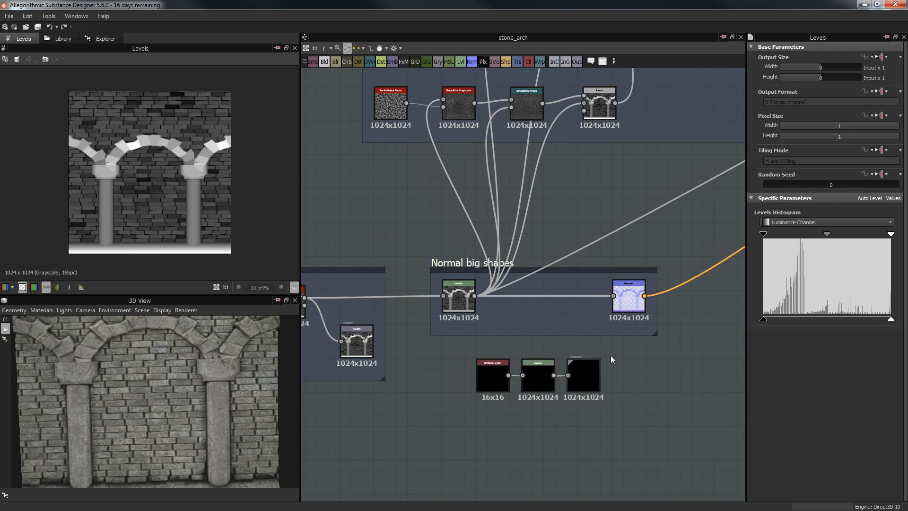
left_click_drag(443, 389, 672, 381)
middle_click_drag(503, 334, 473, 356)
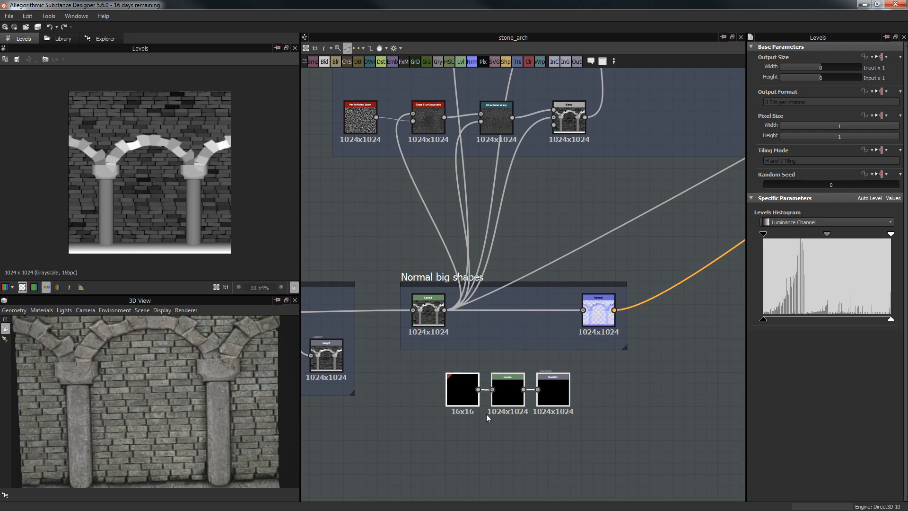
left_click(428, 329)
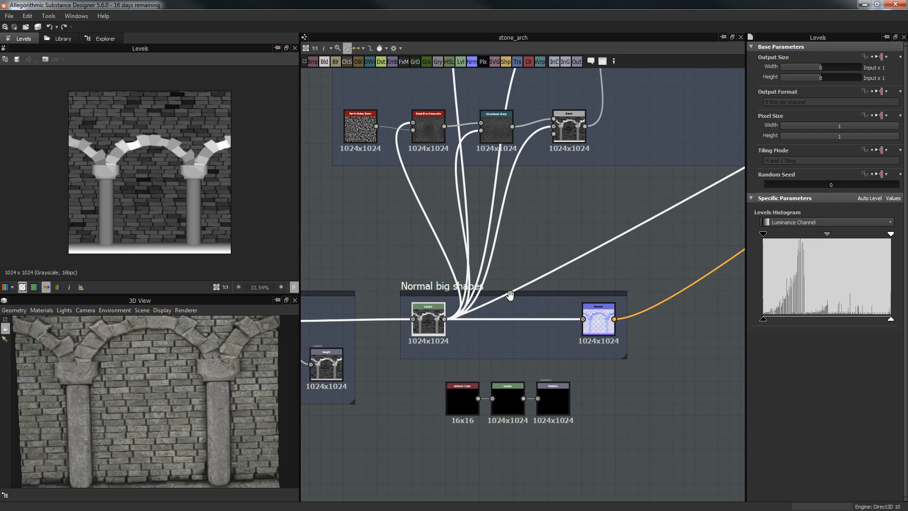
Step: Preview the Normal node's map of the arches and columns at Intensity 10
double_click(598, 319)
scroll(152, 180, "up", 1)
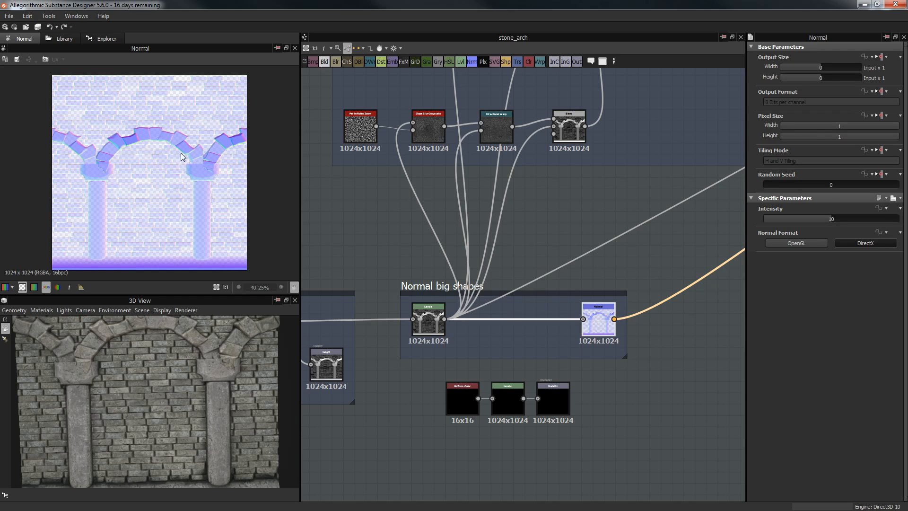
scroll(473, 179, "down", 4)
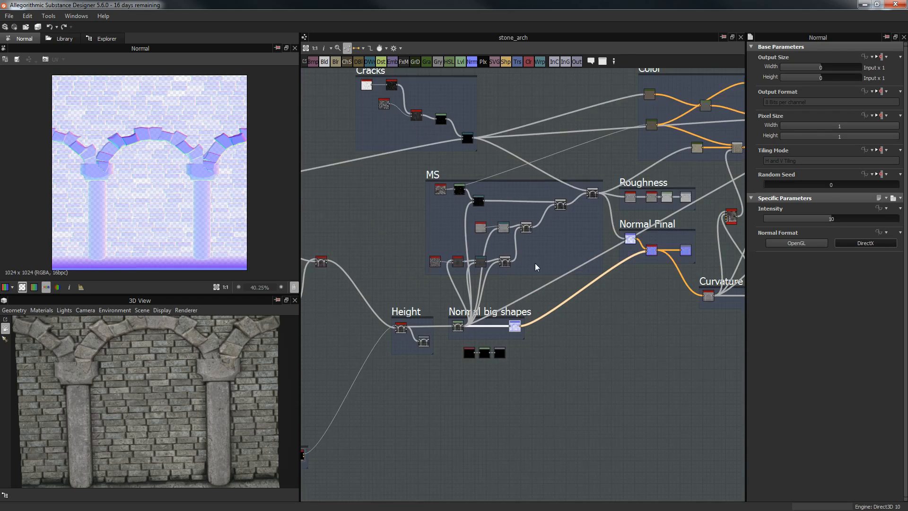
scroll(534, 263, "down", 1)
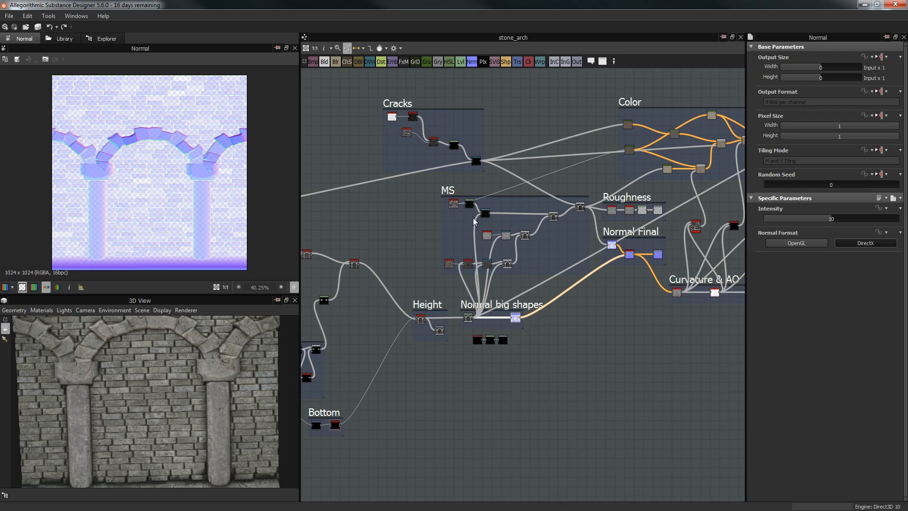
scroll(425, 241, "up", 4)
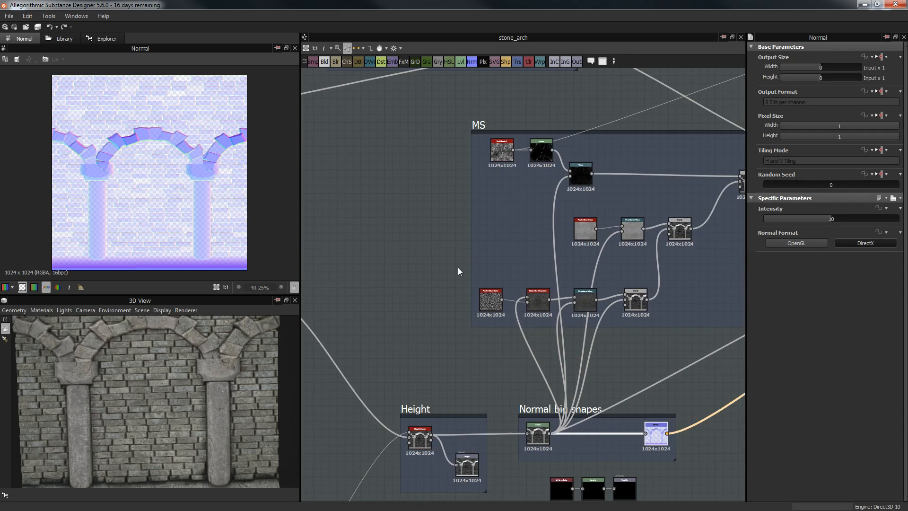
middle_click_drag(441, 256, 397, 283)
scroll(421, 239, "up", 1)
middle_click_drag(456, 312, 398, 128)
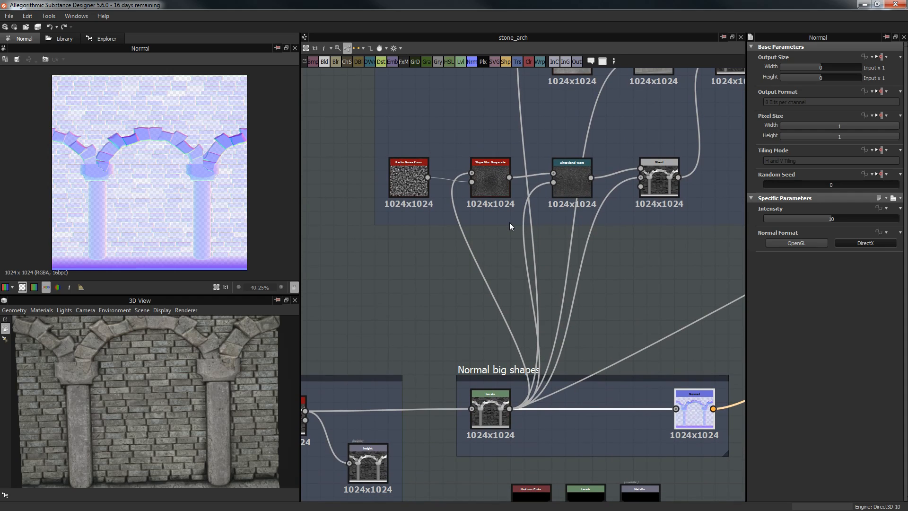
Step: Preview the Blend node's output, zooming in on the arch's white stone edges
double_click(670, 171)
scroll(158, 192, "up", 3)
scroll(158, 192, "up", 3)
middle_click_drag(120, 109, 177, 205)
scroll(177, 205, "up", 4)
middle_click_drag(181, 171, 185, 212)
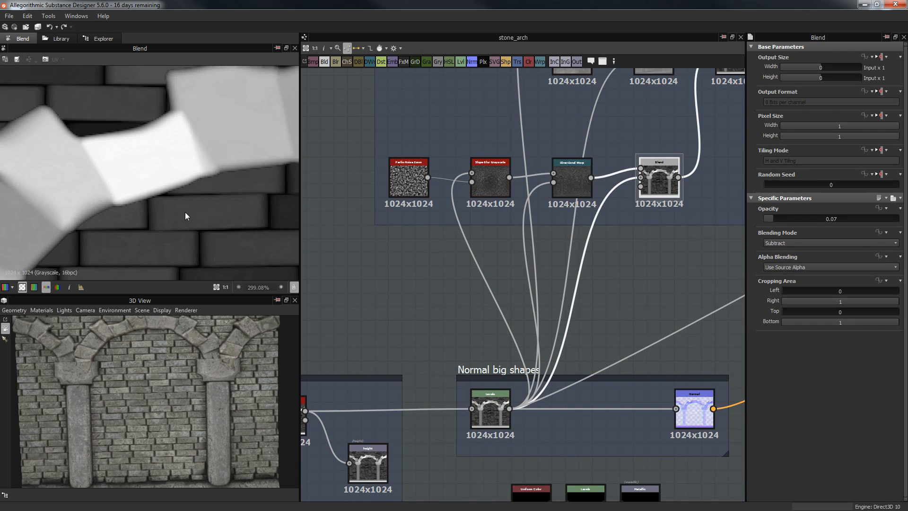
scroll(186, 203, "up", 7)
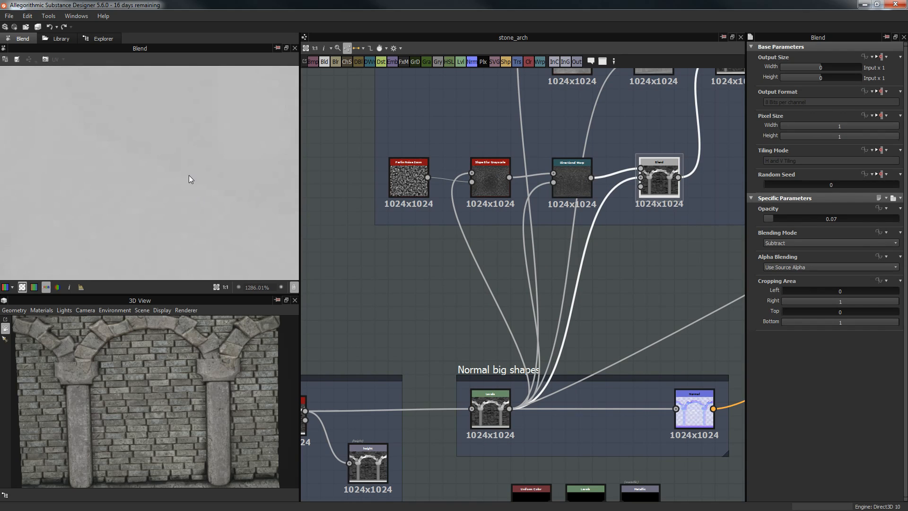
scroll(204, 142, "down", 4)
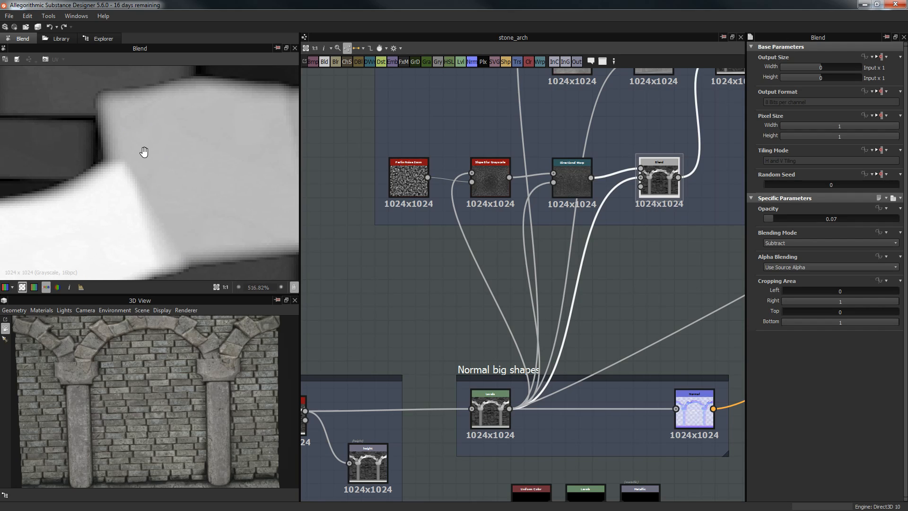
scroll(168, 148, "up", 3)
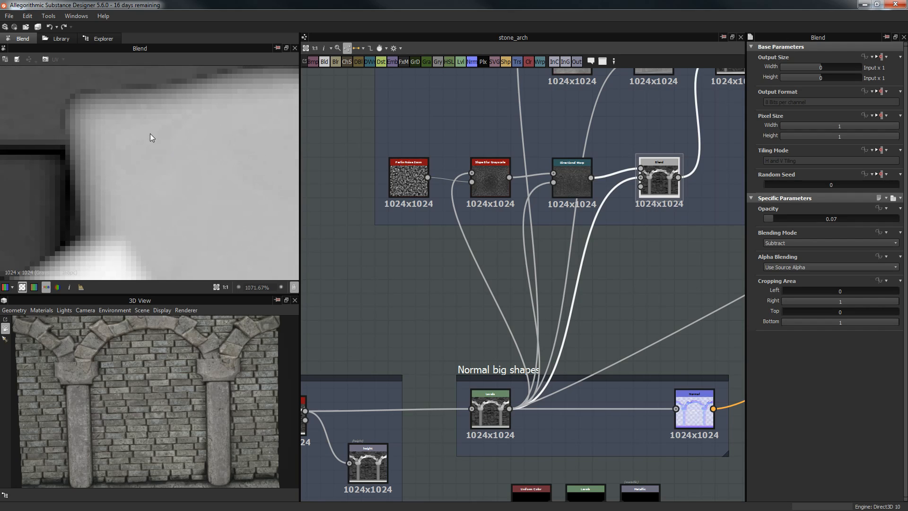
scroll(144, 180, "down", 1)
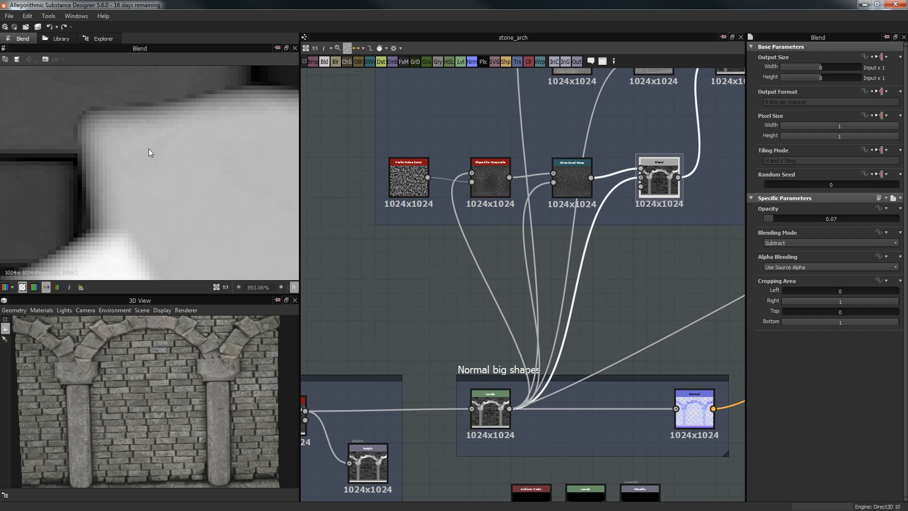
middle_click_drag(107, 143, 170, 210)
scroll(182, 163, "up", 2)
middle_click_drag(202, 153, 287, 170)
mouse_move(149, 168)
middle_mouse_down()
mouse_move(130, 156)
mouse_move(157, 154)
middle_mouse_up()
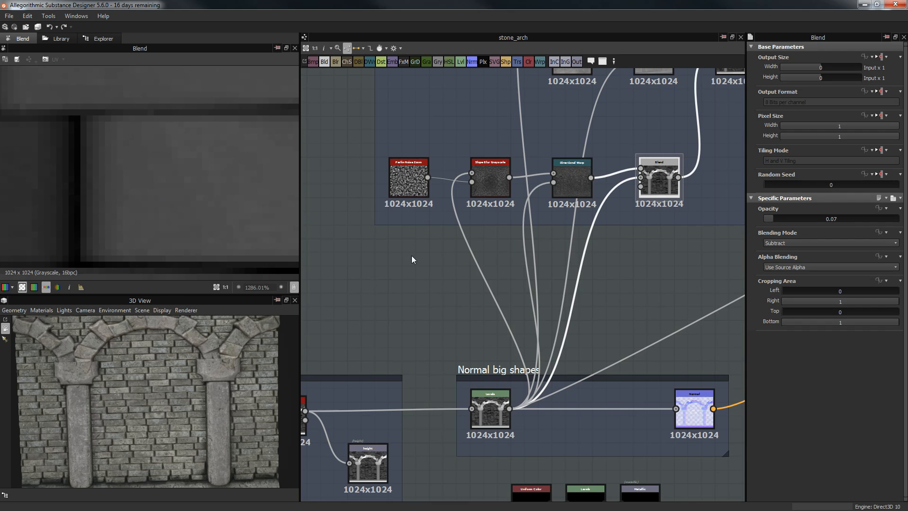
Step: Preview the Perlin Noise Zoom output, then the Slope Blur Grayscale output
double_click(407, 178)
scroll(137, 160, "down", 9)
scroll(127, 176, "down", 14)
scroll(131, 175, "up", 3)
double_click(491, 173)
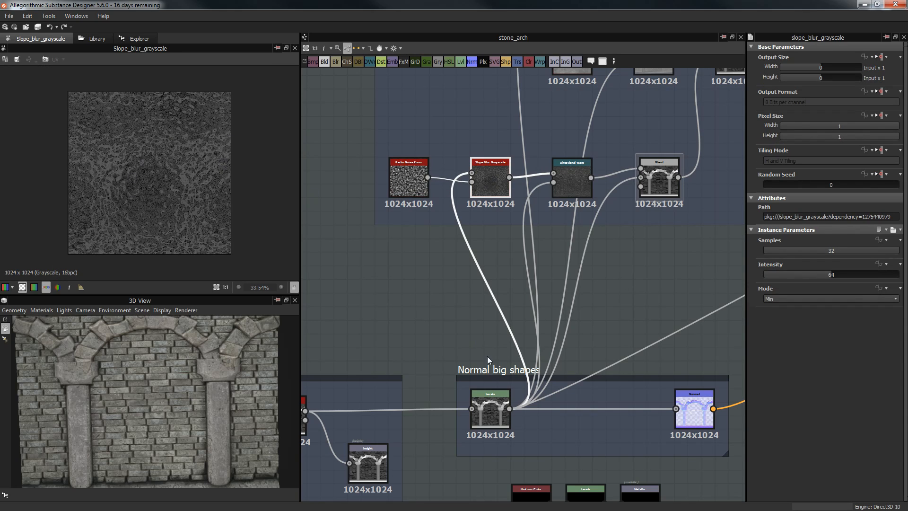
Step: Check the Levels node, then return to Slope Blur Grayscale at Samples 32, Intensity 64, Min
double_click(501, 415)
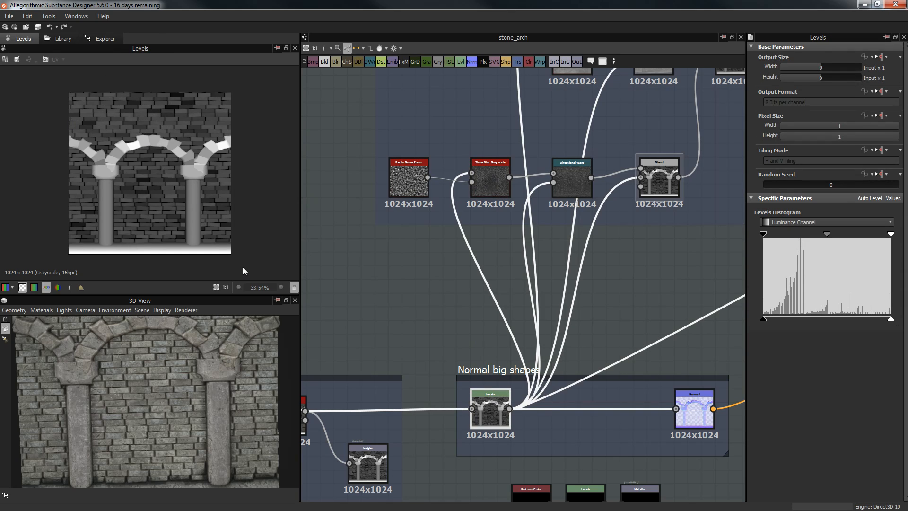
scroll(64, 148, "up", 2)
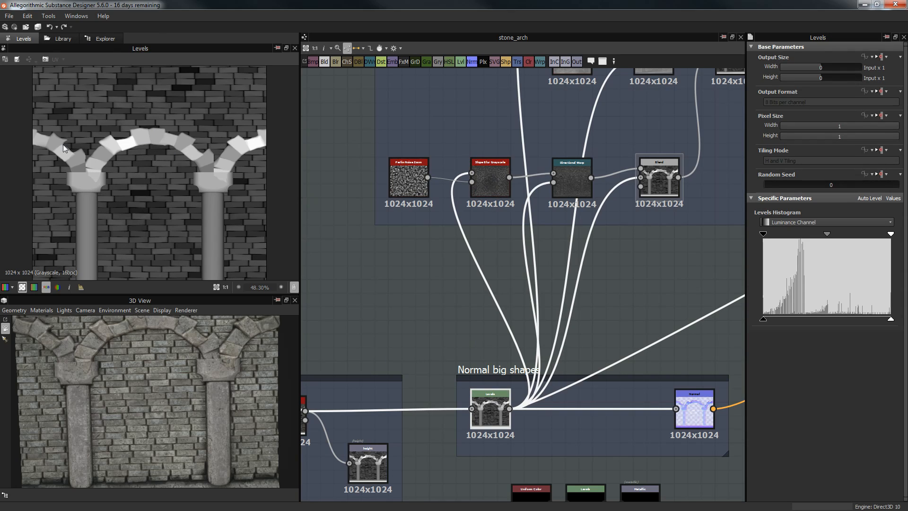
scroll(620, 183, "up", 1)
double_click(476, 186)
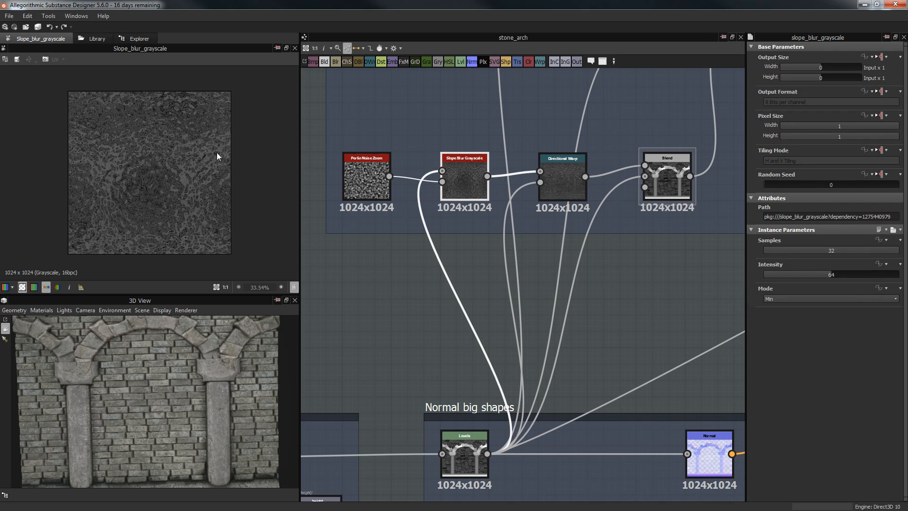
scroll(130, 144, "up", 5)
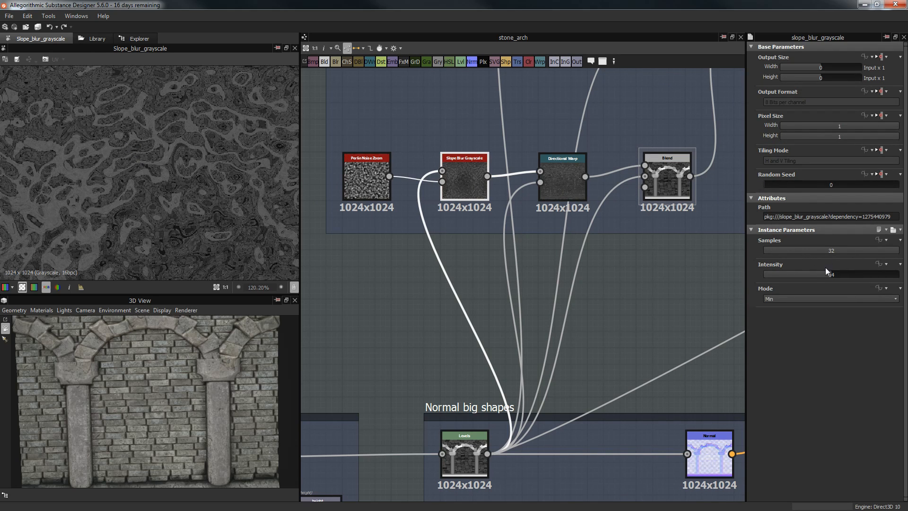
scroll(243, 194, "up", 4)
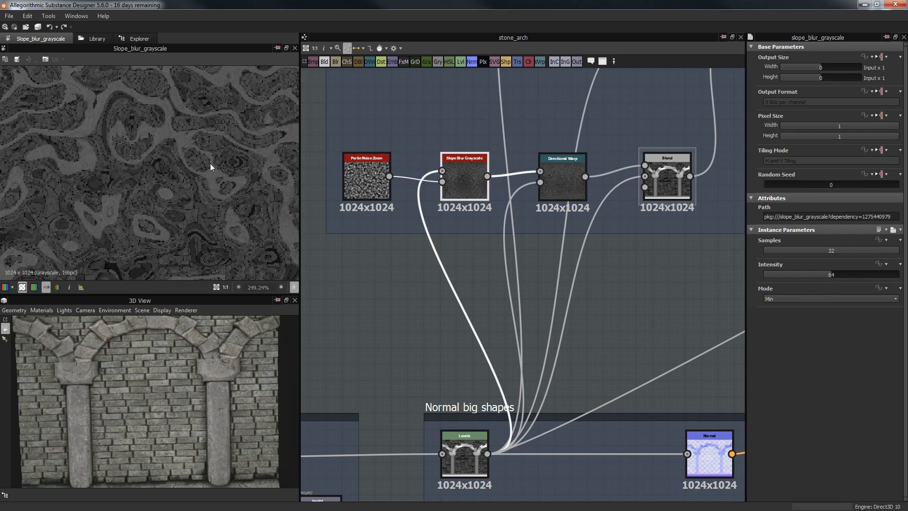
scroll(222, 236, "down", 7)
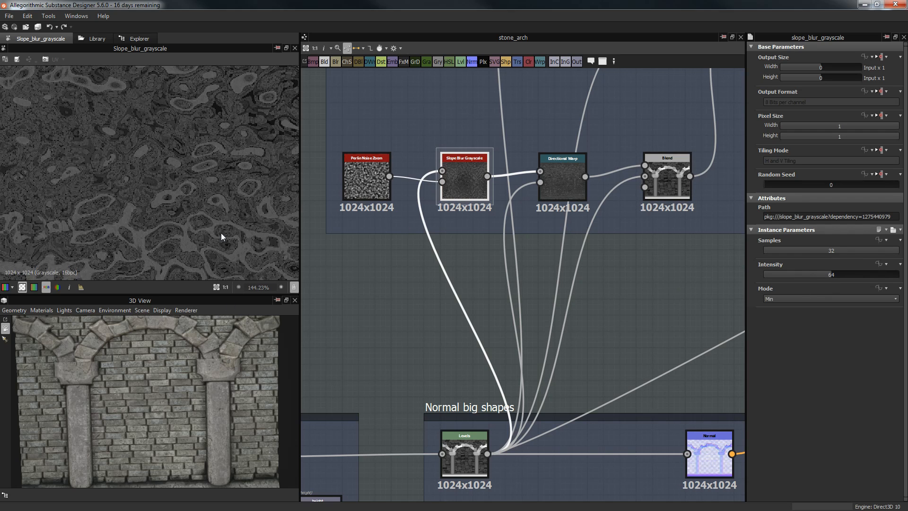
scroll(200, 234, "up", 1)
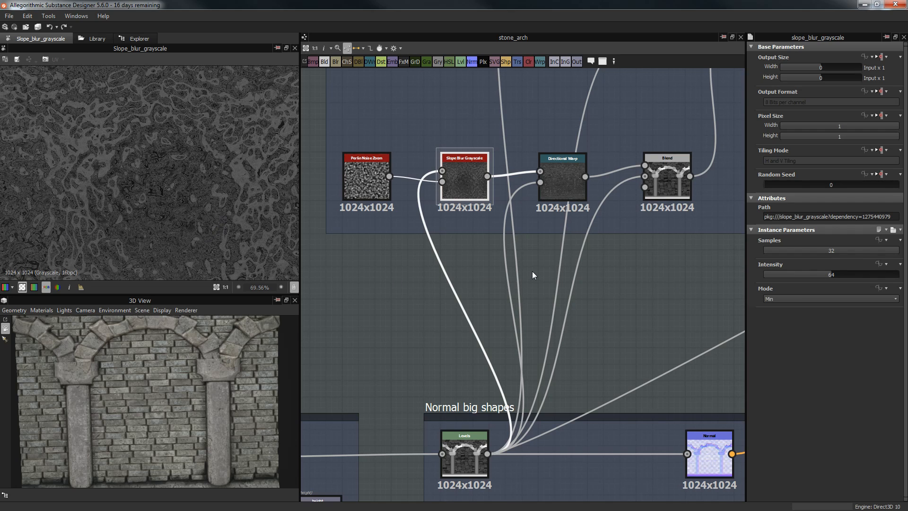
left_click(557, 190)
scroll(165, 159, "down", 2)
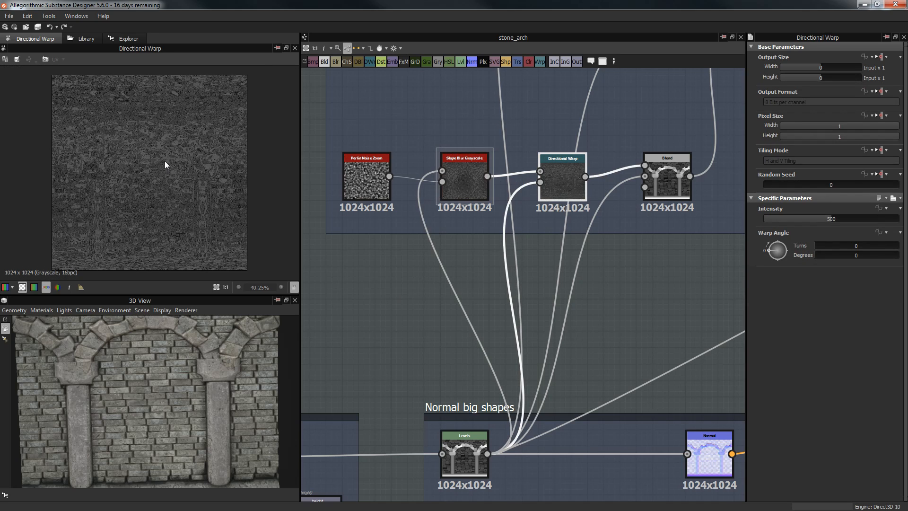
middle_click_drag(388, 287, 366, 197)
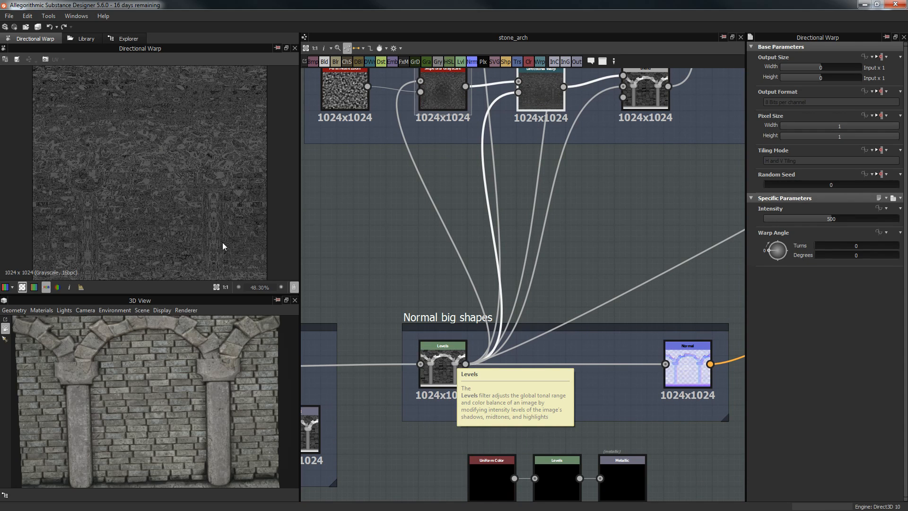
scroll(211, 211, "up", 2)
scroll(212, 177, "down", 2)
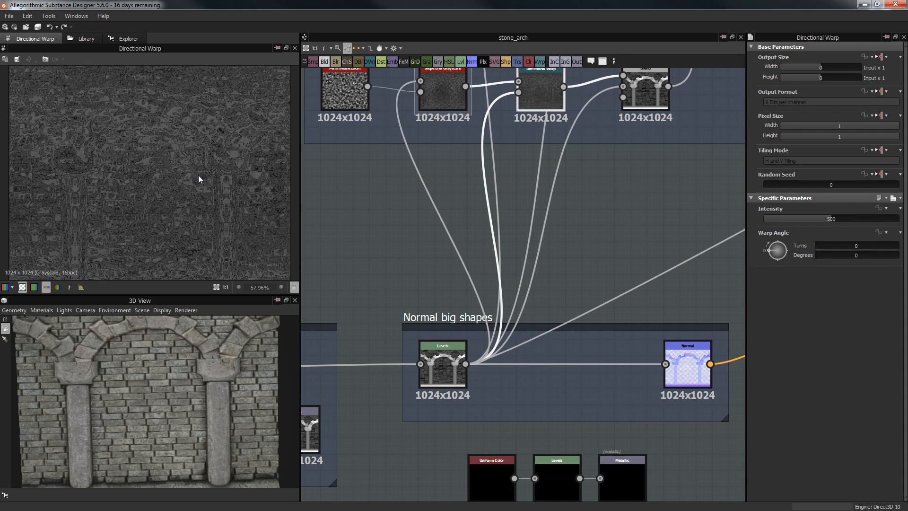
middle_click_drag(236, 169, 236, 146)
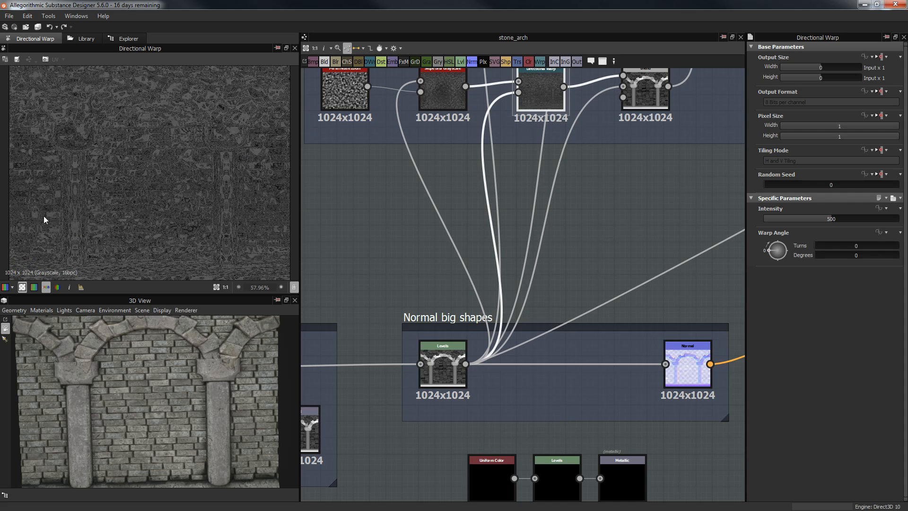
scroll(231, 180, "down", 1)
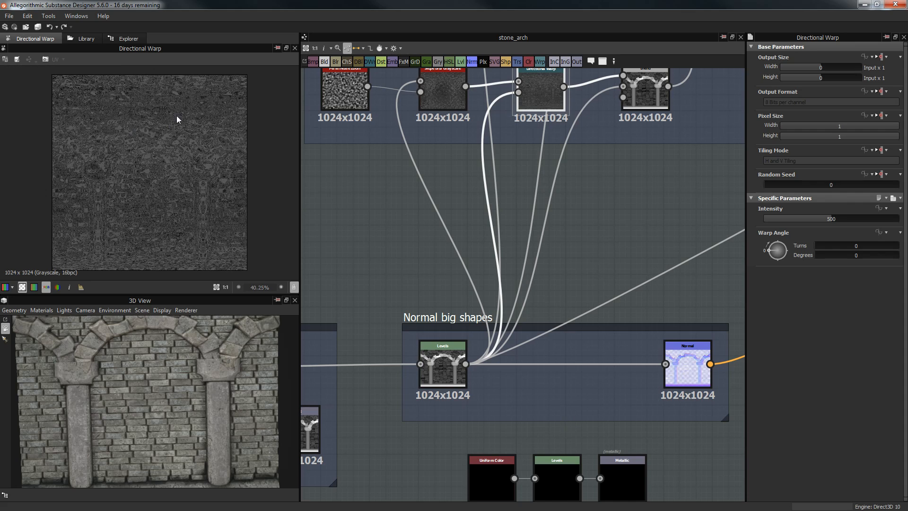
scroll(197, 158, "up", 3)
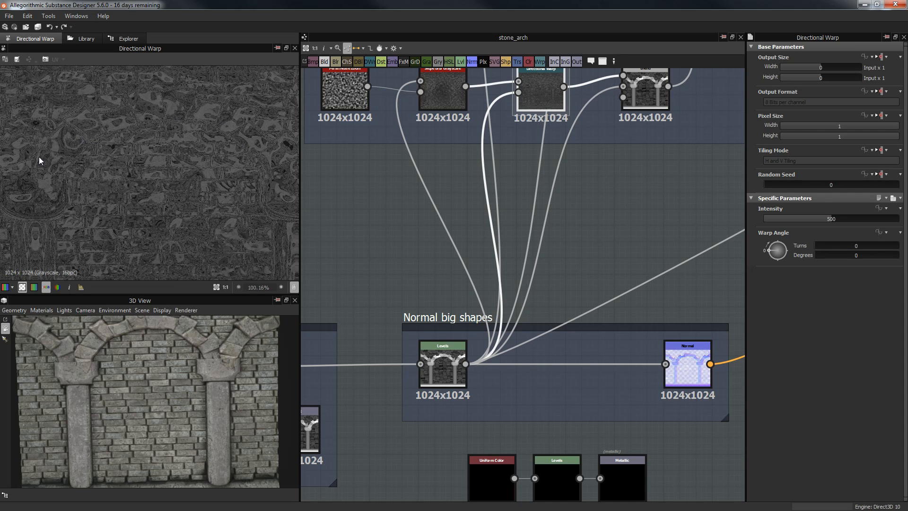
scroll(183, 110, "up", 5)
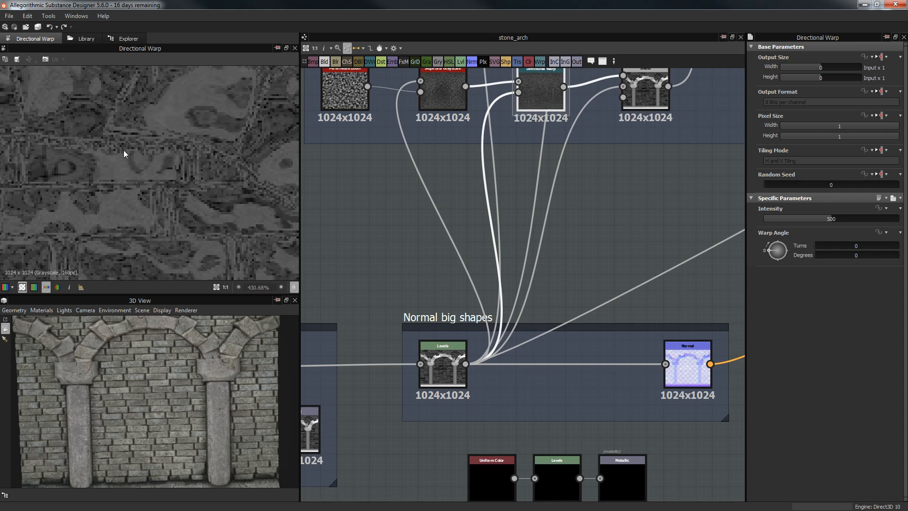
scroll(245, 158, "down", 2)
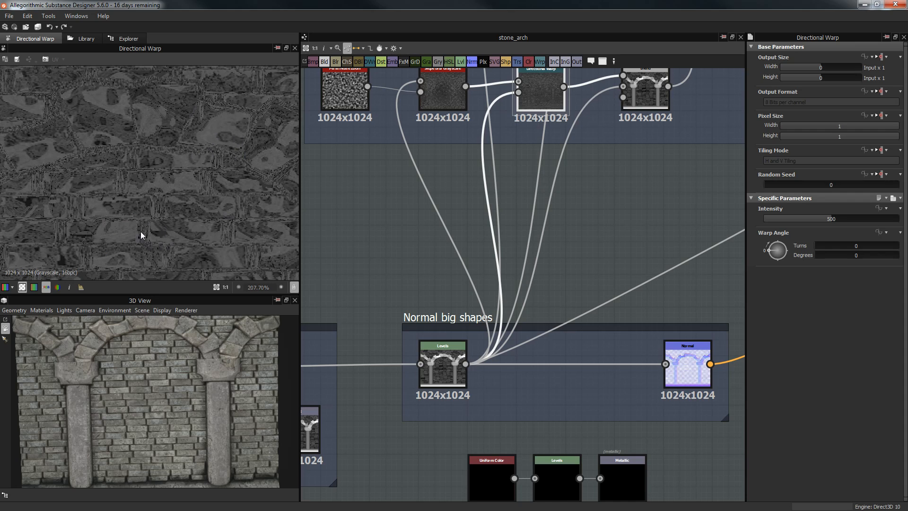
scroll(140, 208, "up", 1)
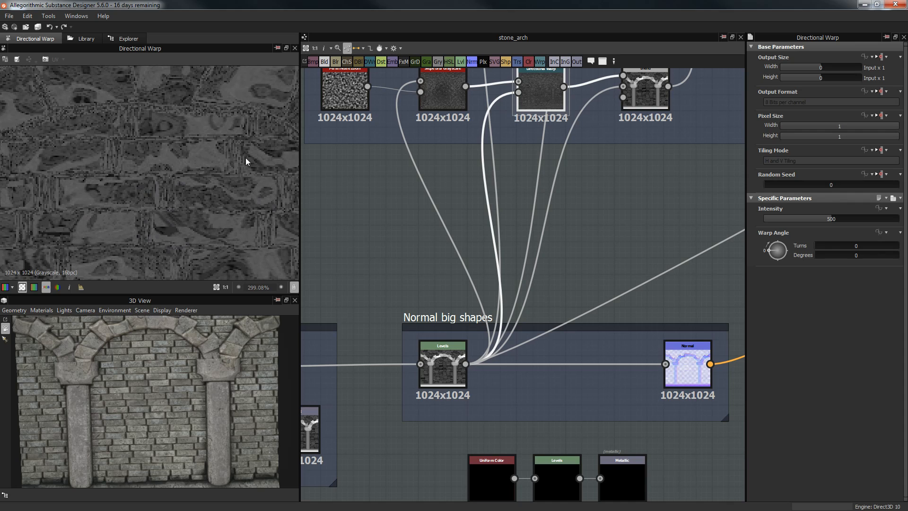
middle_click_drag(520, 172, 491, 195)
scroll(121, 182, "down", 2)
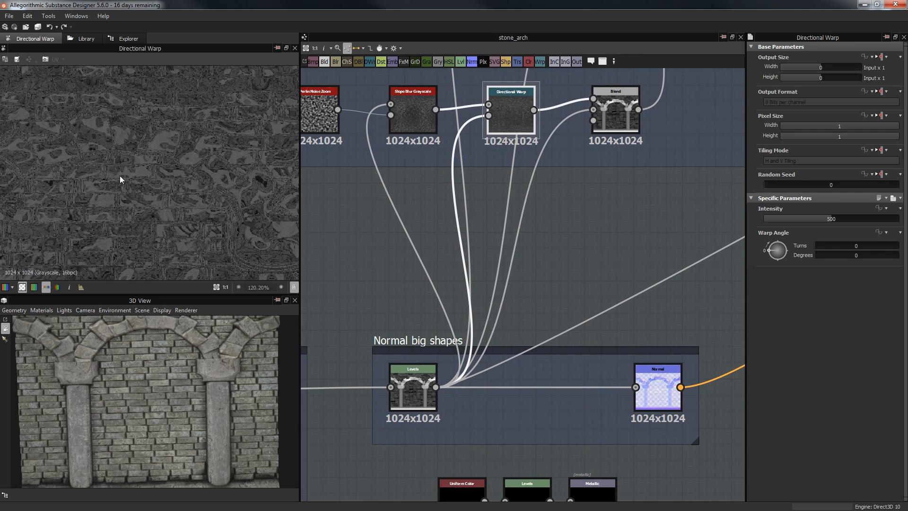
scroll(158, 374, "up", 5)
left_click_drag(172, 393, 109, 424)
scroll(169, 361, "up", 4)
scroll(174, 357, "up", 5)
scroll(160, 374, "up", 2)
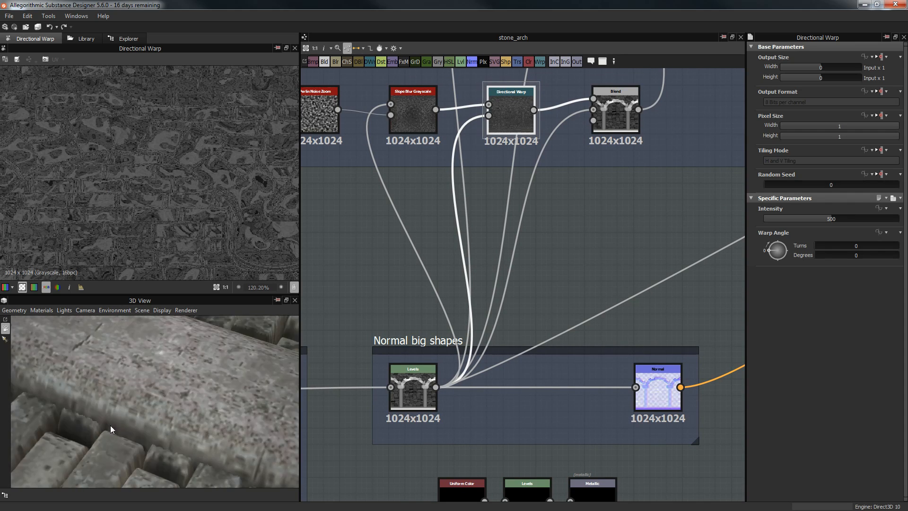
scroll(518, 200, "down", 5)
Step: Select the subtract Blend in the MS frame and preview its result
left_click(580, 221)
scroll(561, 231, "down", 6)
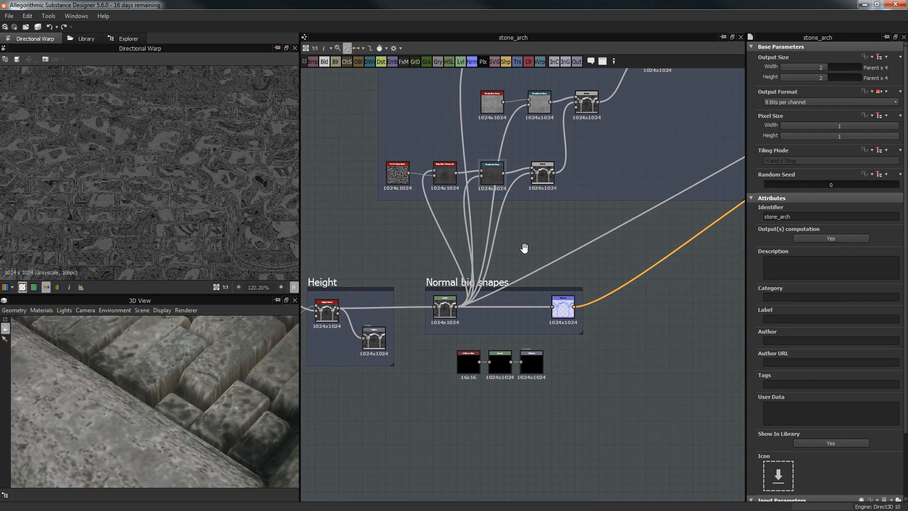
scroll(572, 274, "up", 5)
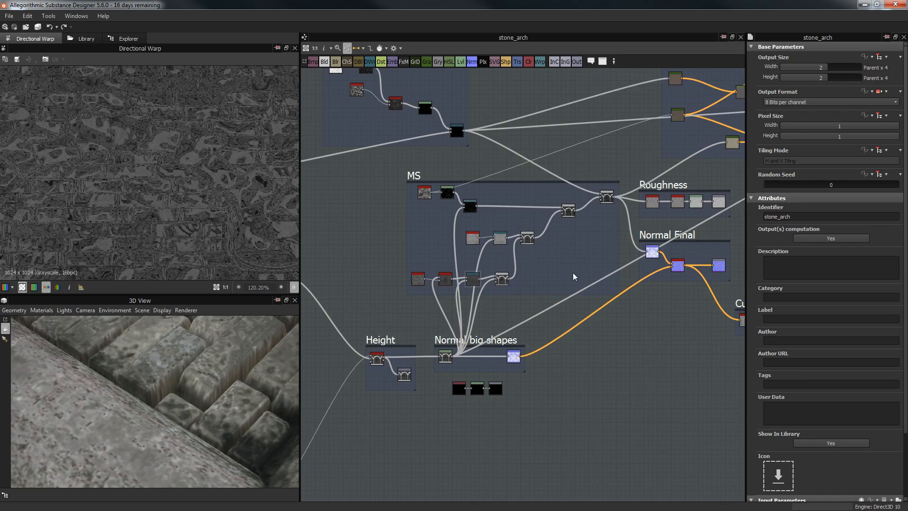
middle_click_drag(441, 238, 653, 132)
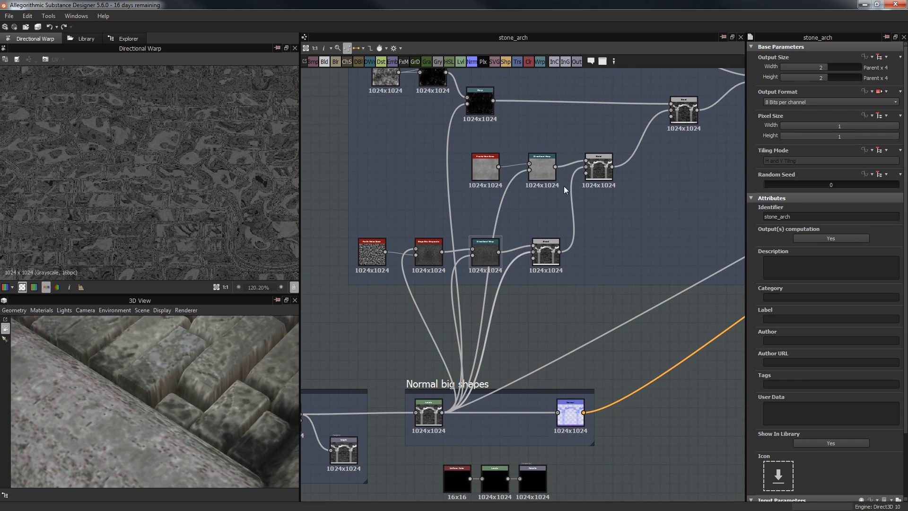
left_click(546, 256)
left_click(839, 218)
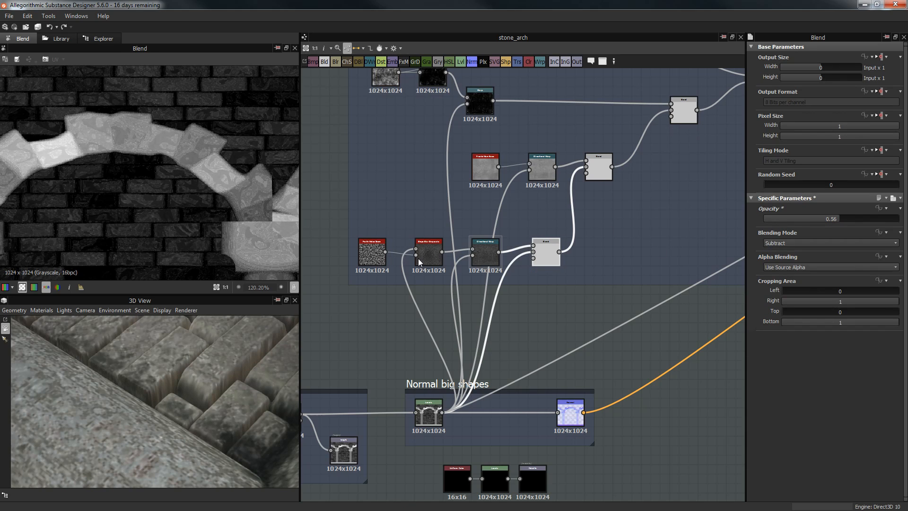
Step: Set the stone_arch graph's Output Size Width to Parent x 8
left_click_drag(176, 371, 183, 399)
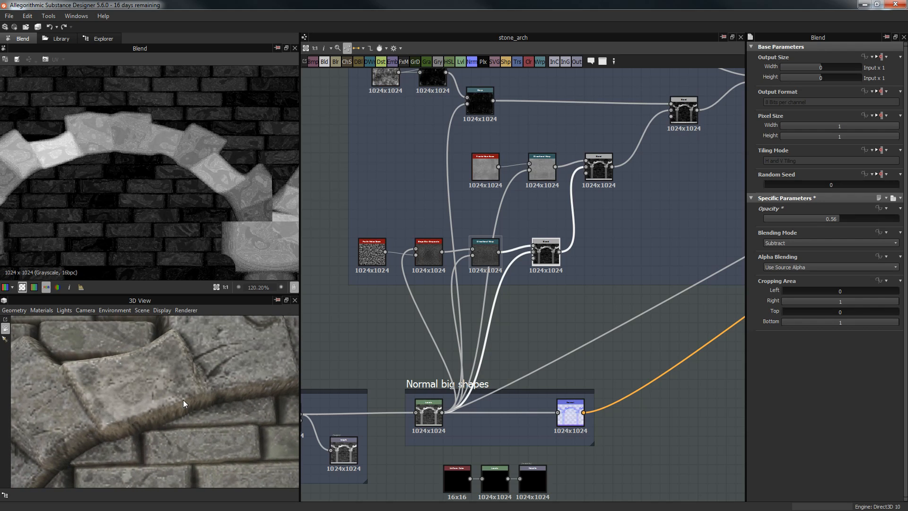
left_click(589, 313)
left_click(830, 66)
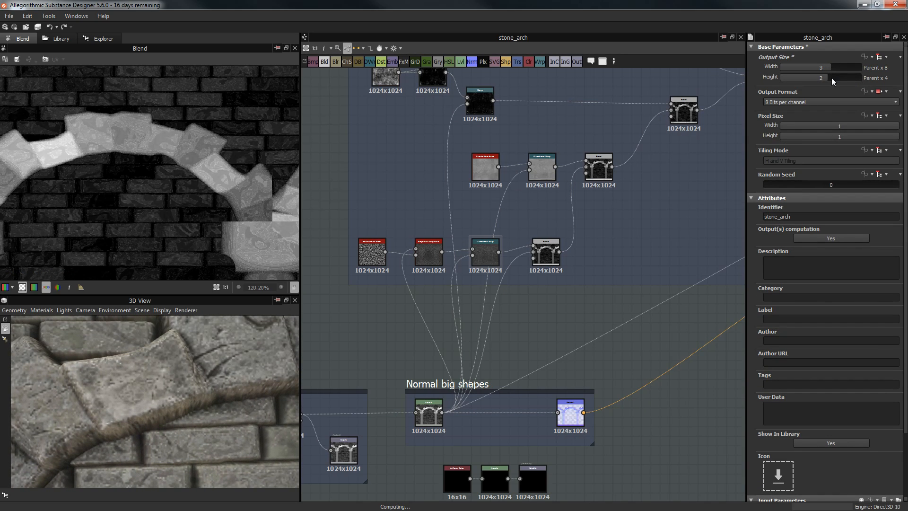
Step: Set Output Size Height to Parent x 8 and check the sharper bricks and pillar in 3D
left_click(831, 78)
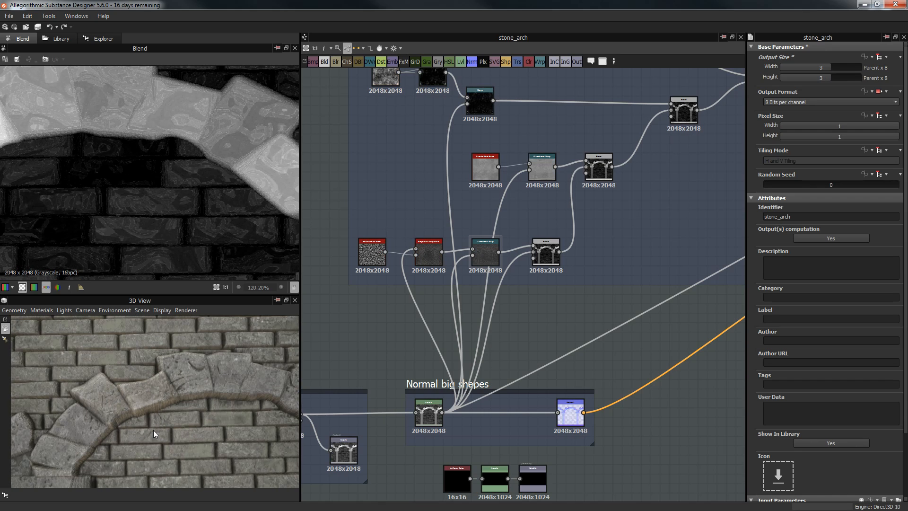
left_click_drag(153, 430, 236, 152)
left_click_drag(188, 418, 215, 350)
middle_click_drag(215, 351, 189, 379)
scroll(189, 379, "up", 5)
mouse_move(191, 378)
left_mouse_down()
mouse_move(198, 381)
mouse_move(177, 379)
left_mouse_up()
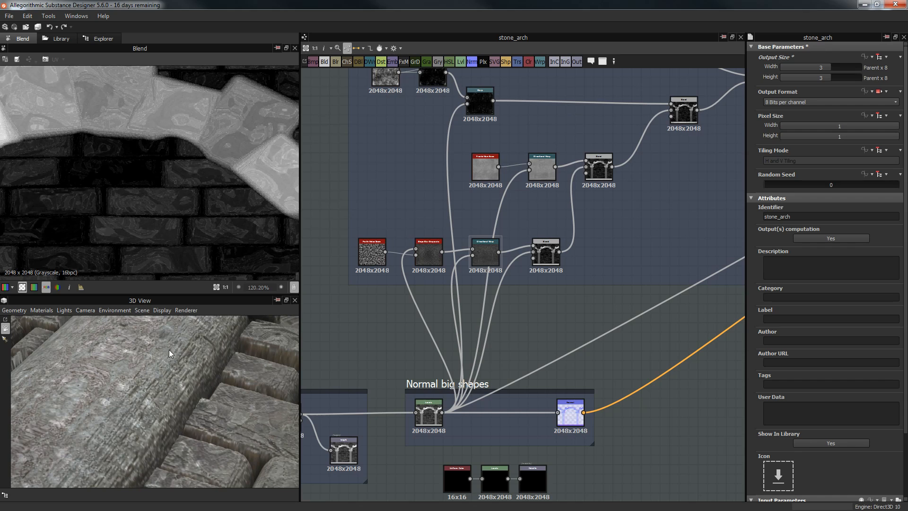
left_click_drag(215, 427, 184, 390)
scroll(184, 391, "up", 5)
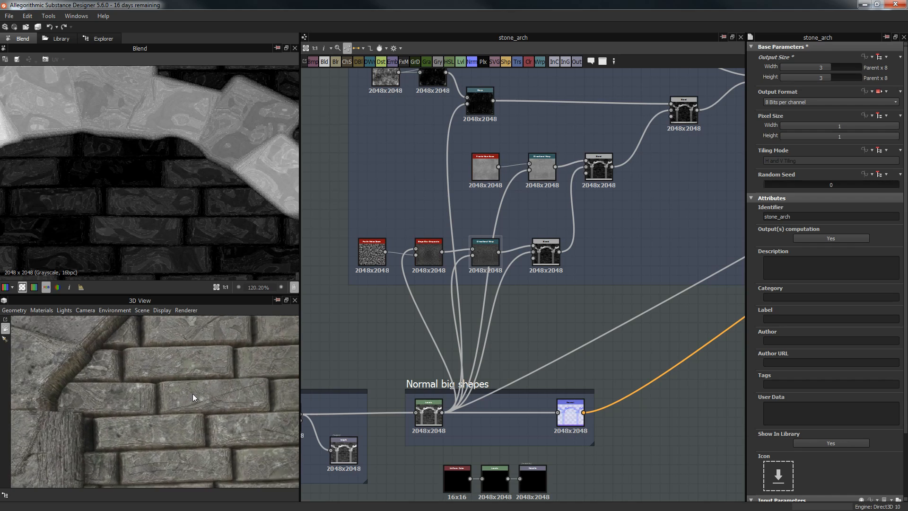
middle_click_drag(195, 396, 199, 408)
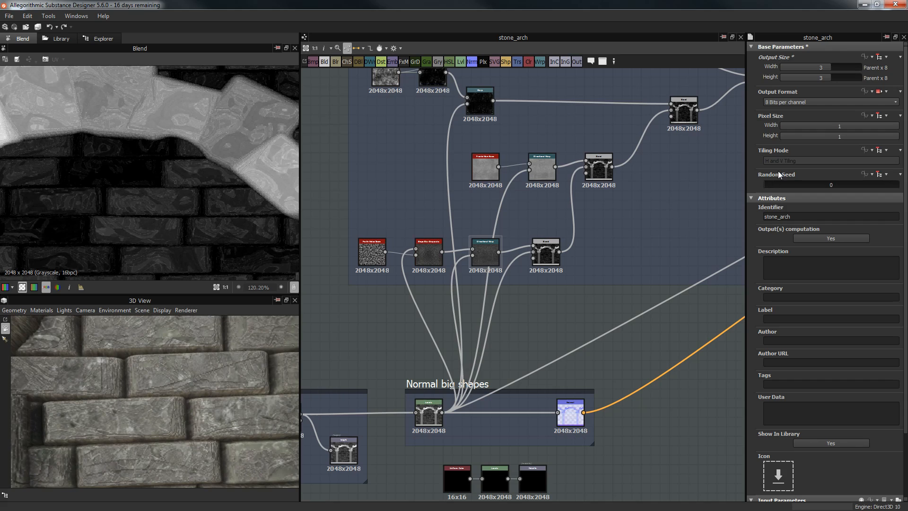
left_click(558, 241)
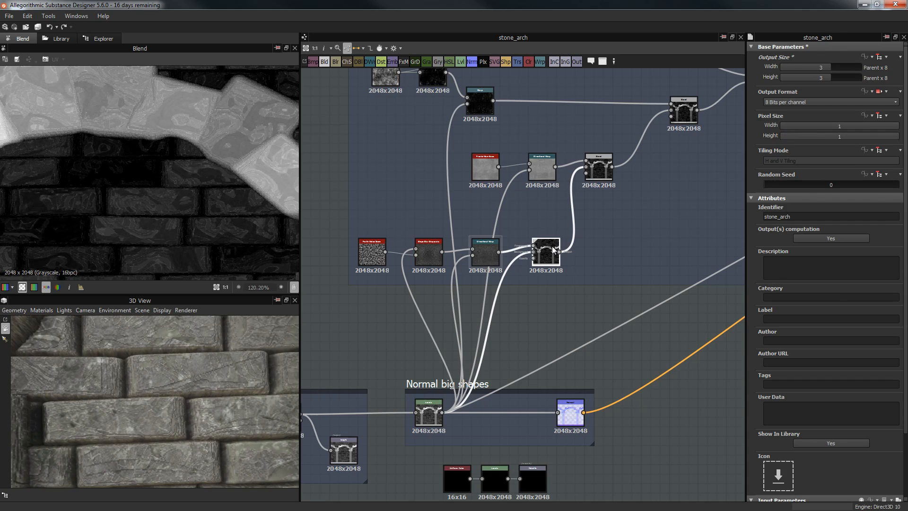
Step: Lower the subtract Blend's opacity to 0.07
double_click(781, 219)
type("0.")
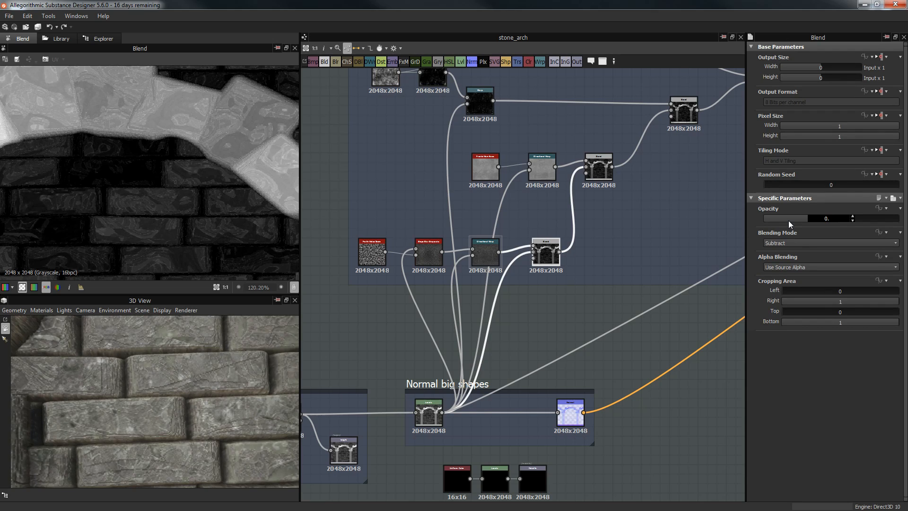
type("07")
key("Return")
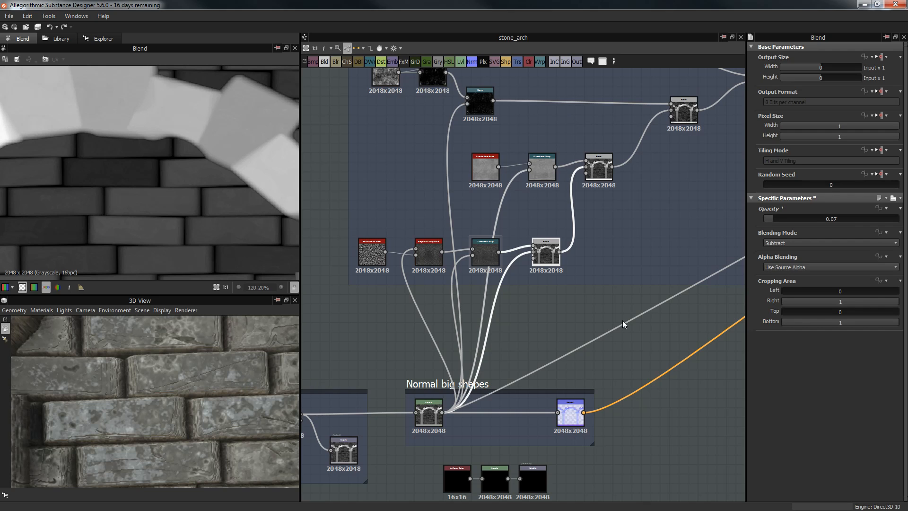
scroll(507, 302, "down", 2)
scroll(581, 250, "up", 5)
Step: Select the upper Overlay Blend and preview the Fractal Sum Base and Directional Warp outputs
left_click(573, 198)
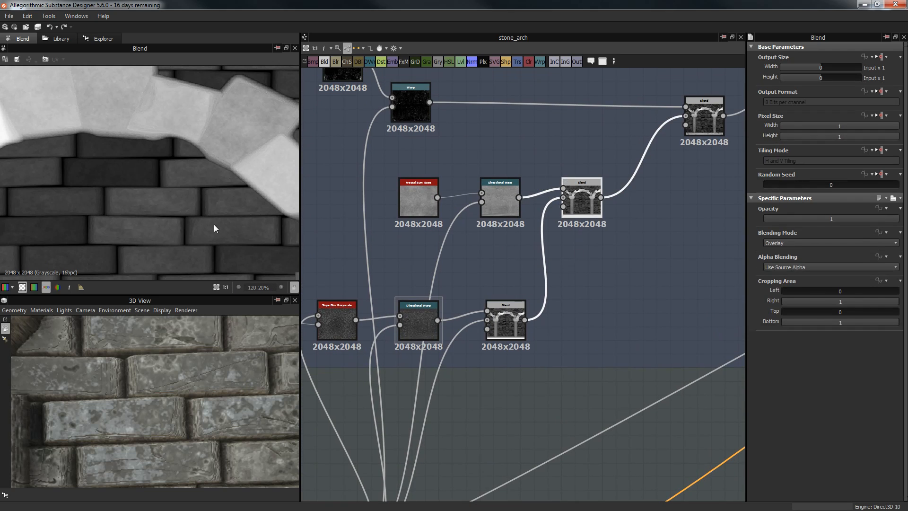
double_click(417, 186)
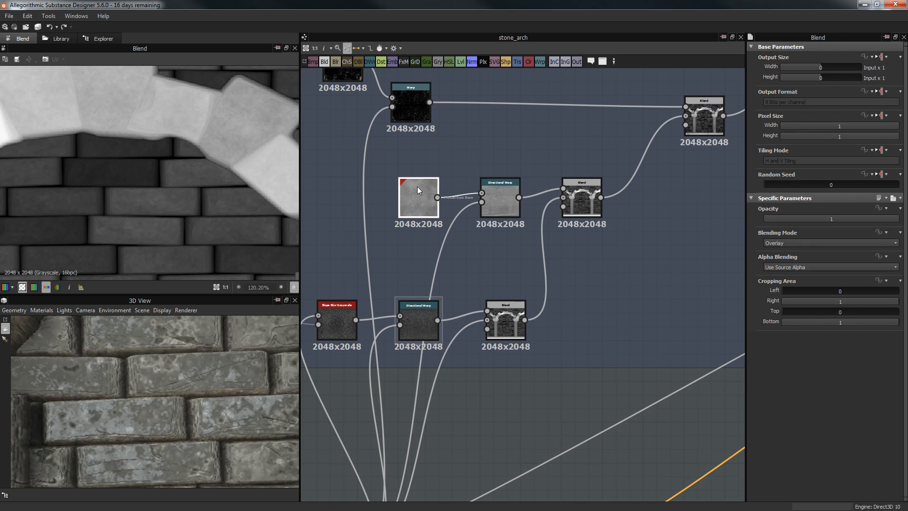
key("f")
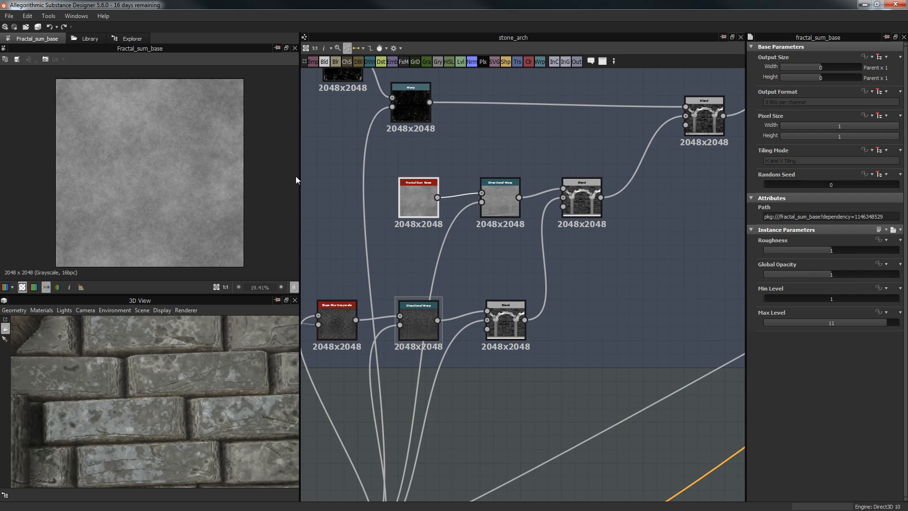
double_click(495, 197)
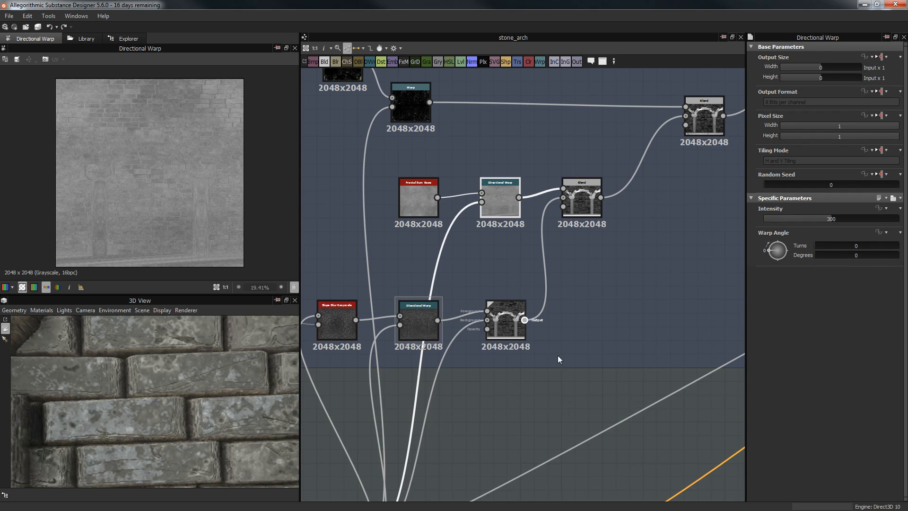
Step: Examine the warped stone blocks up close in the 2D preview
middle_click_drag(570, 279, 618, 142)
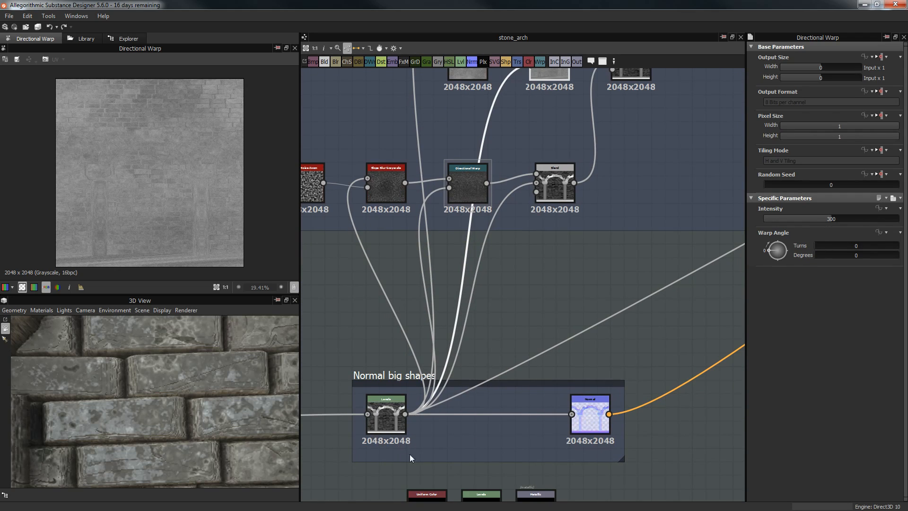
middle_click_drag(571, 109, 544, 212)
scroll(543, 212, "up", 3)
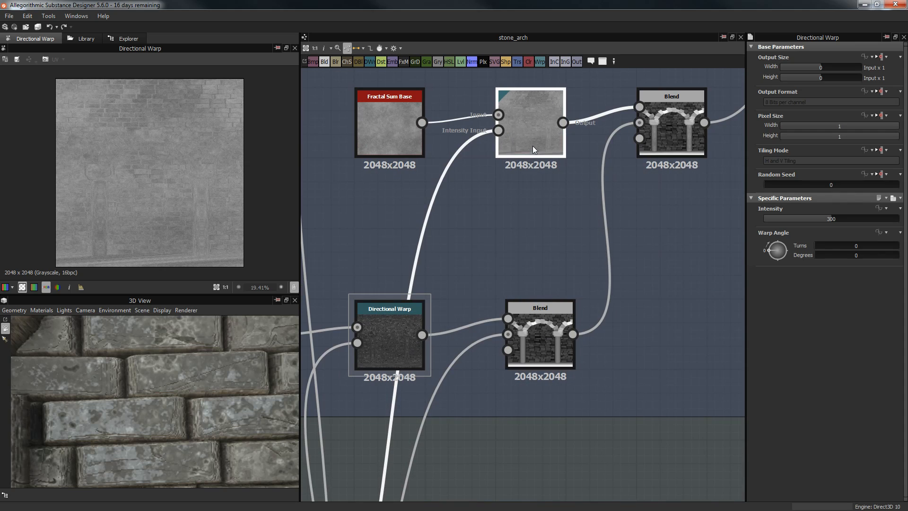
scroll(92, 173, "up", 3)
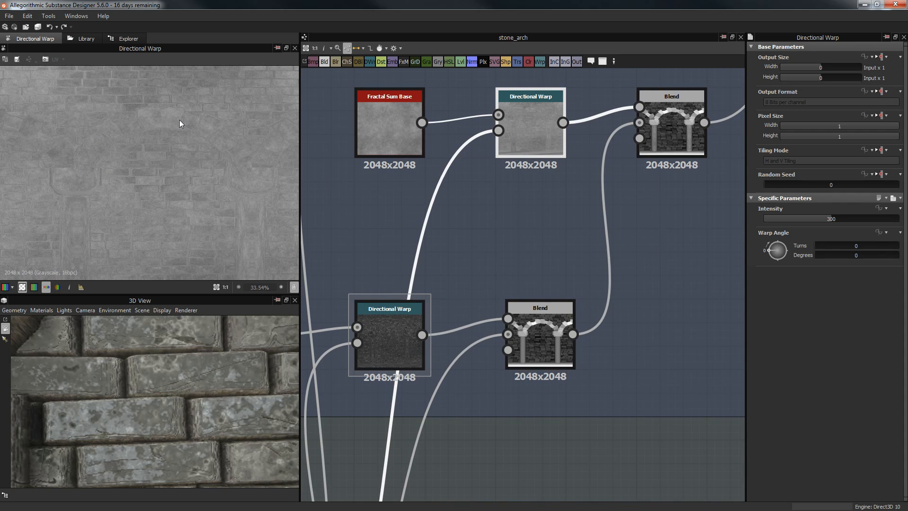
middle_click_drag(254, 228, 209, 99)
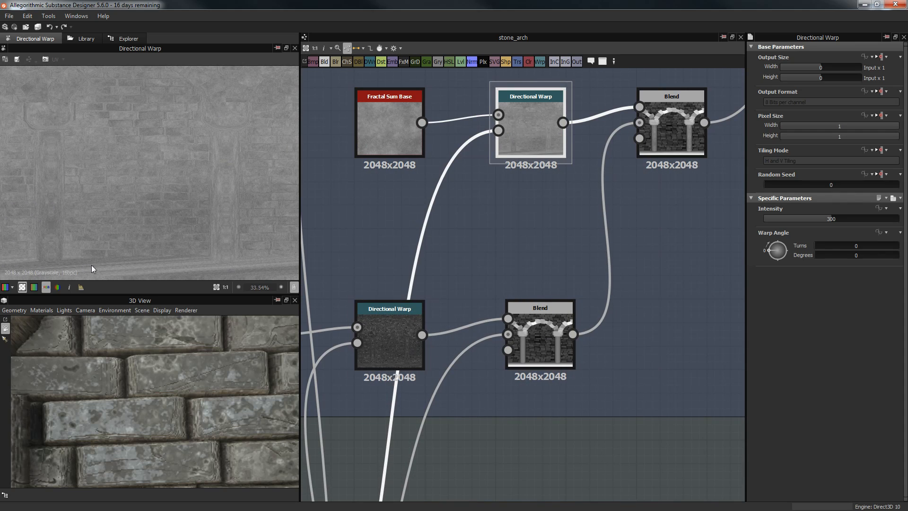
middle_click_drag(181, 230, 202, 228)
scroll(232, 154, "down", 2)
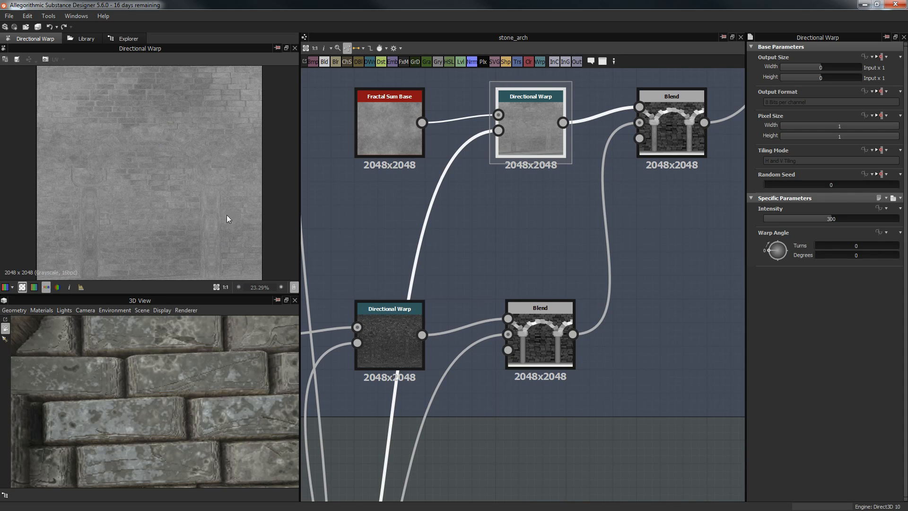
scroll(202, 150, "up", 9)
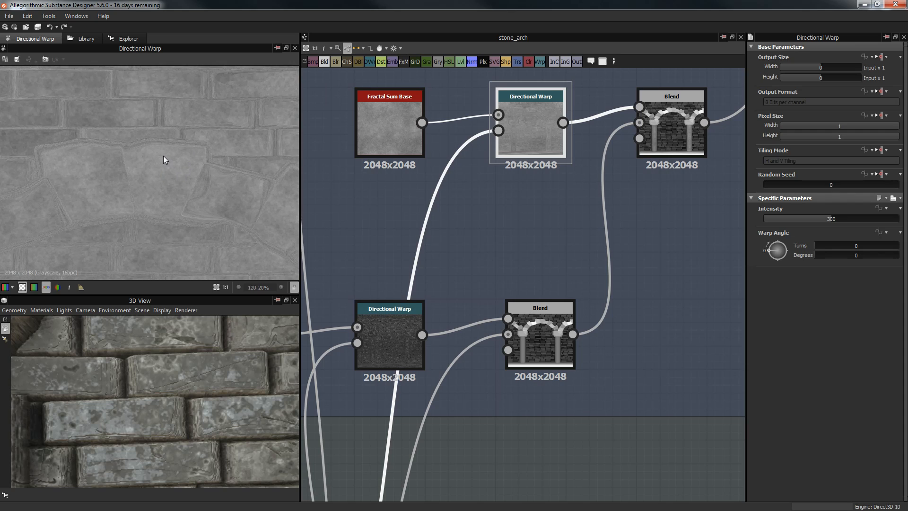
scroll(163, 156, "up", 2)
middle_click_drag(164, 157, 212, 209)
middle_click_drag(138, 144, 157, 180)
middle_click_drag(682, 125, 586, 141)
Step: Preview the upper Blend node's output and pan over its bricks, arch and column
left_click(586, 141)
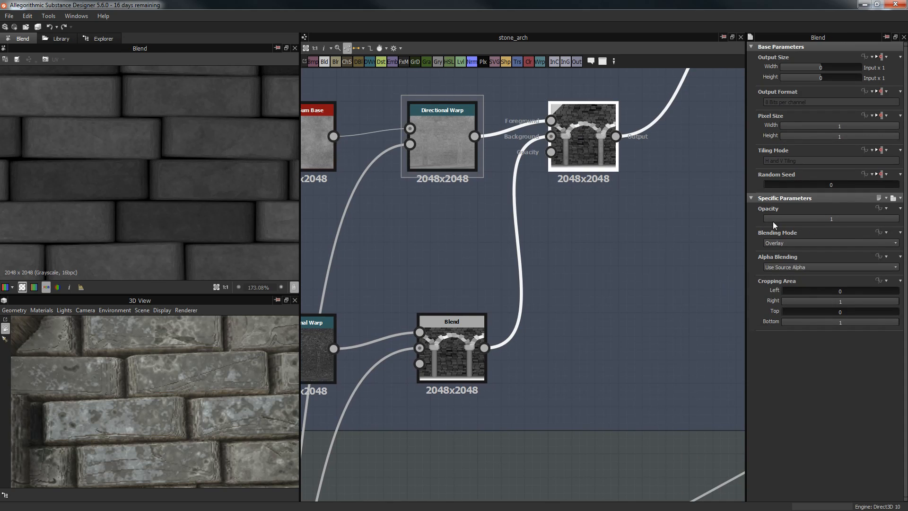
scroll(138, 191, "up", 4)
middle_click_drag(152, 177, 31, 134)
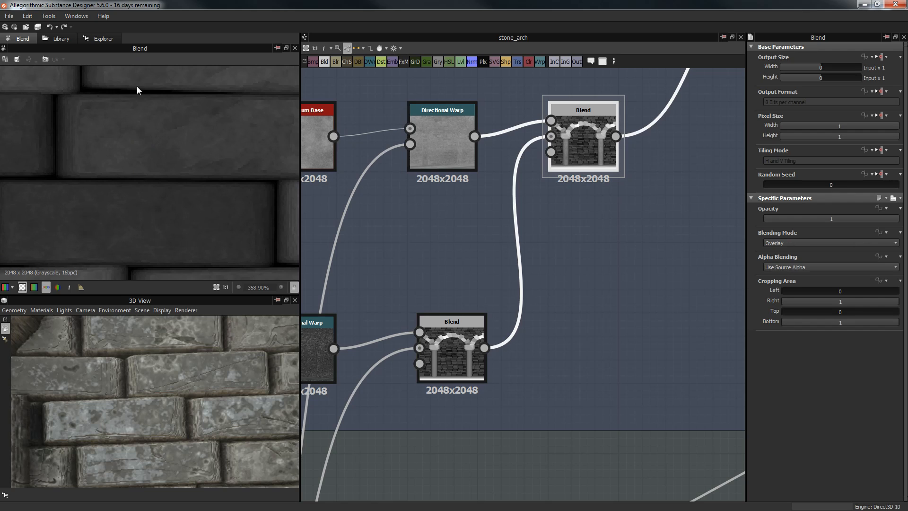
scroll(137, 87, "down", 5)
middle_click_drag(175, 171, 204, 168)
scroll(111, 173, "up", 3)
middle_click_drag(111, 173, 197, 188)
scroll(202, 115, "up", 2)
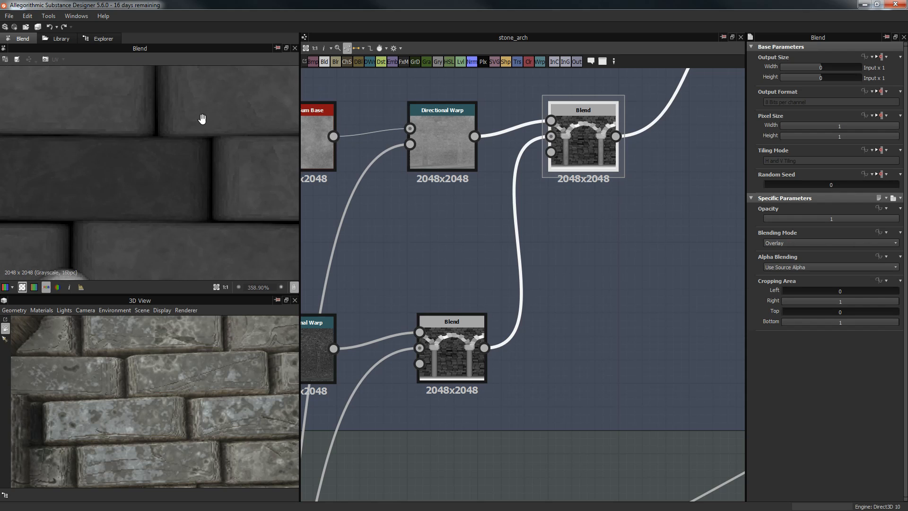
middle_click_drag(202, 118, 226, 172)
middle_click_drag(163, 171, 345, 162)
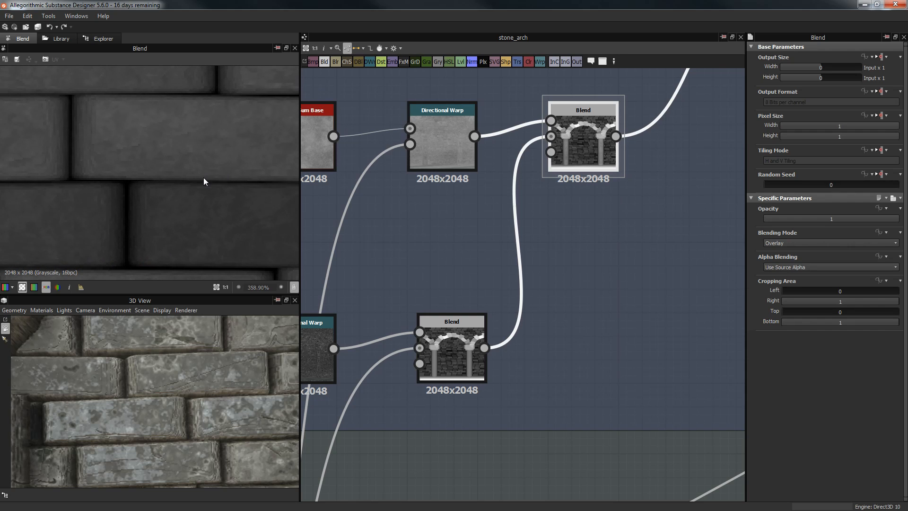
scroll(149, 169, "down", 3)
middle_click_drag(188, 234, 163, 67)
scroll(218, 137, "down", 5)
scroll(251, 250, "down", 2)
middle_click_drag(231, 93, 193, 56)
scroll(217, 178, "up", 3)
scroll(111, 100, "up", 2)
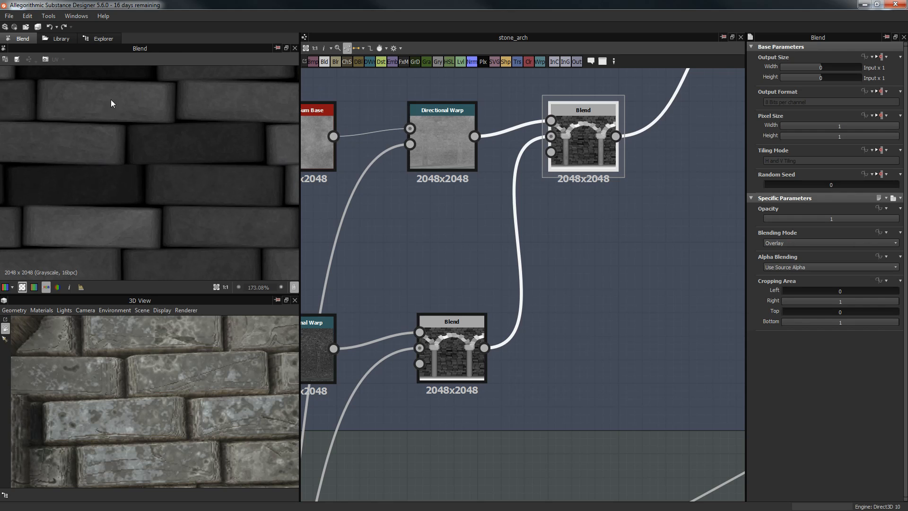
scroll(615, 246, "down", 2)
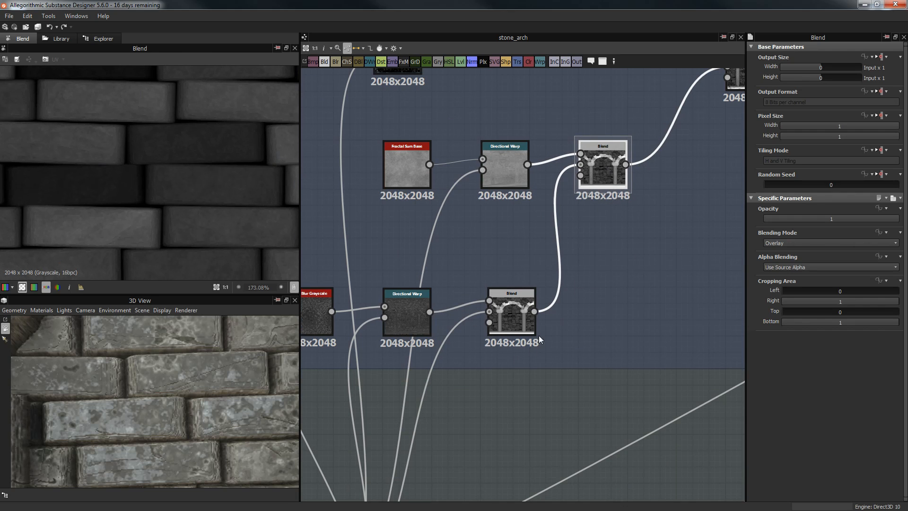
scroll(537, 346, "down", 3)
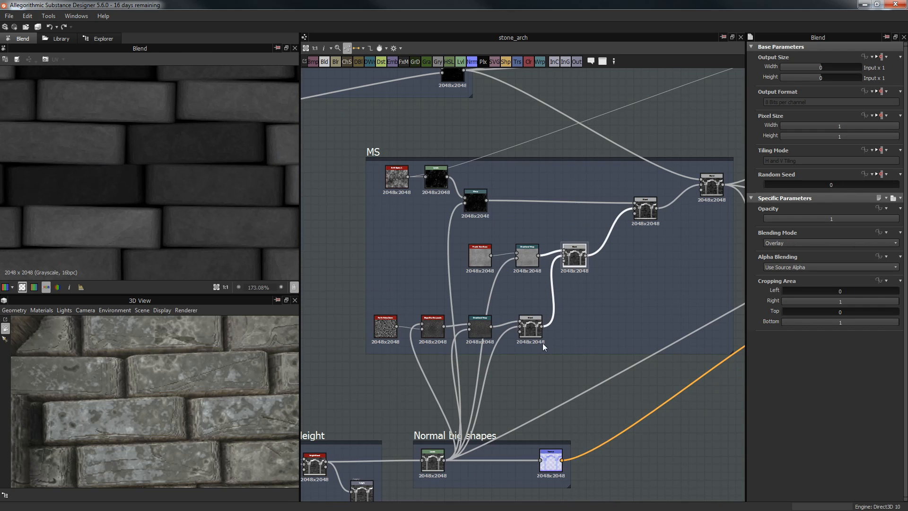
Step: Inspect the Directional Warp, Slope Blur Grayscale, Subtract Blend and Overlay Blend outputs in turn
middle_click_drag(597, 294, 600, 253)
middle_click_drag(505, 379, 517, 315)
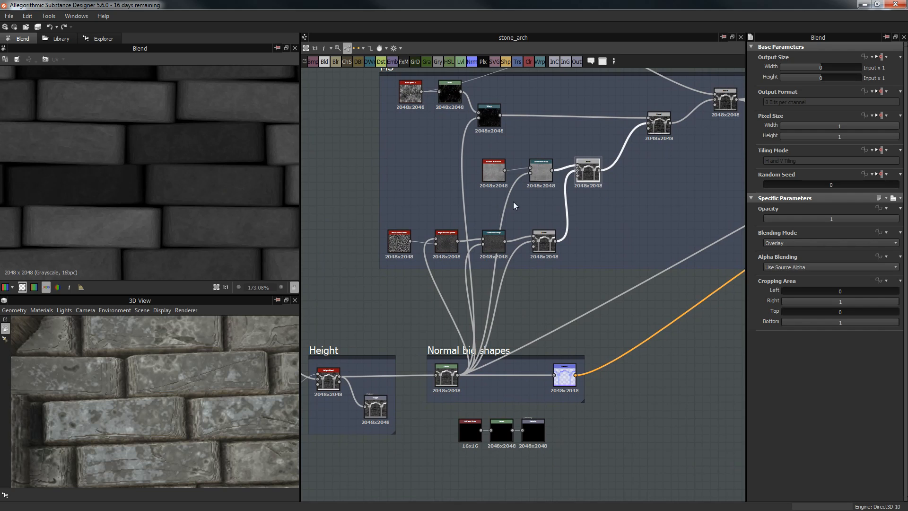
scroll(660, 220, "down", 3)
scroll(585, 232, "up", 5)
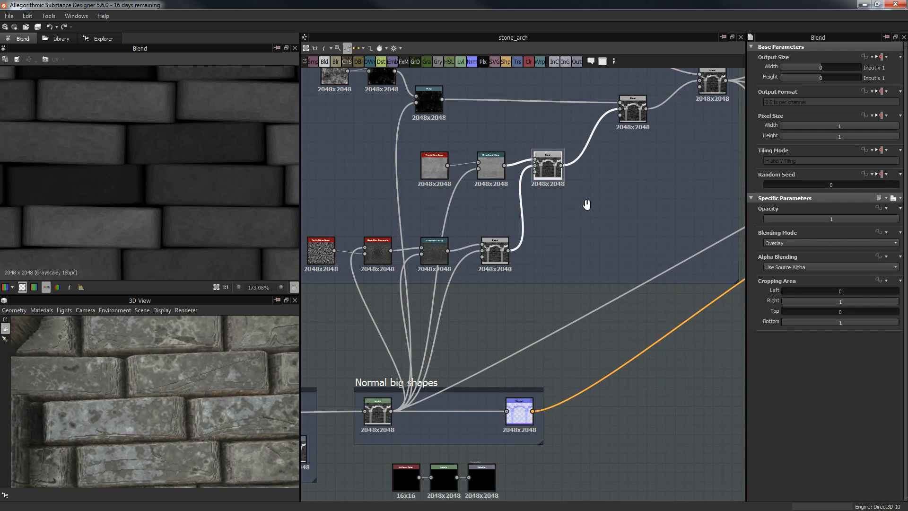
middle_click_drag(593, 211, 583, 288)
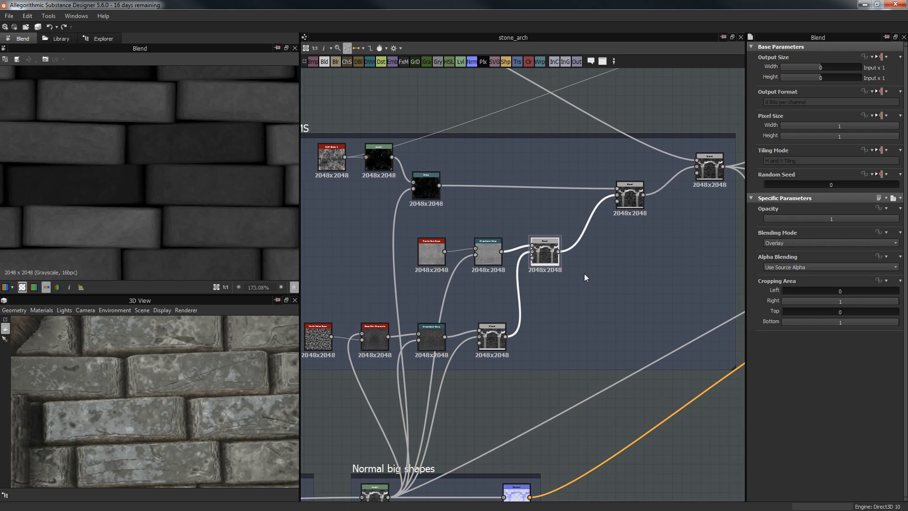
scroll(204, 191, "down", 3)
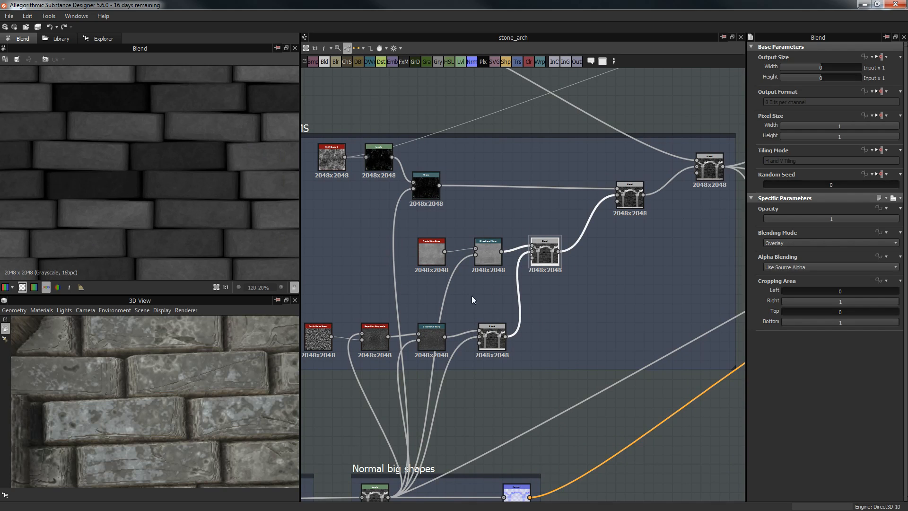
double_click(421, 339)
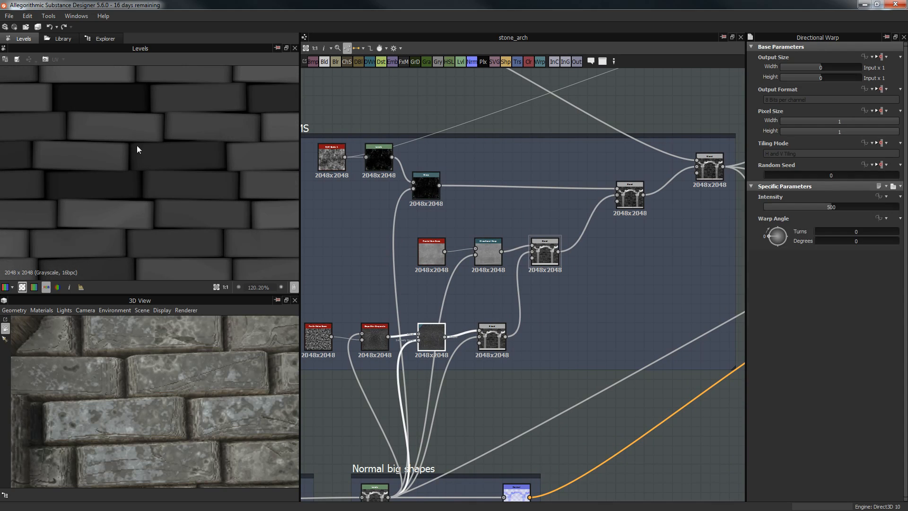
left_click(367, 330)
double_click(366, 333)
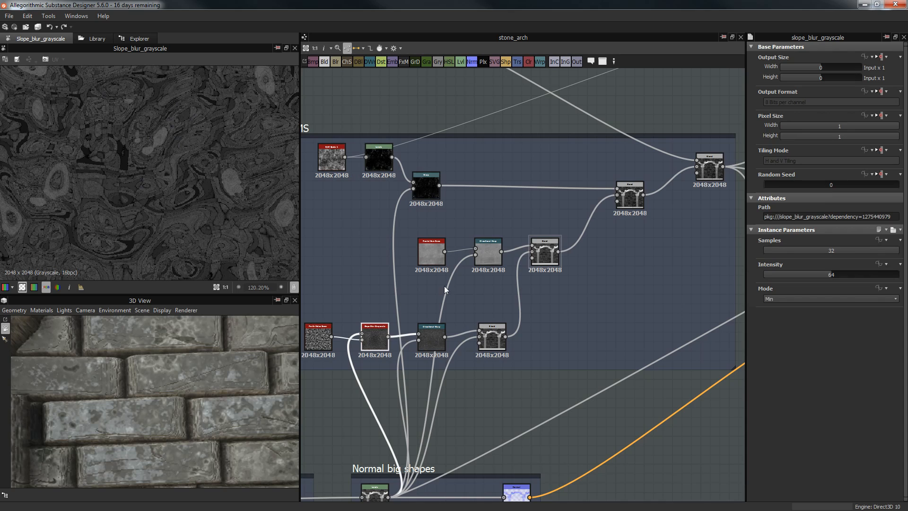
double_click(494, 343)
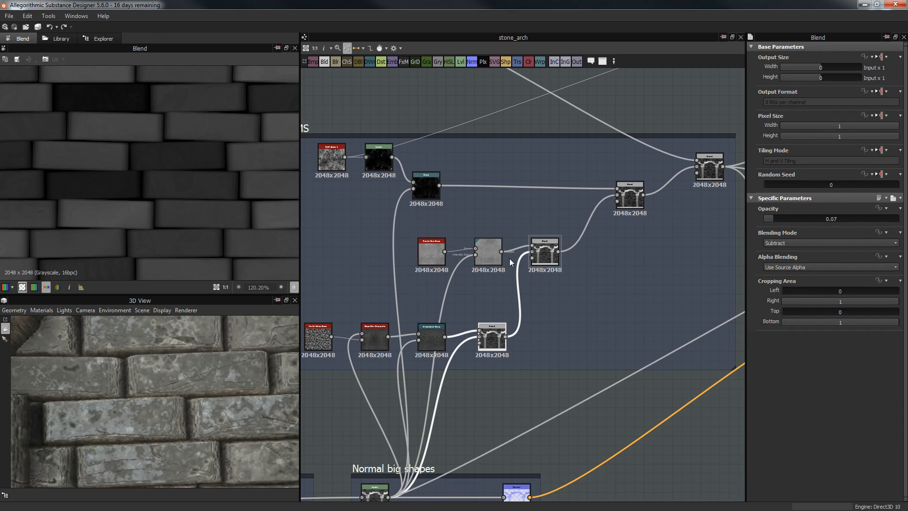
middle_click_drag(576, 266, 532, 284)
double_click(502, 275)
Step: Show the BnW Spots 1 noise at Disorder 0 in the 2D preview
scroll(111, 158, "up", 1)
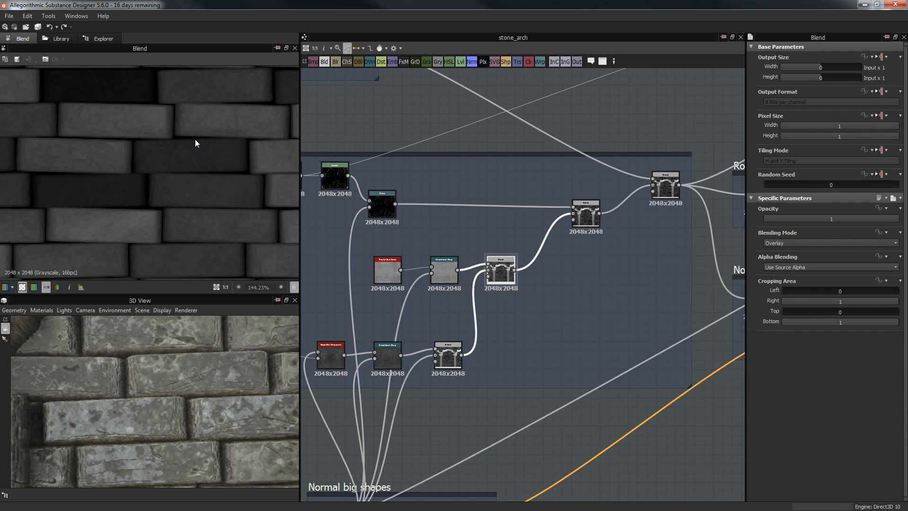
middle_click_drag(562, 185, 598, 182)
middle_click_drag(319, 181, 391, 181)
double_click(385, 172)
middle_click_drag(125, 360, 148, 365)
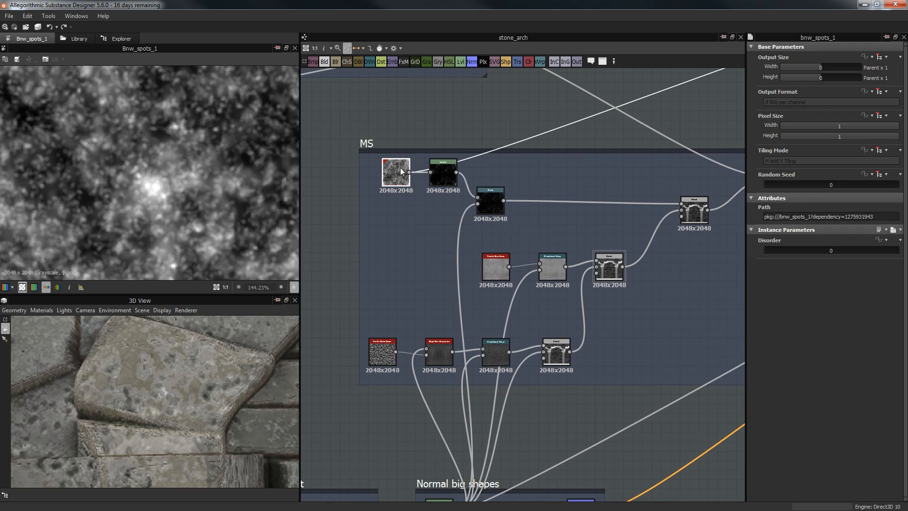
Step: Compare the spots' Levels result with the original BnW Spots 1 noise and the Warp output
scroll(407, 162, "up", 5)
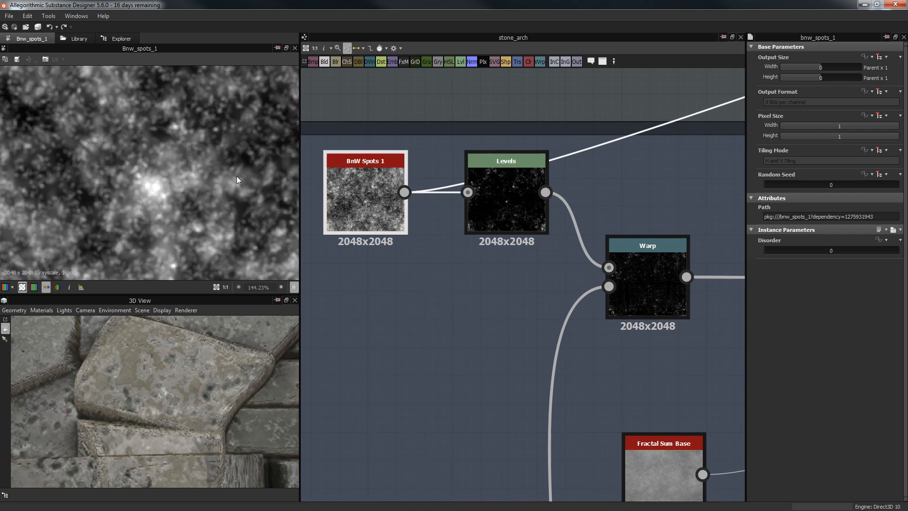
scroll(226, 177, "down", 4)
scroll(224, 178, "down", 2)
left_click(515, 187)
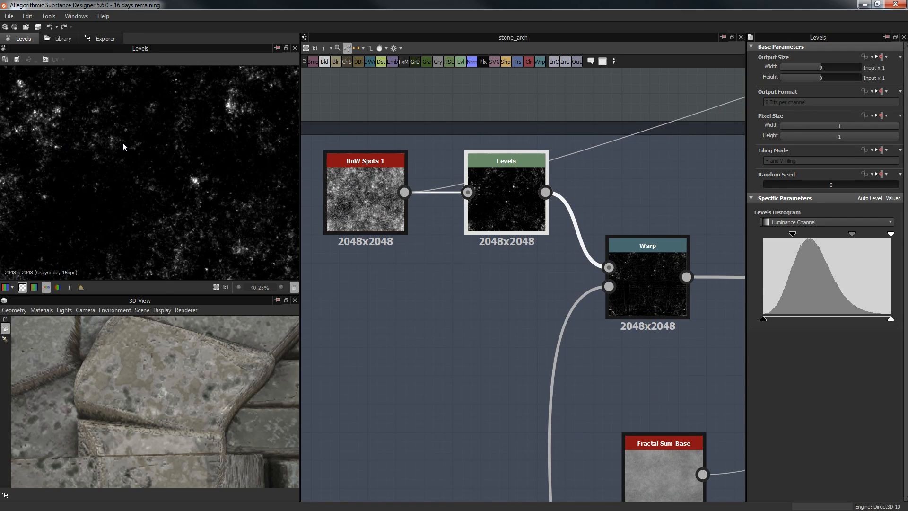
left_click(380, 199)
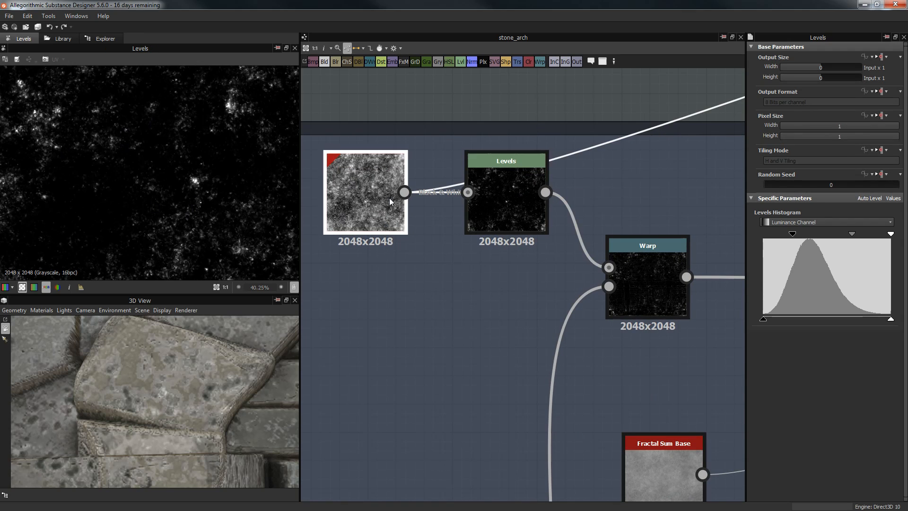
left_click(494, 195)
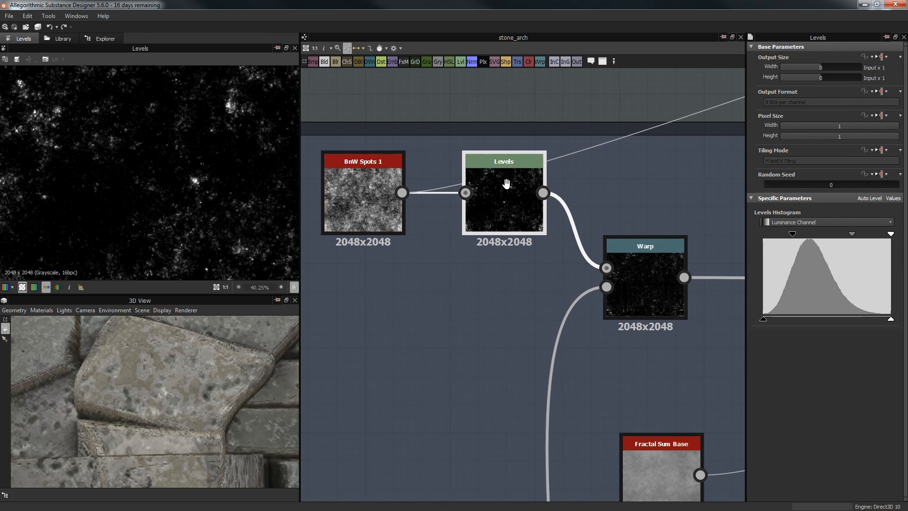
middle_click_drag(503, 198, 344, 183)
left_click(478, 254)
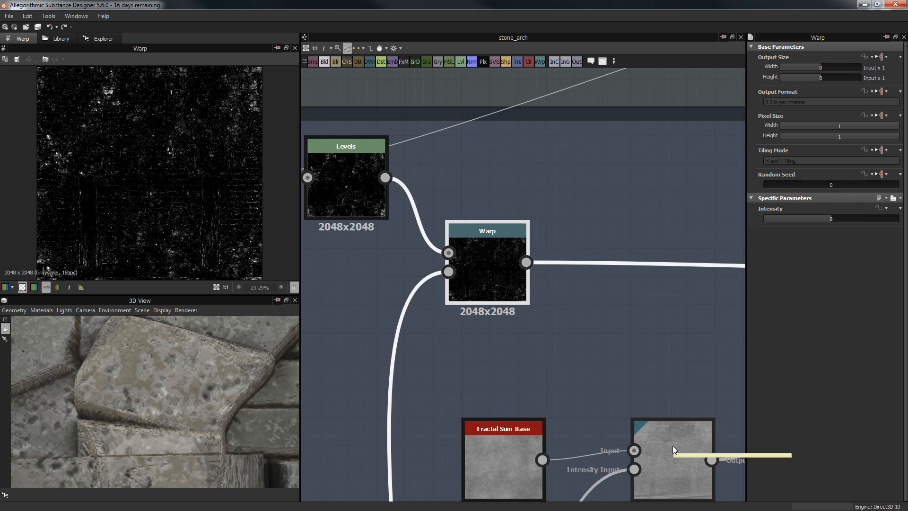
Step: Shift the Levels midtones to thin the spots into sparse white specks, then check the Warp result
scroll(164, 185, "down", 1)
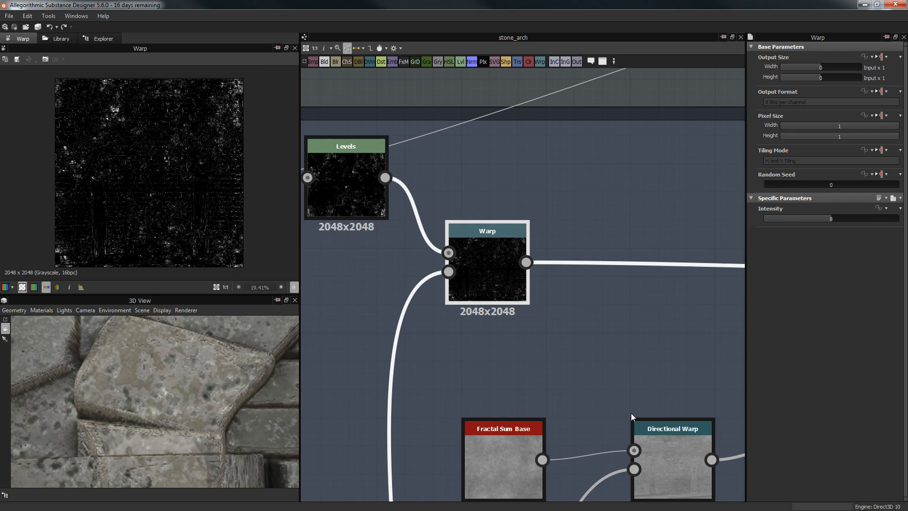
scroll(586, 109, "down", 6)
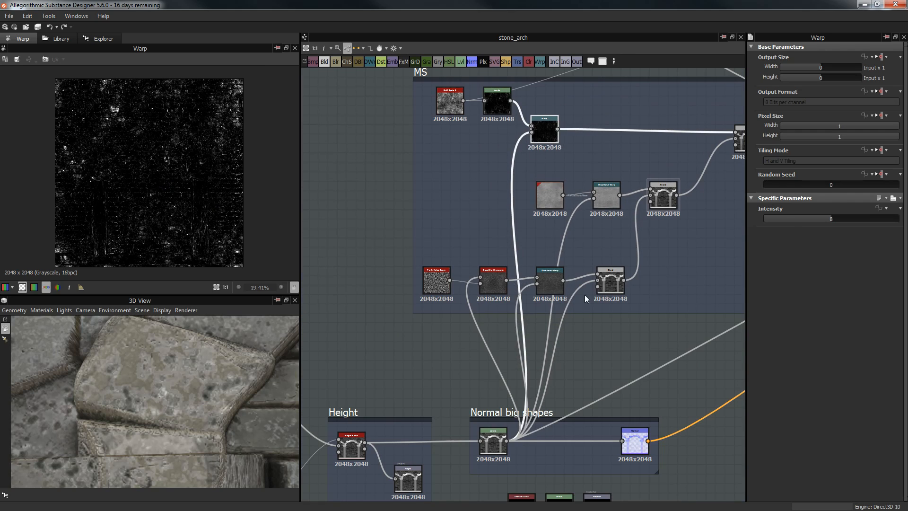
scroll(554, 363, "up", 1)
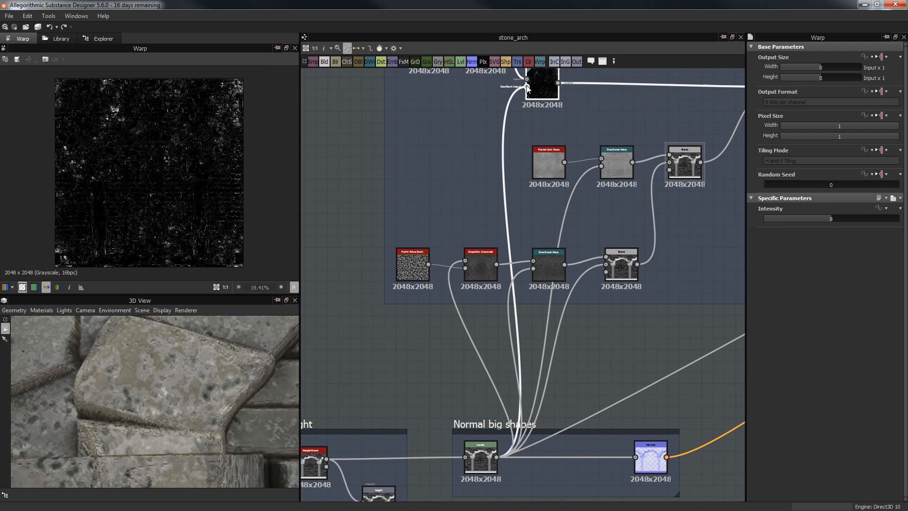
middle_click_drag(512, 194, 469, 303)
scroll(502, 188, "up", 2)
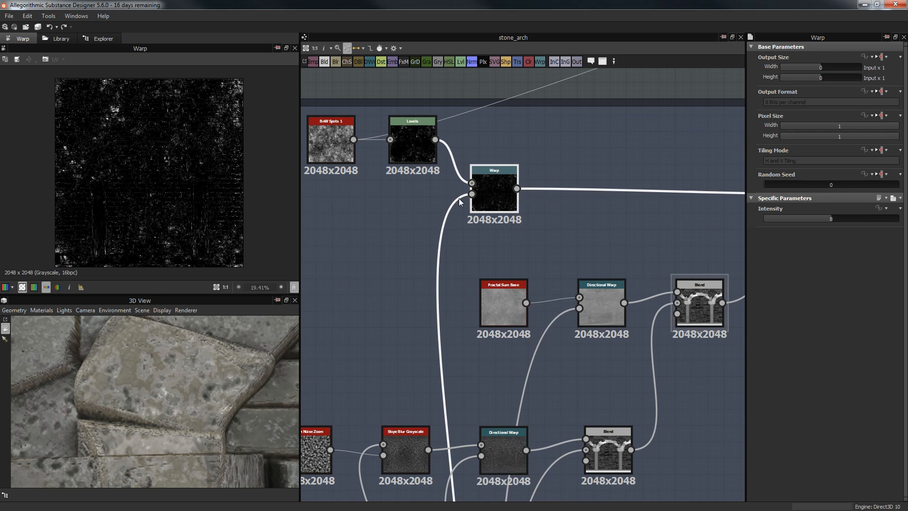
scroll(116, 86, "up", 1)
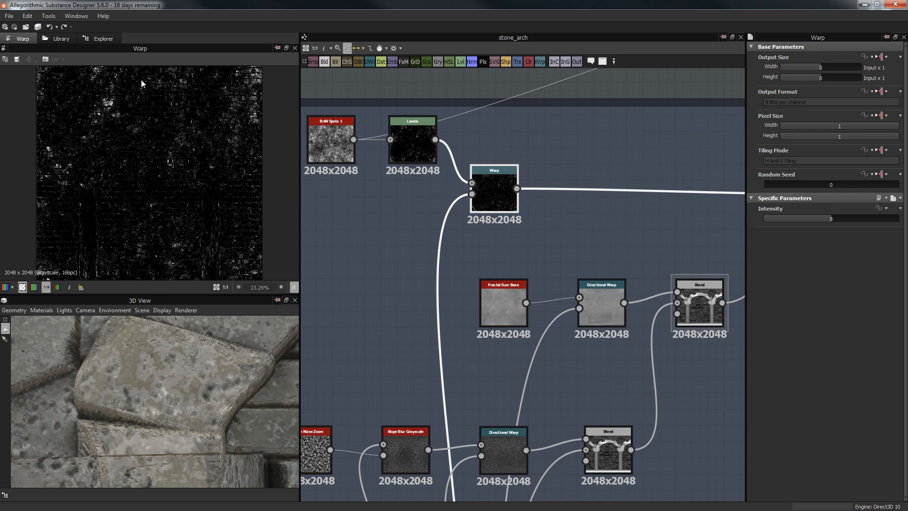
scroll(91, 155, "up", 3)
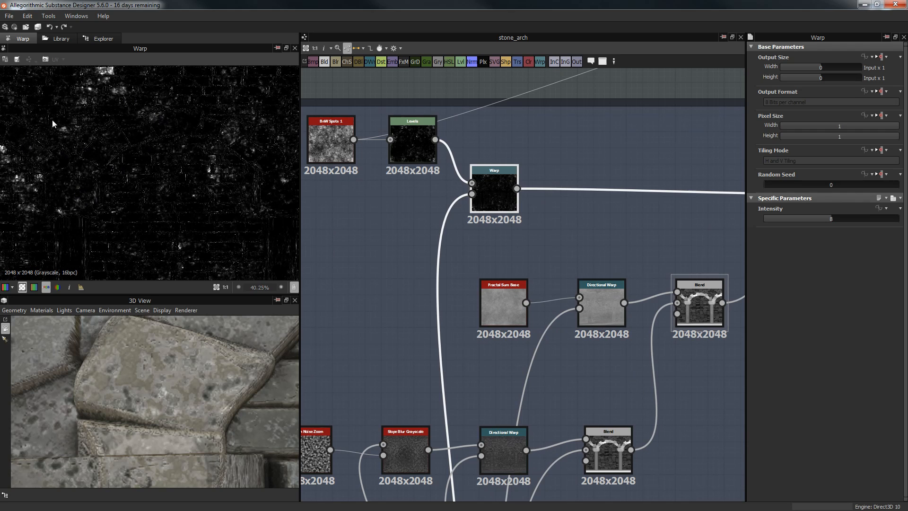
middle_click_drag(653, 177, 339, 189)
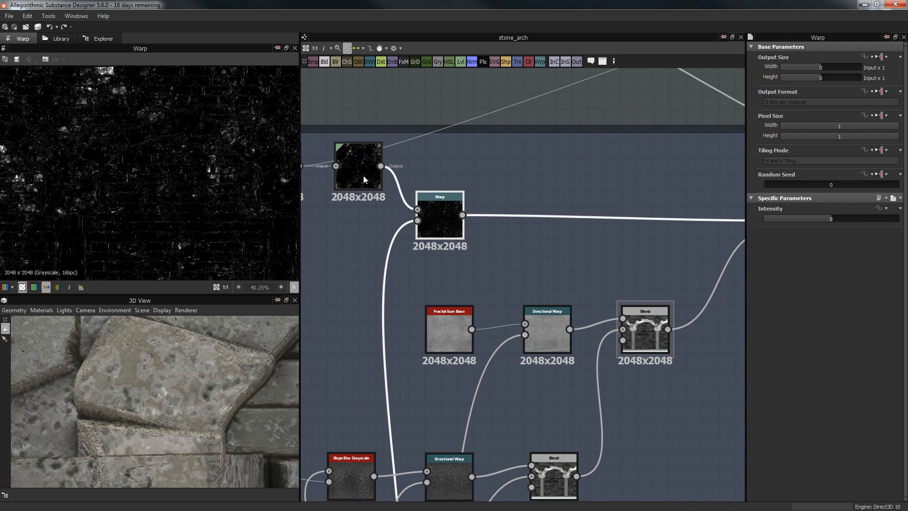
double_click(363, 174)
left_click_drag(851, 234, 839, 235)
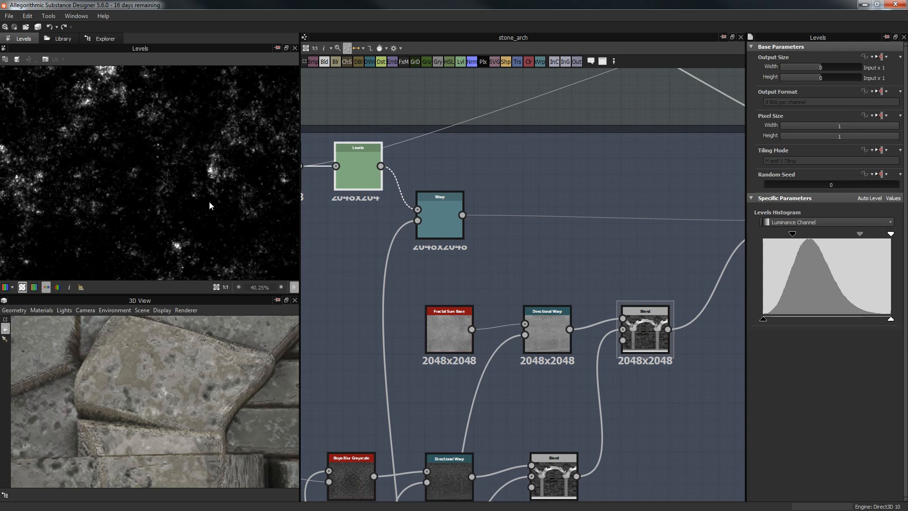
double_click(438, 218)
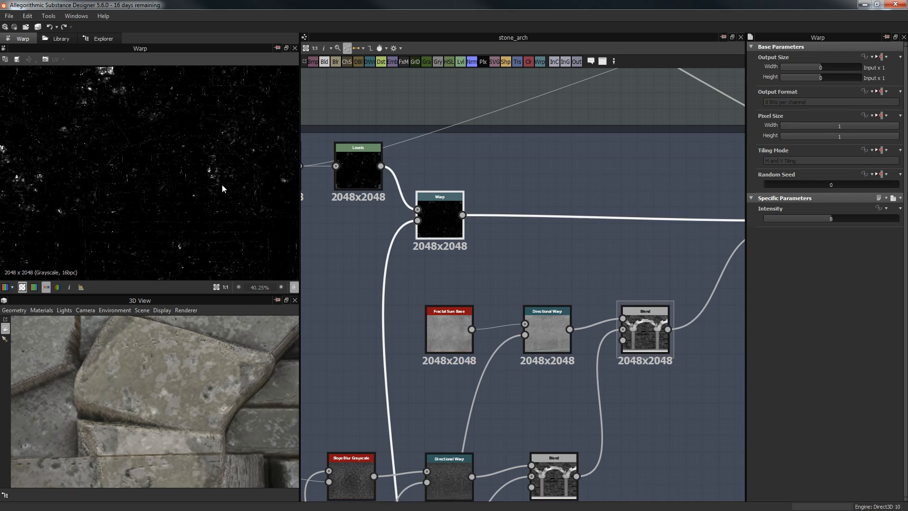
Step: Preview the Subtract Blend node that cuts the arches out of the brick wall
scroll(162, 153, "up", 2)
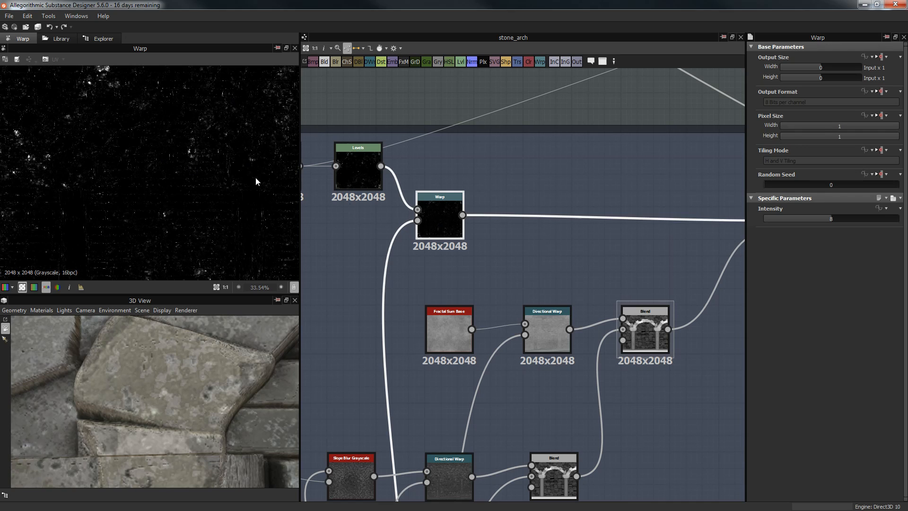
middle_click_drag(640, 329, 495, 222)
double_click(495, 221)
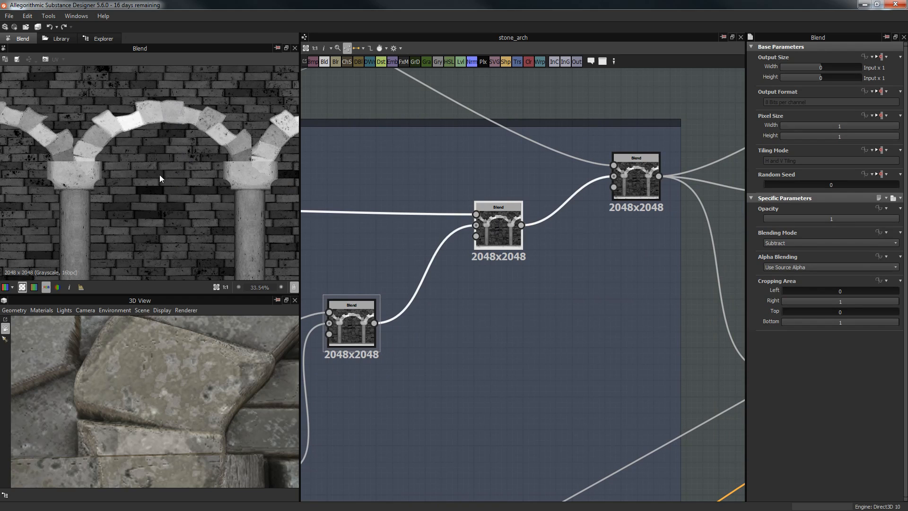
Step: Center the stone arch in the 3D view and preview the right-hand Blend node
scroll(160, 178, "down", 3)
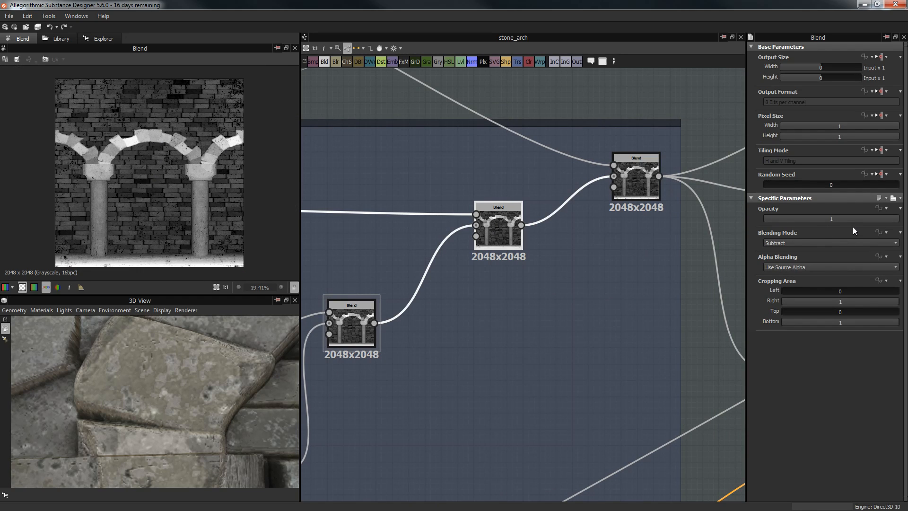
scroll(305, 377, "down", 3)
scroll(255, 385, "down", 4)
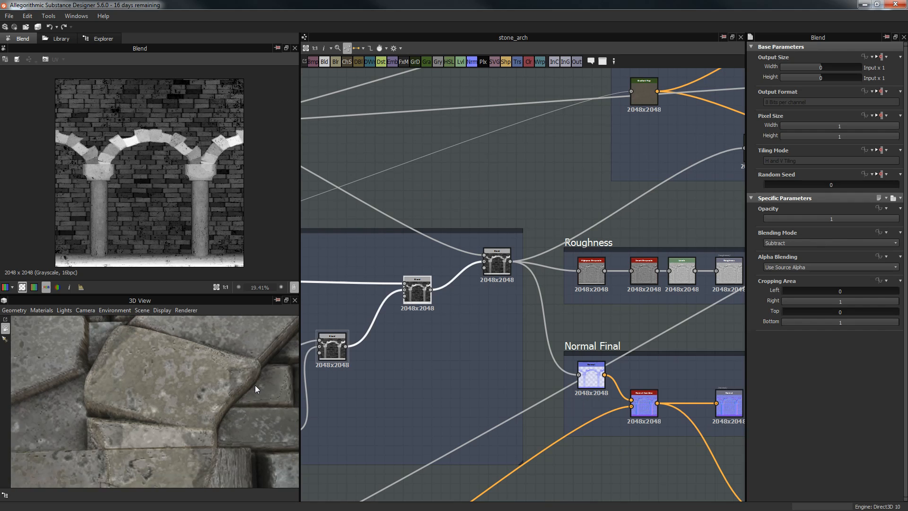
scroll(251, 372, "down", 5)
middle_click_drag(229, 384, 170, 423)
scroll(198, 411, "down", 2)
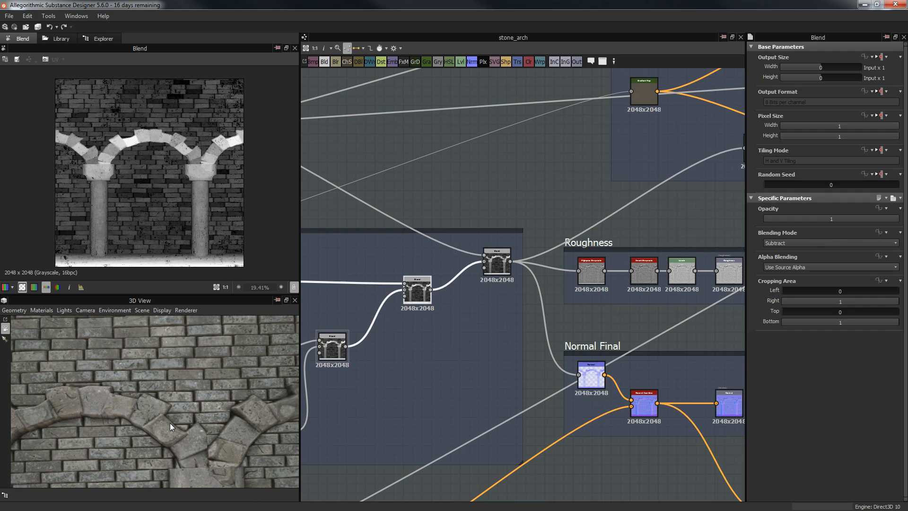
middle_click_drag(540, 166, 616, 85)
double_click(574, 178)
Step: Preview the Cracks frame's Cells, Invert Grayscale, Slope Blur, Perlin Noise Zoom and Levels nodes
middle_click_drag(409, 104, 644, 259)
scroll(588, 294, "down", 3)
scroll(467, 140, "up", 6)
double_click(447, 213)
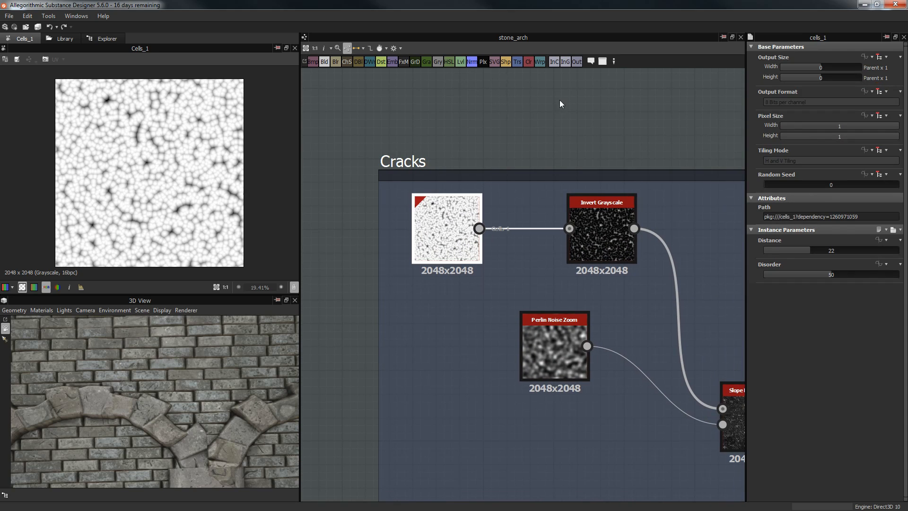
middle_click_drag(561, 104, 435, 51)
double_click(475, 158)
left_click(611, 348)
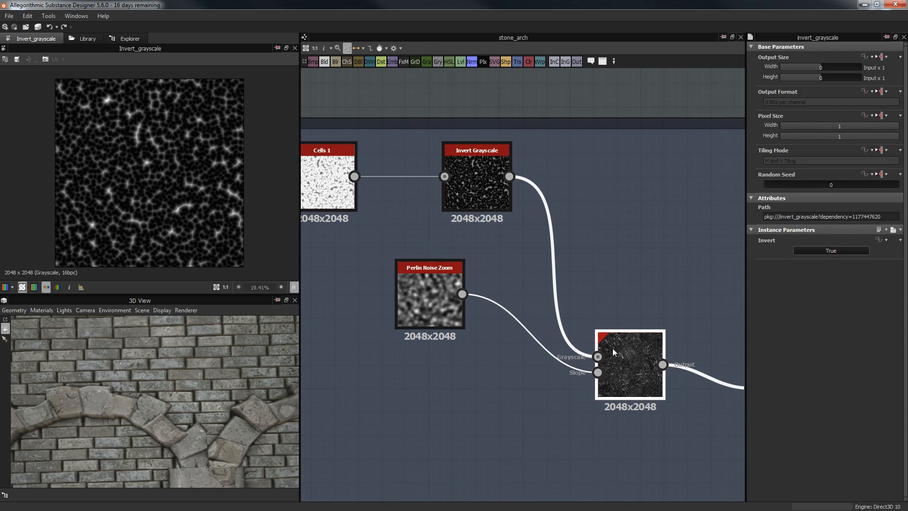
double_click(612, 348)
middle_click_drag(631, 281, 626, 219)
left_click(414, 240)
double_click(407, 235)
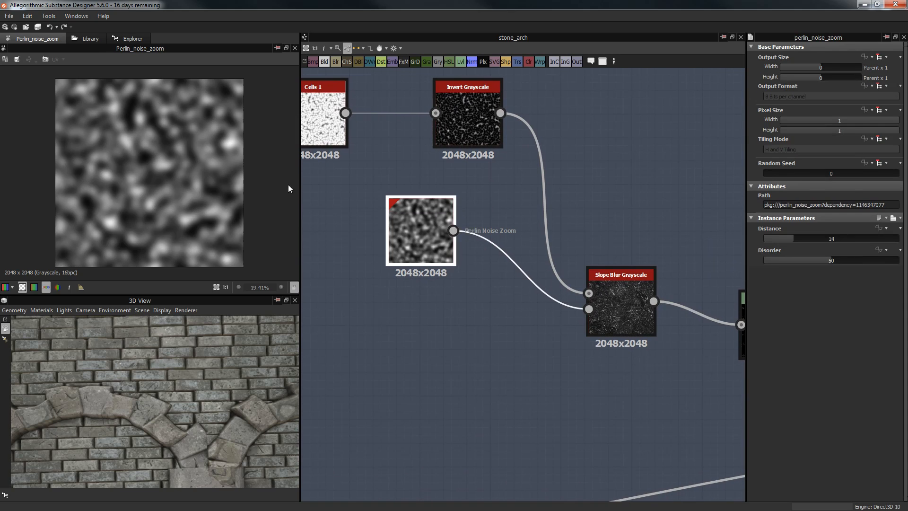
middle_click_drag(614, 282, 400, 253)
double_click(551, 305)
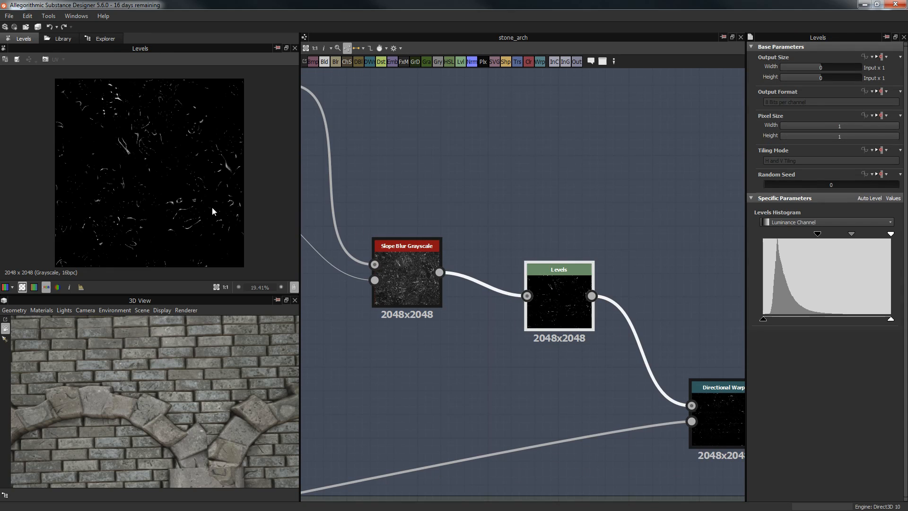
Step: Recheck the Slope Blur and Levels crack mask, then preview the warped crack mask
scroll(204, 200, "up", 5)
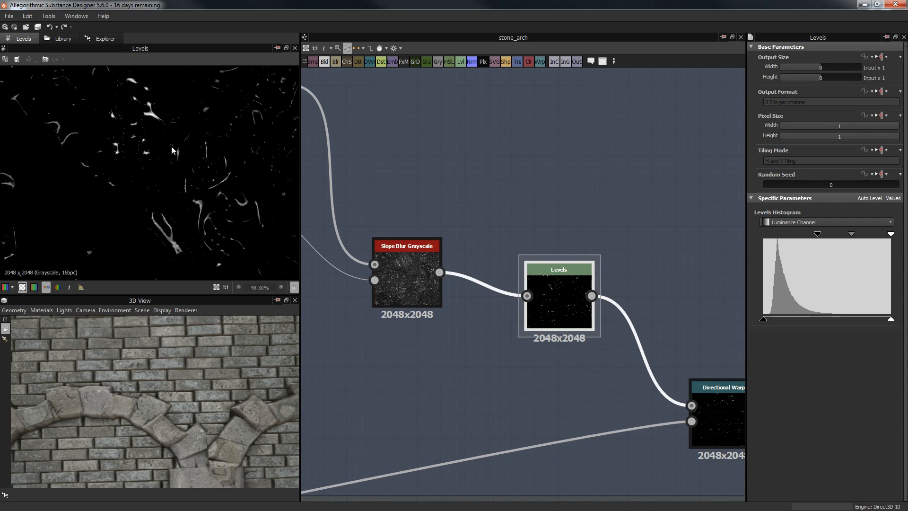
scroll(112, 198, "down", 3)
scroll(119, 190, "up", 3)
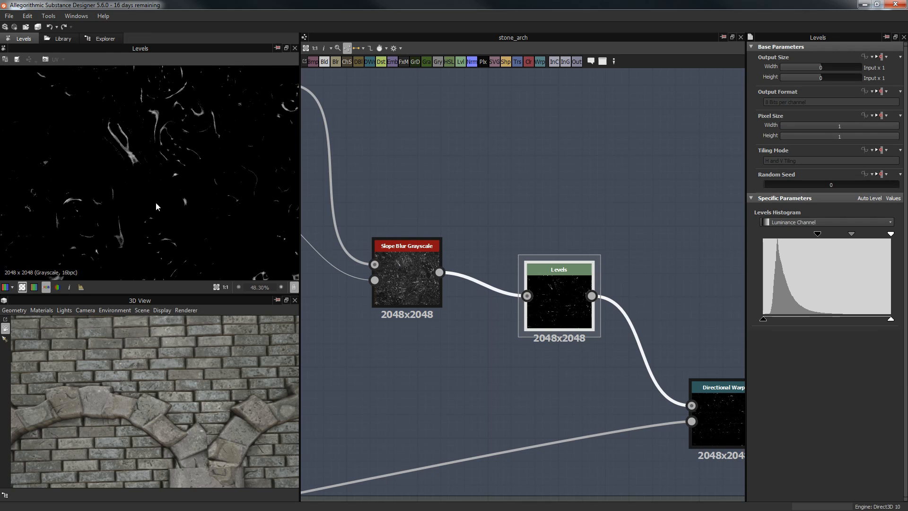
middle_click_drag(212, 241, 209, 229)
double_click(398, 257)
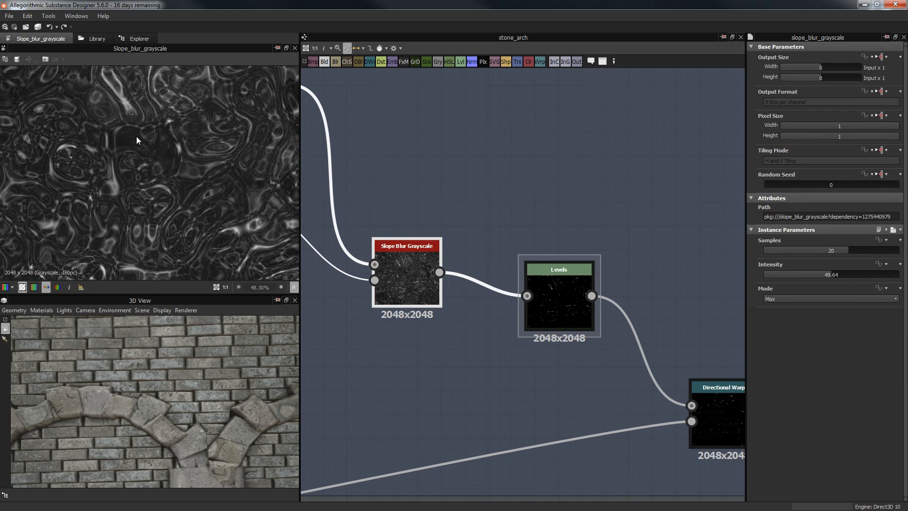
double_click(552, 317)
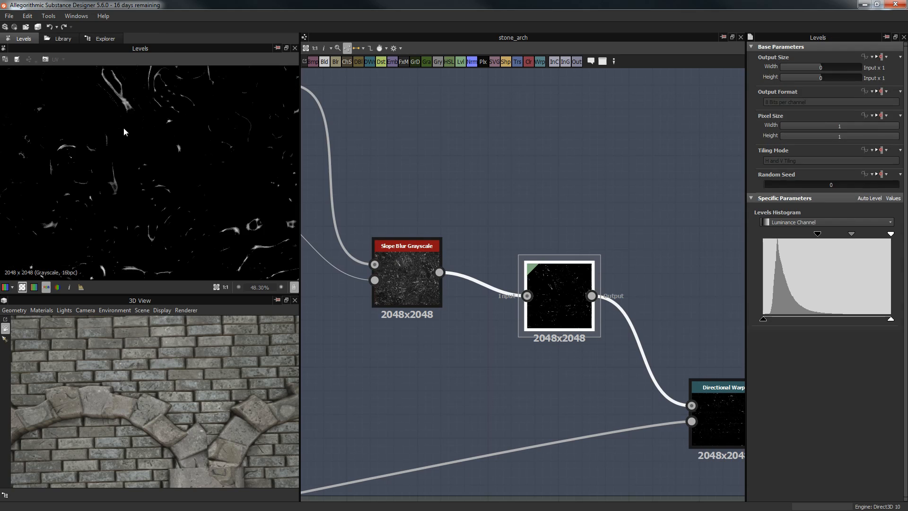
scroll(232, 159, "down", 3)
middle_click_drag(577, 271, 349, 132)
double_click(504, 274)
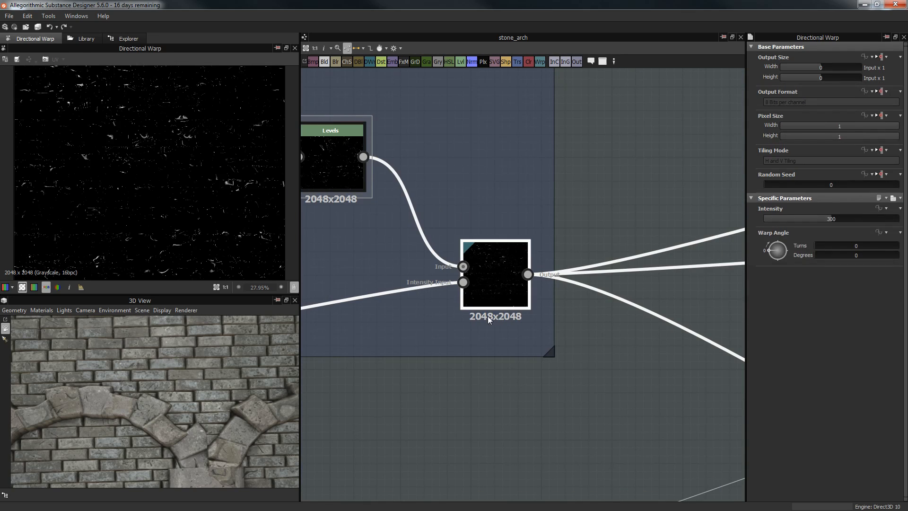
Step: Orbit the 3D view around the stone pillar and preview the white brick Levels node
scroll(463, 340, "down", 3)
middle_click_drag(433, 379, 529, 253)
scroll(529, 253, "down", 3)
middle_click_drag(421, 285, 682, 247)
middle_click_drag(388, 286, 696, 215)
scroll(599, 244, "up", 3)
middle_click_drag(330, 277, 730, 213)
scroll(576, 241, "up", 2)
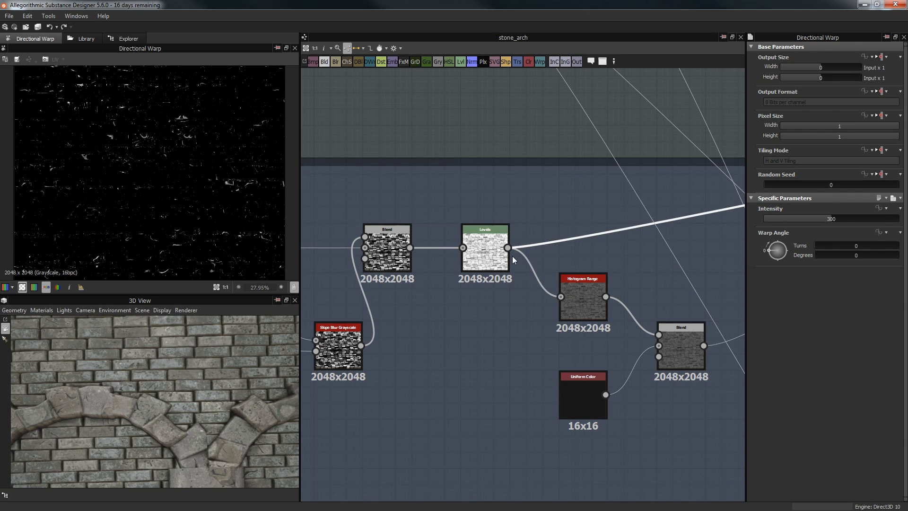
middle_click_drag(159, 410, 172, 357)
right_click_drag(172, 357, 214, 338)
left_click_drag(214, 339, 209, 353)
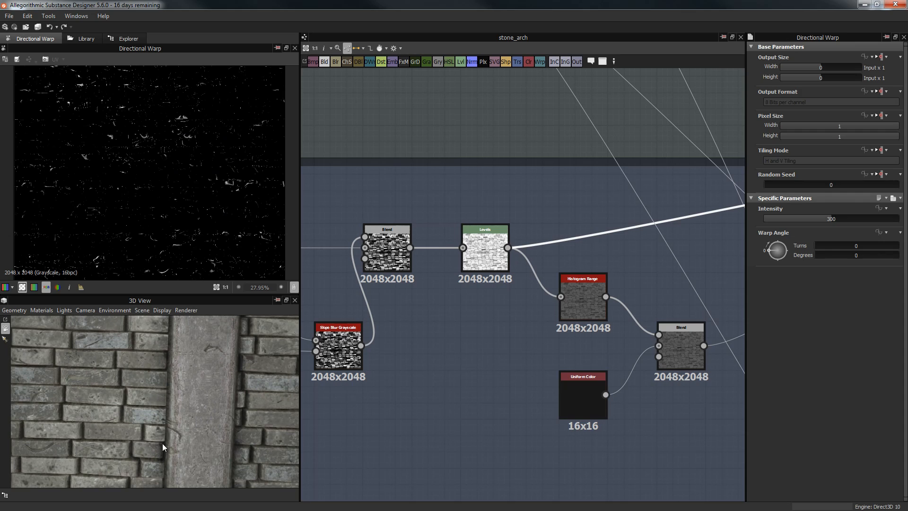
left_click_drag(212, 398, 199, 378)
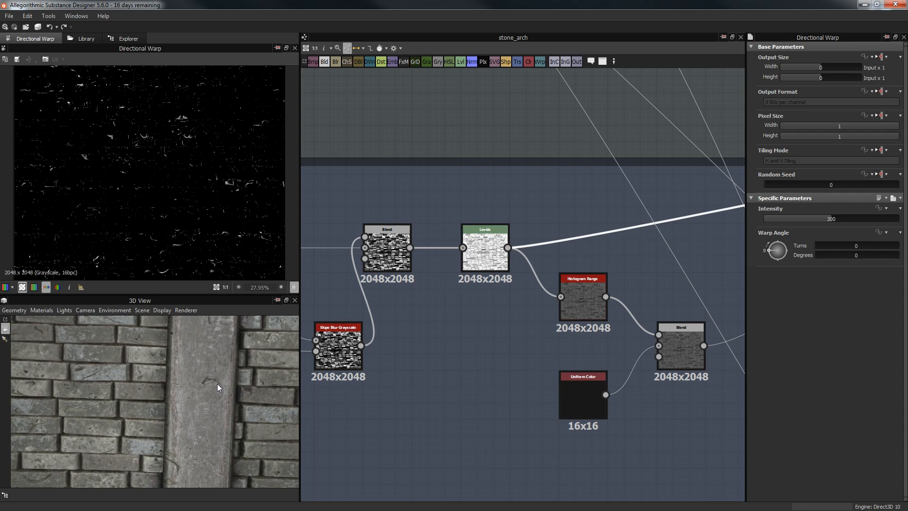
middle_click_drag(496, 116, 477, 133)
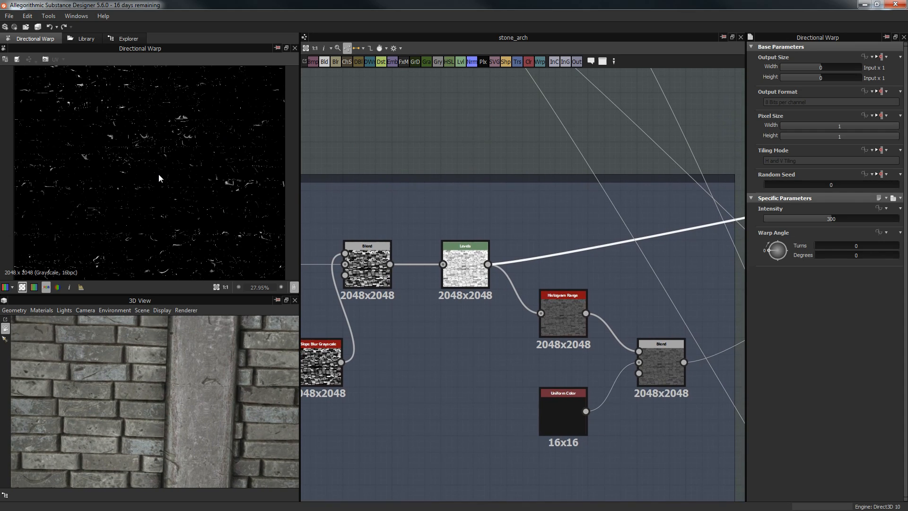
scroll(162, 177, "down", 3)
scroll(162, 178, "up", 3)
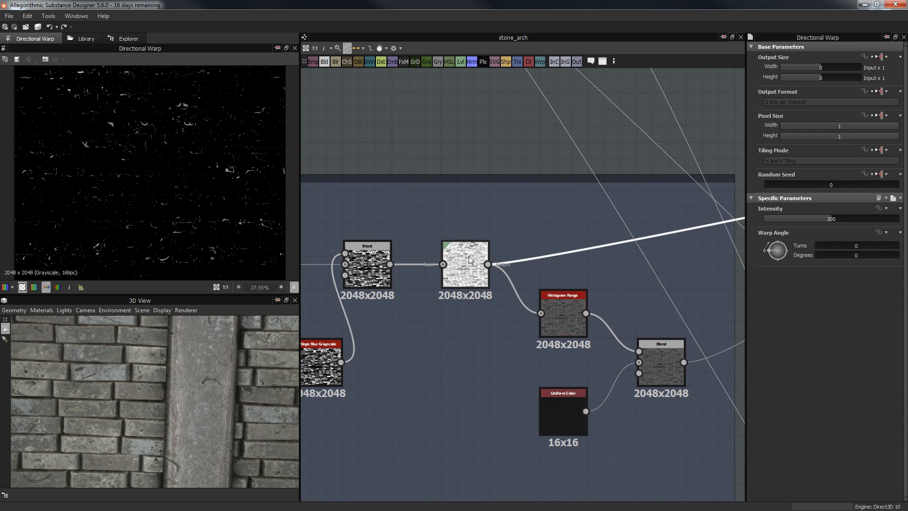
left_click(469, 256)
Step: Look over the Color and Roughness frames in the graph
scroll(457, 111, "down", 10)
middle_click_drag(634, 222, 336, 268)
middle_click_drag(578, 190, 518, 139)
scroll(497, 199, "up", 3)
middle_click_drag(436, 235, 541, 229)
scroll(458, 192, "up", 2)
middle_click_drag(450, 219, 444, 270)
scroll(444, 179, "up", 2)
scroll(413, 193, "down", 1)
scroll(415, 194, "down", 1)
middle_click_drag(462, 208, 728, 114)
middle_click_drag(668, 175, 495, 313)
Step: Preview the crack Levels mask and the Directional Warp crack streaks at Intensity 300
middle_click_drag(598, 266, 723, 246)
middle_click_drag(326, 236, 506, 228)
scroll(506, 228, "up", 2)
scroll(373, 227, "up", 1)
middle_click_drag(420, 221, 541, 222)
scroll(608, 231, "up", 2)
double_click(588, 278)
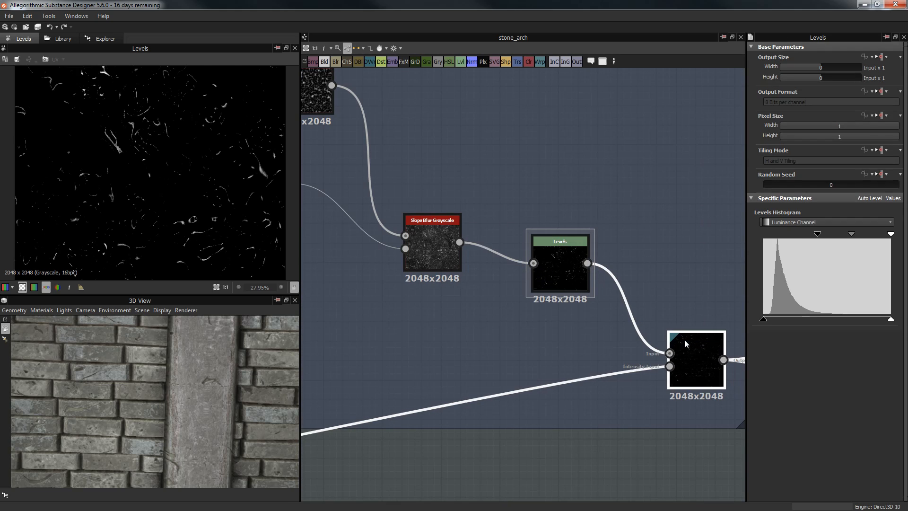
double_click(686, 343)
middle_click_drag(617, 174, 501, 132)
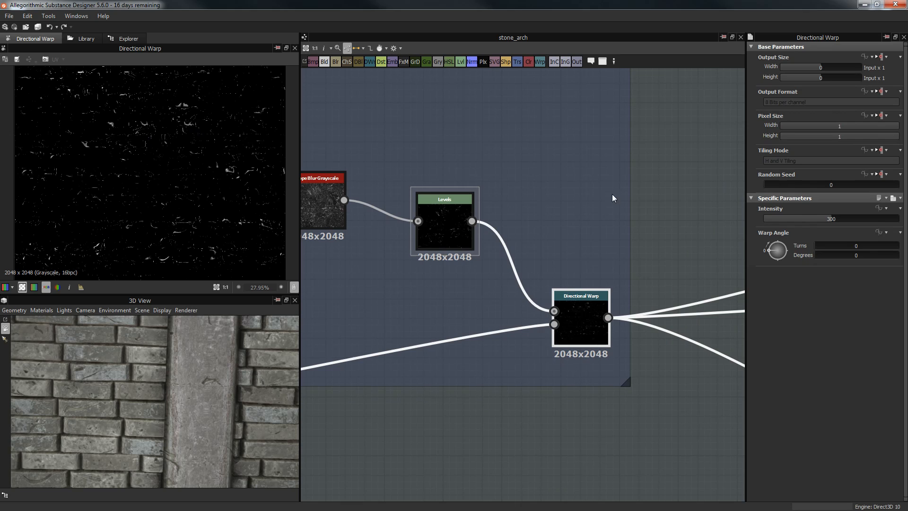
middle_click_drag(652, 212, 521, 186)
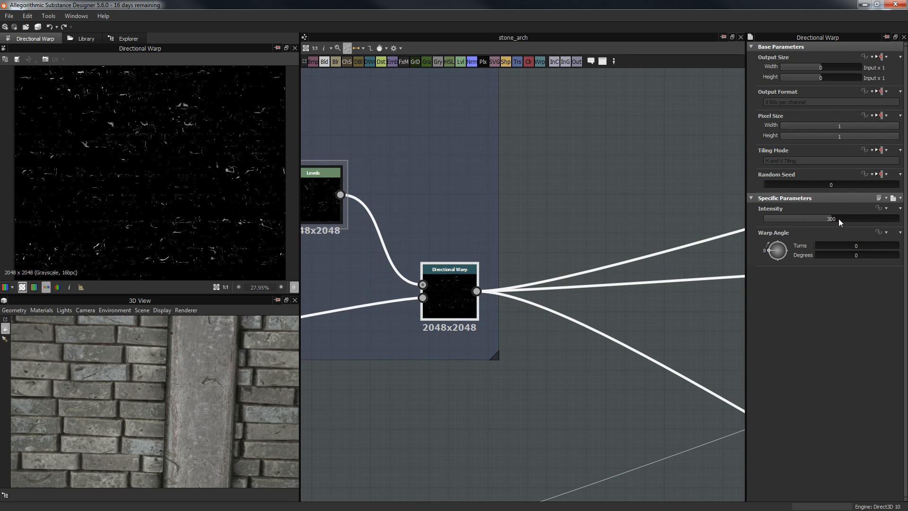
scroll(522, 213, "down", 3)
middle_click_drag(545, 213, 419, 220)
scroll(529, 222, "down", 3)
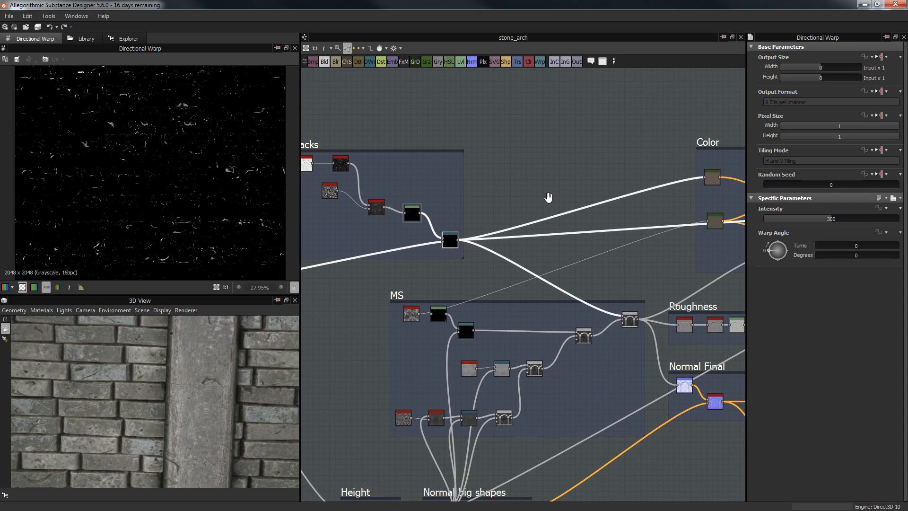
middle_click_drag(547, 197, 496, 166)
Step: Preview the final arch Blend output and orbit the model over its arches and columns
left_click(580, 256)
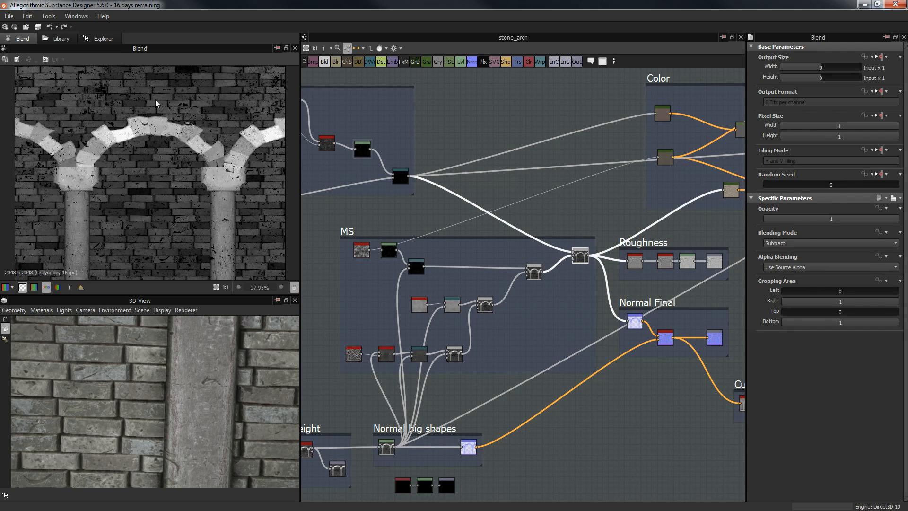
scroll(189, 207, "up", 1)
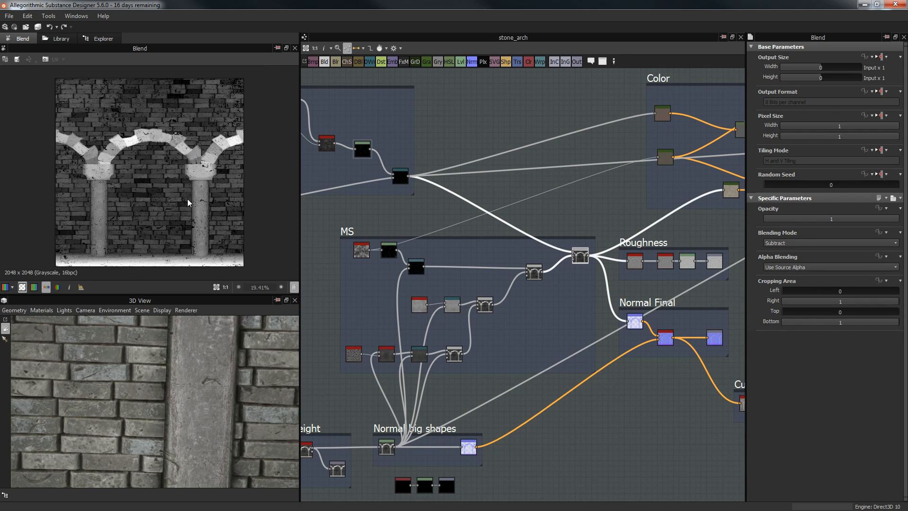
scroll(200, 354, "down", 5)
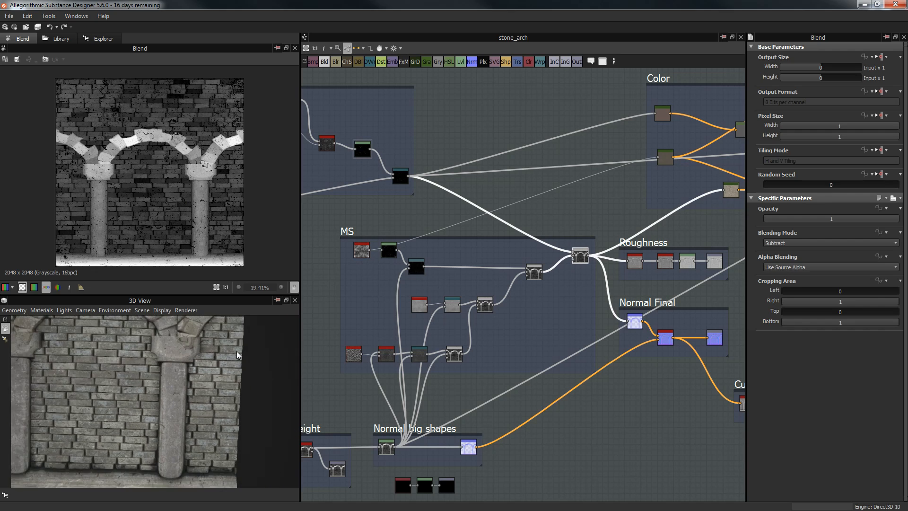
left_click_drag(236, 350, 246, 370)
scroll(246, 370, "down", 1)
Step: Show the Roughness frame's Highpass Grayscale output with Radius 6
middle_click_drag(473, 257, 338, 243)
scroll(491, 234, "up", 5)
left_click(487, 264)
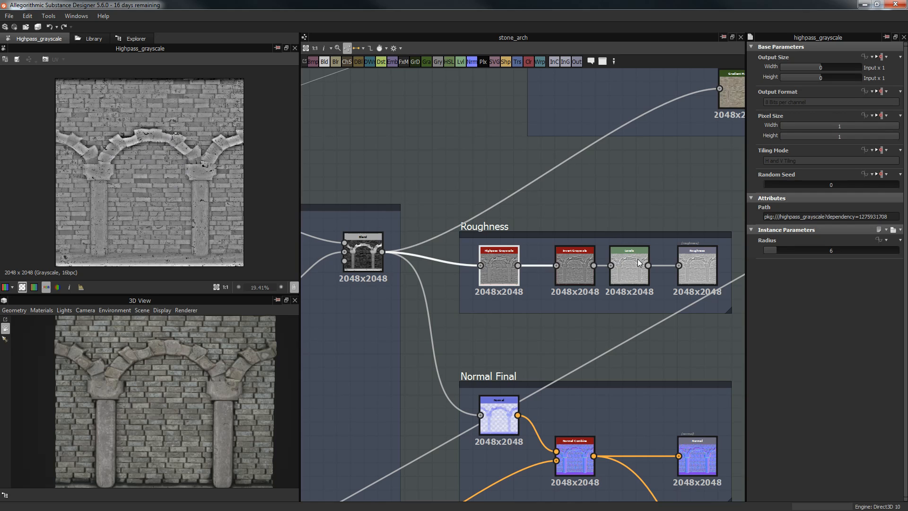
Step: Preview the inverted roughness map and the Levels output, panning from the arch to the pillar
scroll(638, 260, "up", 3)
left_click(511, 257)
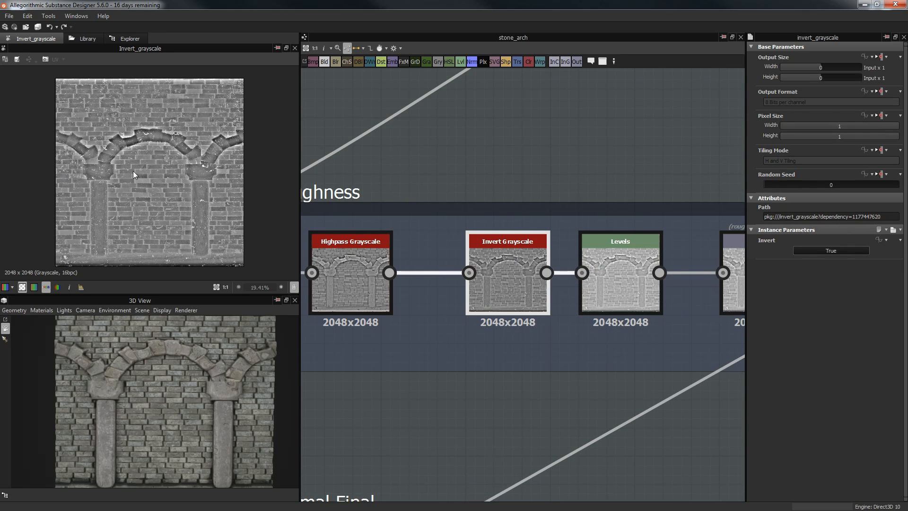
scroll(181, 156, "up", 4)
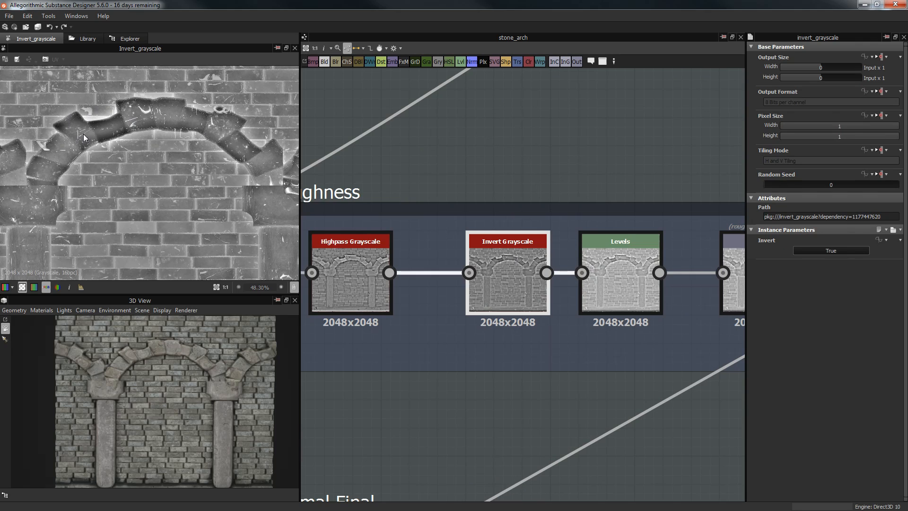
middle_click_drag(95, 179, 175, 104)
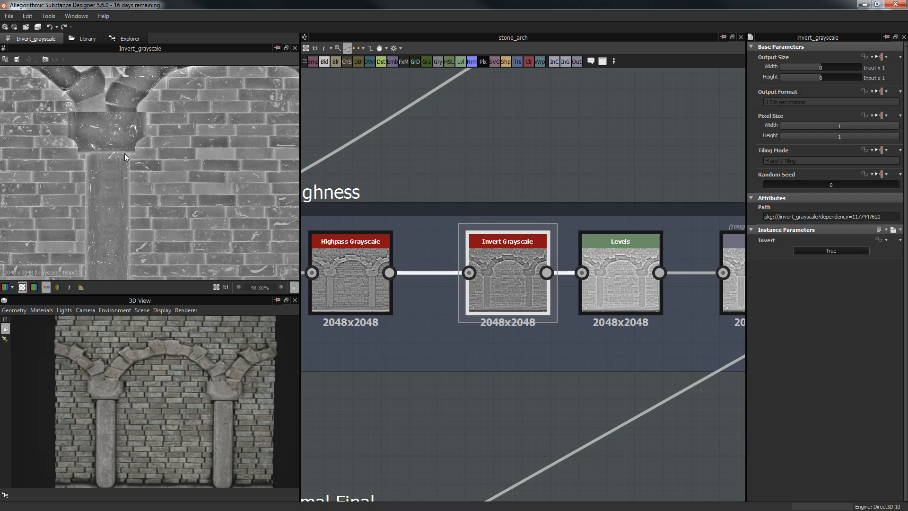
middle_click_drag(553, 162, 499, 155)
double_click(562, 258)
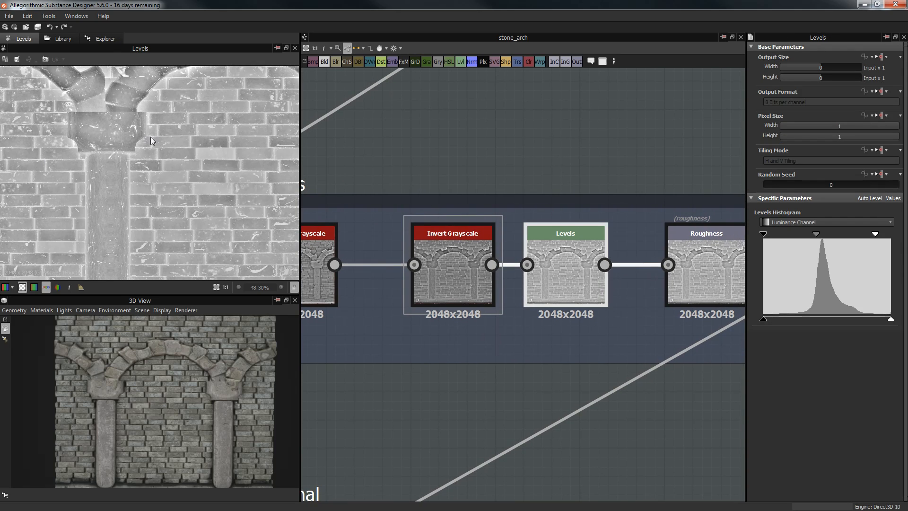
Step: Show the final Roughness output map and orbit the 3D wall to inspect it
scroll(156, 147, "down", 2)
scroll(490, 158, "down", 1)
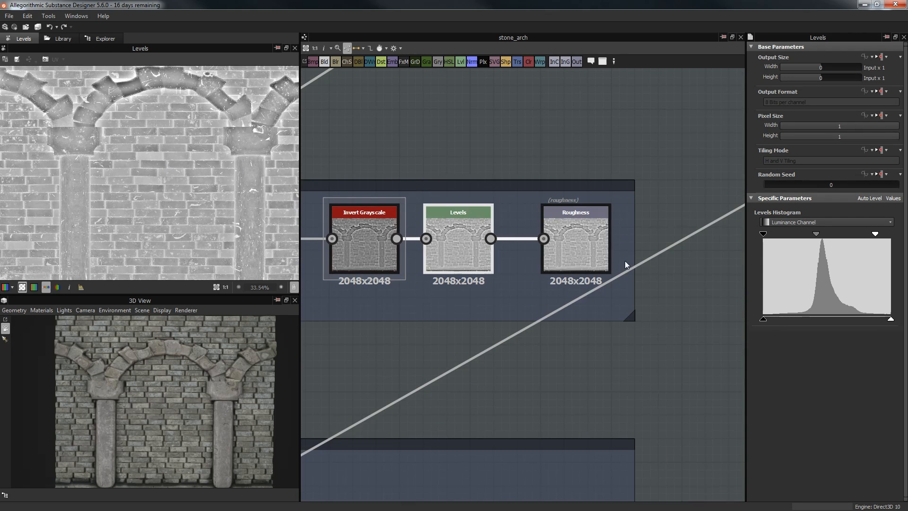
double_click(586, 252)
scroll(196, 145, "down", 1)
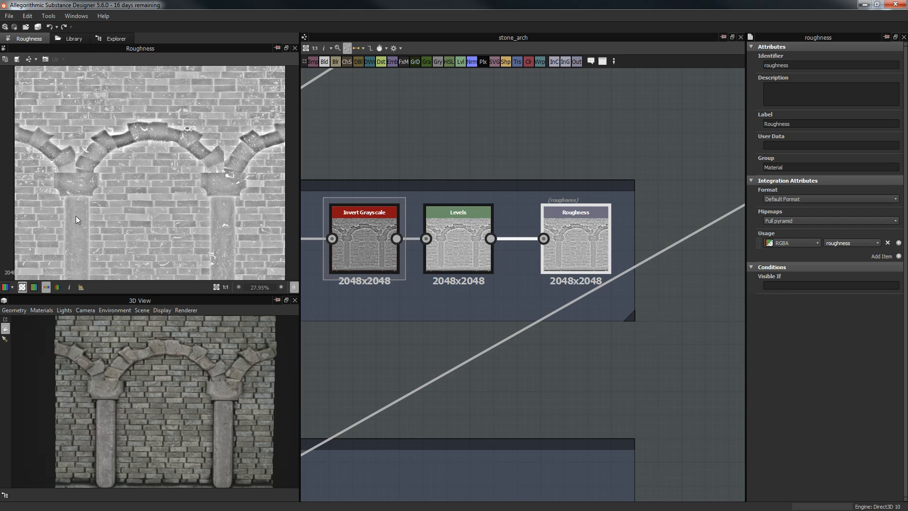
scroll(126, 191, "up", 9)
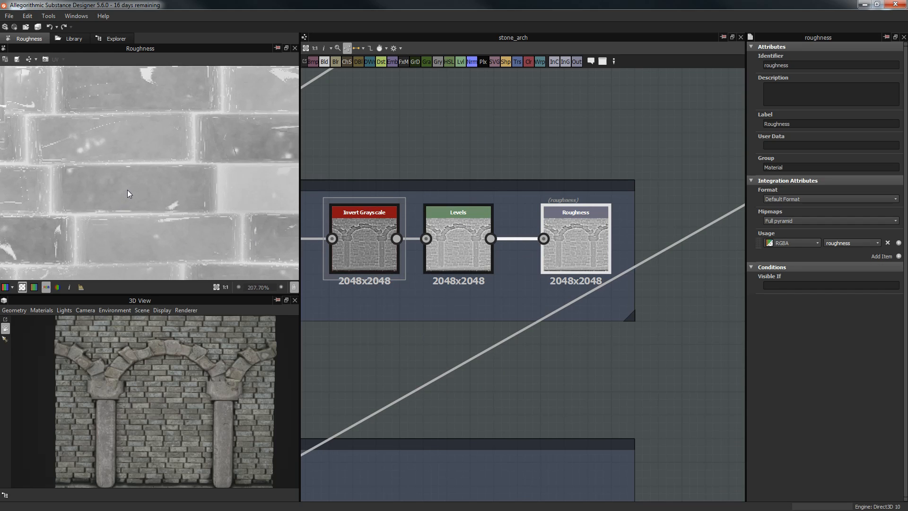
scroll(129, 189, "down", 4)
left_click_drag(166, 366, 284, 346)
mouse_move(222, 341)
left_mouse_down()
mouse_move(206, 349)
mouse_move(146, 338)
mouse_move(217, 348)
left_mouse_up()
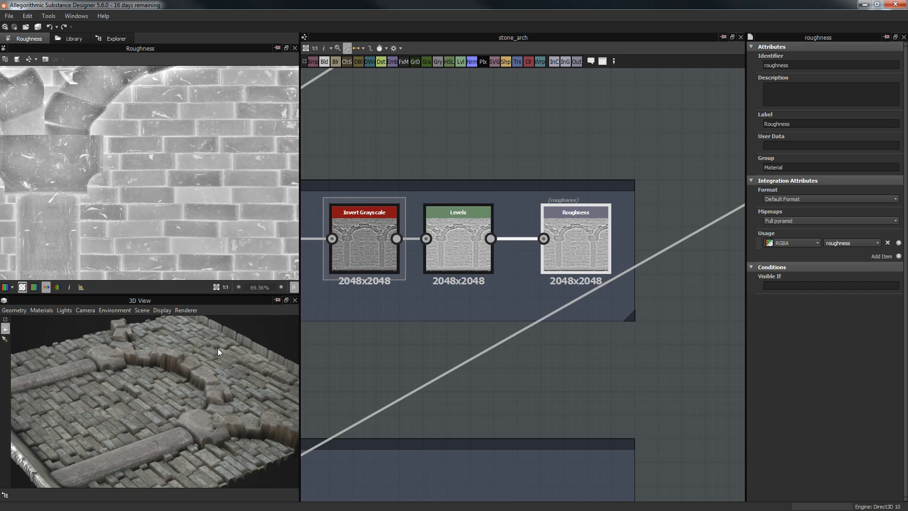
left_click_drag(151, 373, 236, 412)
Step: Preview the Normal node and Normal Combine outputs in the Normal Final frame
middle_click_drag(504, 302, 512, 237)
scroll(519, 246, "down", 3)
scroll(526, 262, "down", 3)
middle_click_drag(581, 230, 620, 208)
middle_click_drag(460, 253, 699, 261)
middle_click_drag(564, 172, 499, 94)
scroll(591, 188, "up", 3)
middle_click_drag(607, 219, 504, 163)
double_click(556, 205)
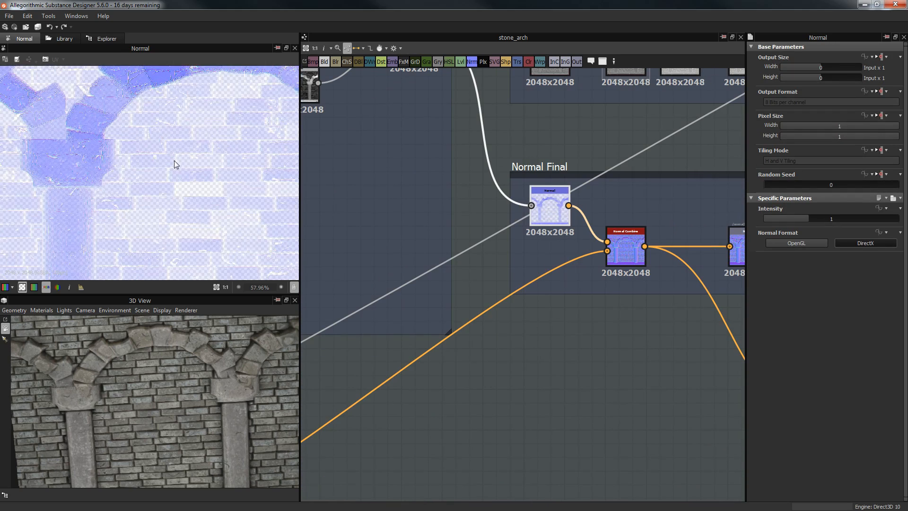
double_click(622, 256)
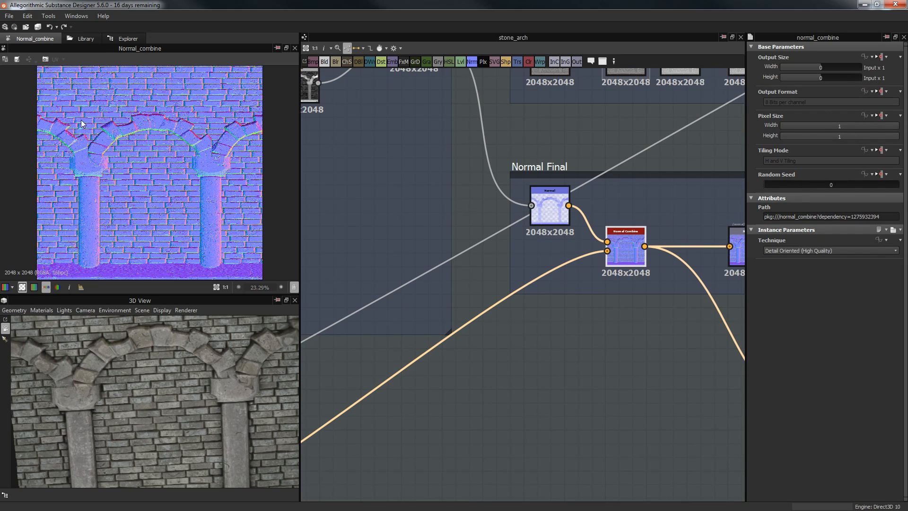
scroll(175, 150, "up", 6)
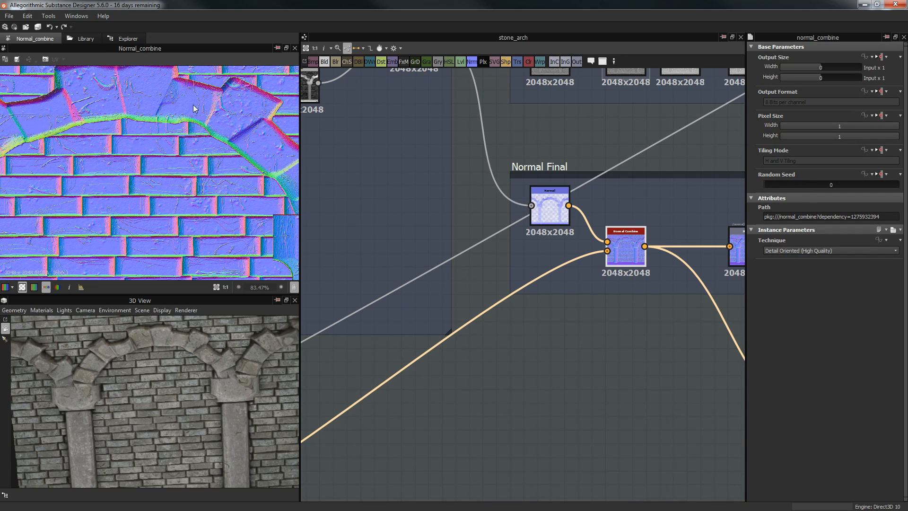
scroll(115, 165, "down", 2)
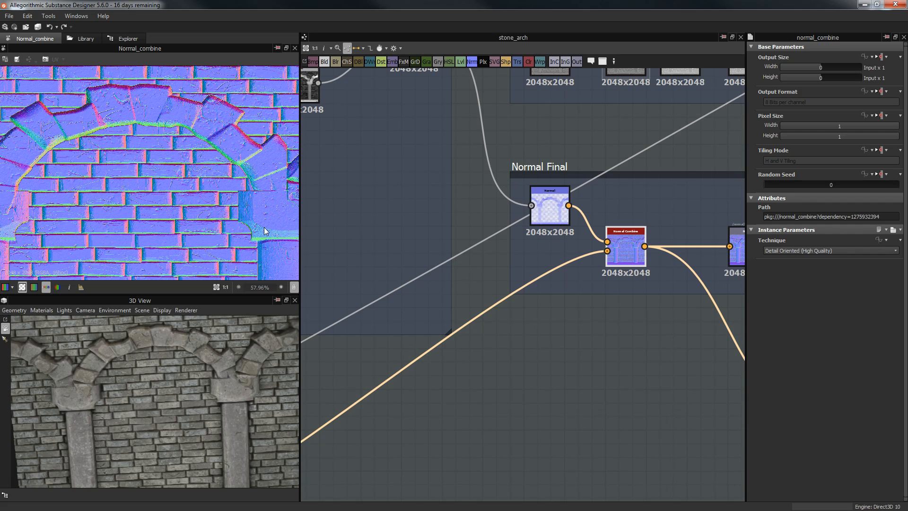
Step: Inspect the Normal output node's attributes and the Curvature Smooth parameters
middle_click_drag(693, 166, 665, 164)
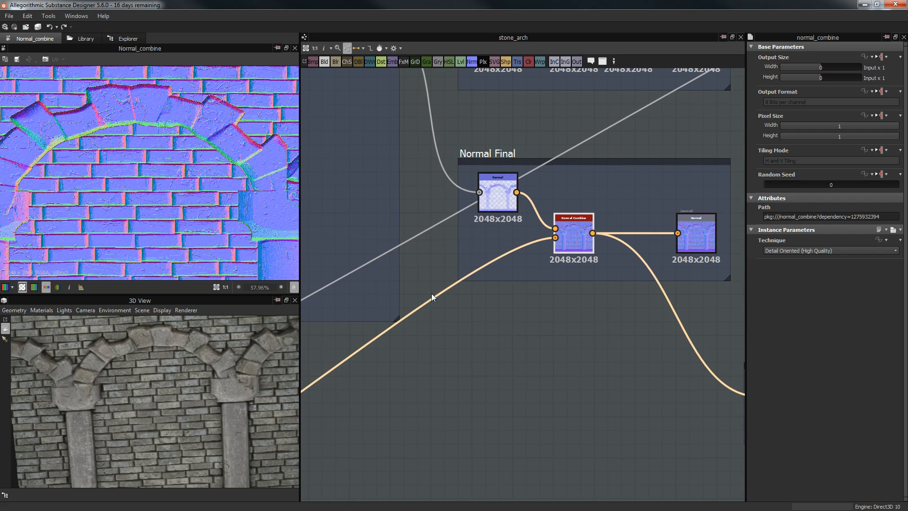
middle_click_drag(663, 243, 455, 234)
left_click(492, 217)
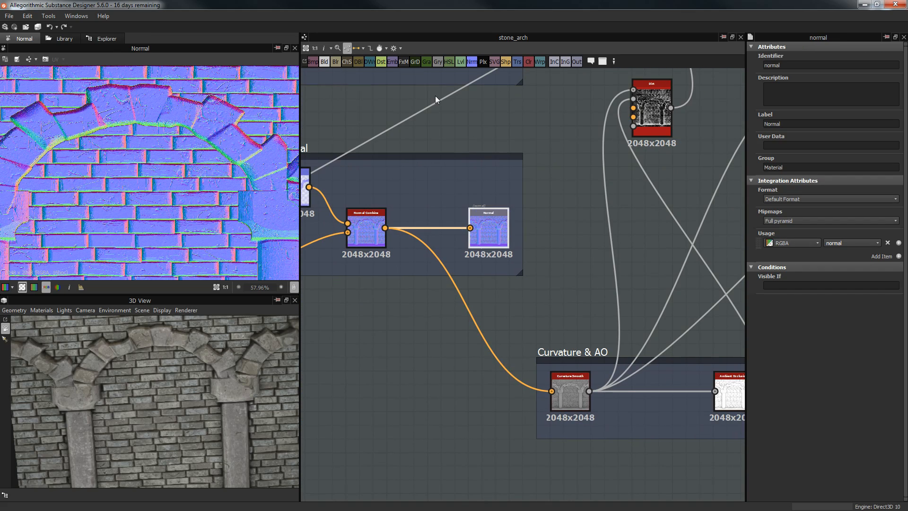
middle_click_drag(593, 171, 573, 90)
middle_click_drag(506, 133, 390, 100)
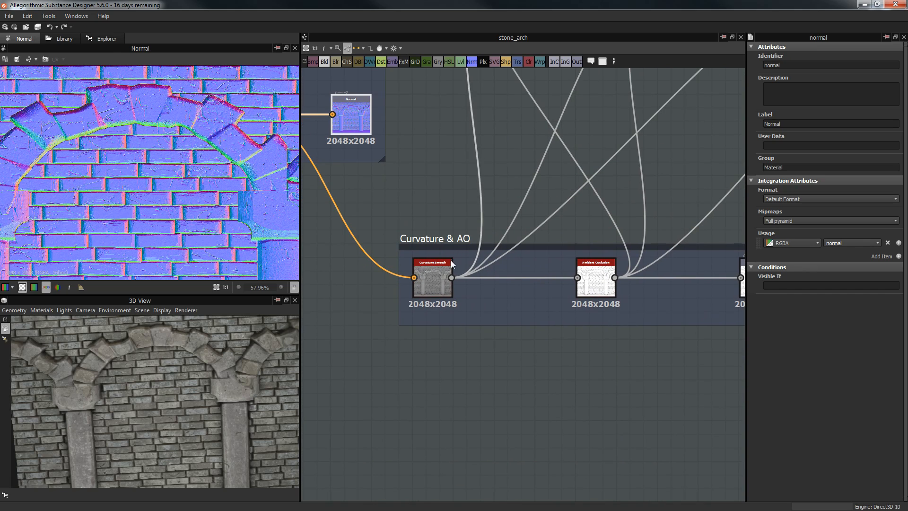
left_click(436, 276)
Step: Preview the Ambient Occlusion result and inspect the AO output node
middle_click_drag(673, 250, 563, 248)
double_click(487, 279)
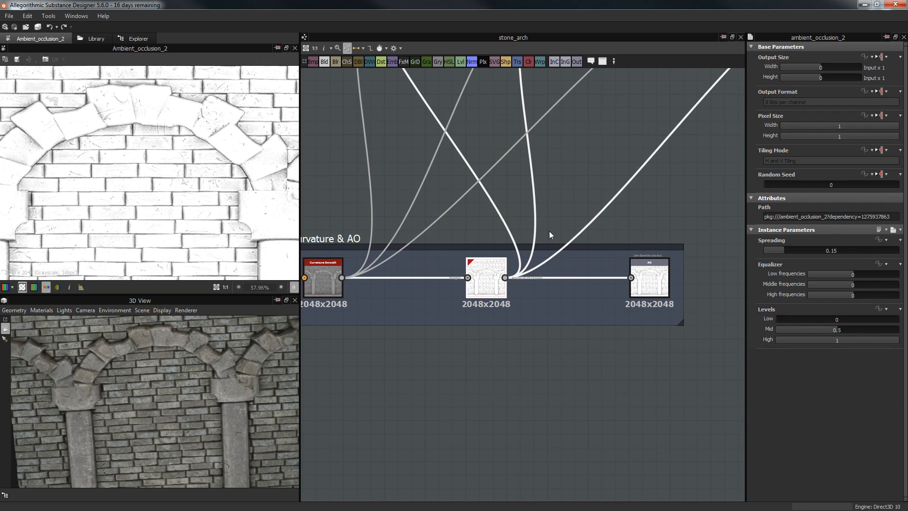
scroll(568, 209, "down", 1)
scroll(568, 209, "down", 2)
left_click(607, 241)
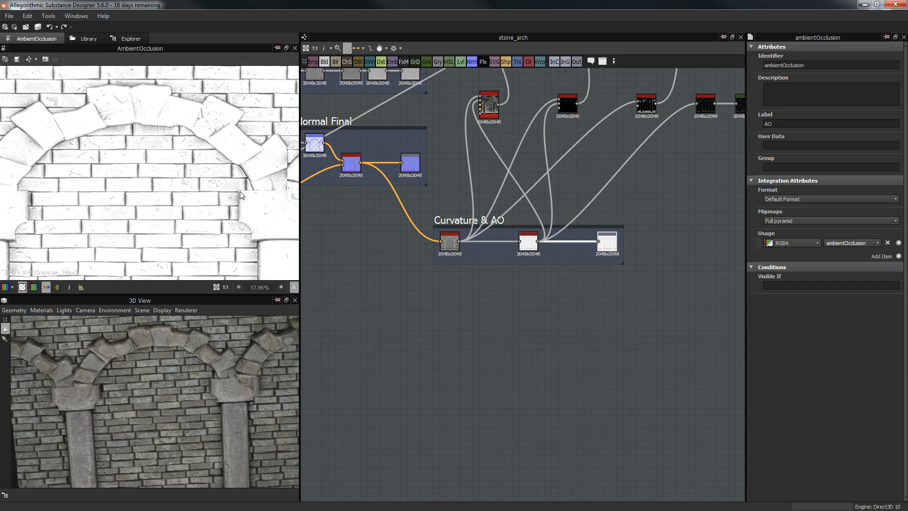
scroll(236, 199, "up", 1)
scroll(239, 207, "up", 1)
Step: Center the graph on the Color frame and preview its Gradient Map output
middle_click_drag(560, 246, 573, 279)
scroll(574, 274, "down", 3)
middle_click_drag(572, 229, 616, 331)
scroll(543, 149, "up", 1)
middle_click_drag(392, 149, 307, 147)
middle_click_drag(497, 154, 583, 154)
scroll(551, 150, "up", 5)
middle_click_drag(474, 161, 723, 96)
scroll(543, 148, "down", 5)
middle_click_drag(559, 150, 466, 186)
scroll(541, 165, "up", 2)
middle_click_drag(540, 166, 723, 63)
double_click(574, 161)
scroll(226, 153, "down", 1)
Step: Connect the MS black mask output into the top Color frame node
middle_click_drag(552, 148, 435, 207)
middle_click_drag(366, 212, 383, 215)
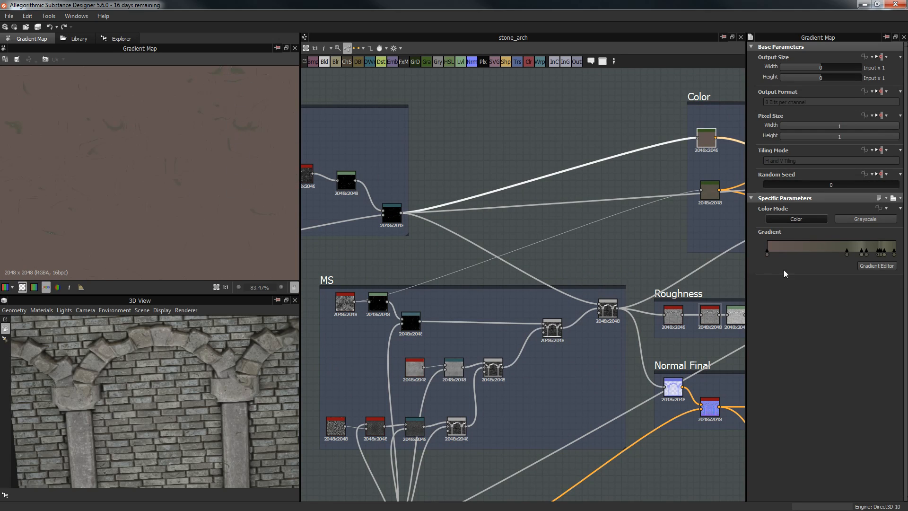
middle_click_drag(542, 170, 602, 153)
left_click(447, 192)
middle_click_drag(389, 276, 472, 311)
middle_click_drag(643, 191, 434, 256)
scroll(483, 357, "down", 1)
middle_click_drag(360, 446, 438, 367)
left_click_drag(444, 360, 702, 222)
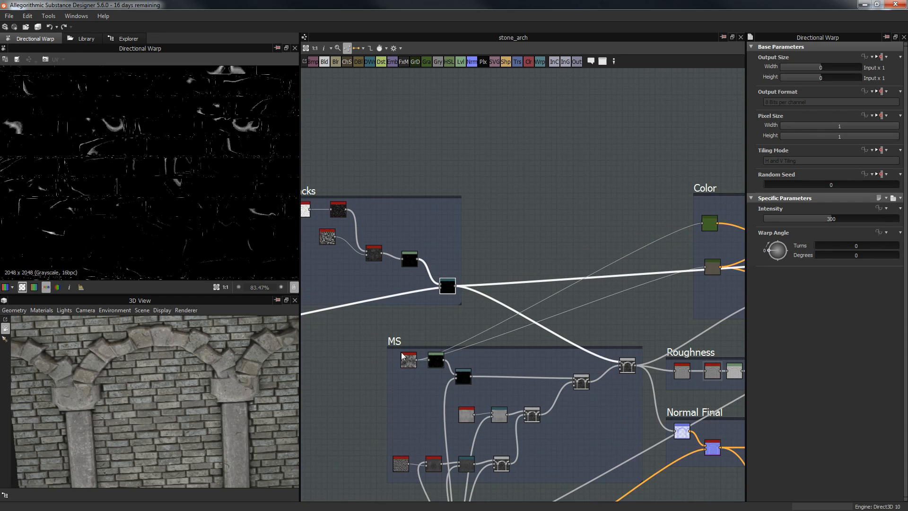
Step: Orbit the wall toward the arch and check the Color frame's Gradient Map result
left_click_drag(210, 424, 268, 396)
middle_click_drag(534, 209, 436, 194)
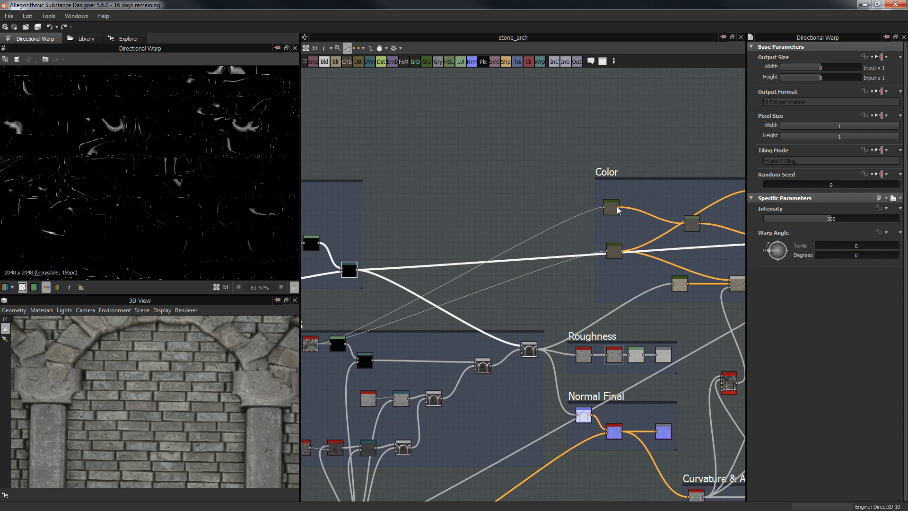
double_click(611, 207)
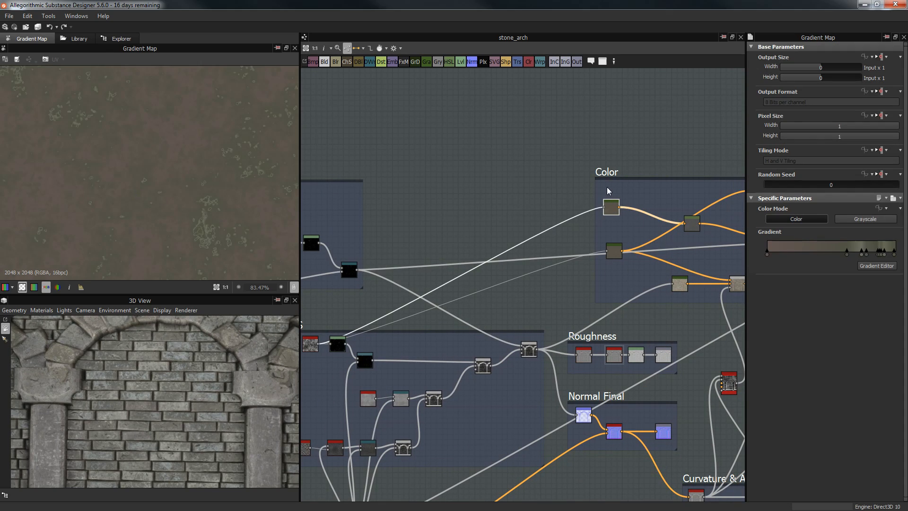
scroll(607, 191, "down", 3)
scroll(555, 162, "up", 4)
Step: Link the black mask output into the top-right Color frame node
left_click(663, 226)
middle_click_drag(531, 181, 481, 158)
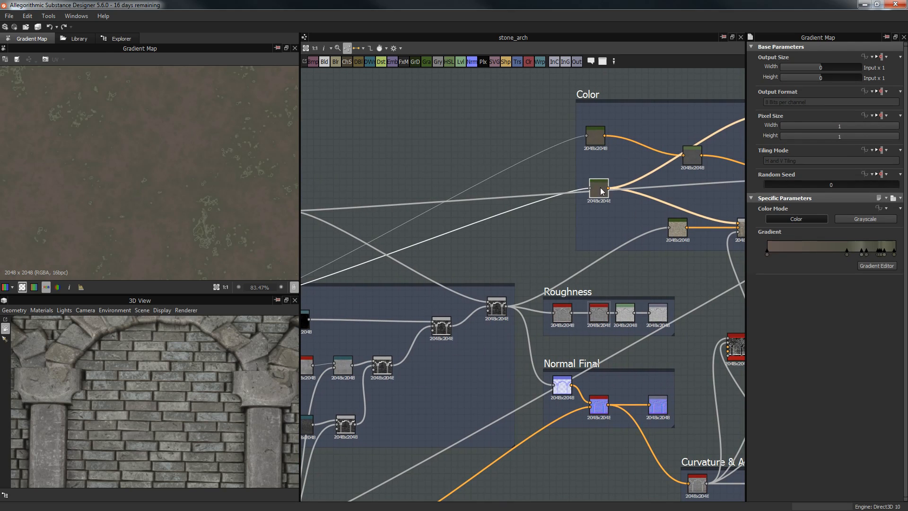
middle_click_drag(574, 243, 681, 189)
mouse_move(640, 134)
middle_mouse_down()
mouse_move(630, 146)
mouse_move(654, 138)
middle_mouse_up()
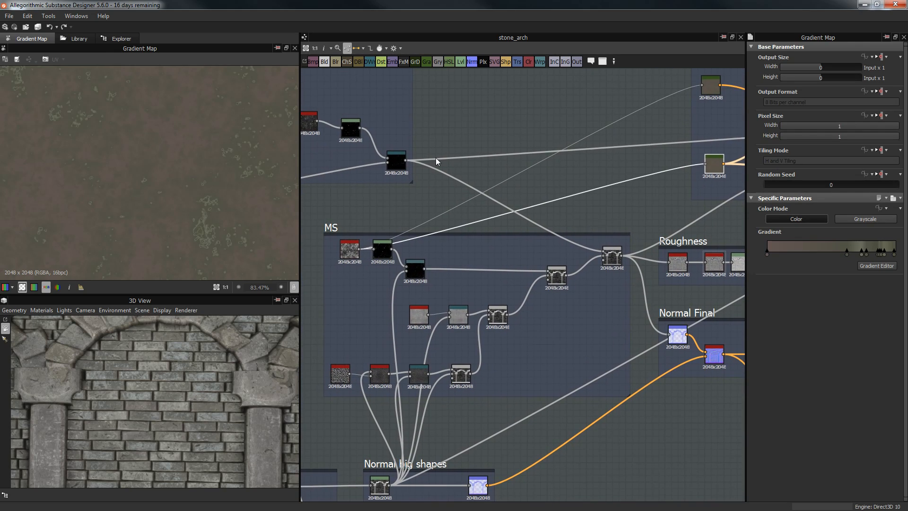
left_click_drag(405, 163, 702, 86)
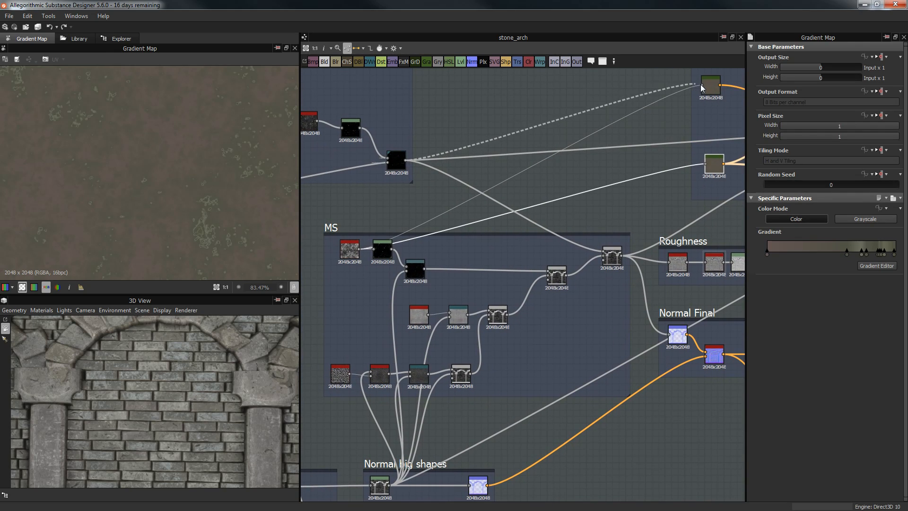
Step: Preview the upper, lower and stone-textured gradient nodes, then the Blend result
middle_click_drag(652, 143, 609, 151)
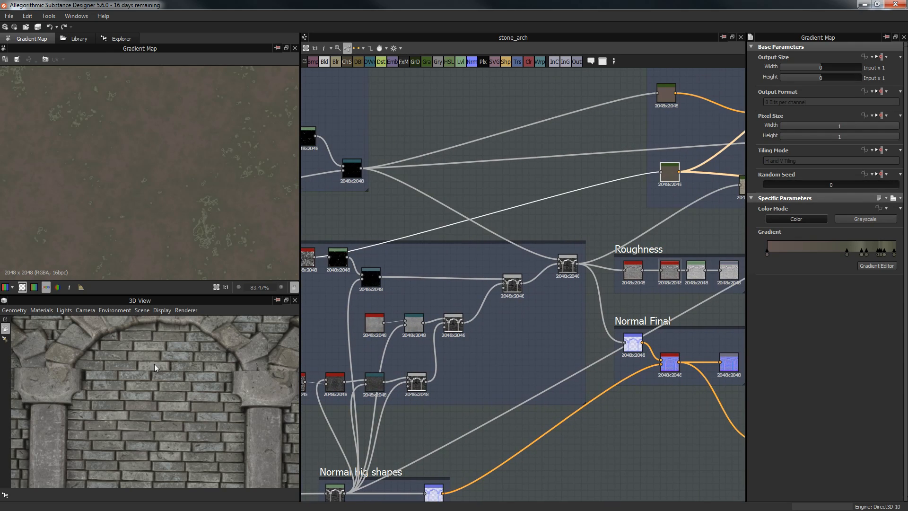
middle_click_drag(584, 191, 549, 198)
middle_click_drag(627, 115, 559, 112)
double_click(558, 108)
double_click(564, 180)
middle_click_drag(587, 183, 528, 186)
double_click(580, 197)
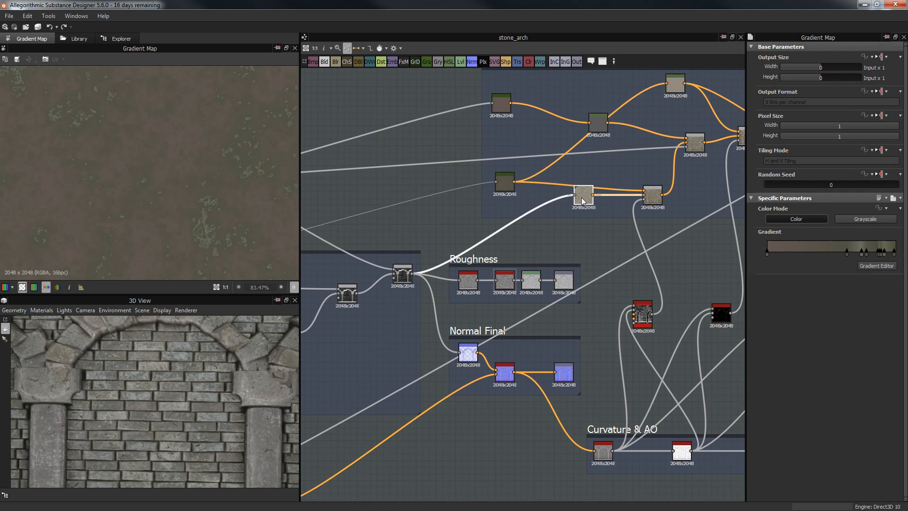
middle_click_drag(492, 210, 616, 158)
double_click(528, 223)
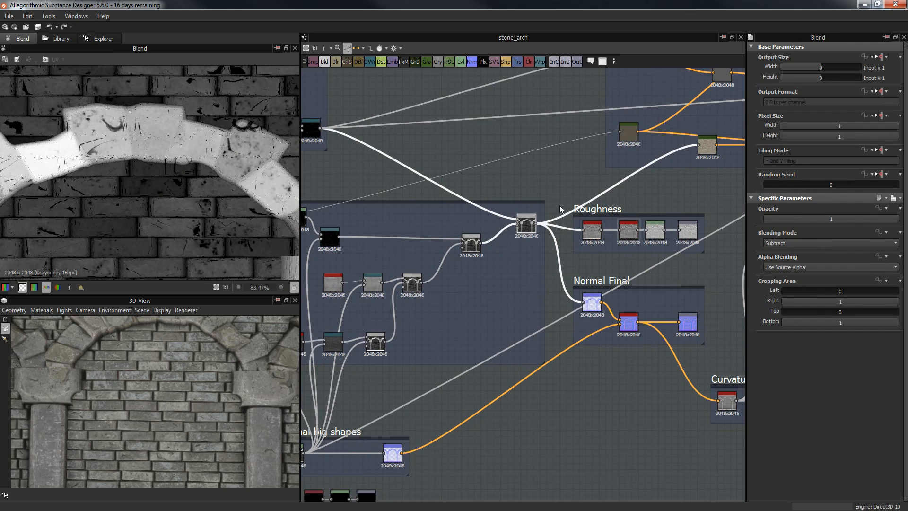
Step: Preview the stone-coloured Gradient Map and open its Gradient Editor
middle_click_drag(607, 194, 478, 209)
double_click(578, 160)
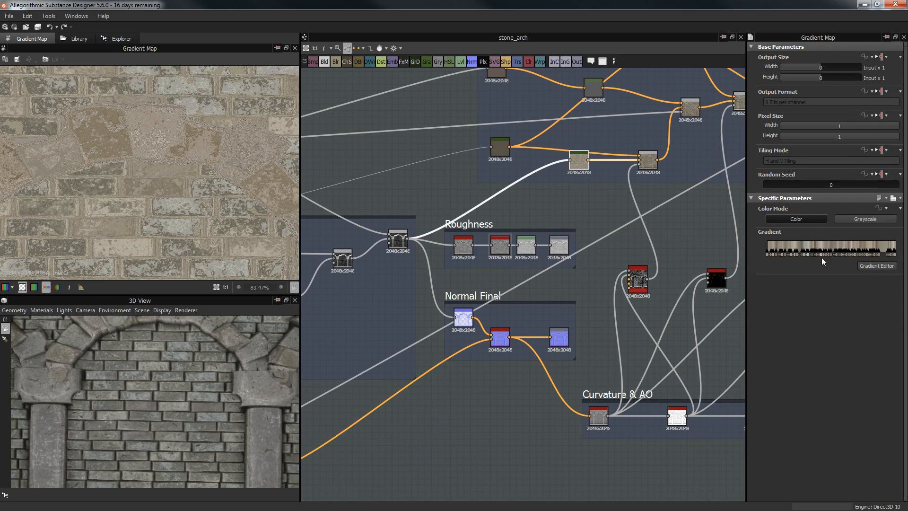
left_click(875, 266)
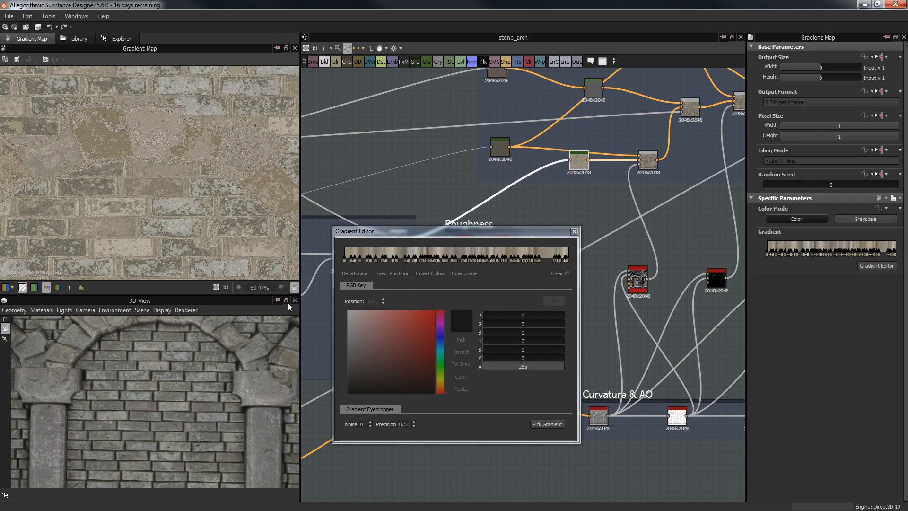
Step: Move the Gradient Editor aside and close it, leaving the stone-toned brick gradient unchanged
left_click_drag(450, 232, 494, 202)
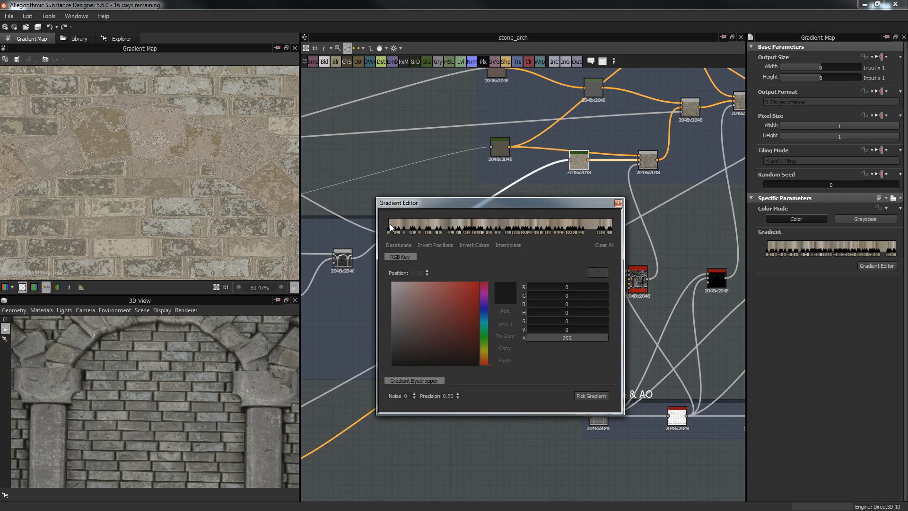
left_click(618, 203)
scroll(116, 215, "down", 6)
scroll(121, 210, "up", 1)
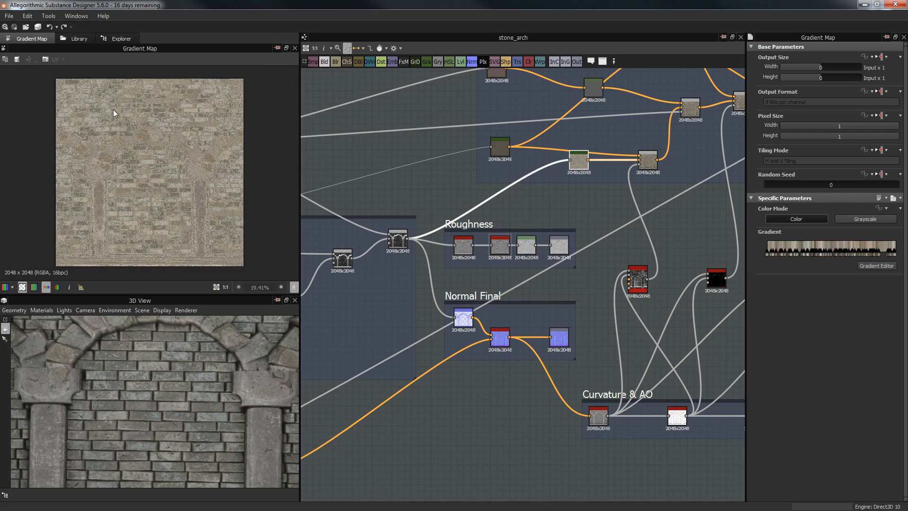
scroll(115, 112, "up", 8)
scroll(156, 174, "down", 6)
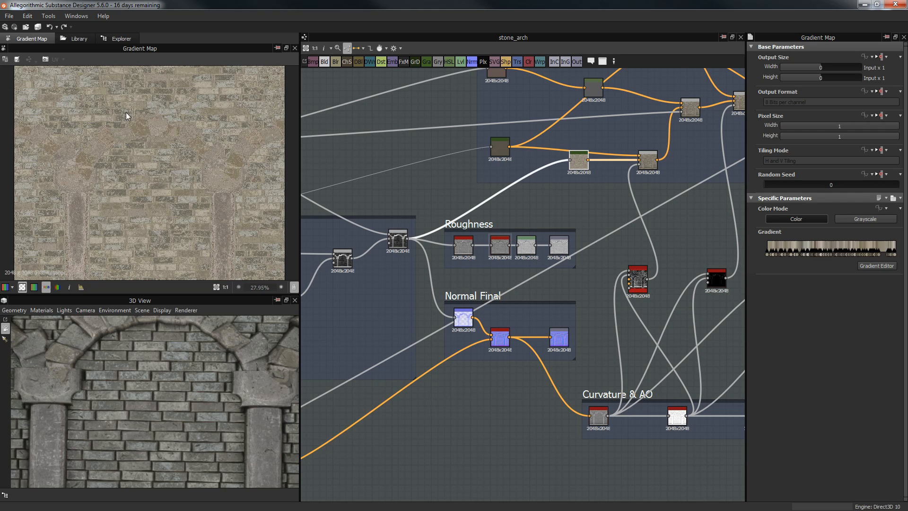
scroll(132, 113, "up", 12)
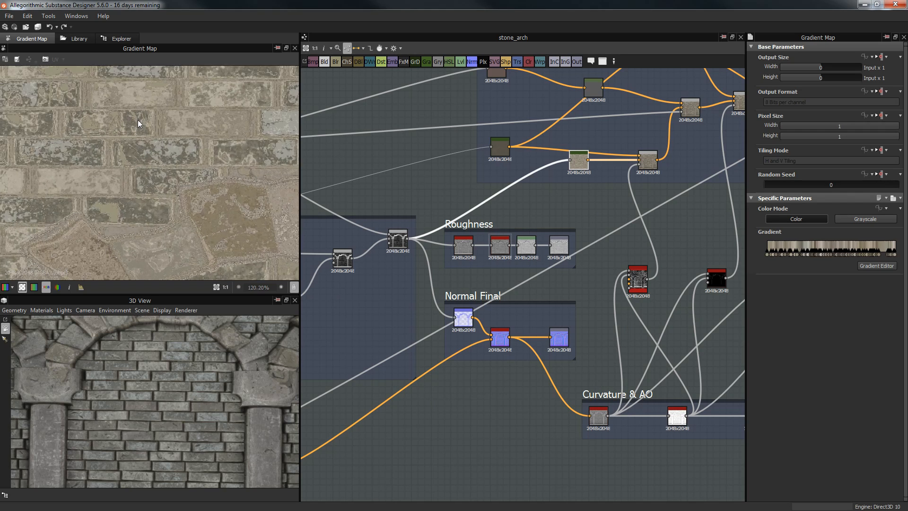
middle_click_drag(193, 159, 244, 212)
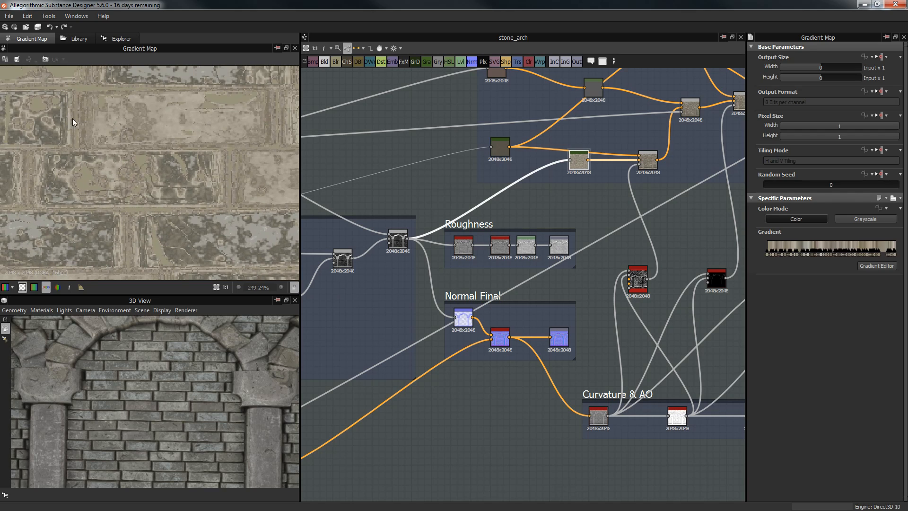
middle_click_drag(127, 115, 213, 183)
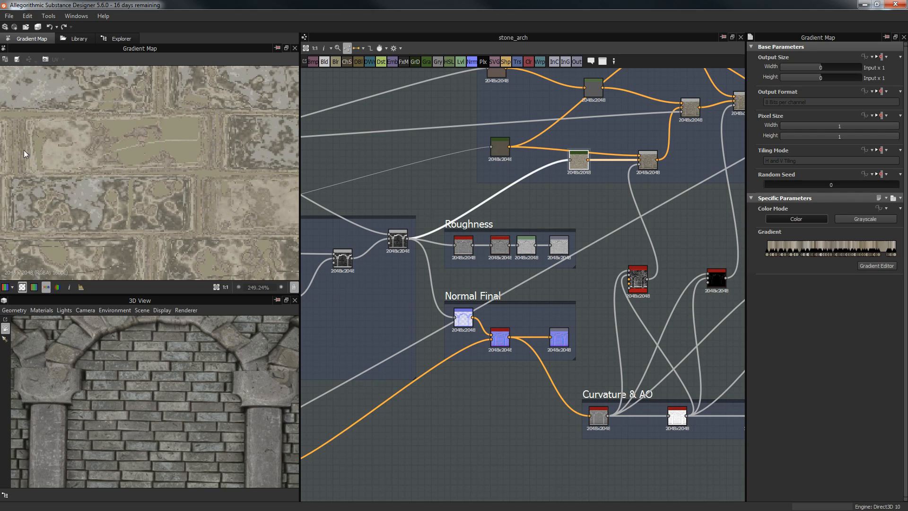
middle_click_drag(599, 198, 562, 204)
middle_click_drag(564, 376, 554, 361)
Step: Preview the mg_dirt mask, the Curvature Smooth output and the Dirt mask
left_click(586, 276)
scroll(586, 277, "up", 5)
scroll(586, 284, "down", 2)
scroll(121, 174, "down", 3)
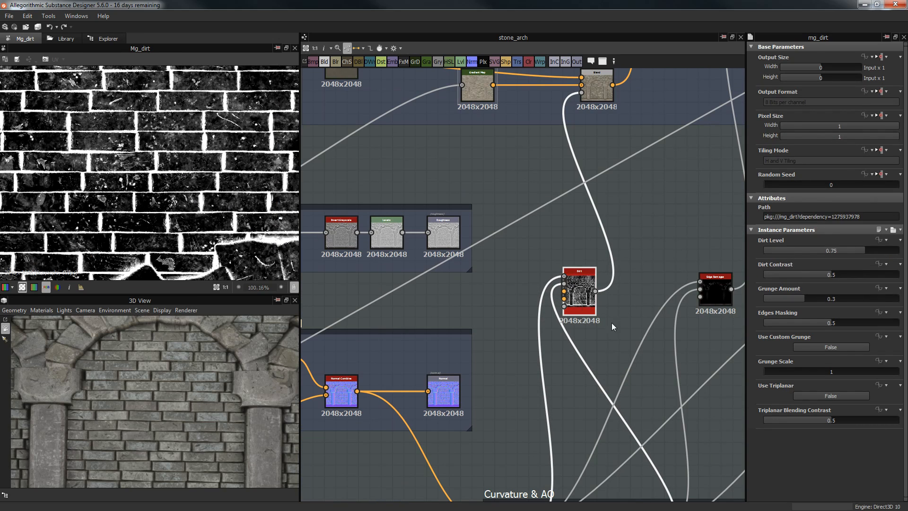
middle_click_drag(555, 468, 560, 306)
left_click(517, 366)
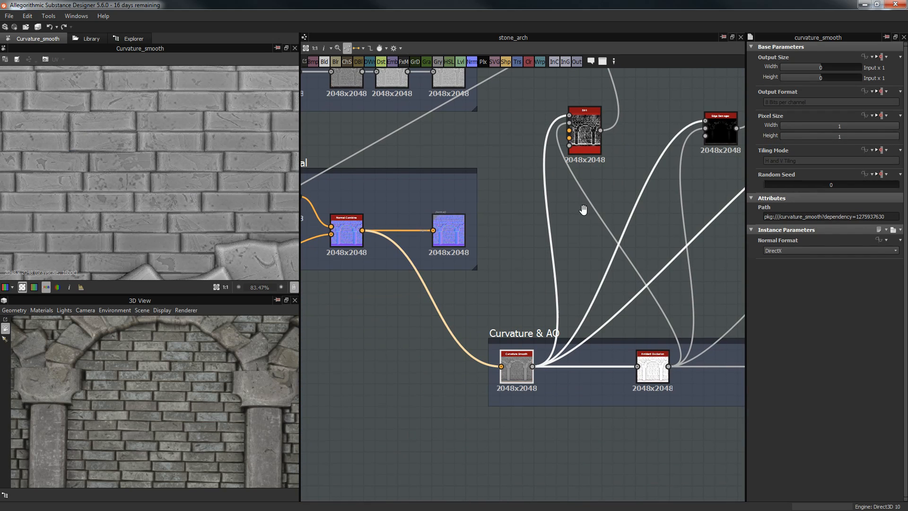
middle_click_drag(584, 203, 558, 238)
left_click(558, 167)
Step: Preview the Blend node's combined colour output and bring the Gradient Map nodes into view
middle_click_drag(571, 201, 540, 384)
middle_click_drag(545, 157, 546, 183)
double_click(546, 183)
middle_click_drag(358, 139, 625, 182)
middle_click_drag(420, 194, 139, 188)
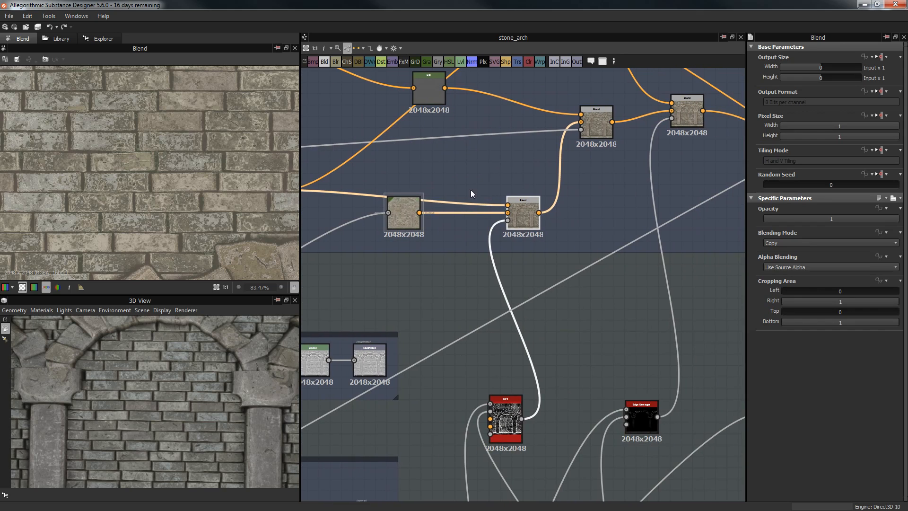
middle_click_drag(373, 148, 490, 157)
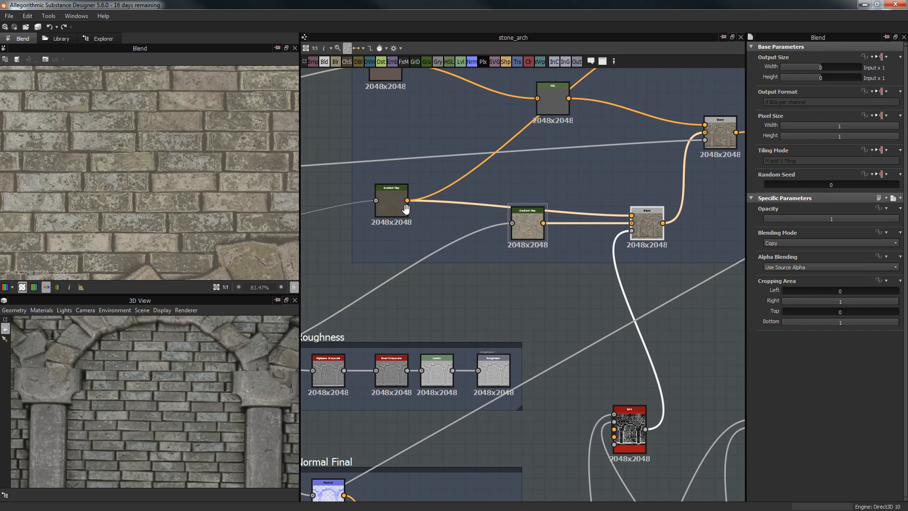
middle_click_drag(378, 117, 390, 160)
middle_click_drag(616, 358, 515, 333)
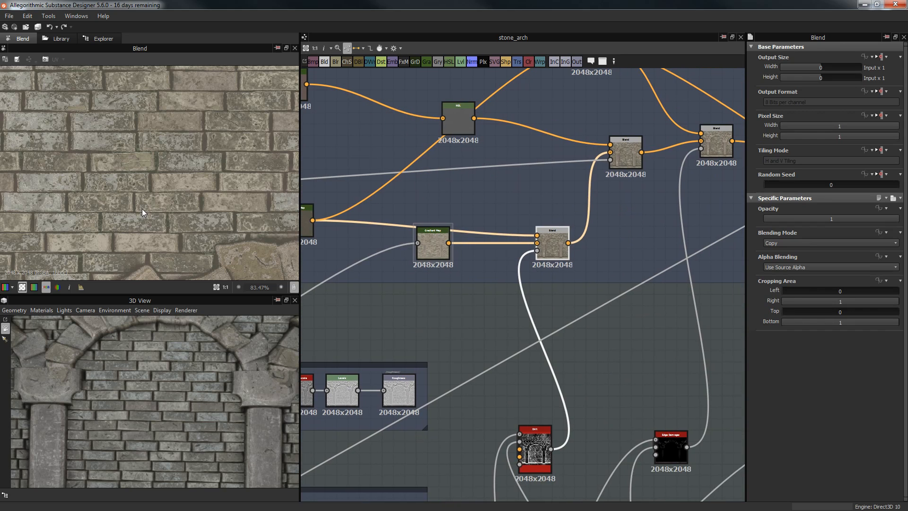
scroll(155, 222, "down", 2)
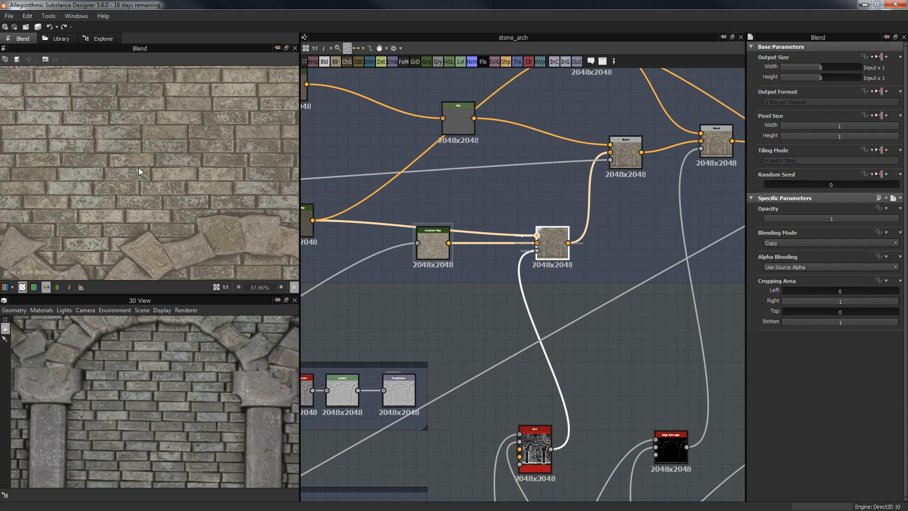
scroll(125, 165, "down", 5)
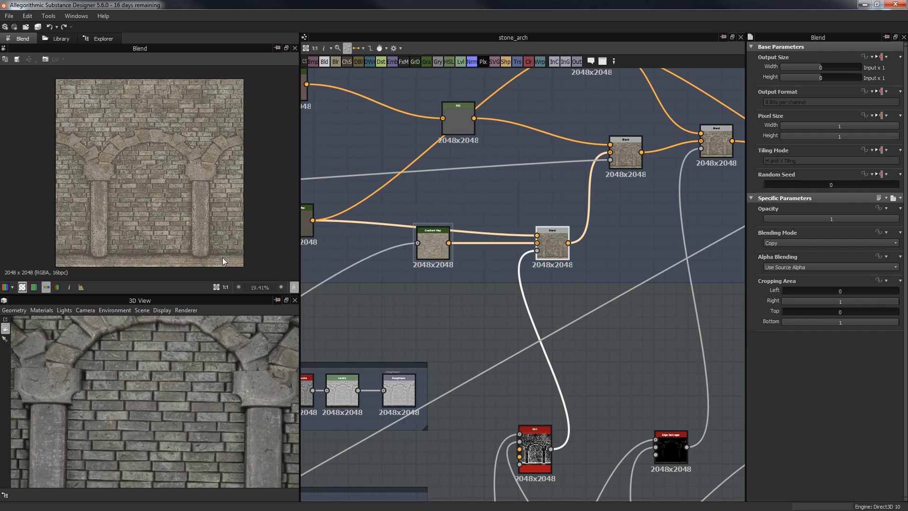
middle_click_drag(518, 291, 543, 291)
Step: Inspect the Blend node that subtracts dirt at 0.19 opacity
left_click(630, 158)
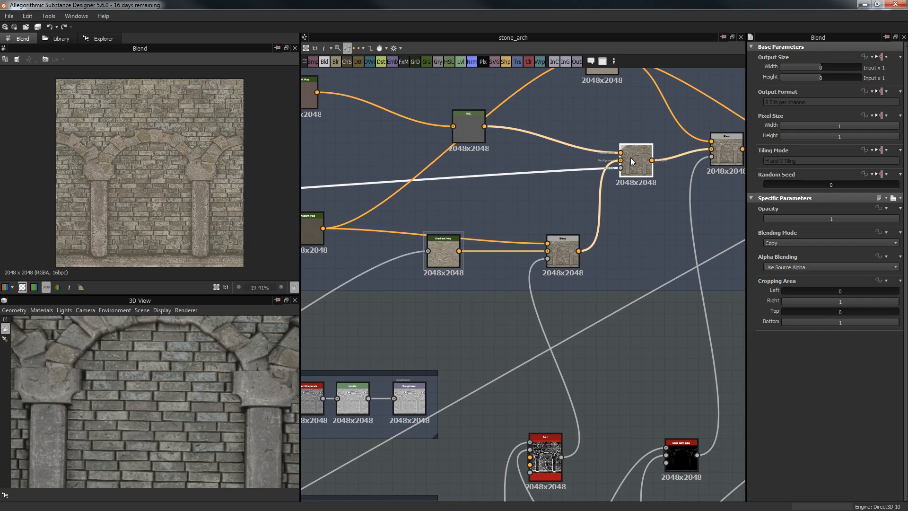
scroll(399, 174, "down", 3)
middle_click_drag(597, 194, 741, 184)
middle_click_drag(305, 203, 517, 198)
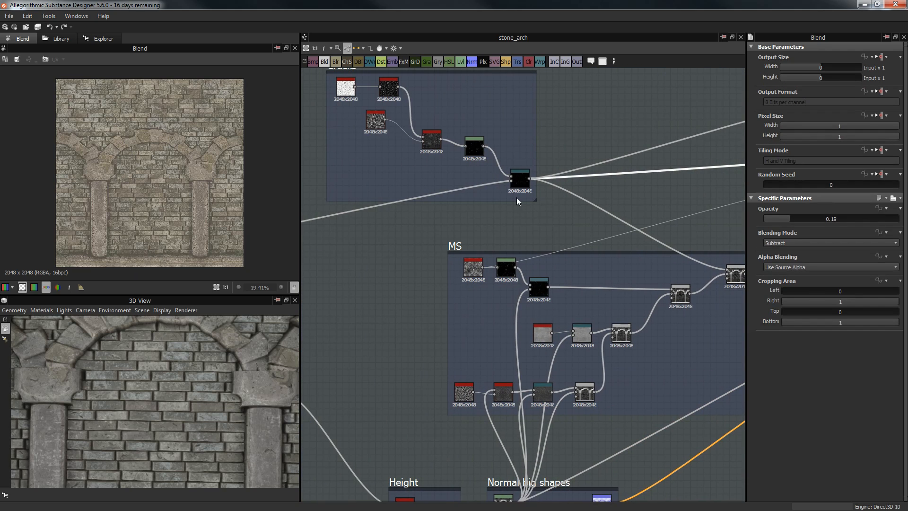
scroll(508, 180, "up", 5)
Step: Preview the upper Gradient Map's flat mauve-brown base tone feeding the HSL node
middle_click_drag(639, 205, 284, 211)
middle_click_drag(662, 178, 313, 212)
scroll(616, 181, "down", 3)
middle_click_drag(593, 182, 384, 201)
middle_click_drag(707, 178, 566, 200)
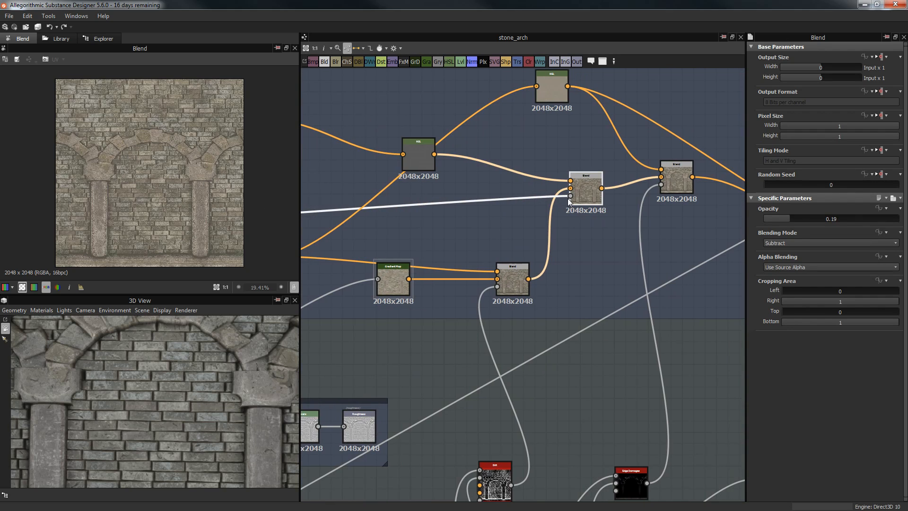
scroll(395, 189, "up", 2)
middle_click_drag(396, 189, 593, 253)
middle_click_drag(389, 162, 421, 167)
left_click(421, 167)
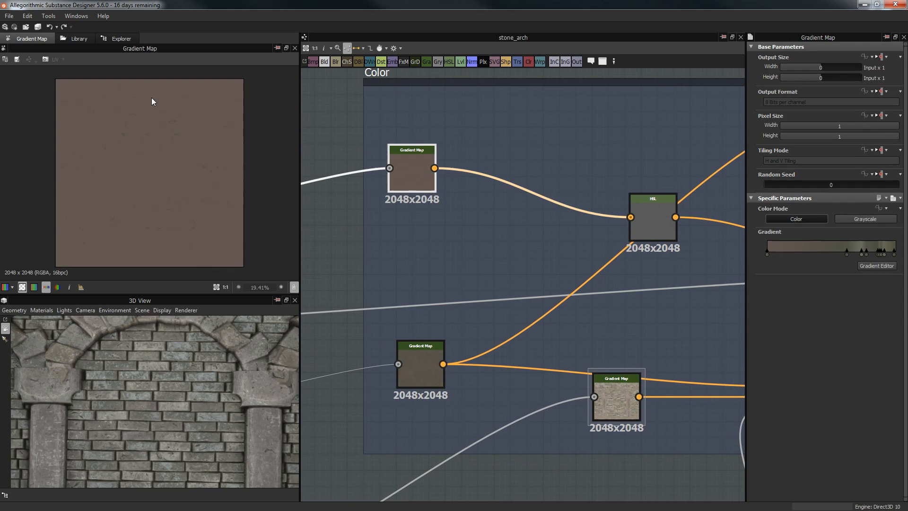
Step: Preview the HSL node, then the dirt-subtract Blend result at 0.19
middle_click_drag(651, 211, 547, 197)
left_click(551, 200)
scroll(146, 185, "up", 2)
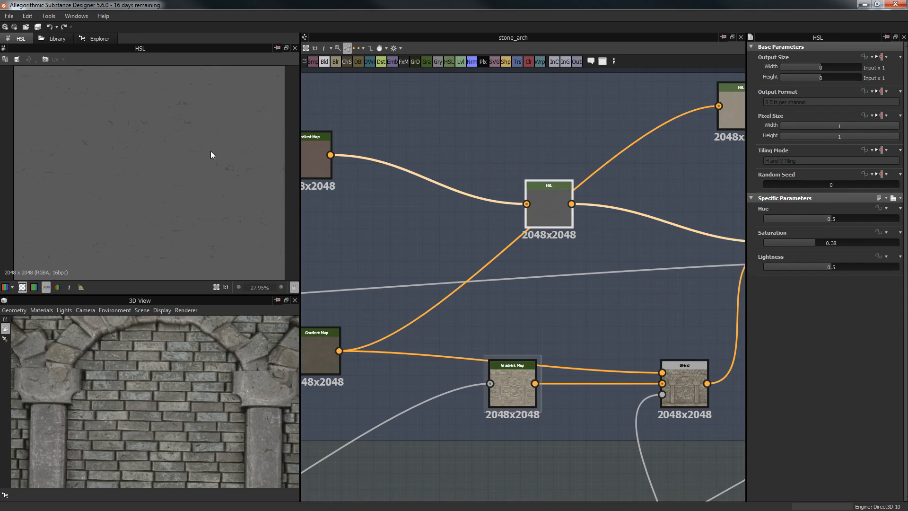
middle_click_drag(529, 243, 275, 244)
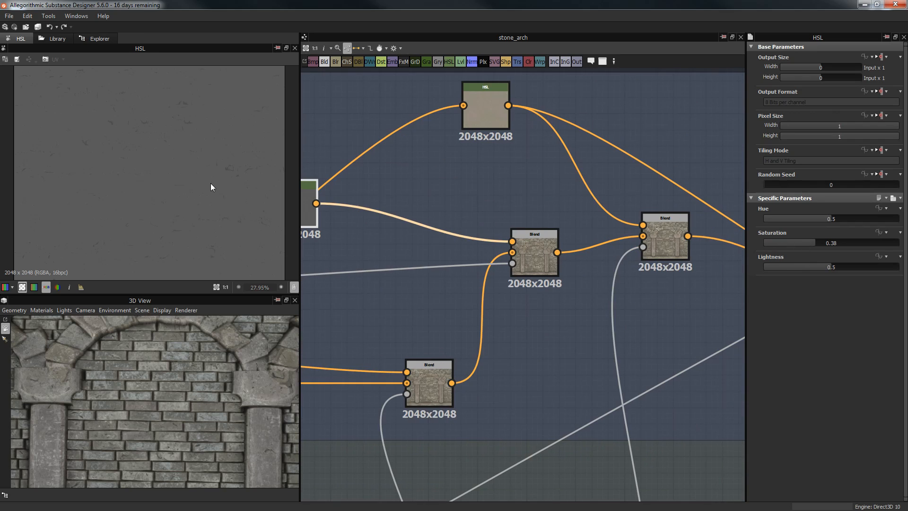
left_click(541, 260)
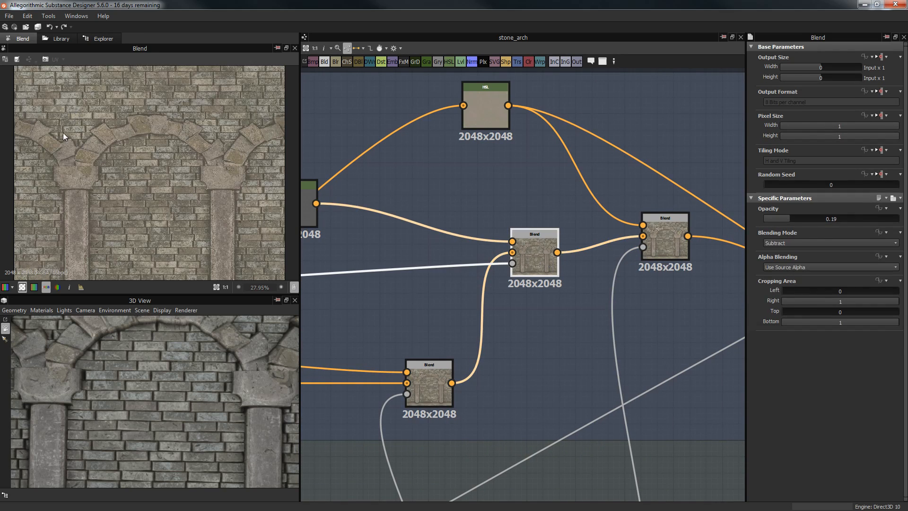
Step: Zoom the 2D preview in on the arch capitals and column shafts
scroll(228, 198, "up", 2)
scroll(227, 198, "up", 3)
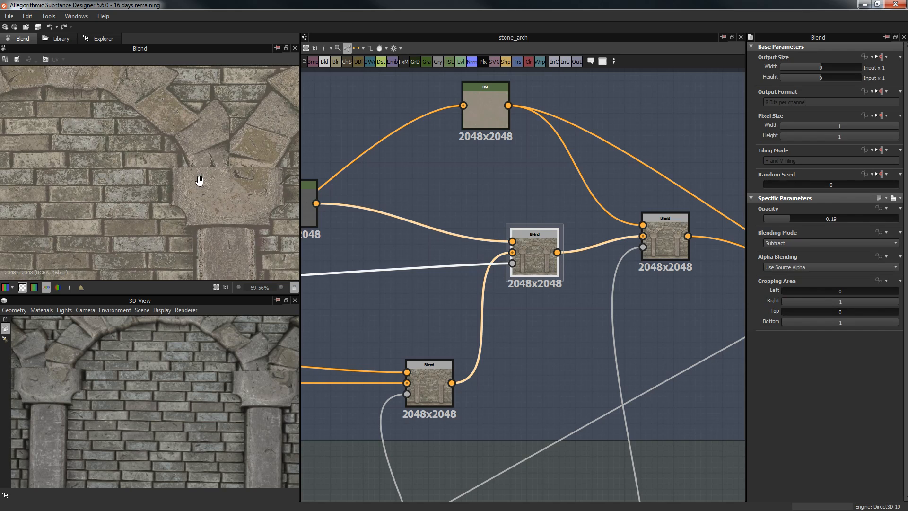
scroll(239, 154, "up", 2)
middle_click_drag(226, 222, 210, 115)
middle_click_drag(191, 264, 191, 147)
scroll(193, 206, "up", 3)
middle_click_drag(200, 203, 207, 167)
scroll(207, 167, "down", 6)
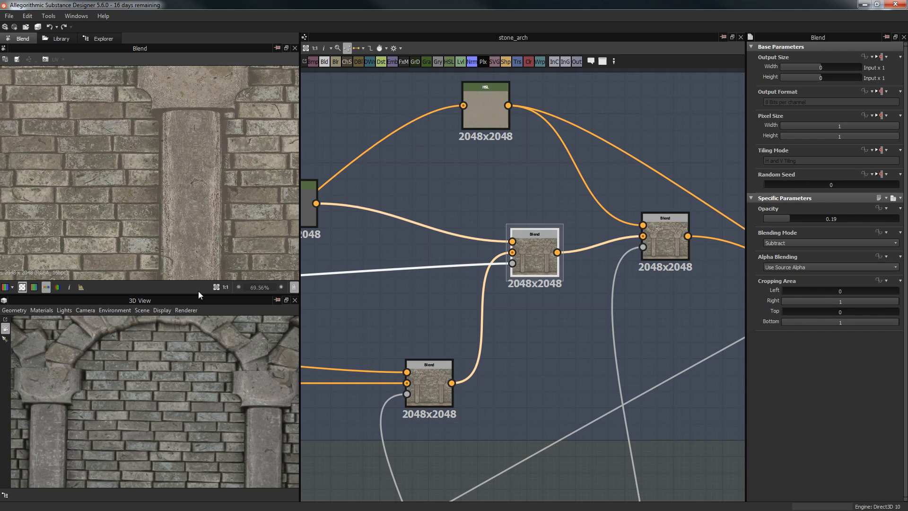
middle_click_drag(185, 260, 178, 248)
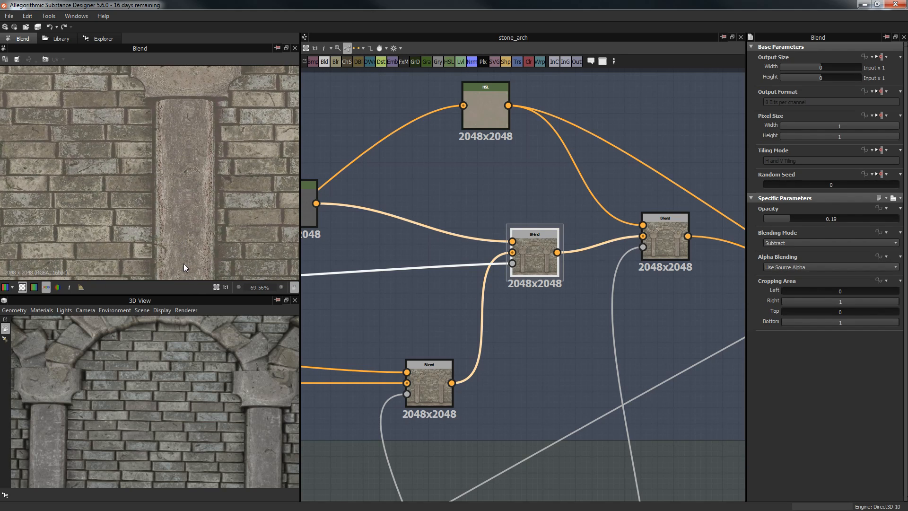
scroll(192, 206, "up", 4)
scroll(191, 194, "down", 3)
scroll(202, 224, "up", 3)
middle_click_drag(202, 204, 191, 83)
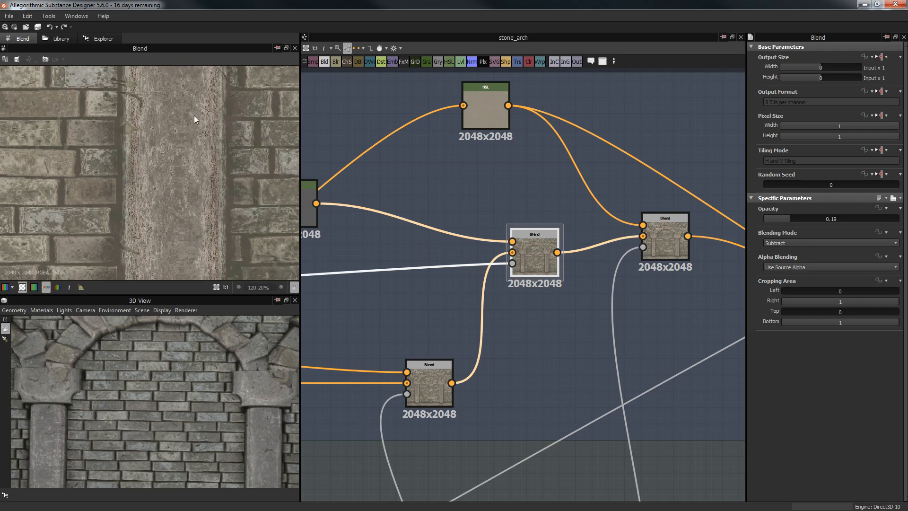
scroll(189, 123, "down", 4)
Step: Inspect the right Blend node's settings and move toward the Curvature & AO nodes
middle_click_drag(523, 229, 559, 217)
scroll(572, 189, "down", 2)
middle_click_drag(662, 196, 586, 243)
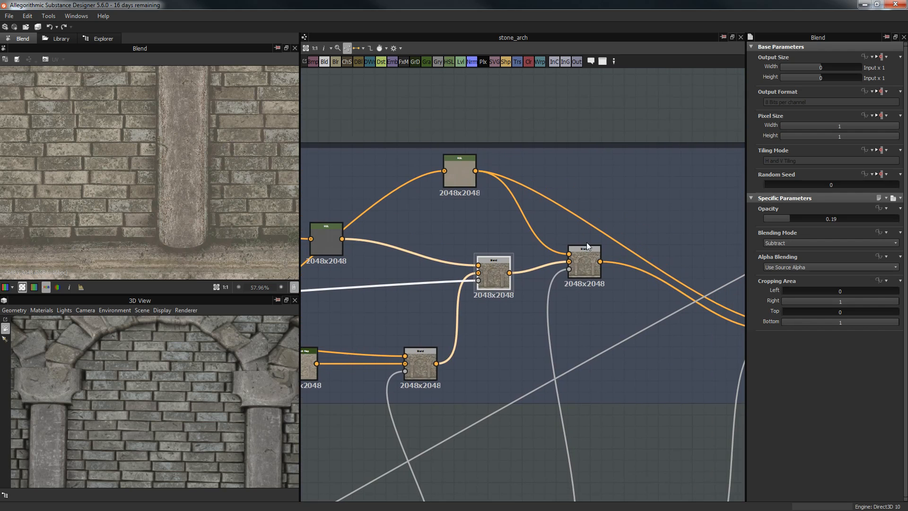
left_click(585, 260)
scroll(599, 334, "down", 3)
middle_click_drag(607, 388, 555, 273)
scroll(555, 274, "up", 5)
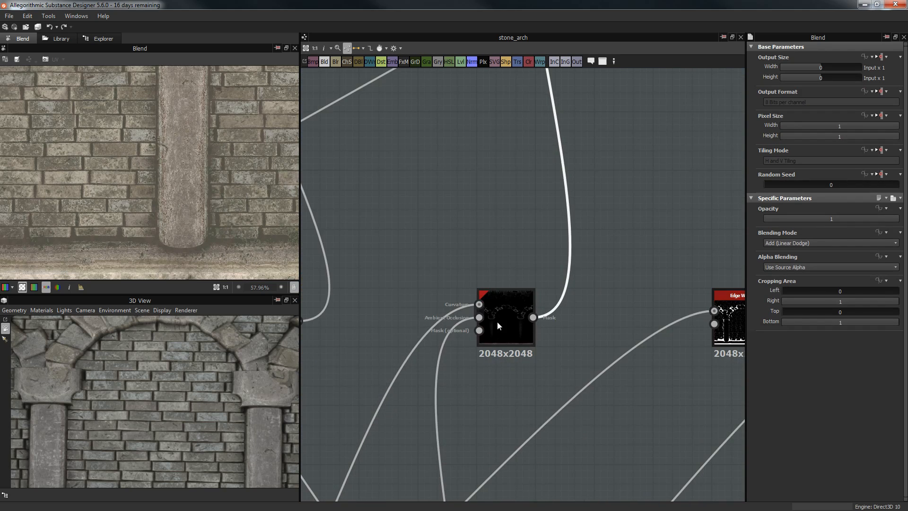
Step: Preview the Edge Damages node output and locate the Edge Wear node
double_click(497, 322)
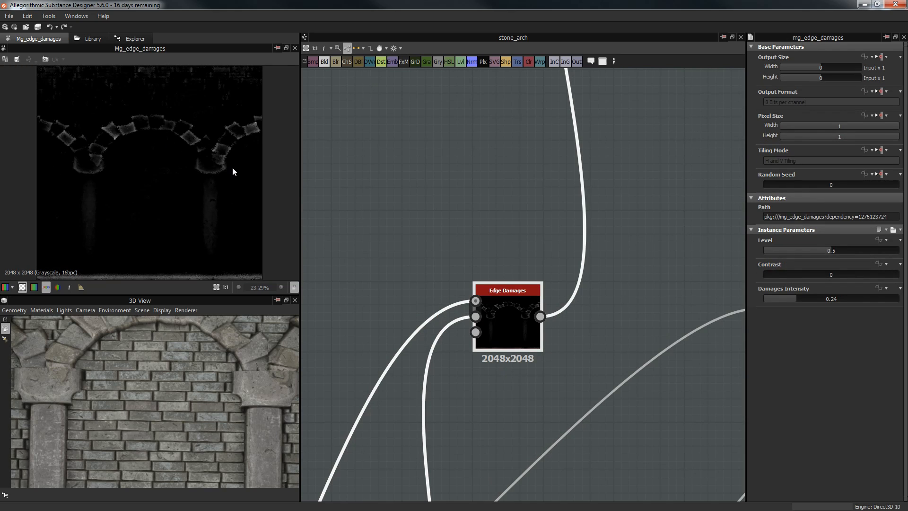
scroll(223, 131, "up", 5)
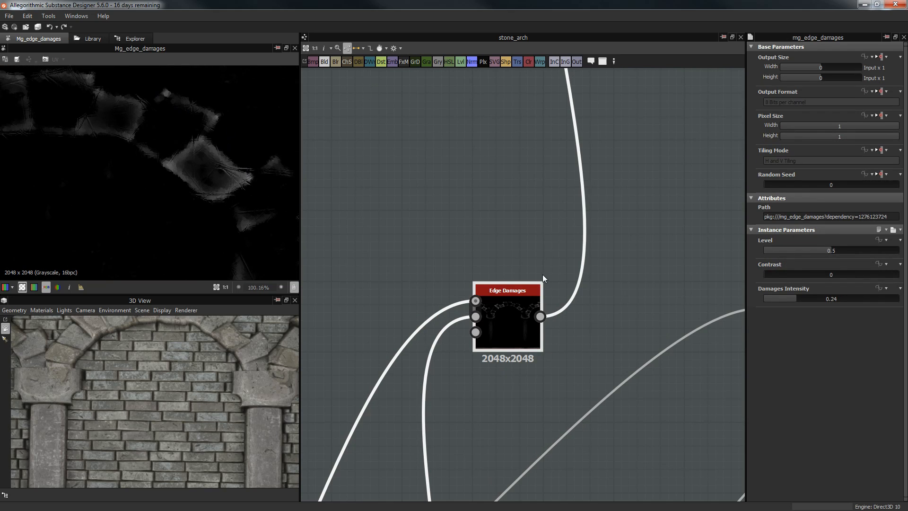
scroll(543, 277, "down", 1)
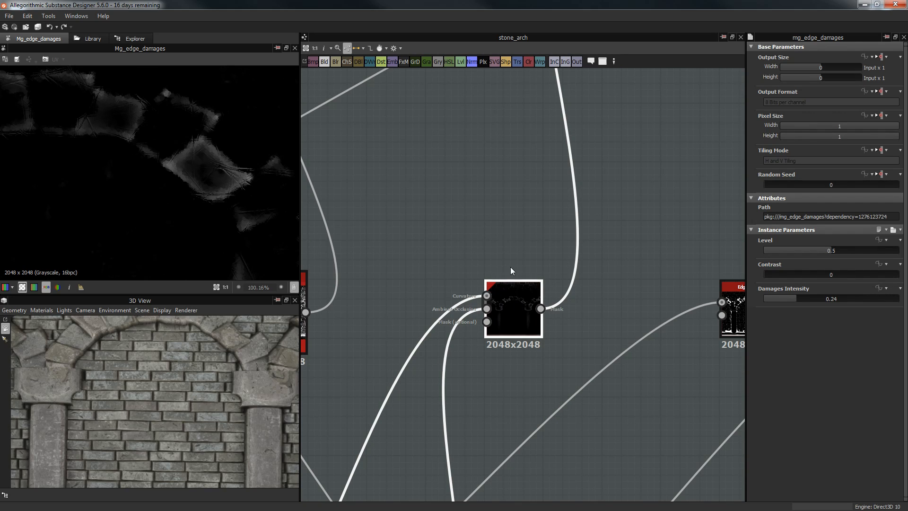
middle_click_drag(449, 204, 462, 211)
scroll(534, 267, "down", 1)
middle_click_drag(534, 267, 397, 321)
scroll(420, 175, "down", 1)
middle_click_drag(458, 179, 497, 341)
middle_click_drag(435, 476, 436, 345)
Step: Load the mg_edge_damages source graph's package into its own tab
right_click(436, 344)
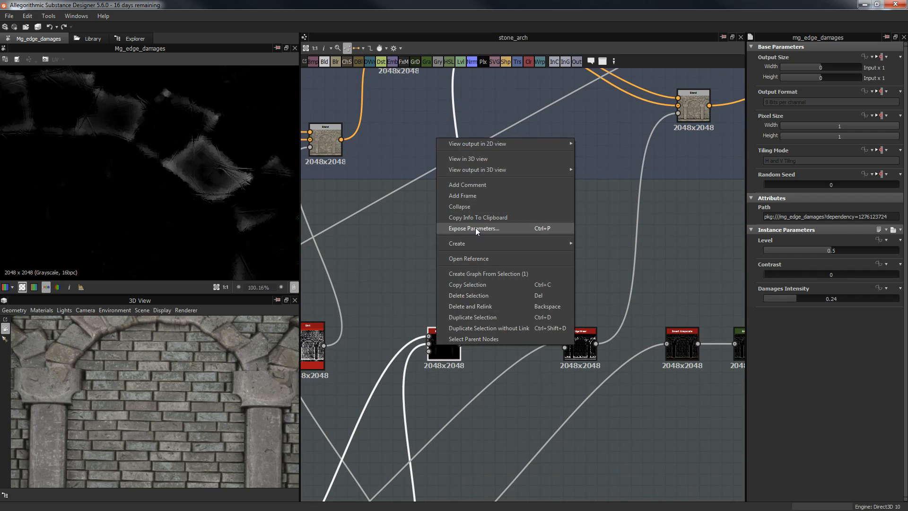
left_click(482, 258)
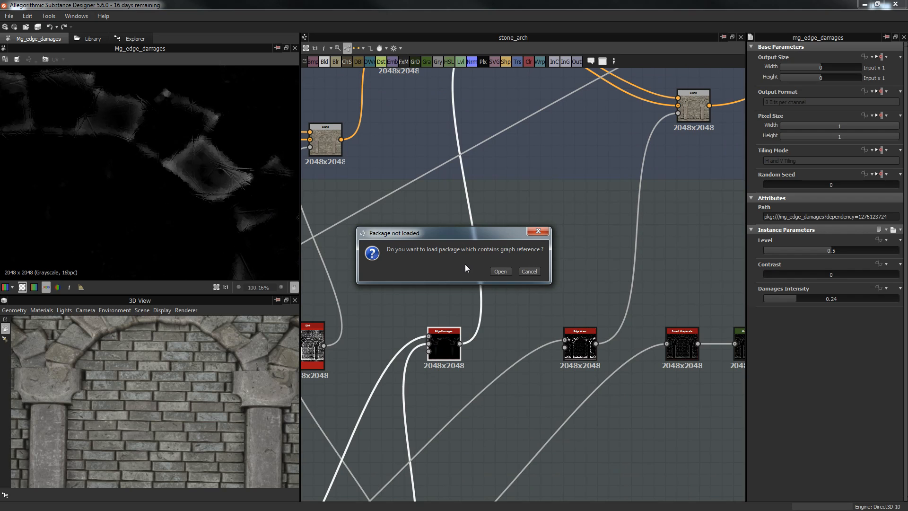
left_click(499, 271)
left_click_drag(336, 162, 734, 420)
scroll(563, 283, "up", 2)
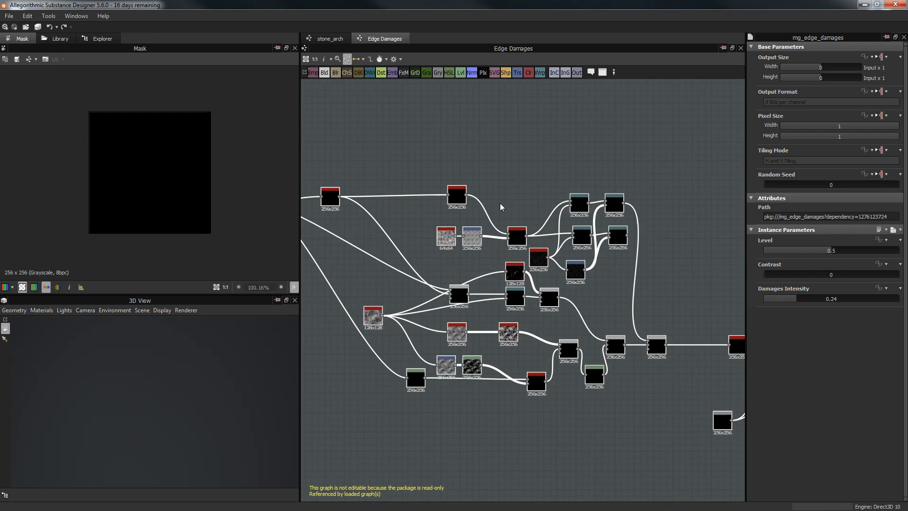
scroll(524, 231, "up", 3)
left_click(468, 158)
Step: Look over the Edge Damages graph, then return to the stone_arch graph
middle_click_drag(521, 201, 371, 19)
scroll(515, 191, "down", 1)
middle_click_drag(515, 190, 667, 211)
middle_click_drag(542, 199, 620, 332)
scroll(404, 183, "up", 1)
middle_click_drag(404, 182, 598, 203)
left_click(322, 37)
Step: Preview the black edge damages node, delete it, then undo the deletion
scroll(568, 319, "down", 4)
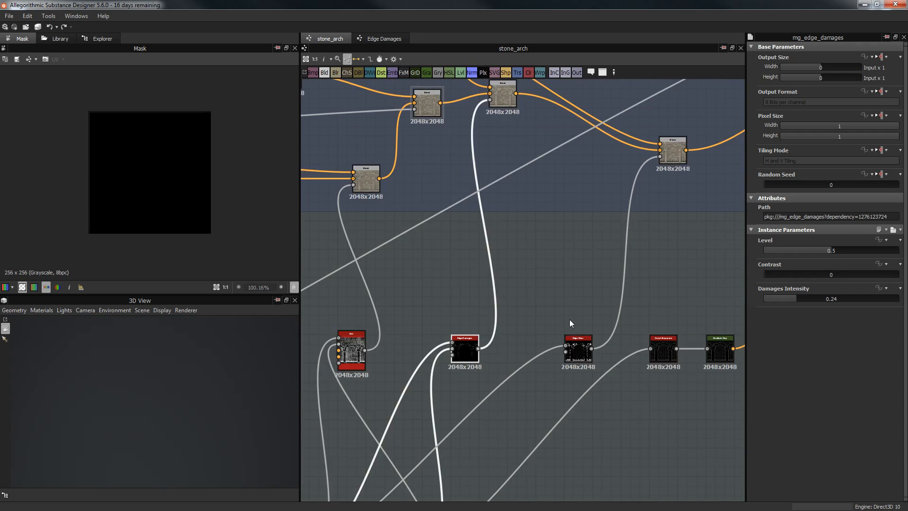
double_click(509, 337)
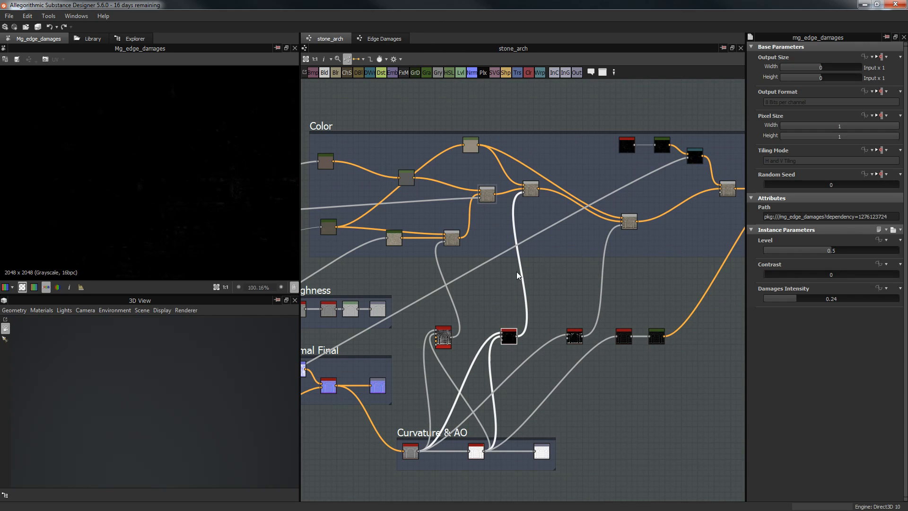
right_click(508, 335)
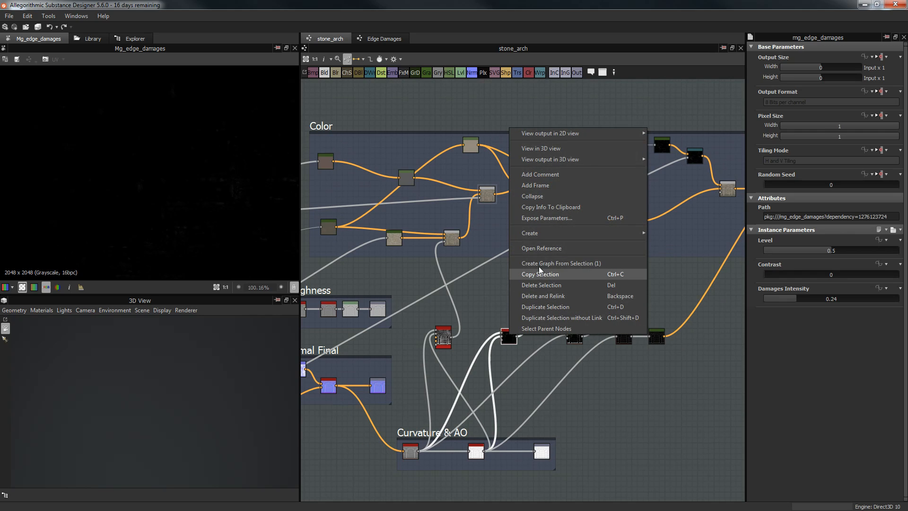
left_click(542, 296)
middle_click_drag(487, 294, 493, 316)
key("ctrl+z")
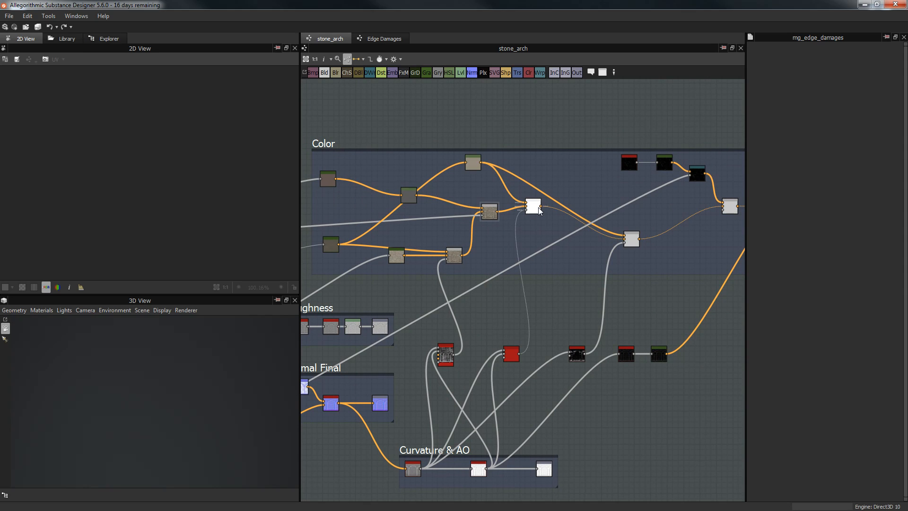
Step: Test the colour Blend node's opacity from 0 back to full, keeping Add (Linear Dodge)
double_click(538, 207)
scroll(229, 179, "up", 5)
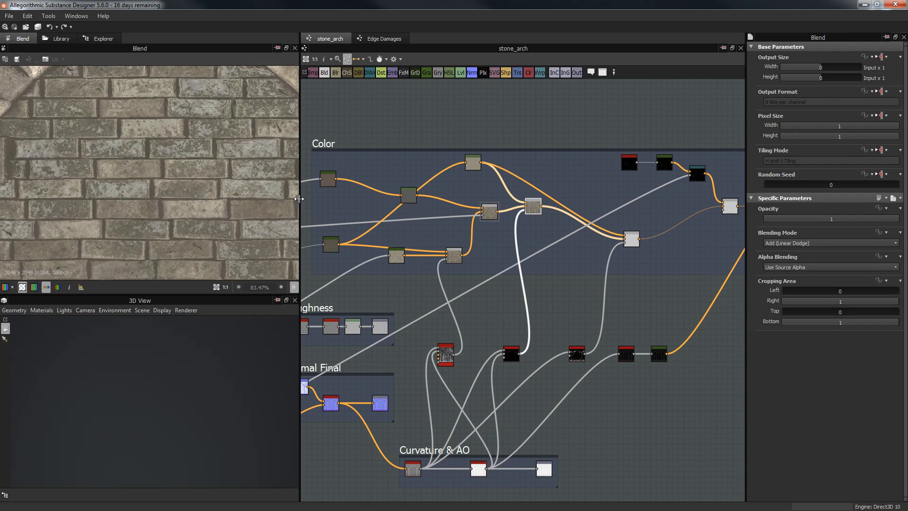
middle_click_drag(167, 149, 198, 190)
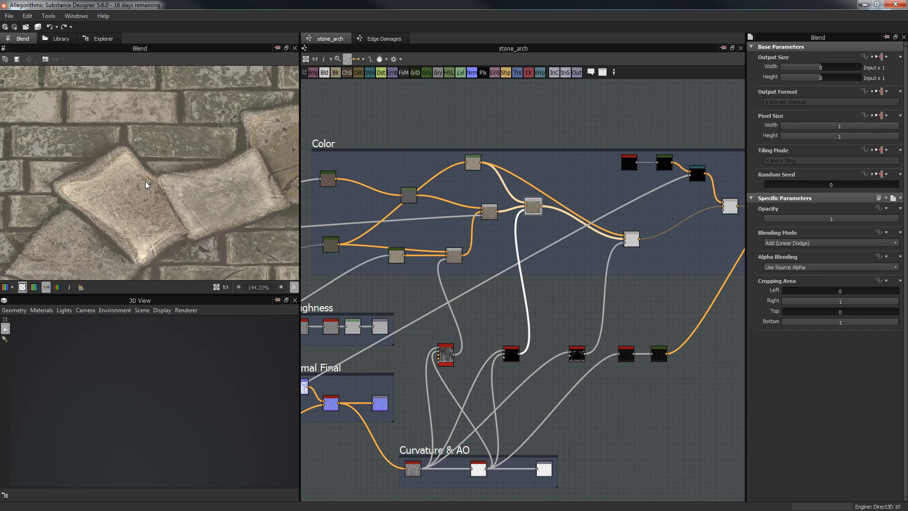
left_click_drag(794, 219, 757, 221)
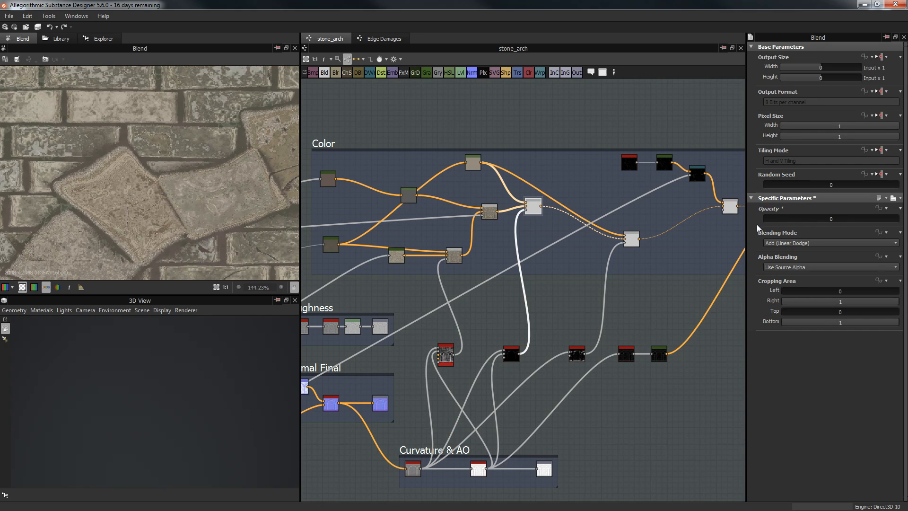
left_click_drag(820, 224, 898, 220)
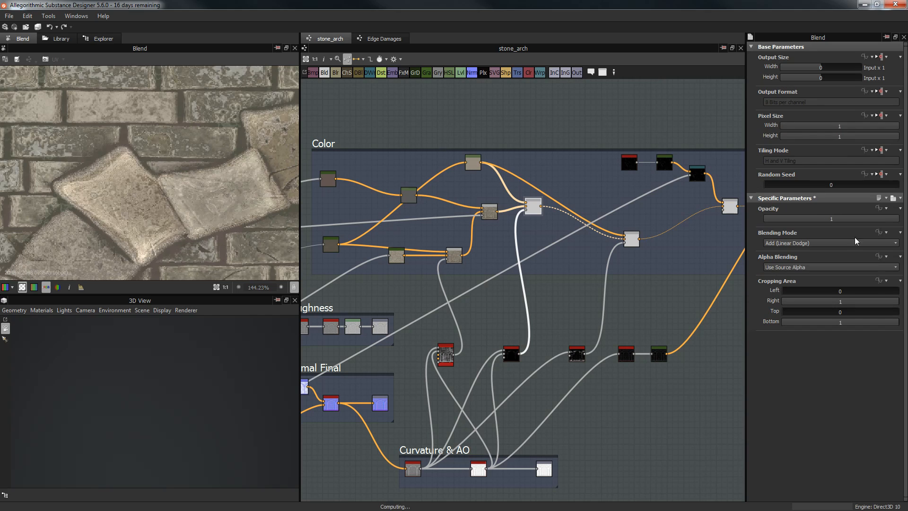
left_click(803, 243)
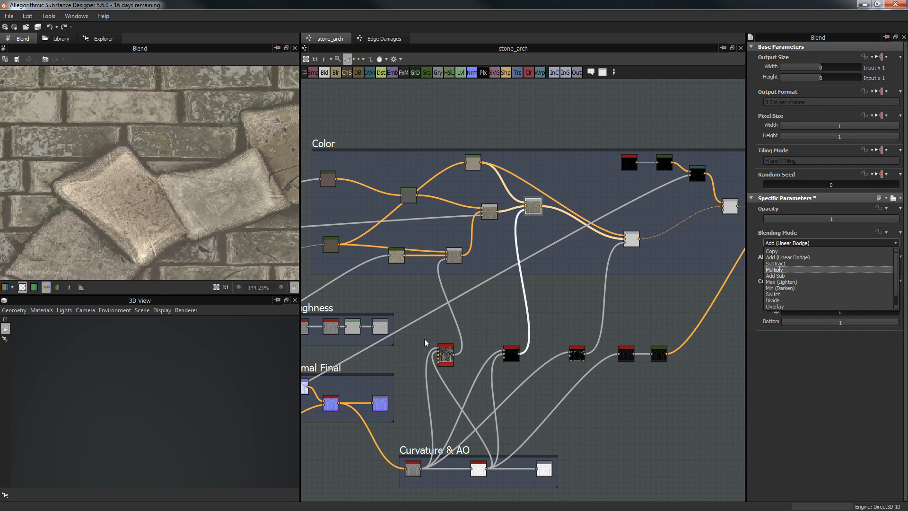
left_click(192, 366)
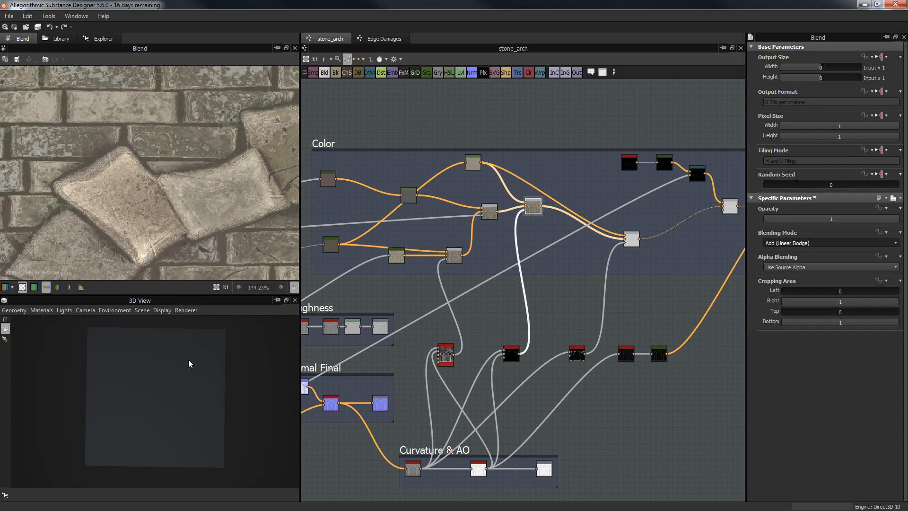
Step: Show the graph outputs on the 3D preview model and orbit the stone arch
right_click(487, 305)
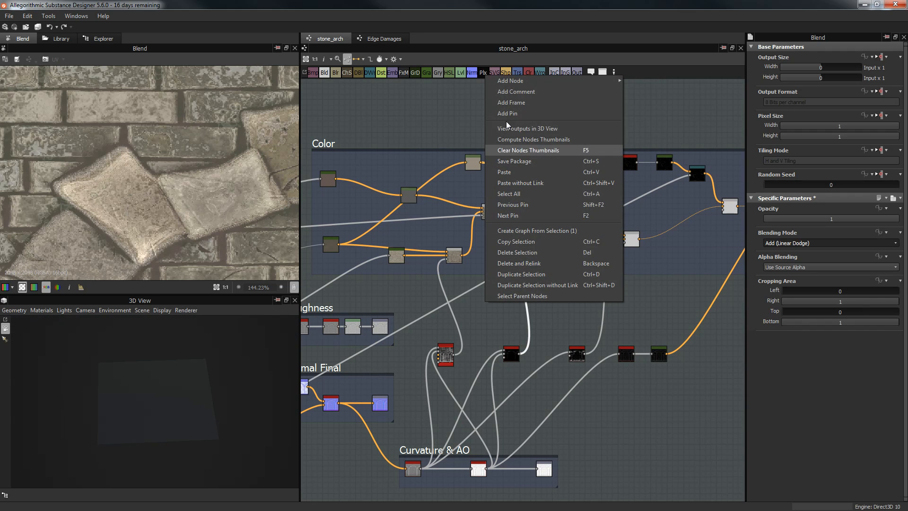
left_click(520, 126)
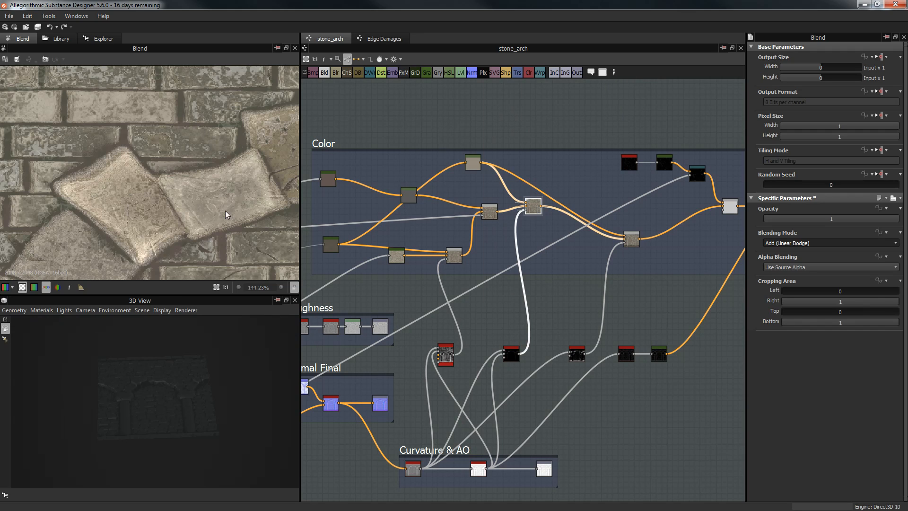
scroll(176, 394, "up", 10)
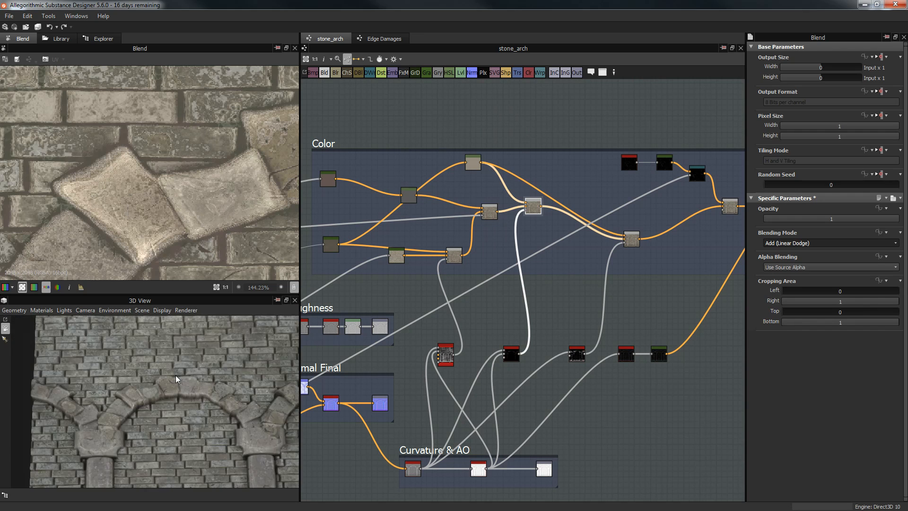
left_click_drag(201, 410, 155, 416)
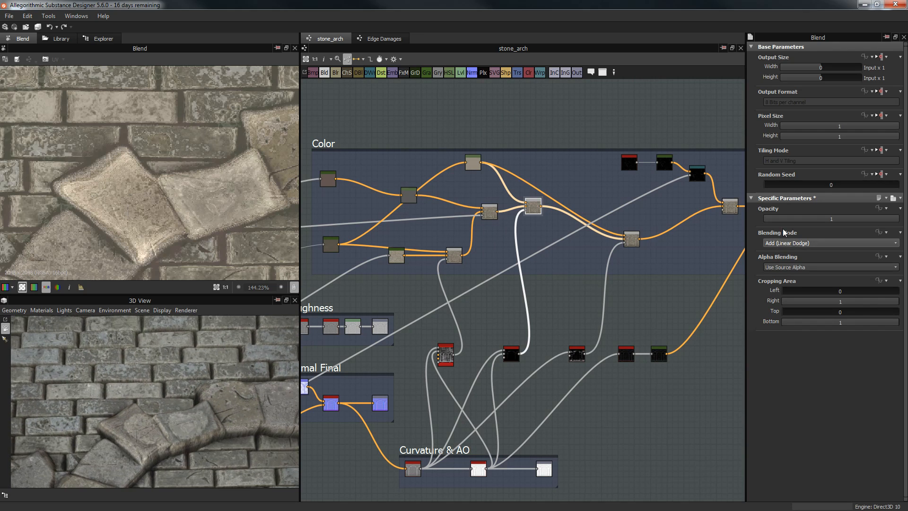
Step: Try Subtract at 0.14 opacity on the Blend, then revert to Add (Linear Dodge) at 1
left_click(829, 243)
left_click(785, 271)
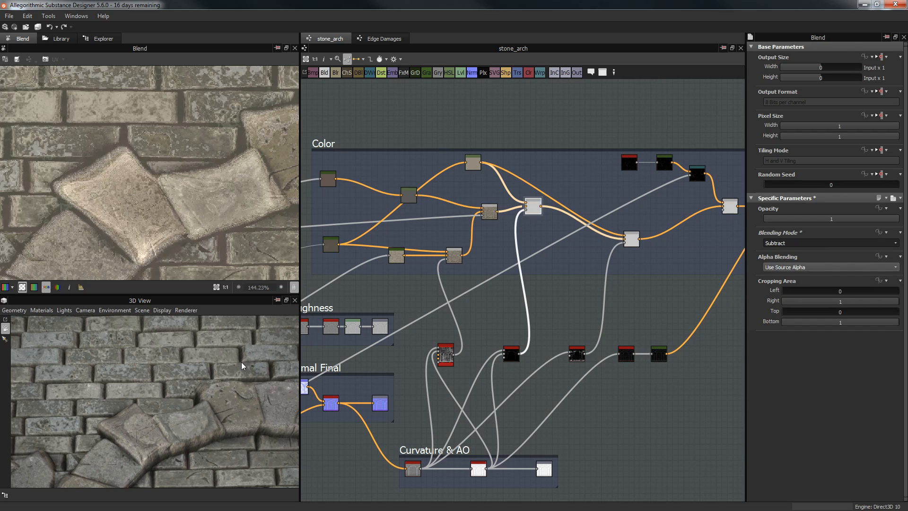
middle_click_drag(190, 456, 206, 367)
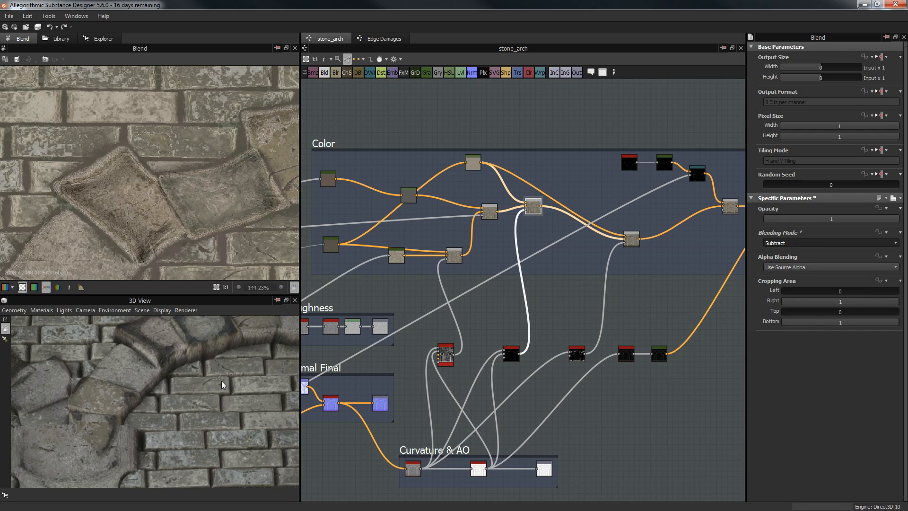
left_click(784, 218)
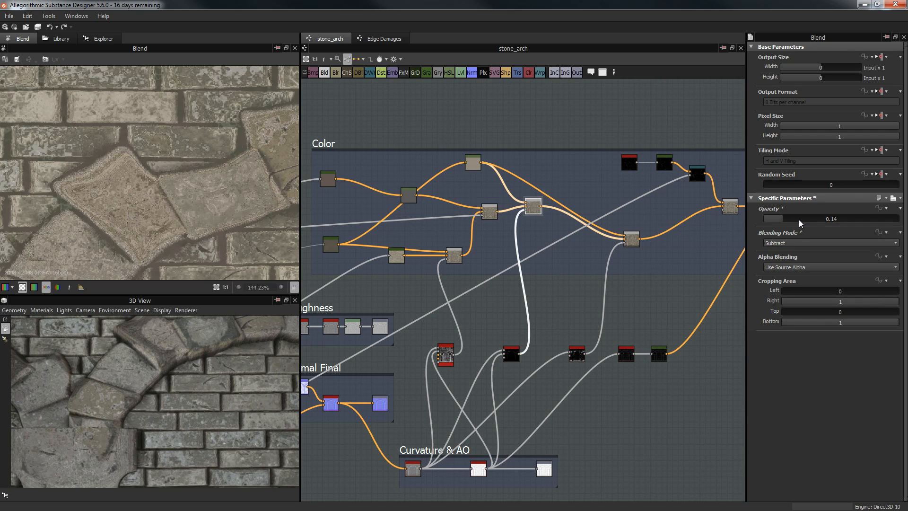
left_click_drag(149, 386, 181, 392)
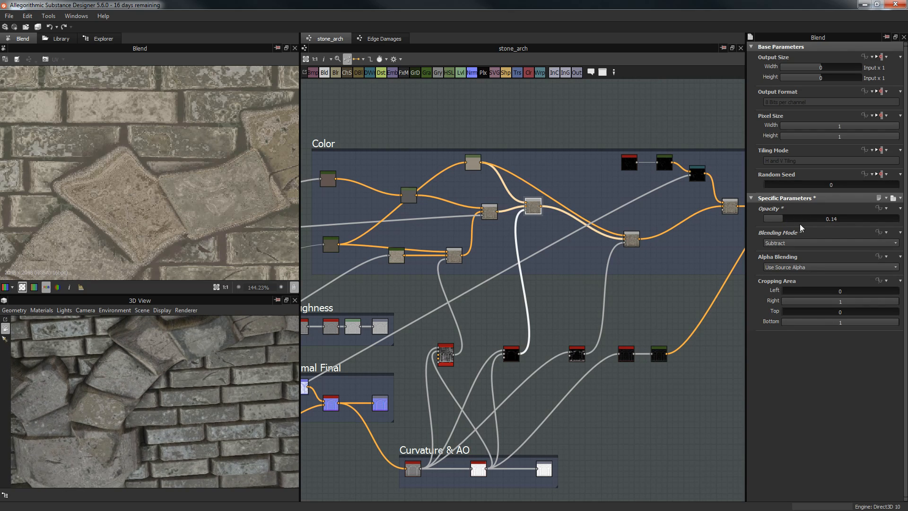
left_click(806, 242)
left_click(801, 258)
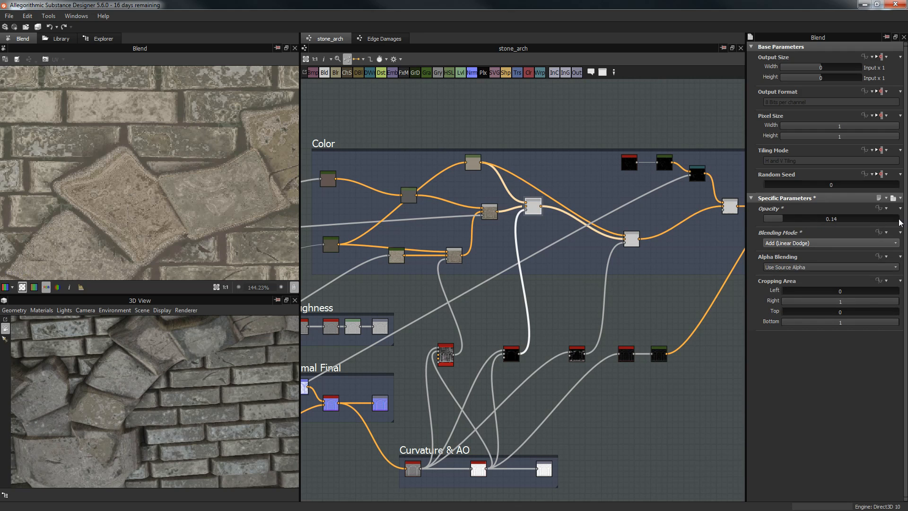
left_click_drag(899, 222, 903, 221)
middle_click_drag(608, 227, 587, 224)
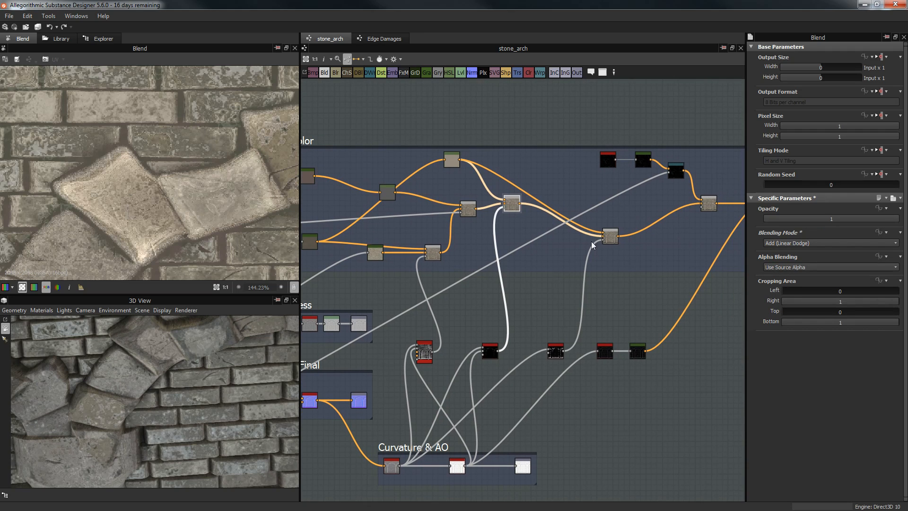
left_click(631, 237)
double_click(609, 232)
scroll(581, 325, "up", 5)
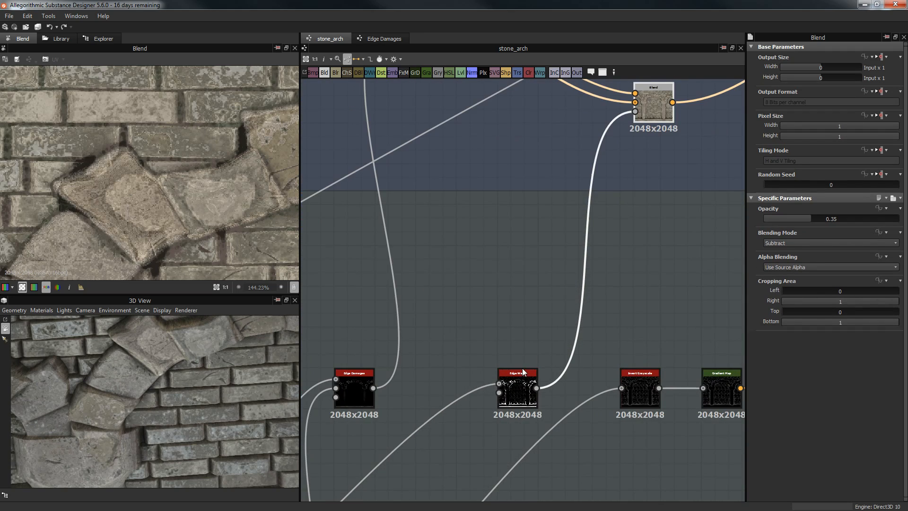
middle_click_drag(536, 294, 553, 402)
middle_click_drag(515, 225, 567, 335)
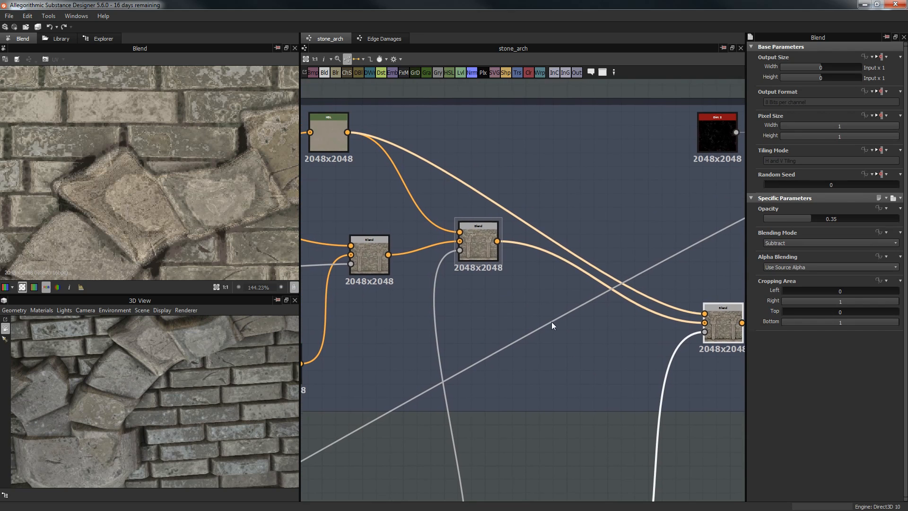
middle_click_drag(468, 204, 291, 146)
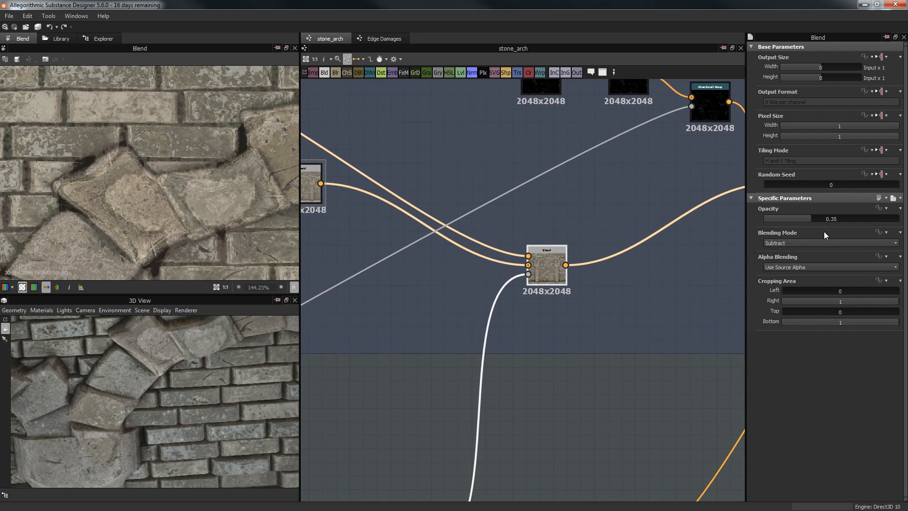
scroll(160, 168, "up", 1)
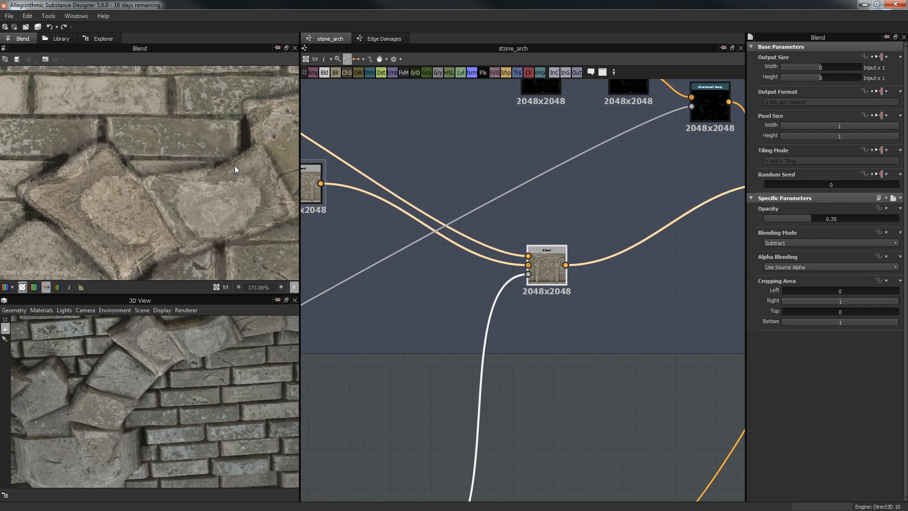
scroll(236, 190, "down", 1)
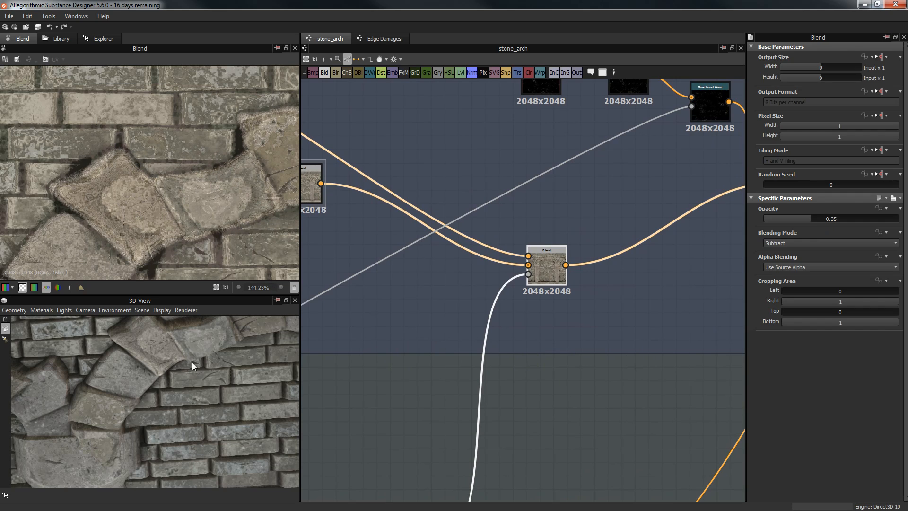
left_click_drag(189, 359, 105, 363)
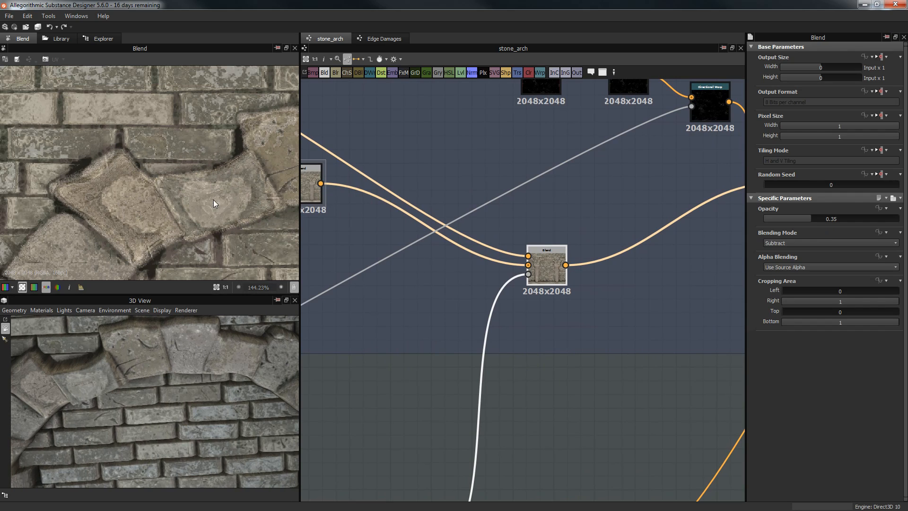
scroll(566, 154, "down", 4)
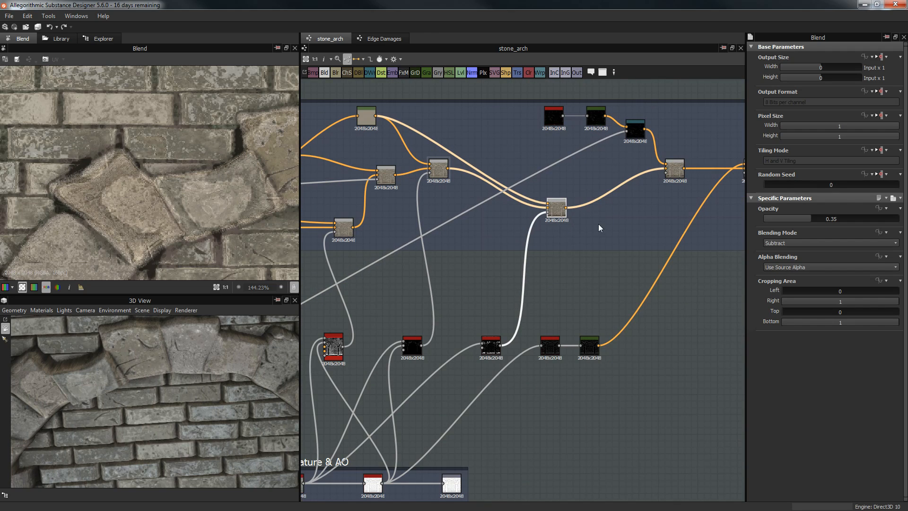
middle_click_drag(597, 227, 565, 202)
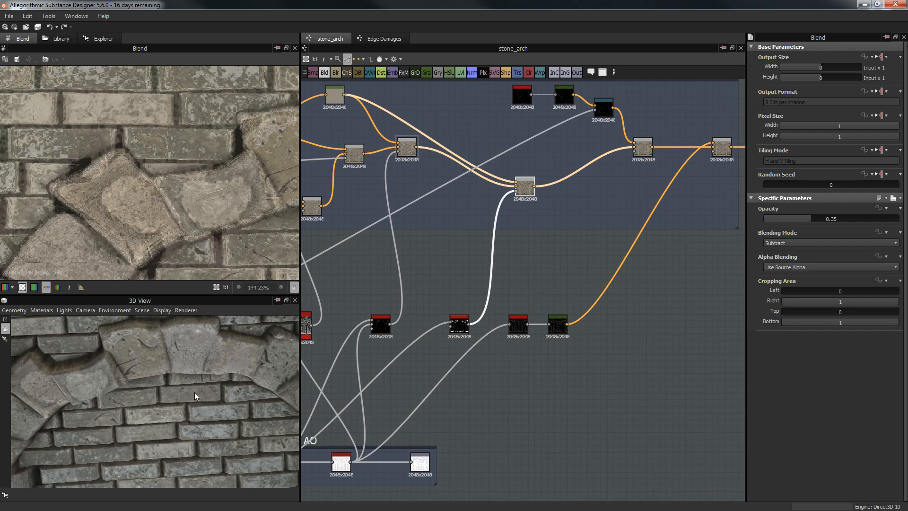
right_click_drag(209, 371, 175, 421)
left_click_drag(175, 421, 222, 389)
right_click_drag(222, 388, 223, 403)
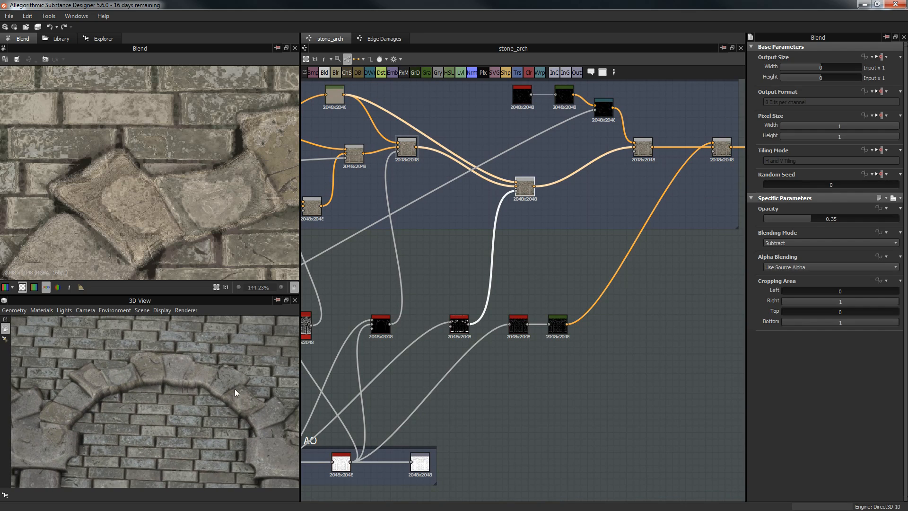
right_click_drag(165, 395, 163, 378)
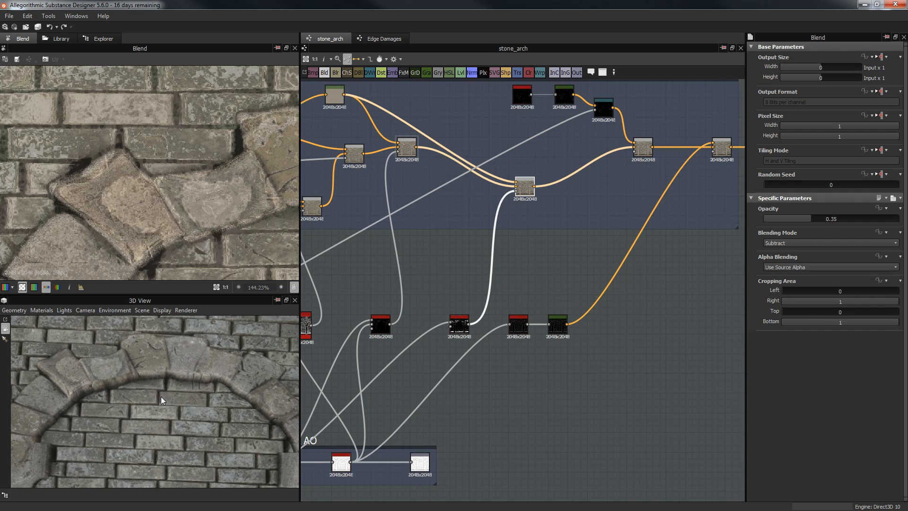
left_click_drag(161, 393, 163, 395)
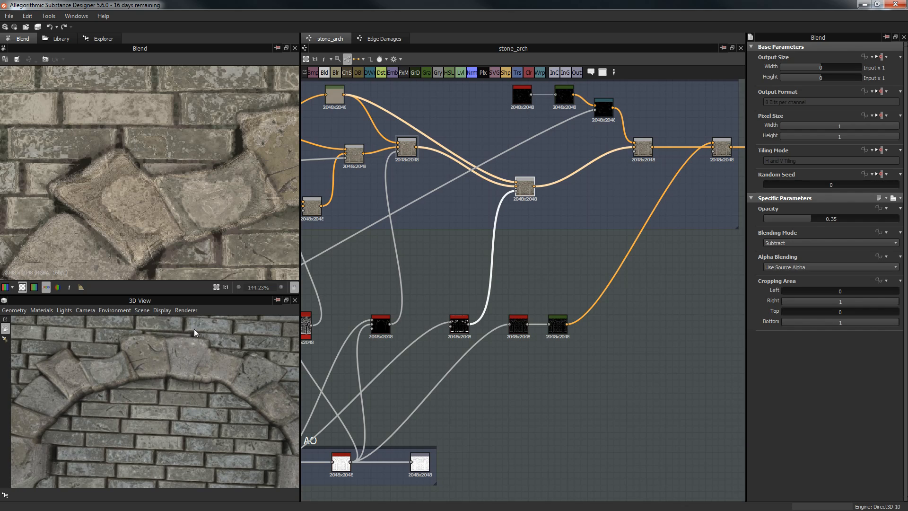
Step: Tidy the Blend node layout and compare the edge damage mask, mg_edge_wear mask and Blend result
middle_click_drag(567, 258, 518, 304)
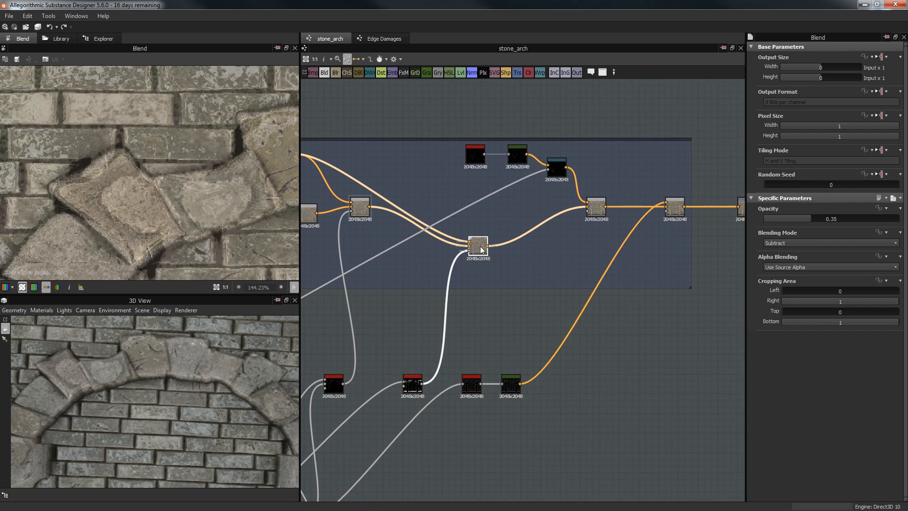
left_click_drag(495, 230, 502, 225)
left_click_drag(363, 212, 376, 232)
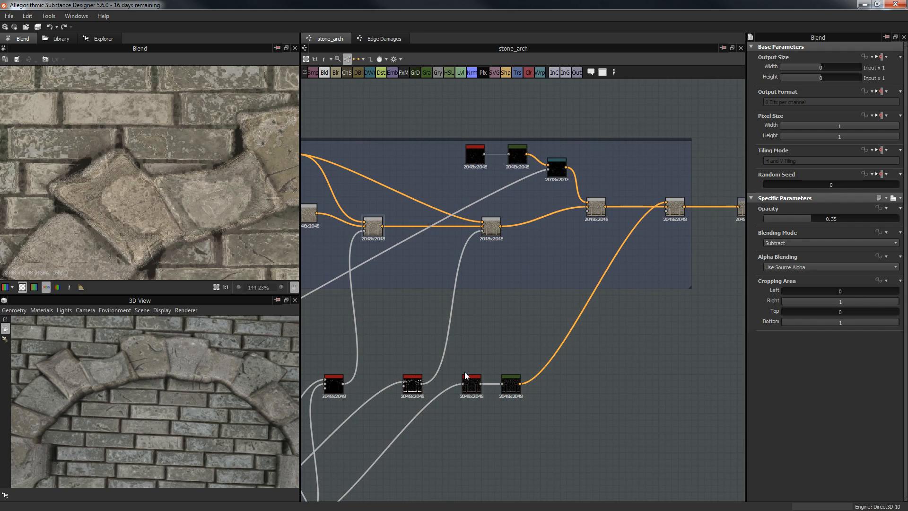
double_click(409, 379)
double_click(492, 226)
scroll(225, 143, "down", 8)
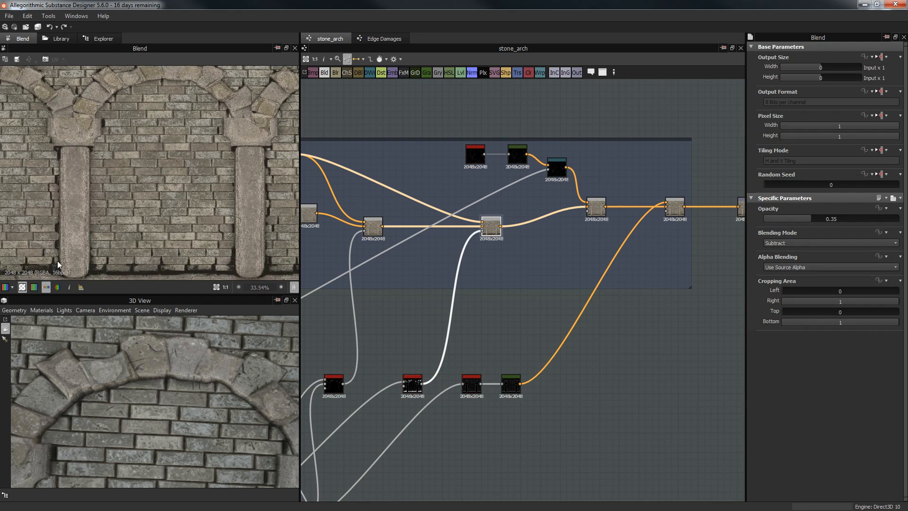
middle_click_drag(85, 230, 86, 214)
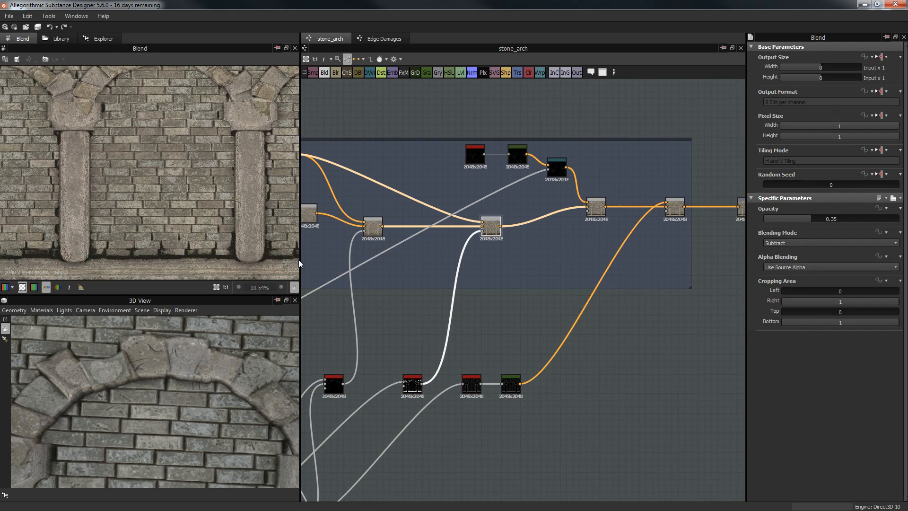
middle_click_drag(437, 340, 506, 278)
double_click(481, 322)
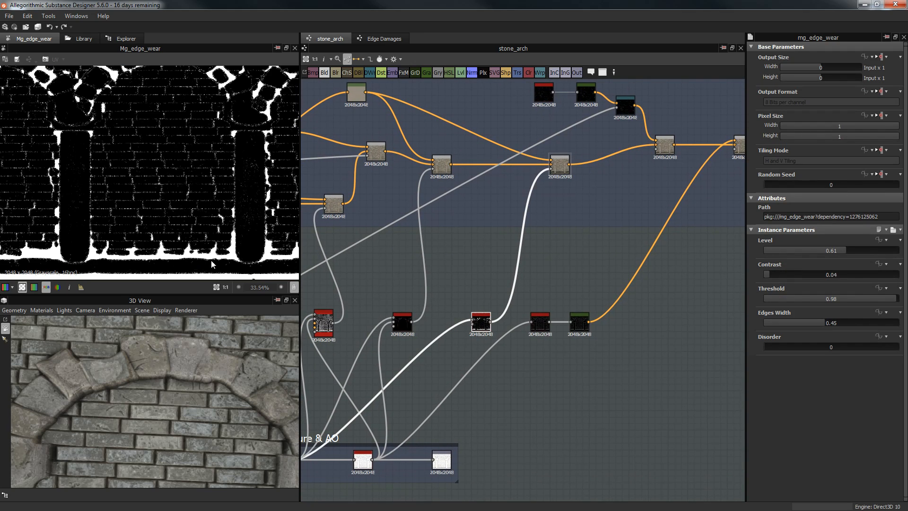
double_click(563, 164)
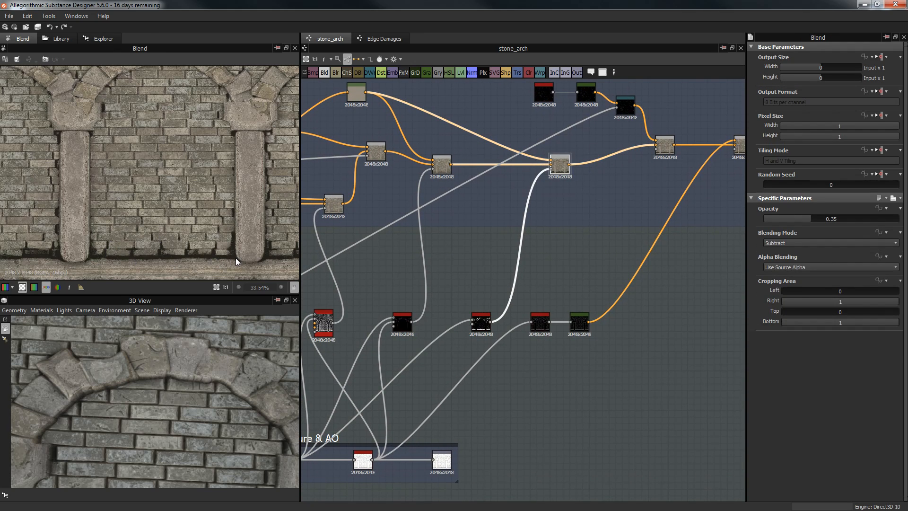
Step: Tune the edge-wear Subtract Blend opacity, settling near 0.25 instead of 0.35
left_click_drag(836, 218, 894, 219)
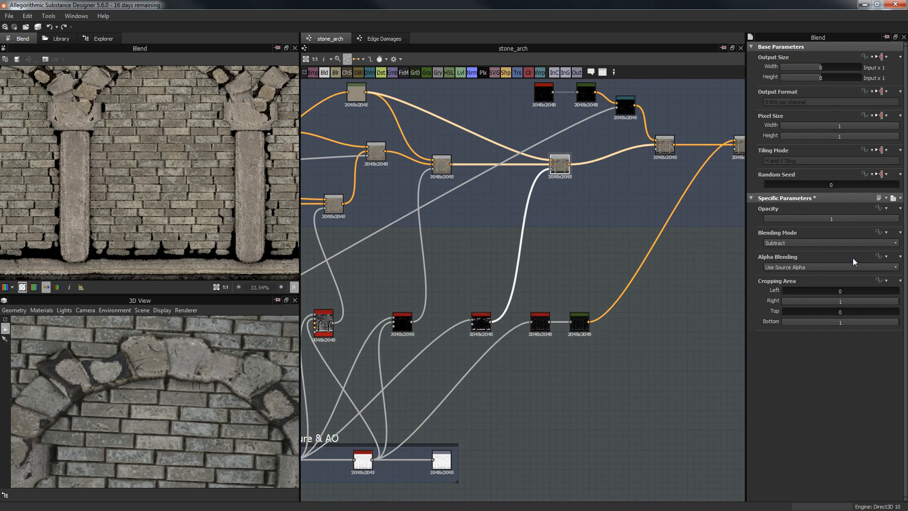
left_click_drag(791, 220, 780, 219)
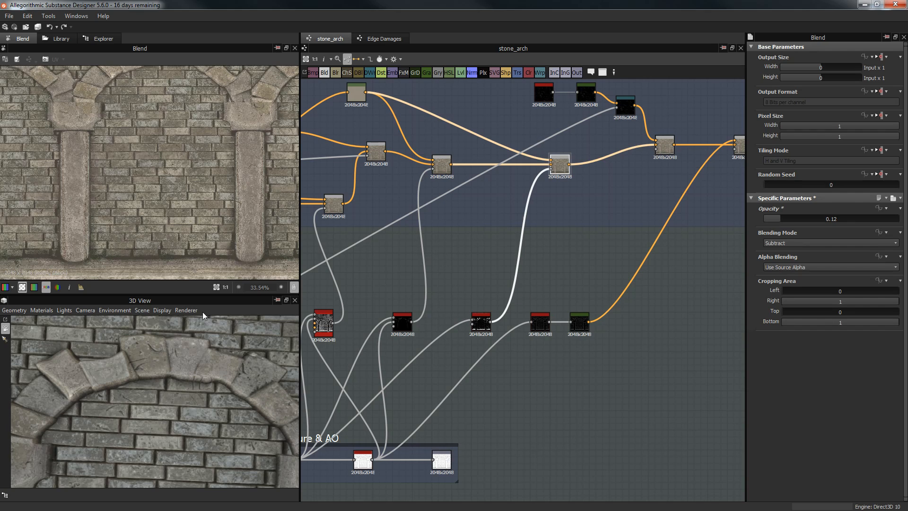
left_click(784, 219)
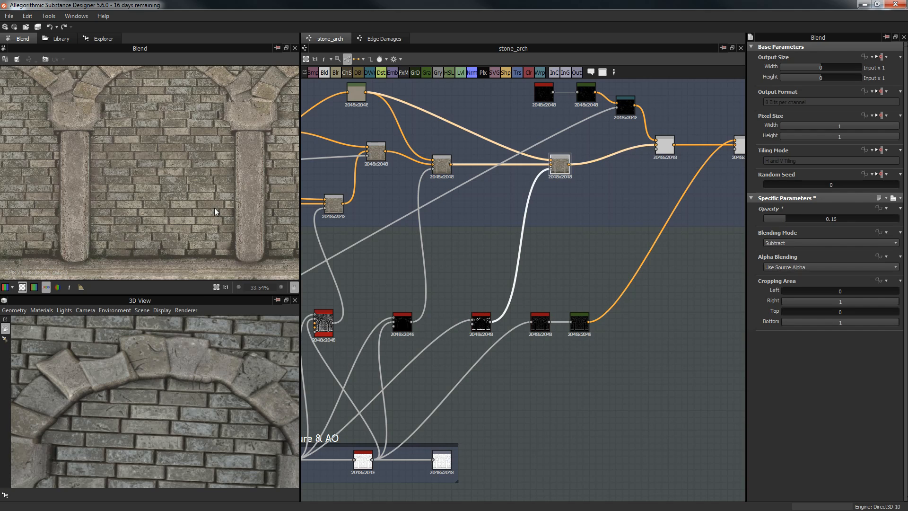
left_click_drag(166, 404, 282, 344)
left_click(795, 218)
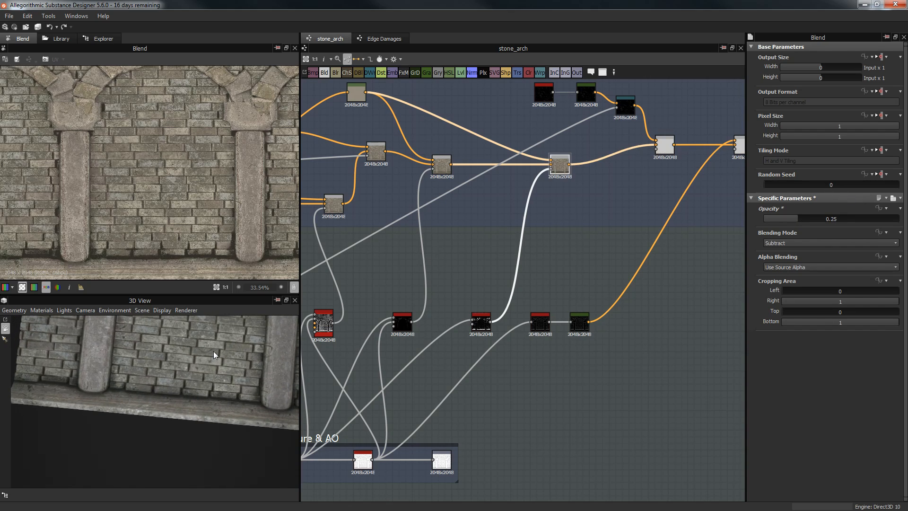
middle_click_drag(211, 352, 160, 439)
middle_click_drag(500, 257, 464, 304)
Step: Select the dirt Blend, preview Dirt_2 and its Gradient Map, and orbit the 3D column
scroll(588, 220, "up", 1)
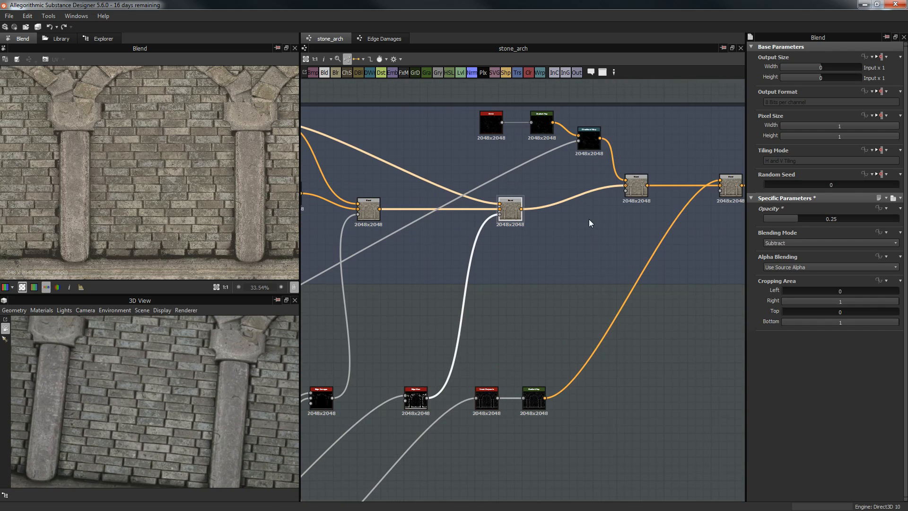
left_click(638, 187)
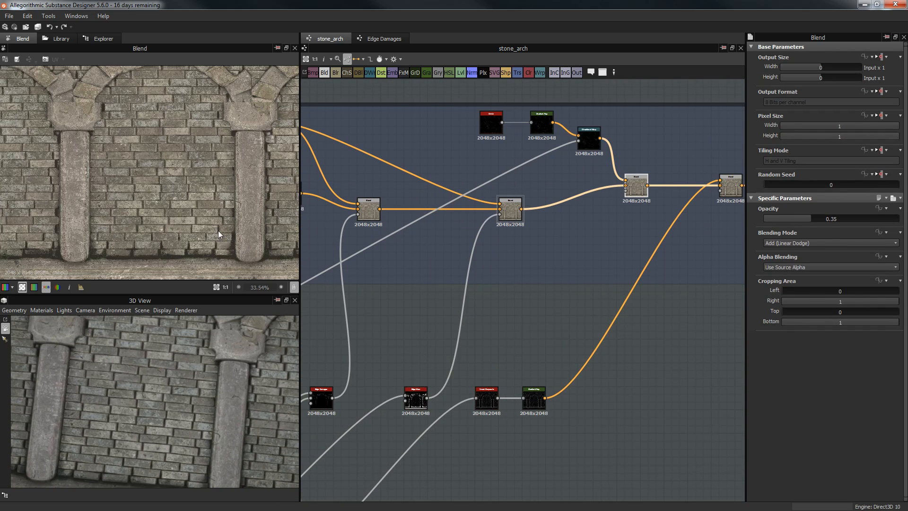
scroll(502, 195, "up", 5)
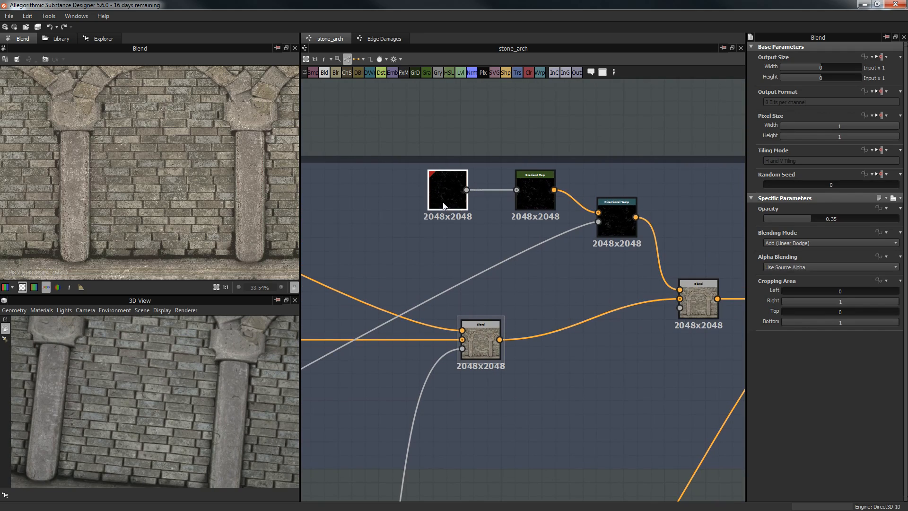
double_click(445, 206)
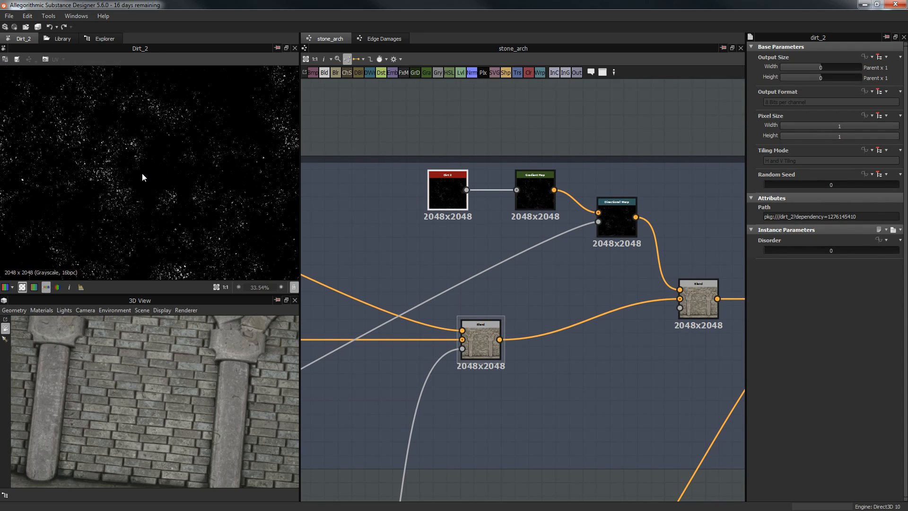
double_click(540, 188)
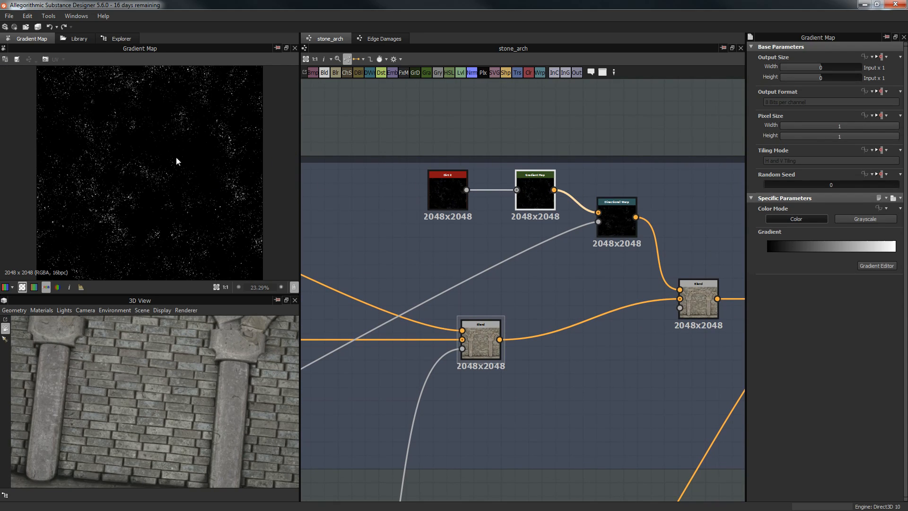
scroll(177, 161, "up", 5)
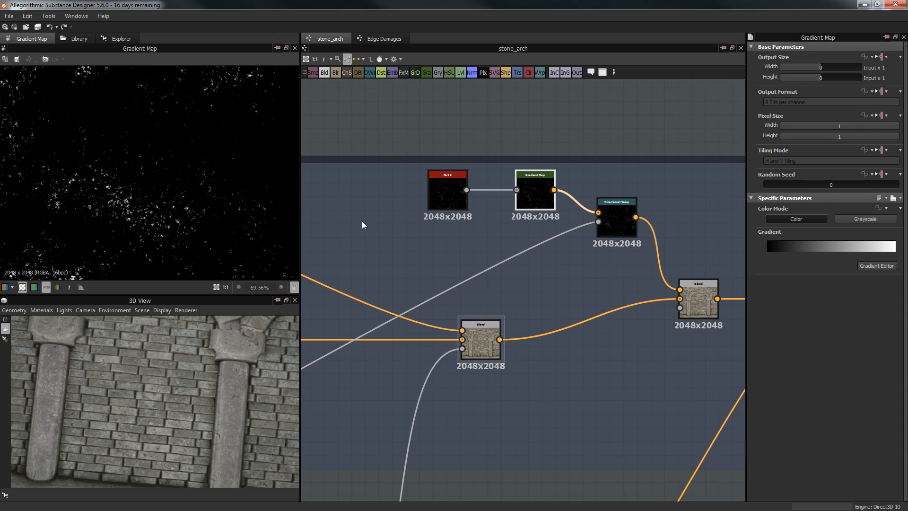
left_click_drag(161, 331, 152, 354)
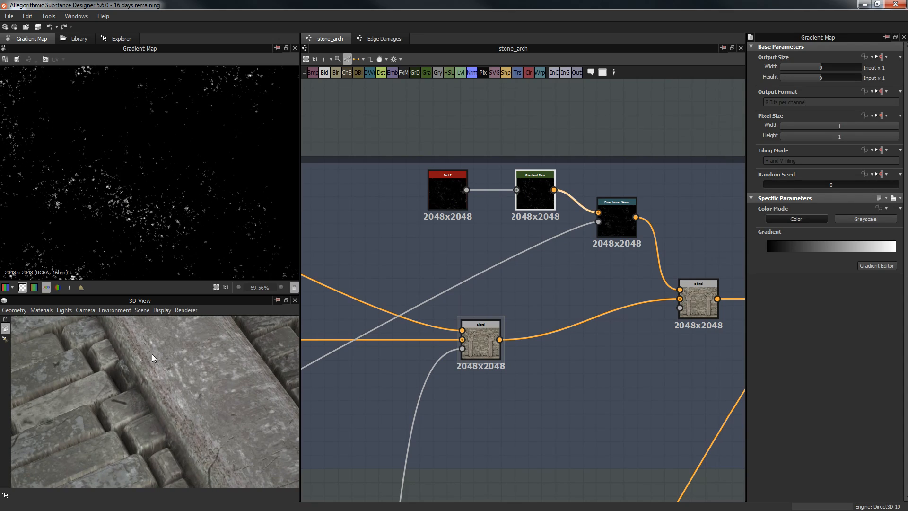
left_click_drag(200, 382, 178, 359)
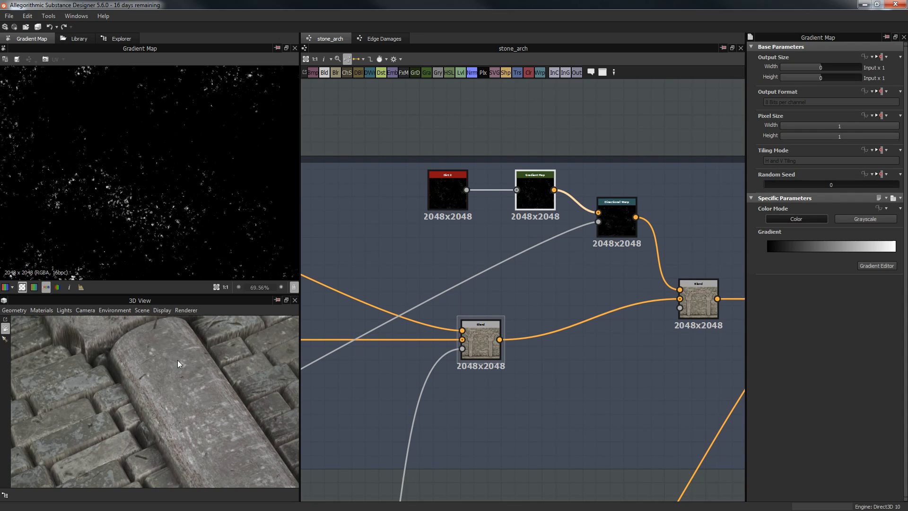
left_click_drag(194, 456, 213, 373)
Step: Preview Dirt_2, the Gradient Map, then the Directional Warp output in turn
double_click(451, 191)
scroll(146, 162, "down", 3)
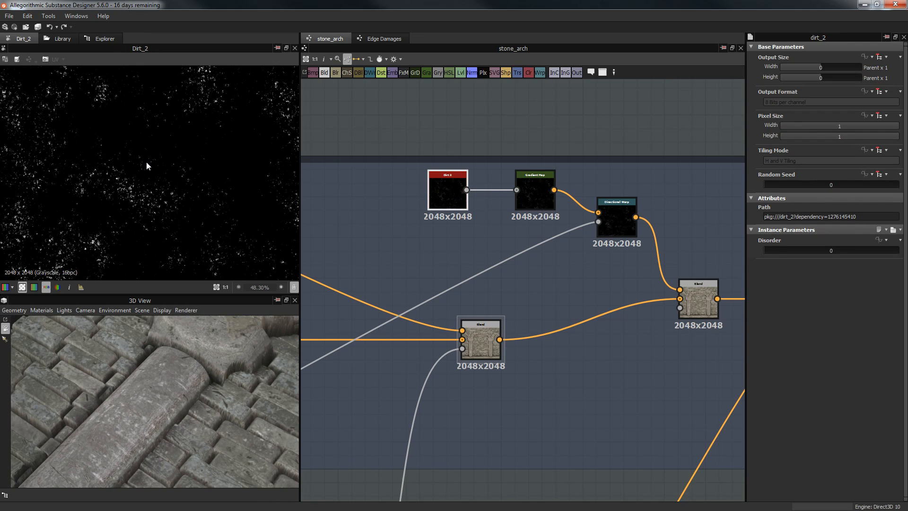
double_click(544, 194)
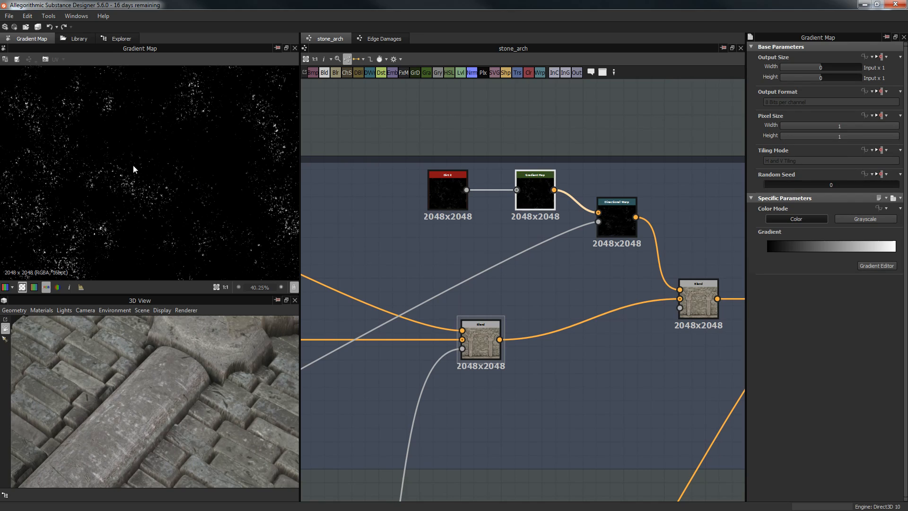
double_click(616, 218)
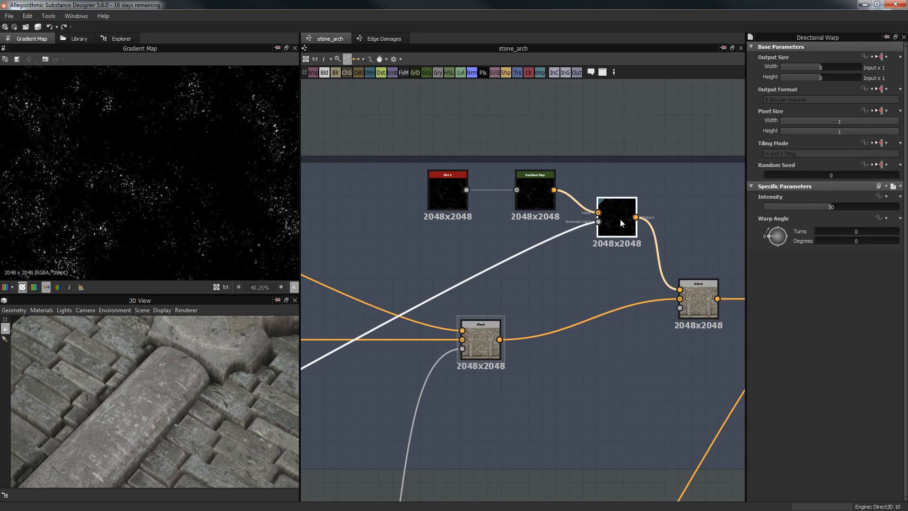
Step: Pan the graph to bring the end of the colour chain into view
scroll(142, 185, "down", 2)
scroll(549, 291, "down", 3)
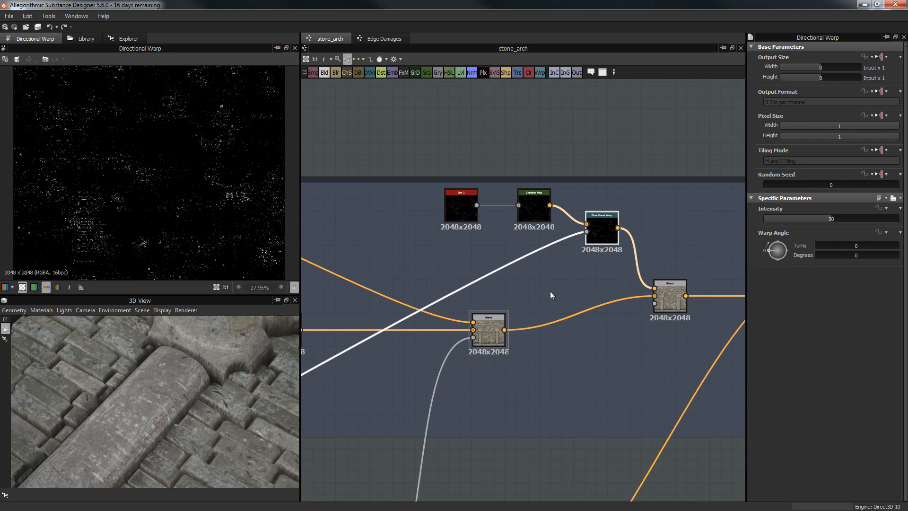
middle_click_drag(692, 186, 697, 181)
scroll(698, 181, "down", 2)
middle_click_drag(416, 397, 719, 193)
middle_click_drag(714, 137, 479, 233)
middle_click_drag(734, 94, 561, 211)
Step: Pan across the Roughness, Normal Final and Color groups
middle_click_drag(371, 289, 555, 208)
middle_click_drag(341, 293, 541, 227)
middle_click_drag(361, 336, 375, 333)
middle_click_drag(480, 194, 378, 243)
middle_click_drag(449, 212, 254, 277)
scroll(159, 169, "down", 4)
scroll(173, 128, "up", 2)
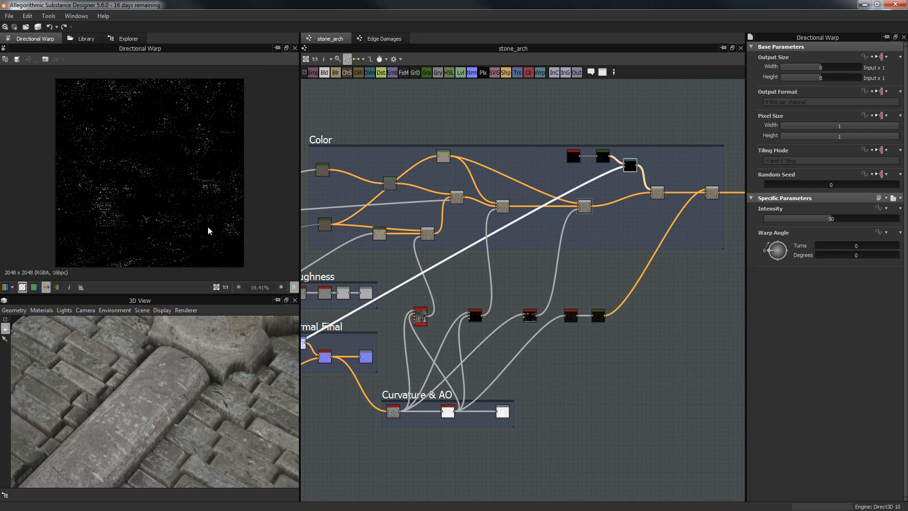
scroll(117, 205, "up", 7)
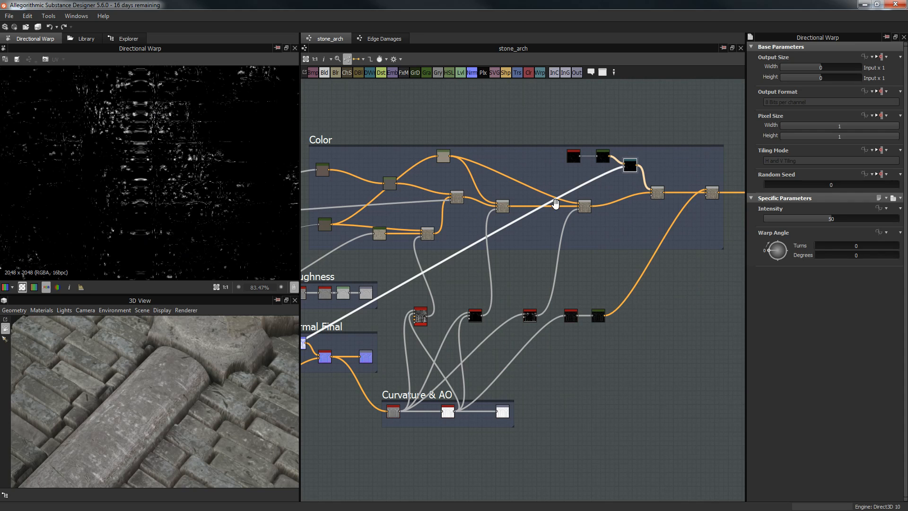
scroll(553, 203, "up", 4)
Step: Compare the dirt Blend at opacity 1 on the 3D column, then revert it to 0.35
left_click(478, 244)
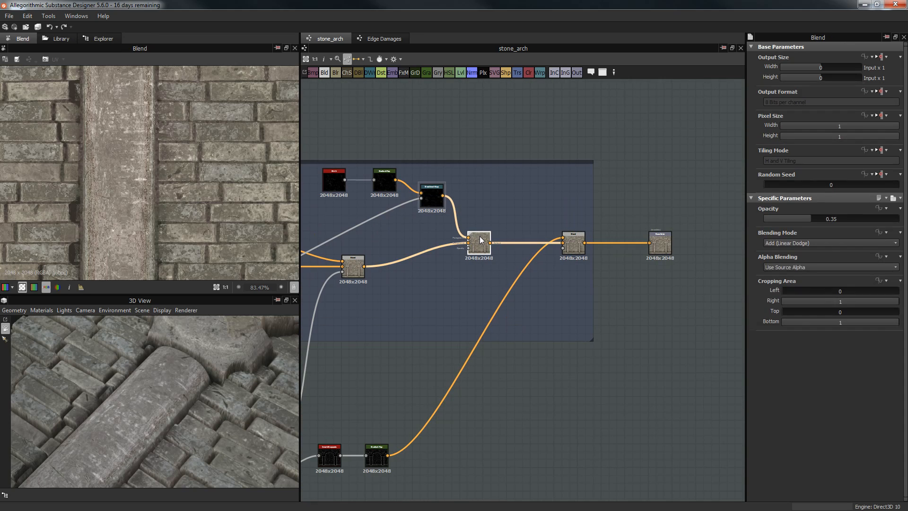
middle_click_drag(546, 148, 663, 113)
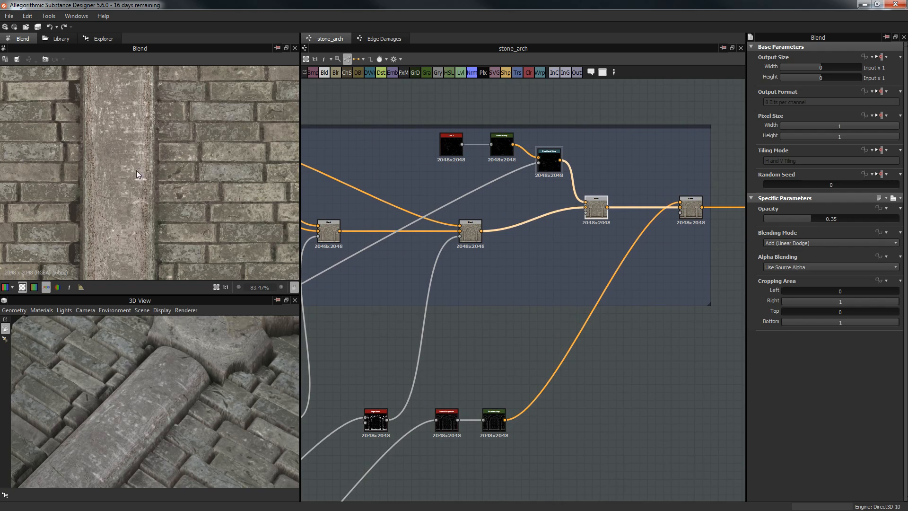
left_click_drag(840, 218, 898, 213)
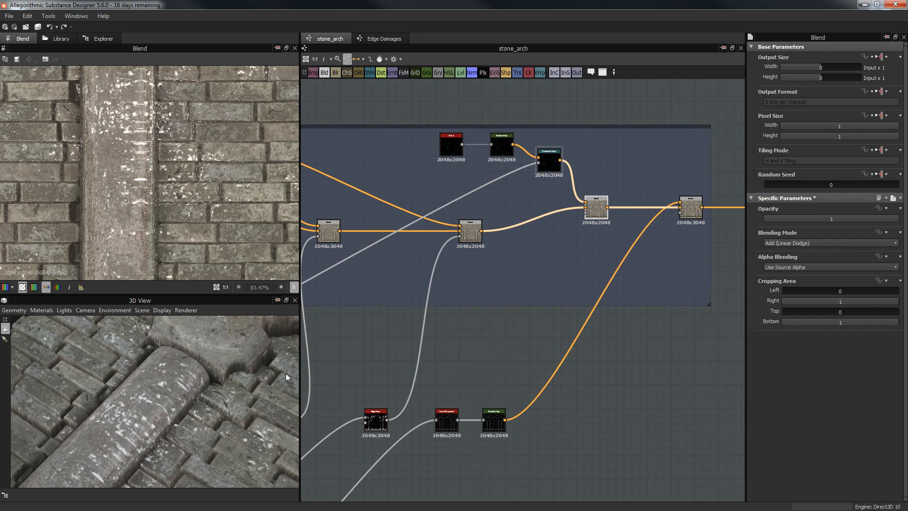
left_click_drag(220, 389, 307, 369)
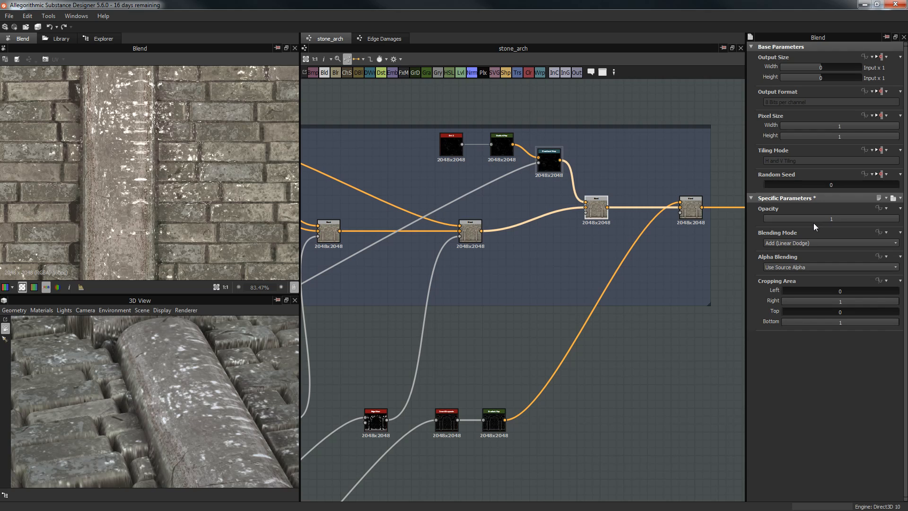
middle_click_drag(616, 253, 588, 250)
key("ctrl+z")
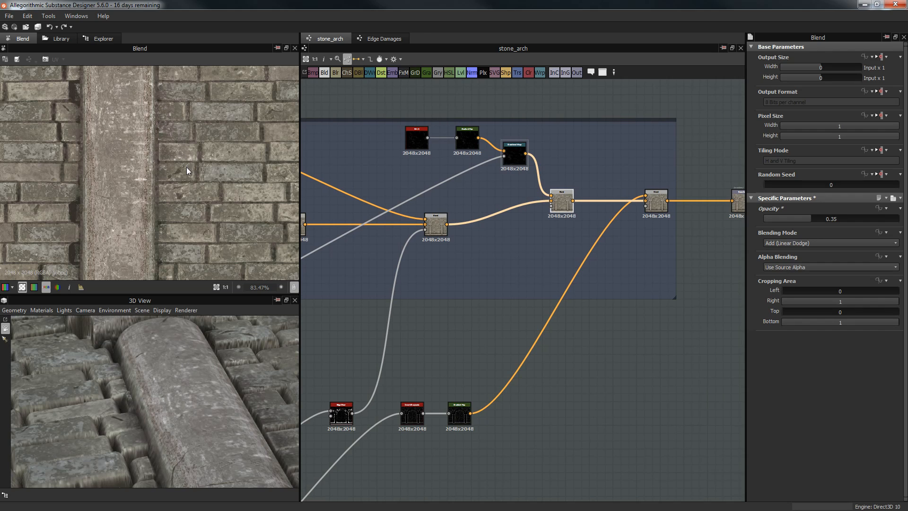
Step: Select the colour chain's Subtract Blend and pan to the Curvature & AO group
scroll(186, 166, "down", 4)
left_click(657, 206)
scroll(595, 358, "down", 2)
middle_click_drag(588, 355, 698, 237)
middle_click_drag(608, 312, 670, 283)
scroll(552, 322, "up", 3)
Step: Preview the ambient occlusion output, then the Edge Wear chain's Invert Grayscale
double_click(456, 368)
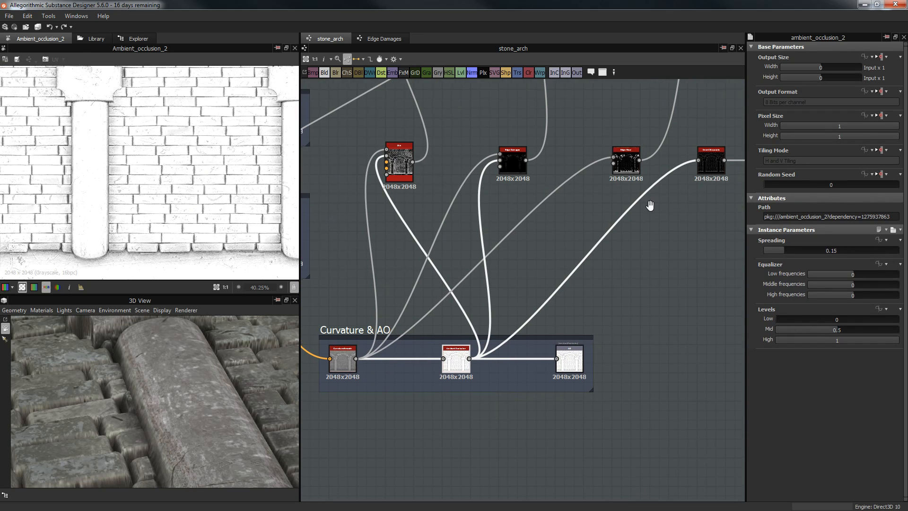
middle_click_drag(653, 203, 625, 225)
scroll(625, 225, "up", 4)
double_click(588, 170)
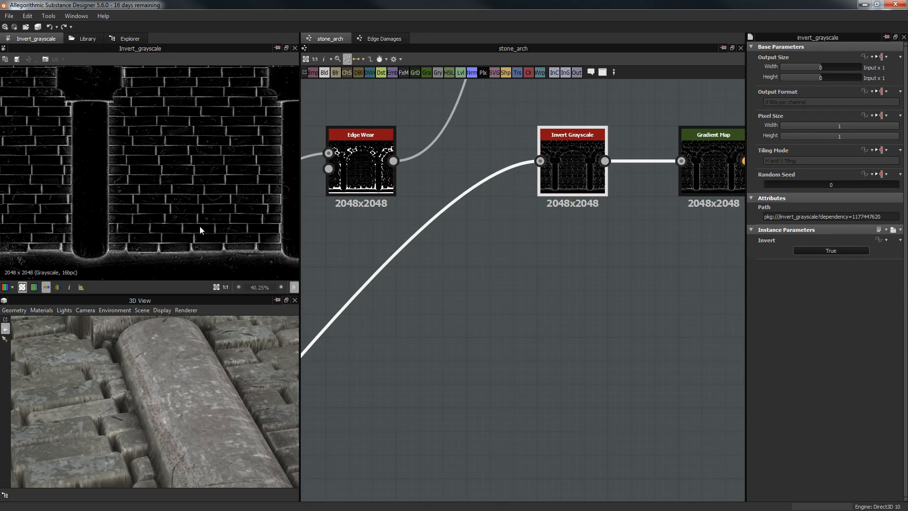
Step: Preview the edge wear Gradient Map and pan to the Color frame blends
middle_click_drag(713, 162, 629, 232)
left_click(630, 232)
double_click(630, 231)
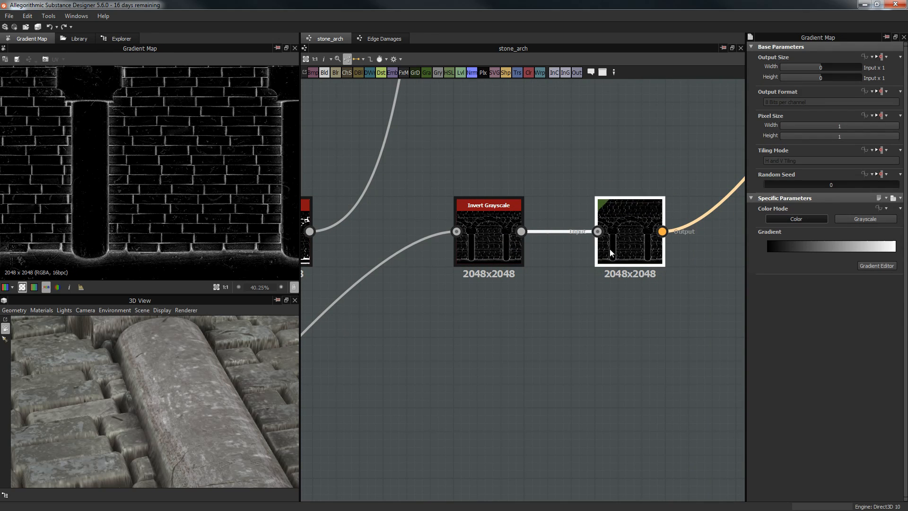
scroll(632, 127, "down", 4)
middle_click_drag(634, 125, 405, 478)
Step: Preview the right Blend, compare opacity 1 on the 3D wall, then revert to 0.12
middle_click_drag(644, 250, 637, 260)
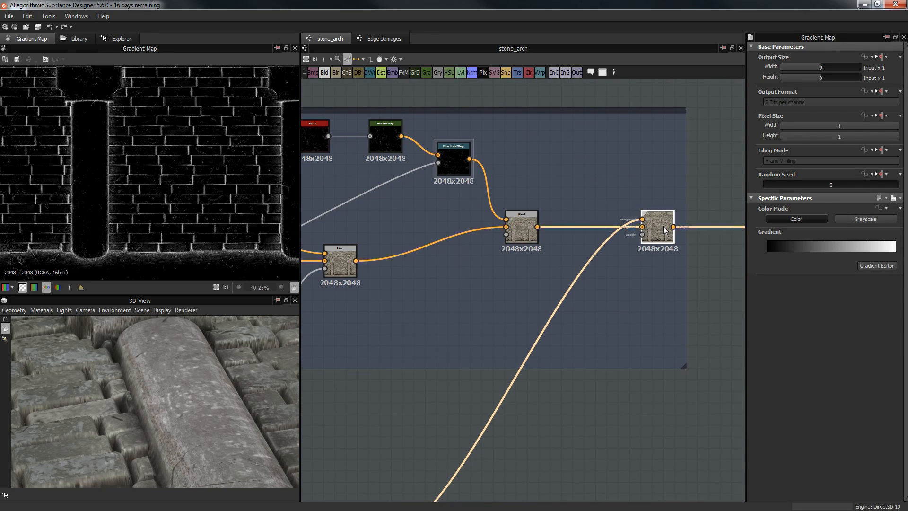
double_click(657, 227)
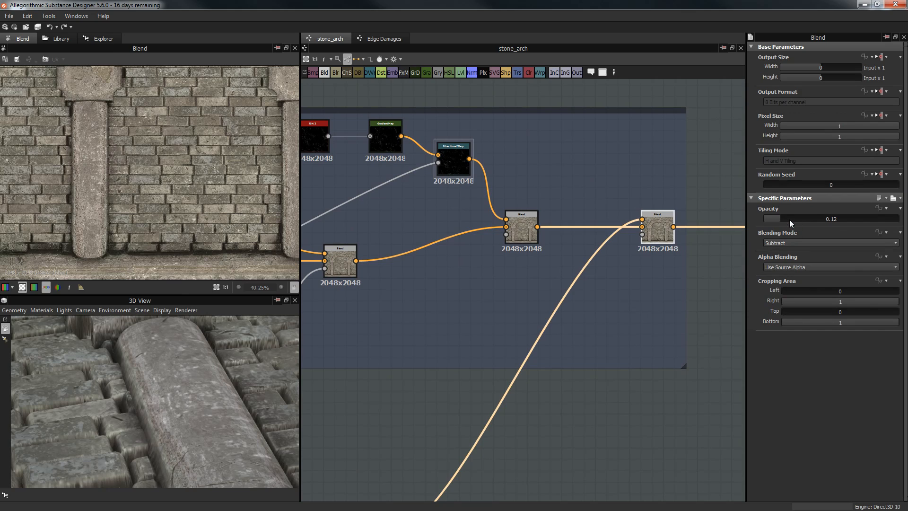
left_click_drag(789, 219, 898, 219)
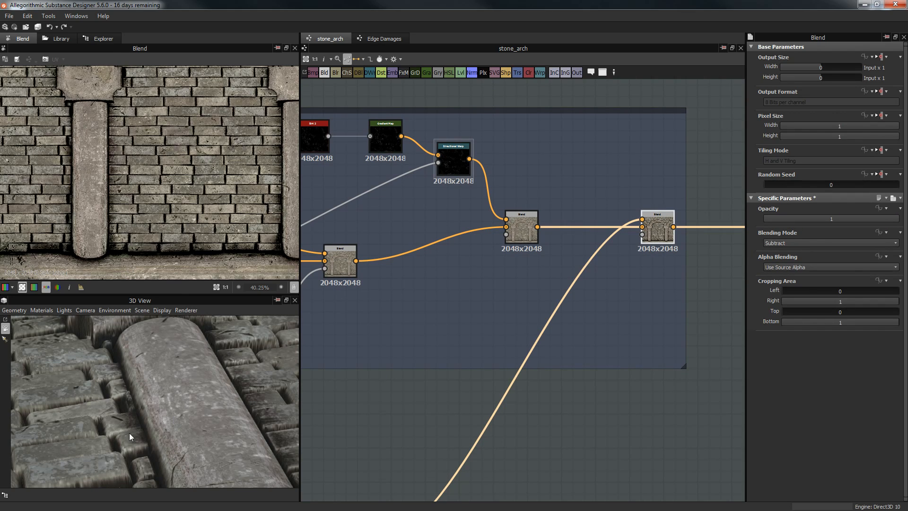
left_click_drag(91, 429, 208, 401)
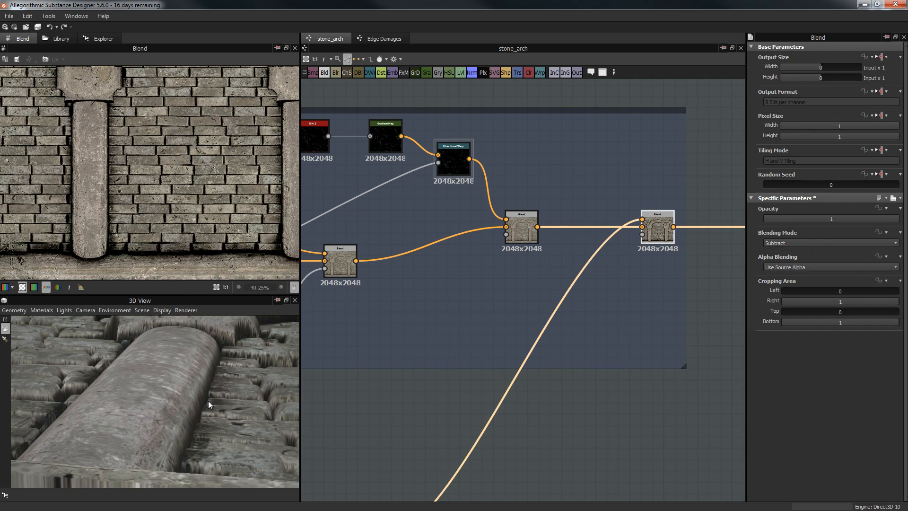
key("ctrl+z")
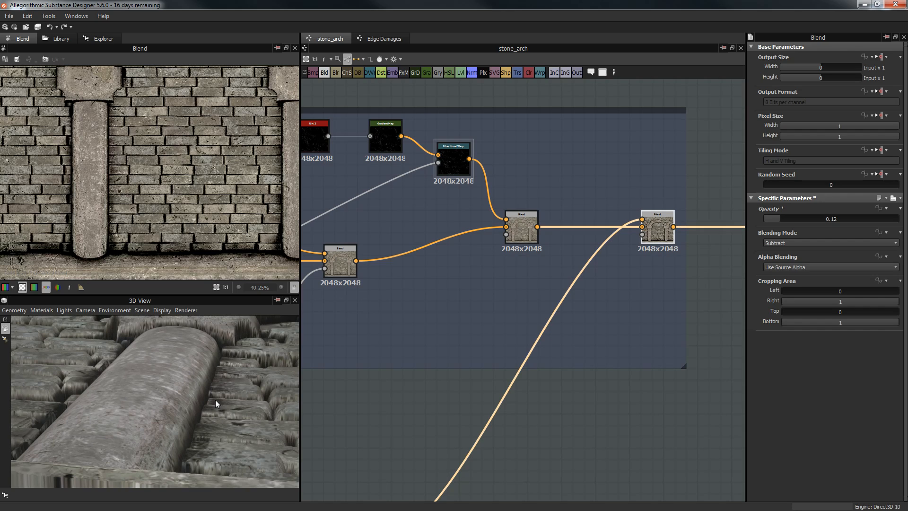
Step: Orbit the 3D wall to the column top, a frontal view and a steep brick perspective
left_click_drag(152, 350, 182, 363)
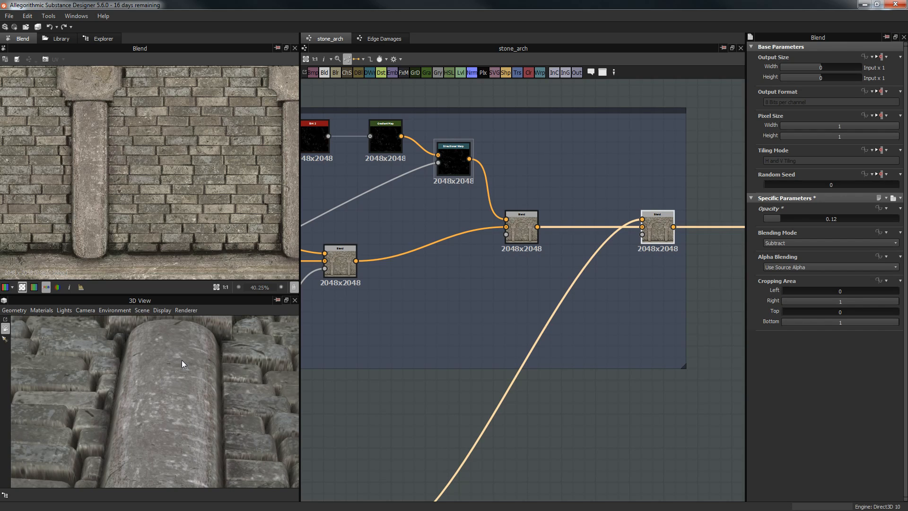
left_click_drag(200, 333, 237, 396)
scroll(627, 365, "down", 2)
scroll(628, 365, "down", 1)
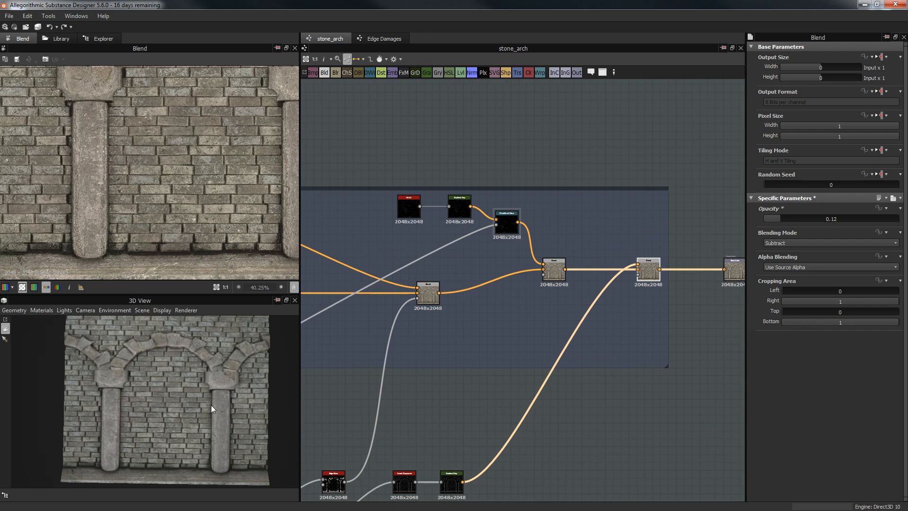
left_click_drag(226, 340, 204, 364)
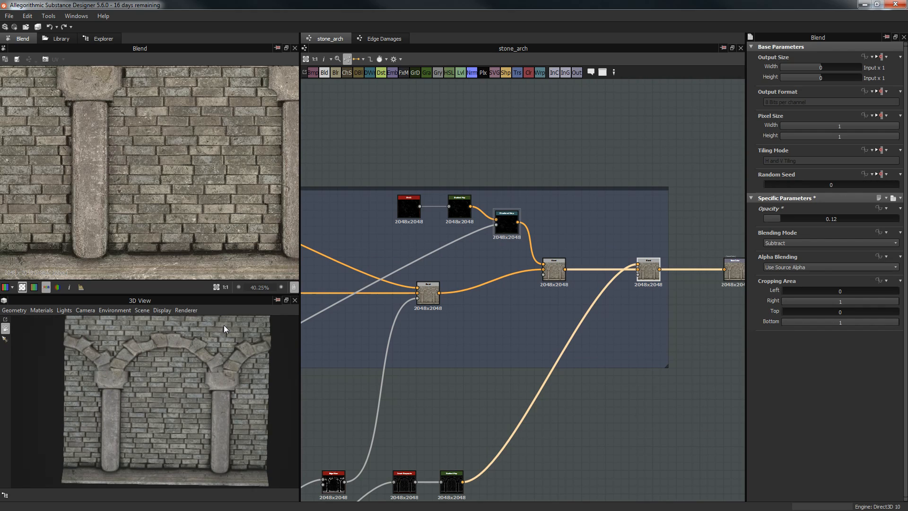
left_click_drag(204, 318, 255, 369)
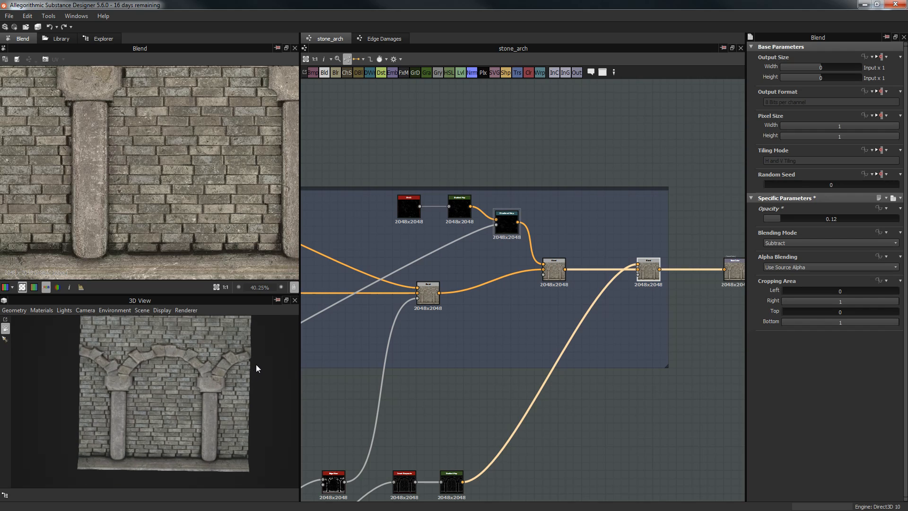
left_click_drag(218, 382, 219, 379)
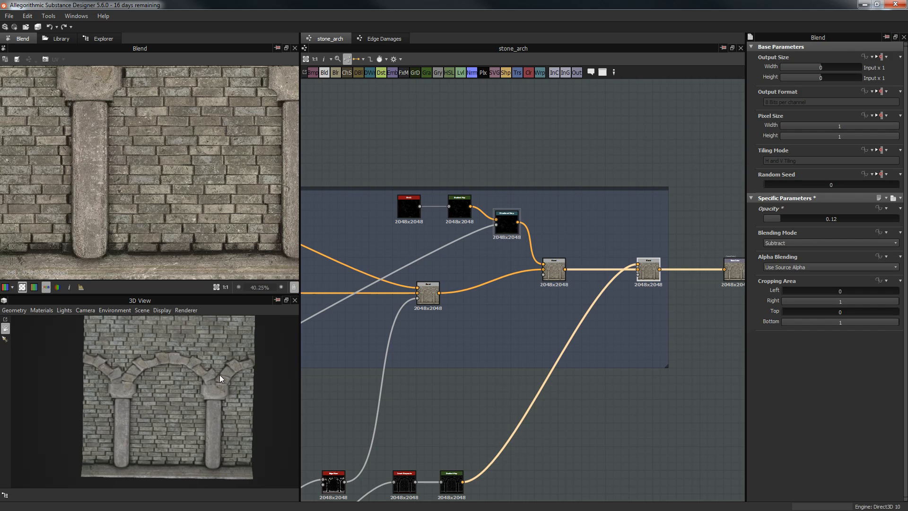
scroll(219, 374, "up", 2)
left_click_drag(250, 352, 248, 339)
scroll(204, 370, "up", 2)
left_click_drag(204, 370, 50, 342)
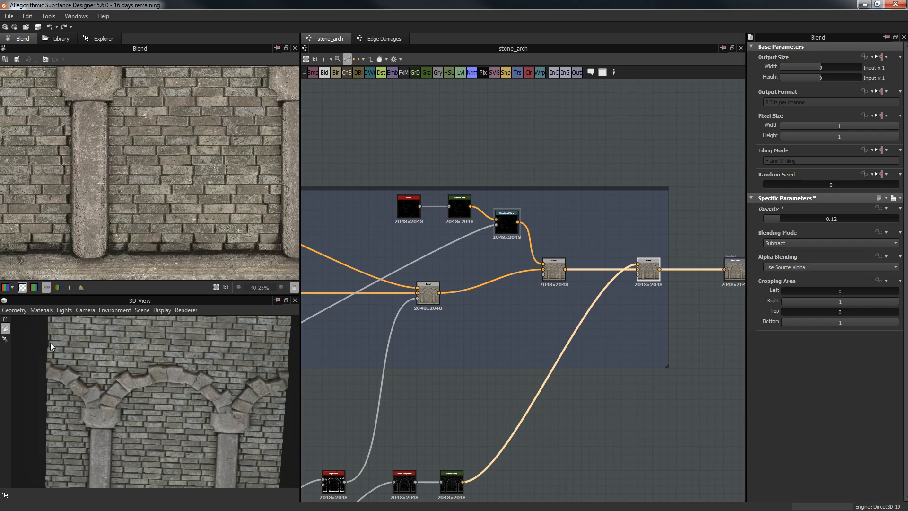
middle_click_drag(220, 438, 218, 427)
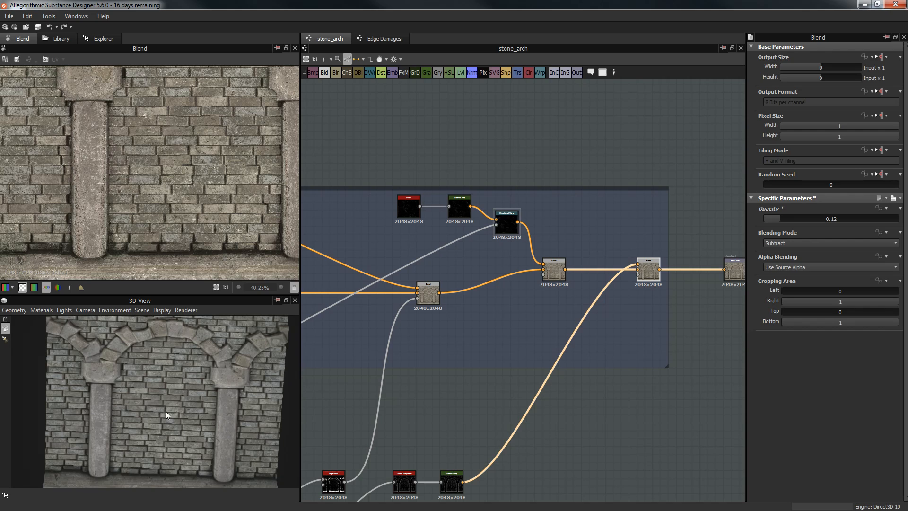
scroll(170, 404, "up", 5)
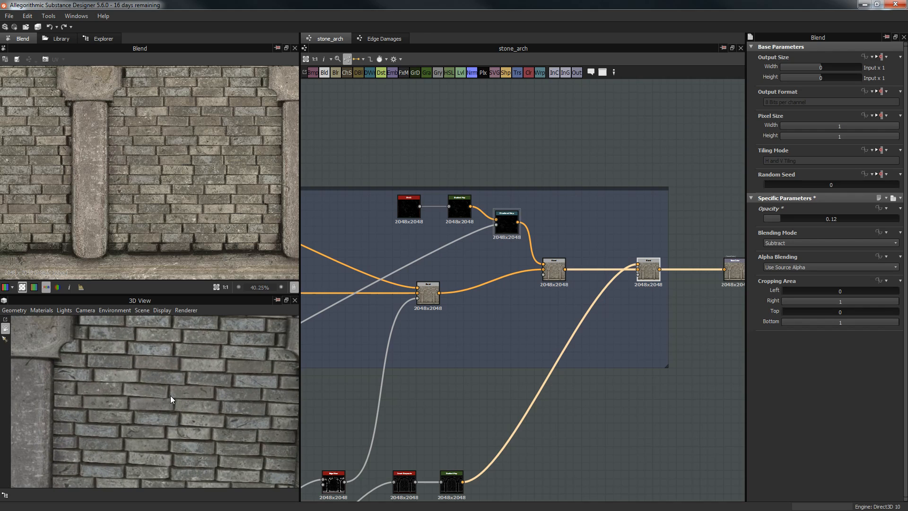
left_click_drag(170, 397, 222, 407)
Step: Preview the second Blend feeding basecolor and enlarge the 2D preview area
middle_click_drag(575, 289, 440, 288)
left_click(599, 276)
double_click(520, 266)
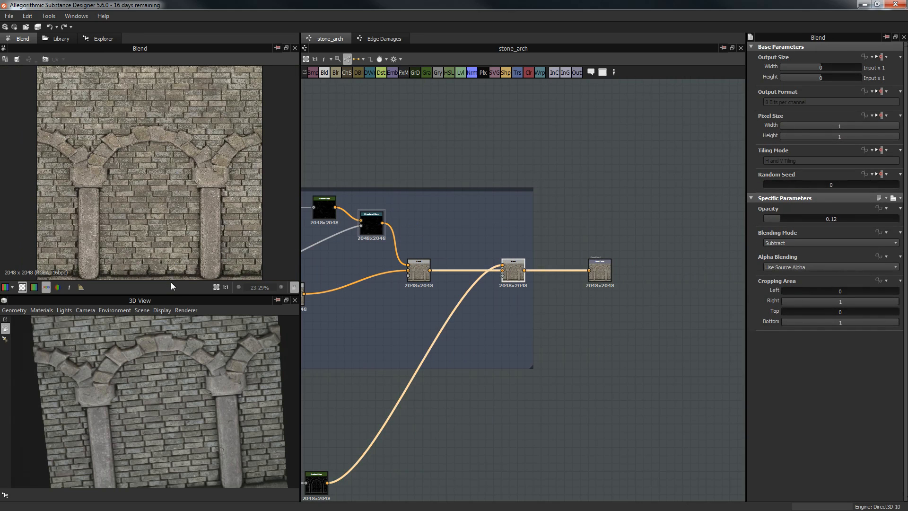
left_click_drag(166, 294, 170, 334)
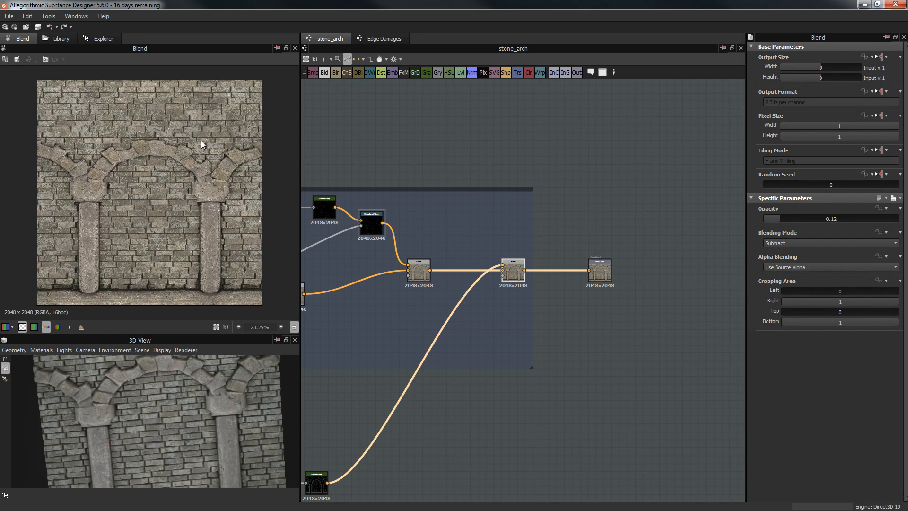
Step: Zoom and pan the 2D preview across the blended bricks
scroll(206, 180, "up", 3)
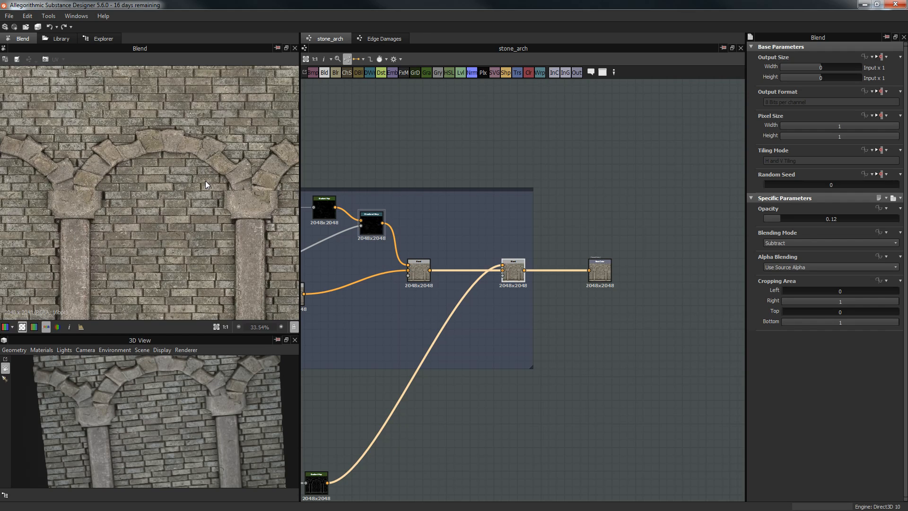
scroll(138, 169, "down", 2)
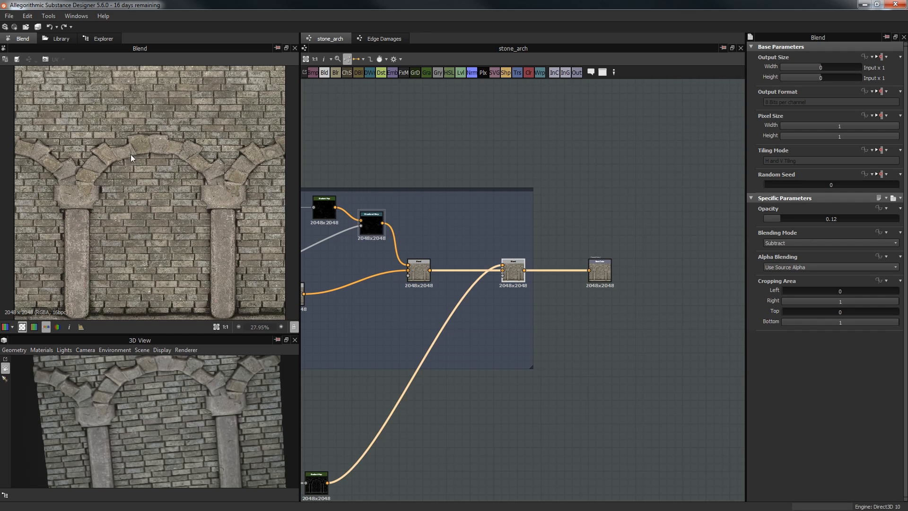
scroll(166, 166, "down", 1)
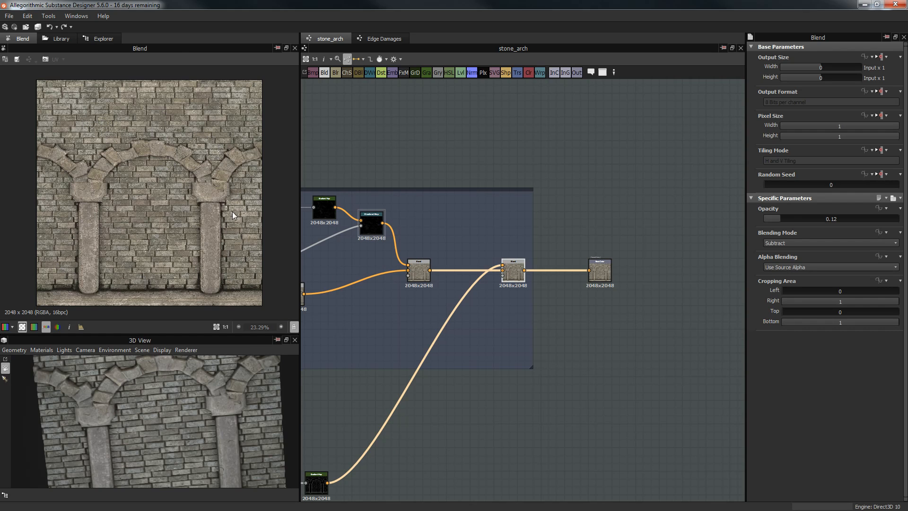
scroll(214, 123, "up", 5)
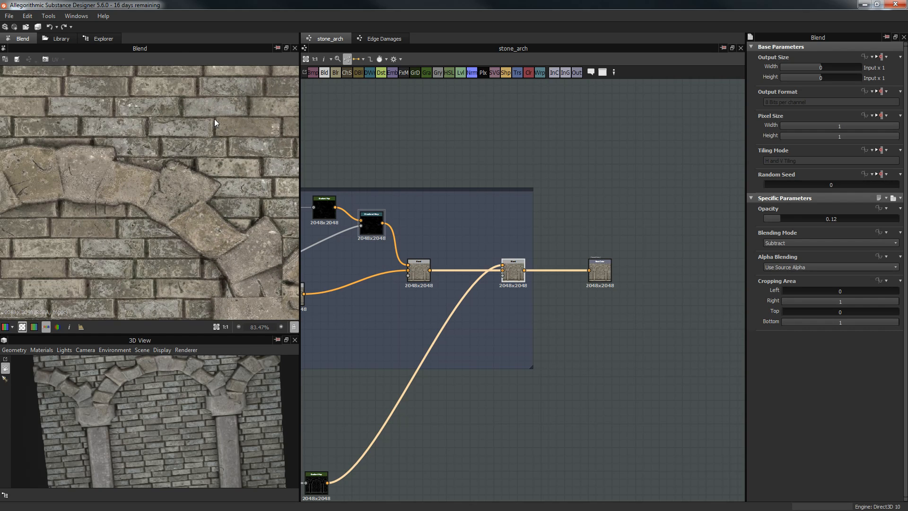
scroll(129, 231, "up", 2)
middle_click_drag(129, 231, 111, 222)
scroll(197, 157, "down", 3)
scroll(174, 239, "up", 3)
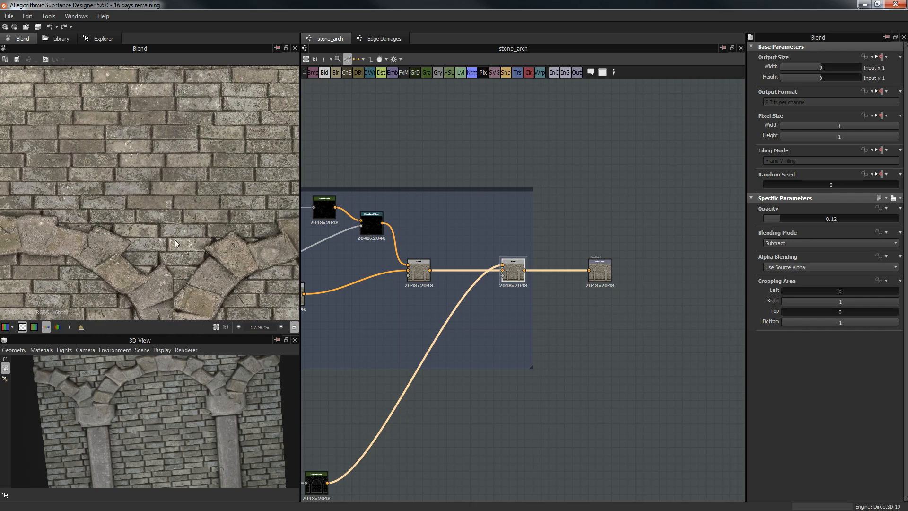
scroll(177, 173, "down", 1)
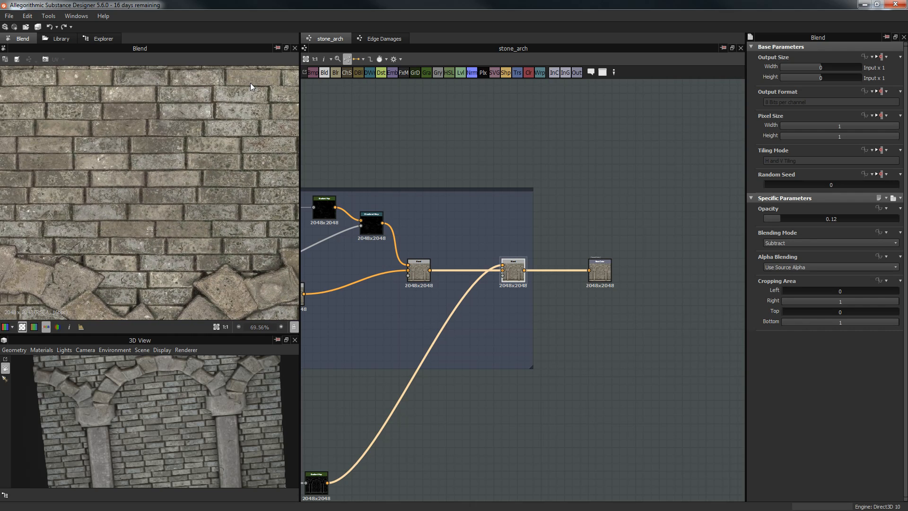
scroll(177, 207, "down", 3)
Step: Inspect the arches and pillars close up in the 2D preview
middle_click_drag(208, 198, 194, 66)
scroll(237, 170, "up", 5)
scroll(267, 185, "up", 4)
middle_click_drag(267, 185, 212, 165)
middle_click_drag(241, 212, 262, 179)
scroll(266, 238, "down", 4)
scroll(266, 236, "down", 2)
middle_click_drag(96, 219, 256, 203)
middle_click_drag(87, 186, 187, 208)
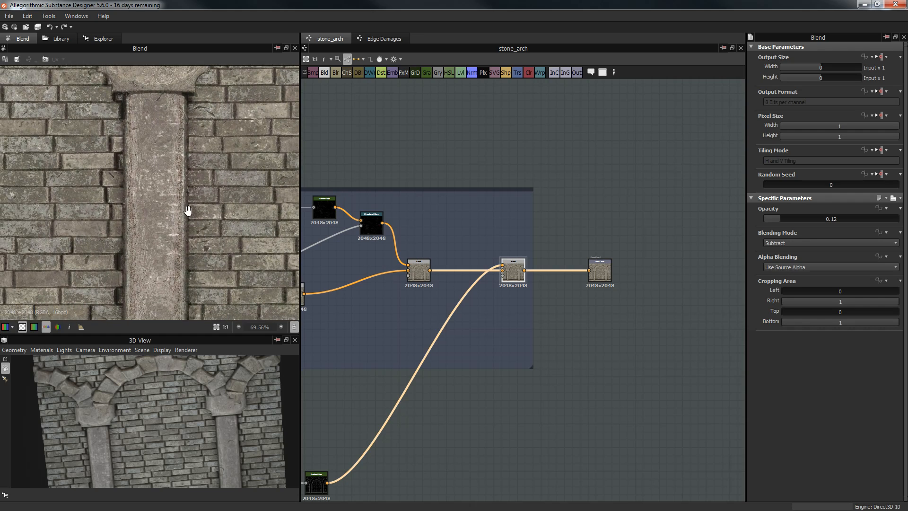
scroll(182, 237, "up", 5)
scroll(181, 237, "down", 10)
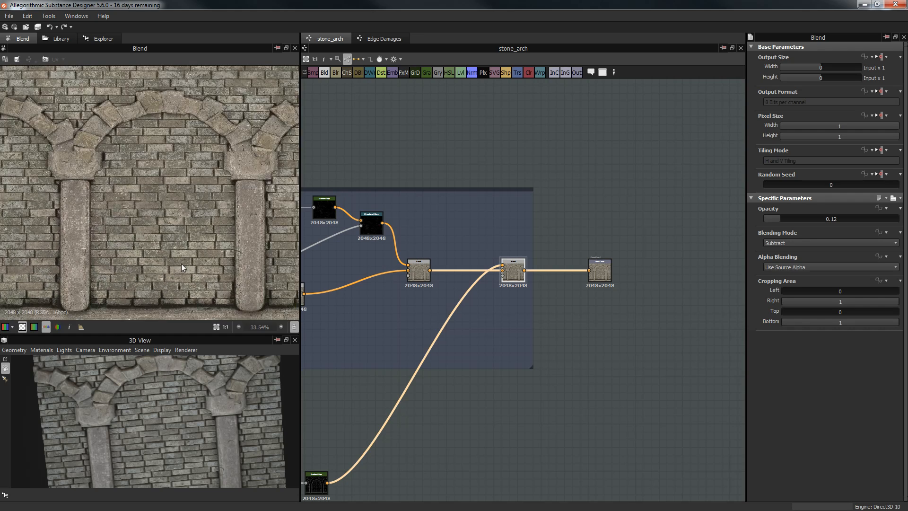
Step: Zoom the graph out to the Cracks, MS and Height frames and box-select Arch, Bricks and Columns
middle_click_drag(582, 177, 686, 130)
scroll(206, 379, "down", 4)
left_click_drag(206, 379, 191, 412)
scroll(486, 302, "down", 4)
middle_click_drag(507, 300, 697, 194)
scroll(596, 268, "down", 2)
scroll(697, 193, "down", 3)
middle_click_drag(560, 289, 588, 270)
scroll(589, 269, "down", 1)
left_click_drag(323, 157, 507, 397)
Step: Deselect the frames, turn the 3D wall to face front, and frame the Curvature & AO group
left_click(558, 404)
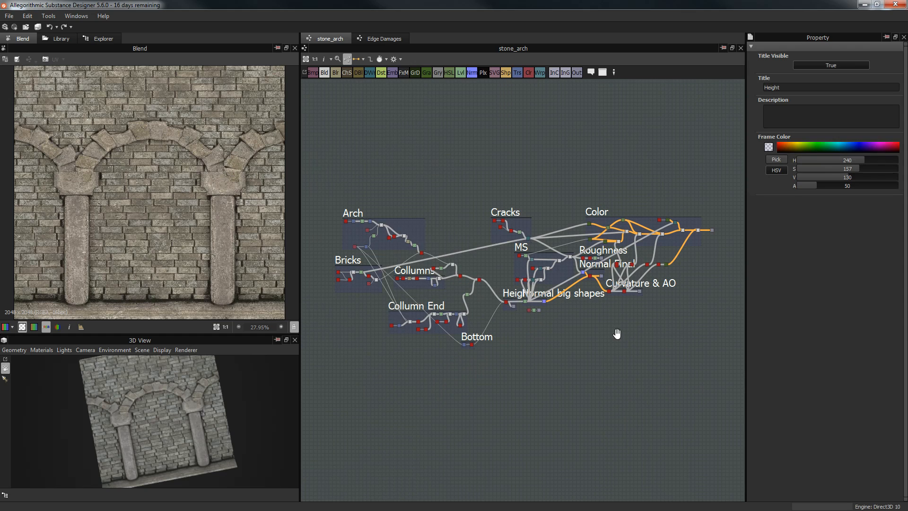
middle_click_drag(616, 333, 607, 326)
scroll(587, 330, "up", 3)
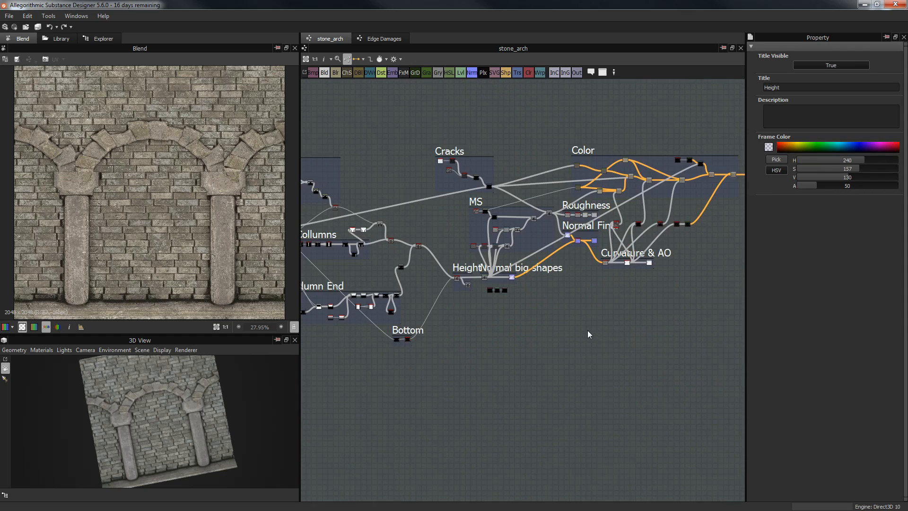
left_click_drag(185, 407, 211, 446)
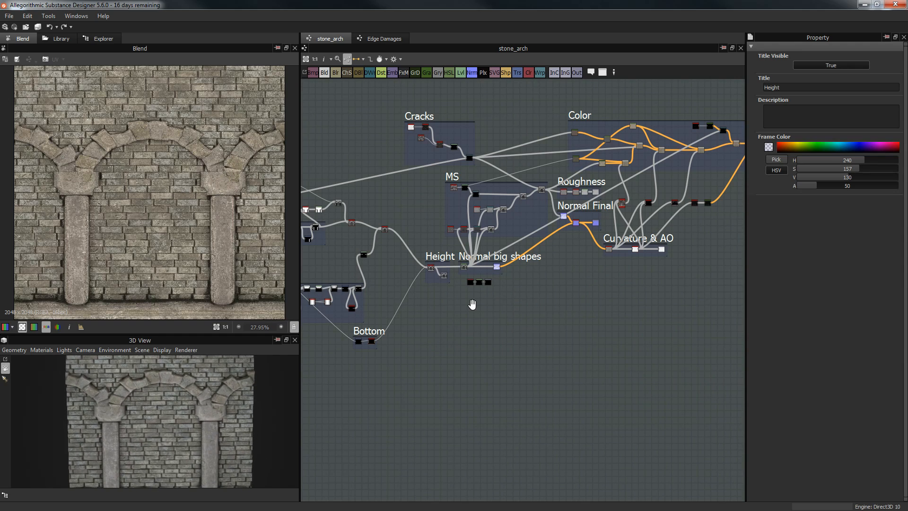
middle_click_drag(471, 305, 489, 302)
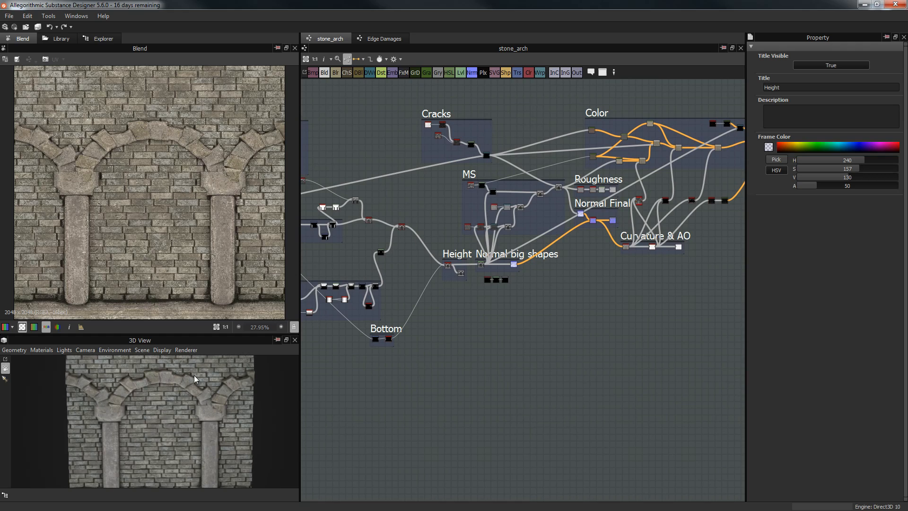
middle_click_drag(562, 393, 414, 454)
middle_click_drag(592, 345, 545, 369)
scroll(548, 369, "up", 3)
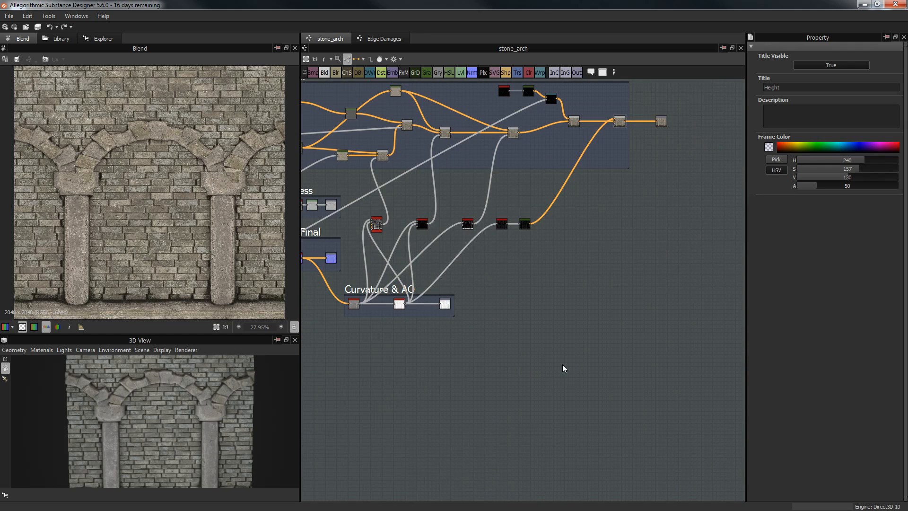